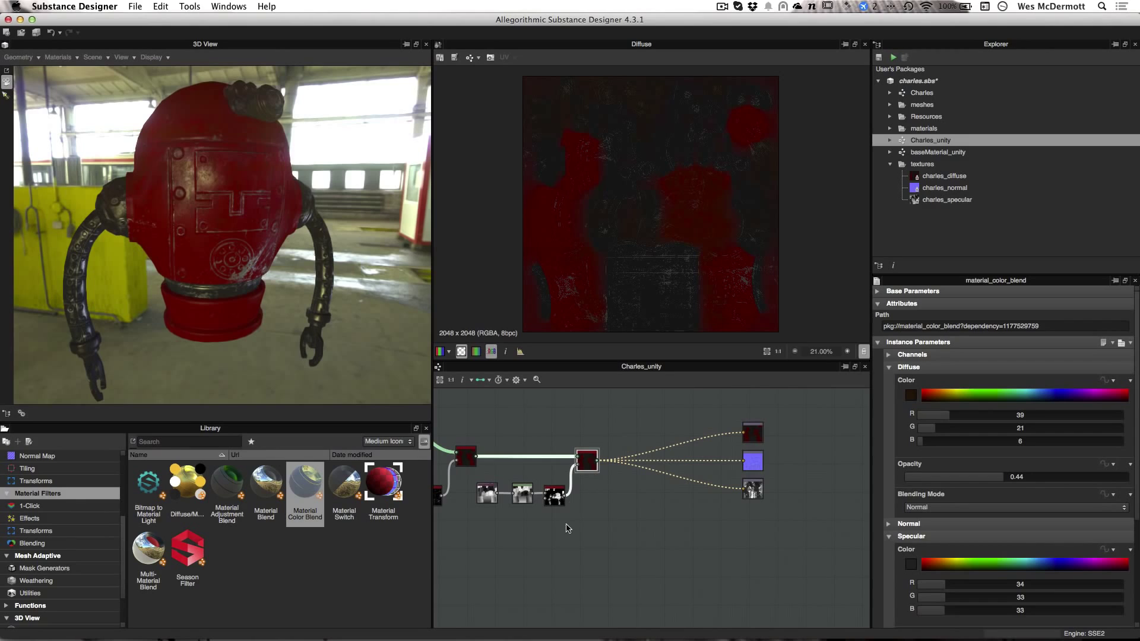
Select and copy the Normal to Height and Ambient Occlusion nodes in the Charles_unity graph.
scroll(542, 517, up, 2)
middle_drag(542, 517, 758, 547)
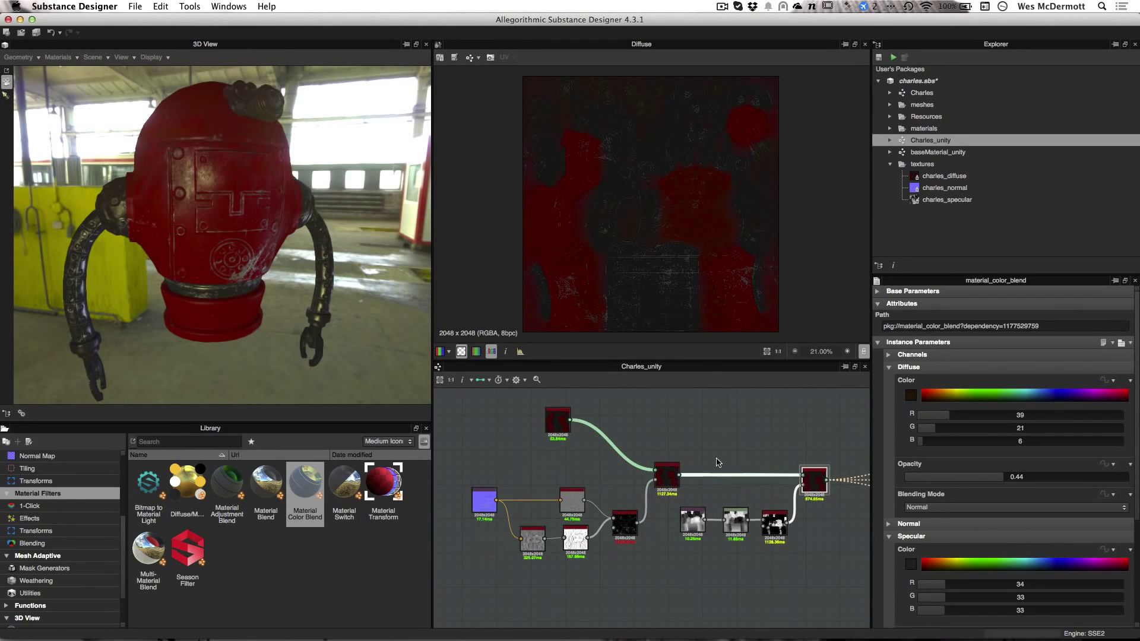
middle_drag(712, 457, 683, 448)
alt+right_drag(579, 565, 661, 610)
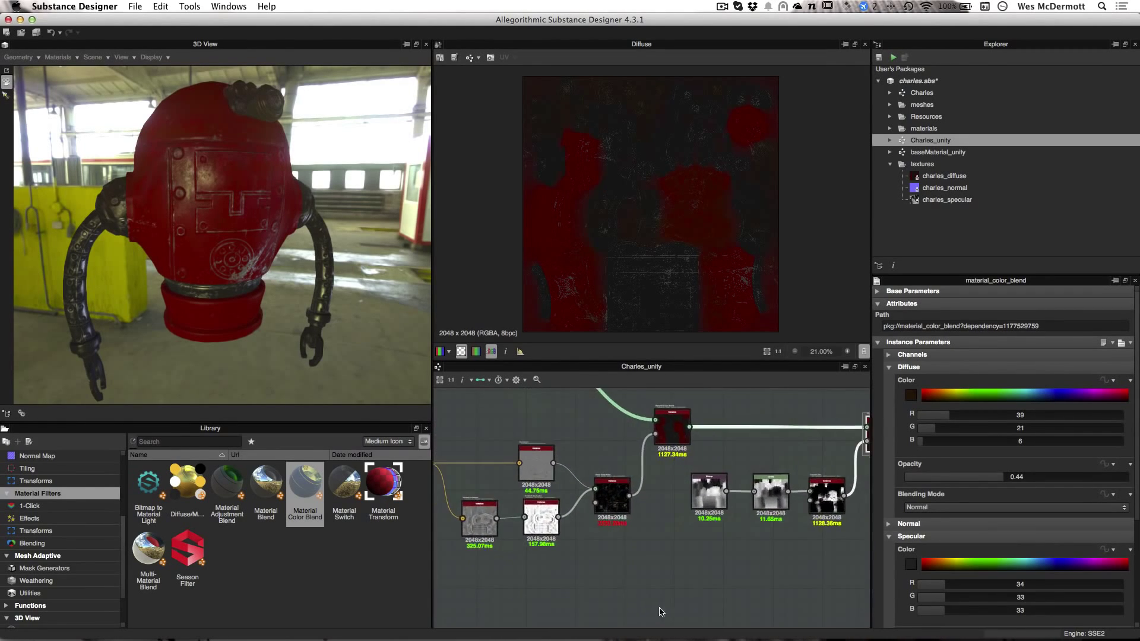
middle_drag(648, 583, 724, 570)
alt+right_drag(597, 554, 742, 618)
middle_drag(716, 607, 695, 583)
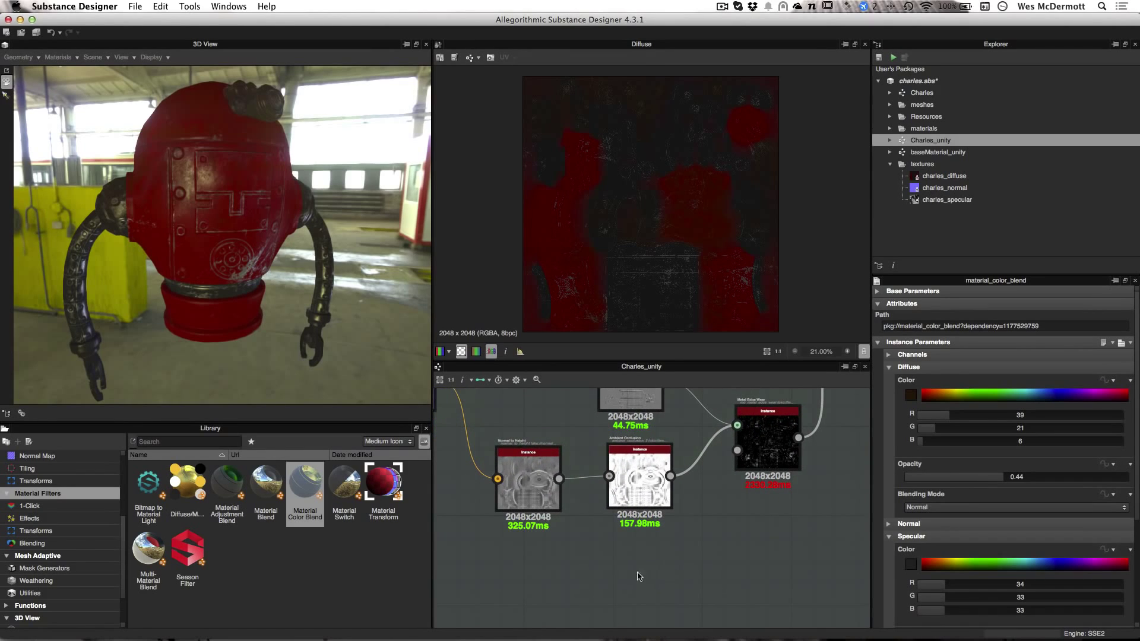
drag(511, 472, 518, 465)
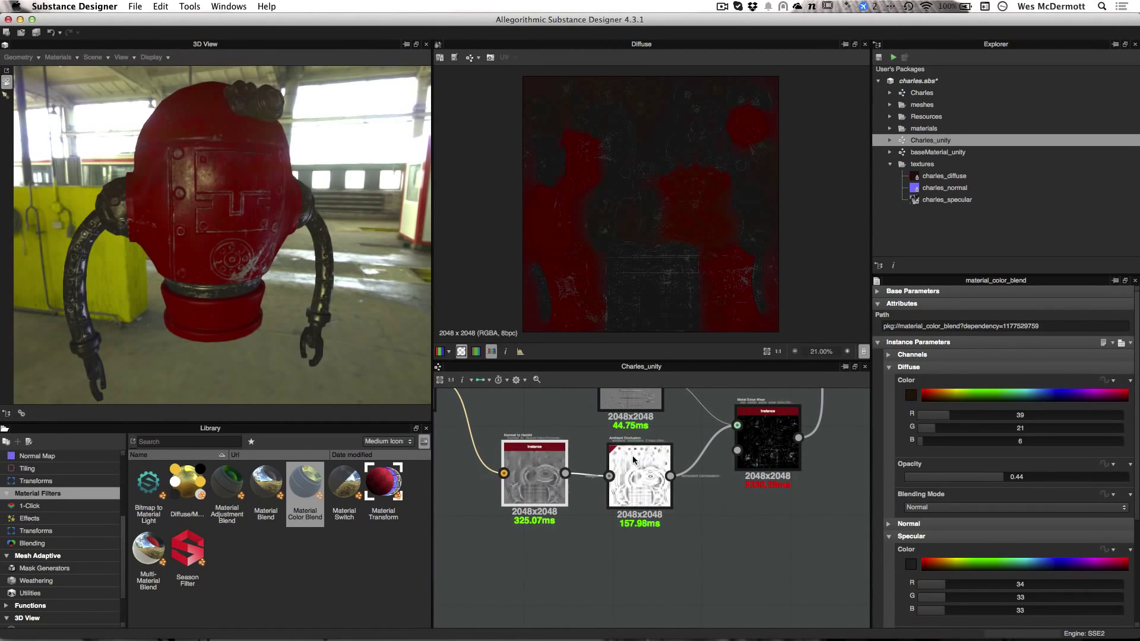
click(651, 491)
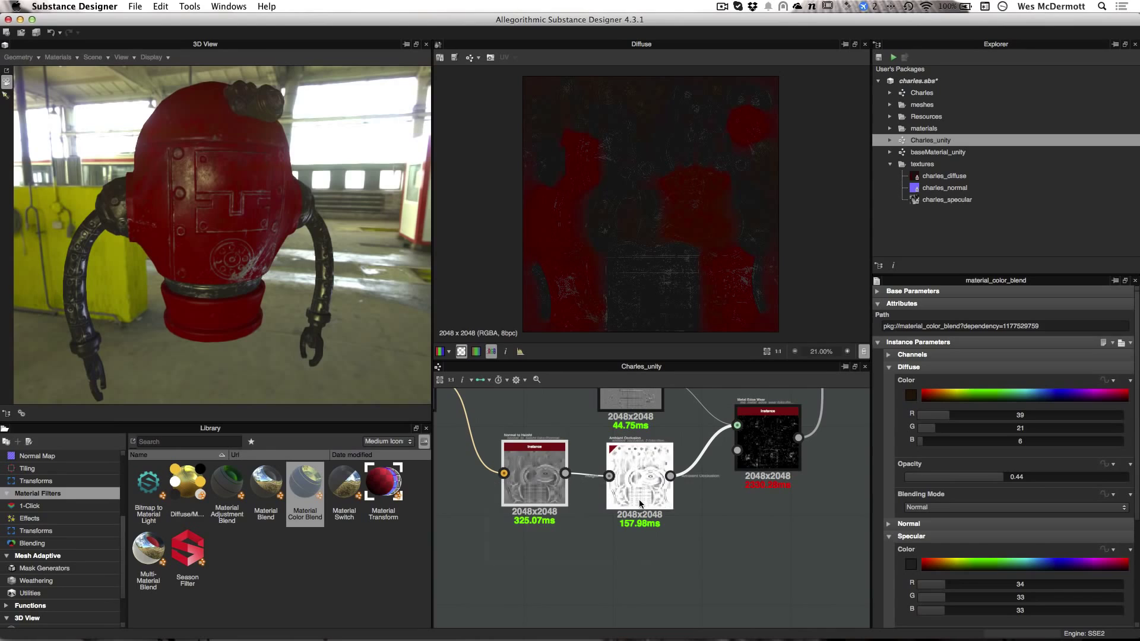
Open the baseMaterial_unity graph and paste the copied Normal to Height and Ambient Occlusion nodes above the diffuse bitmap row.
double_click(920, 153)
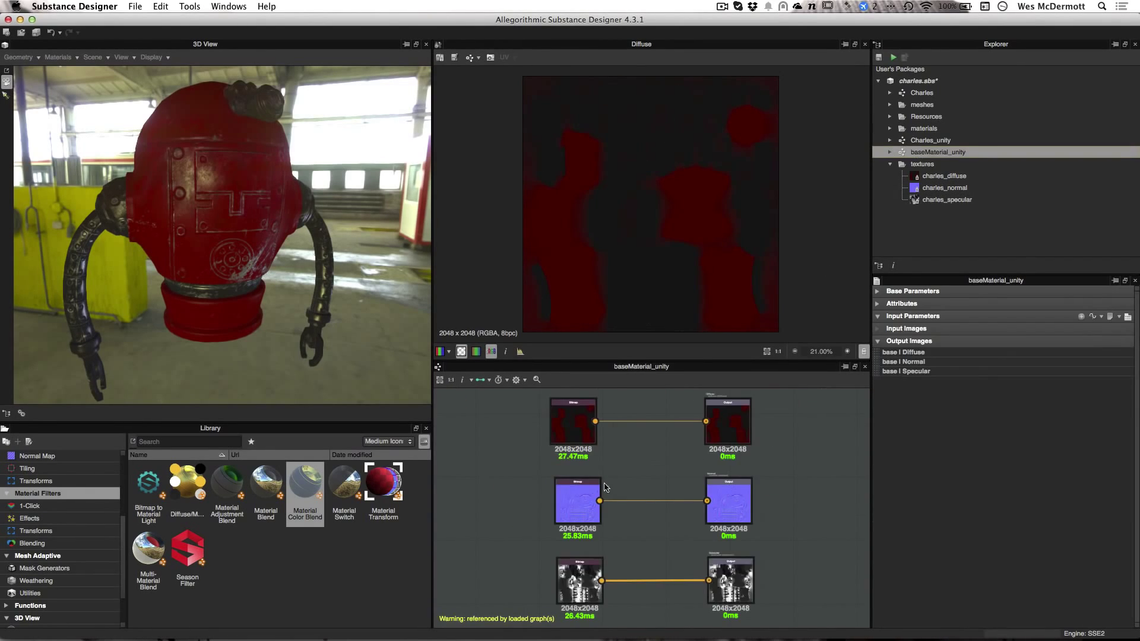
double_click(575, 409)
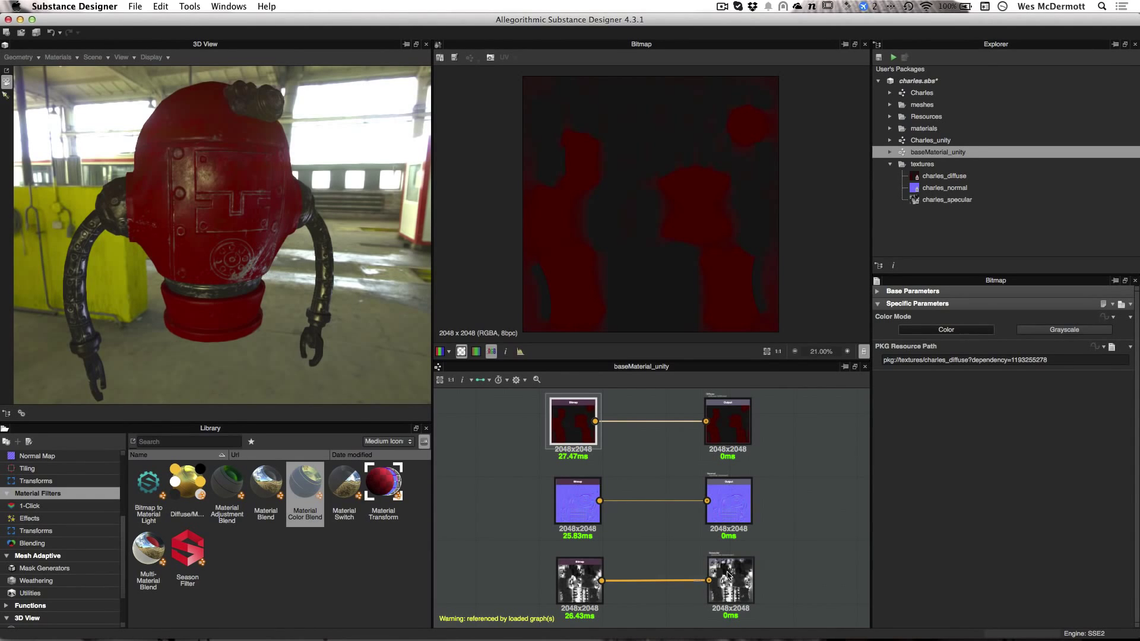
scroll(725, 486, down, 3)
scroll(699, 517, down, 2)
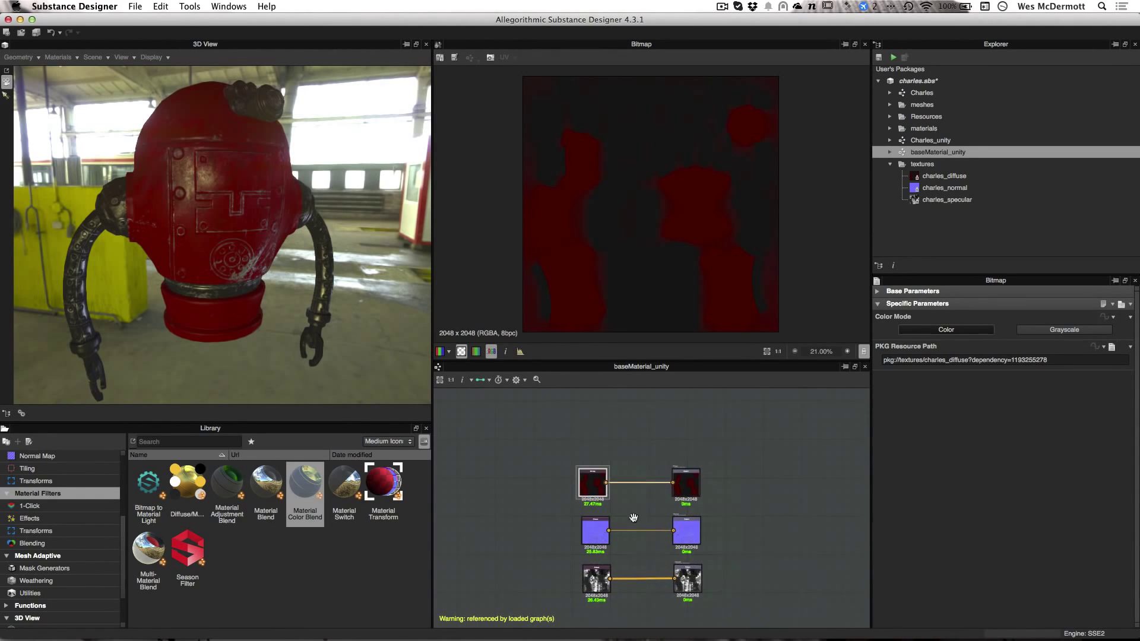
key(super+v)
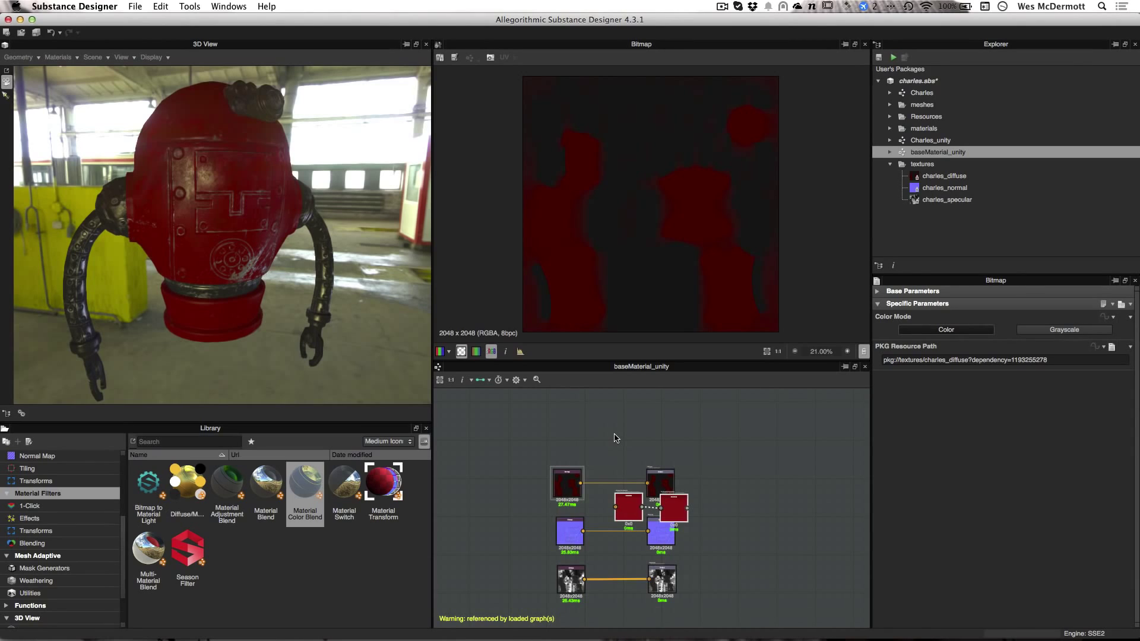
drag(668, 504, 597, 412)
click(670, 425)
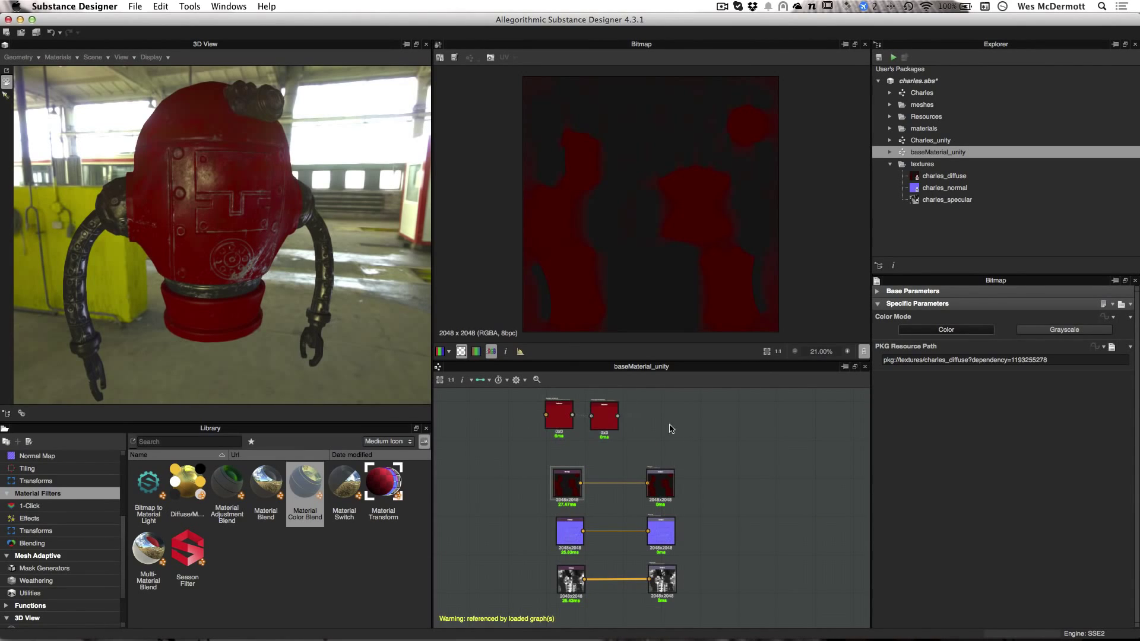
Space the two pasted nodes apart and move the normal bitmap node farther away from its output node.
scroll(642, 447, up, 1)
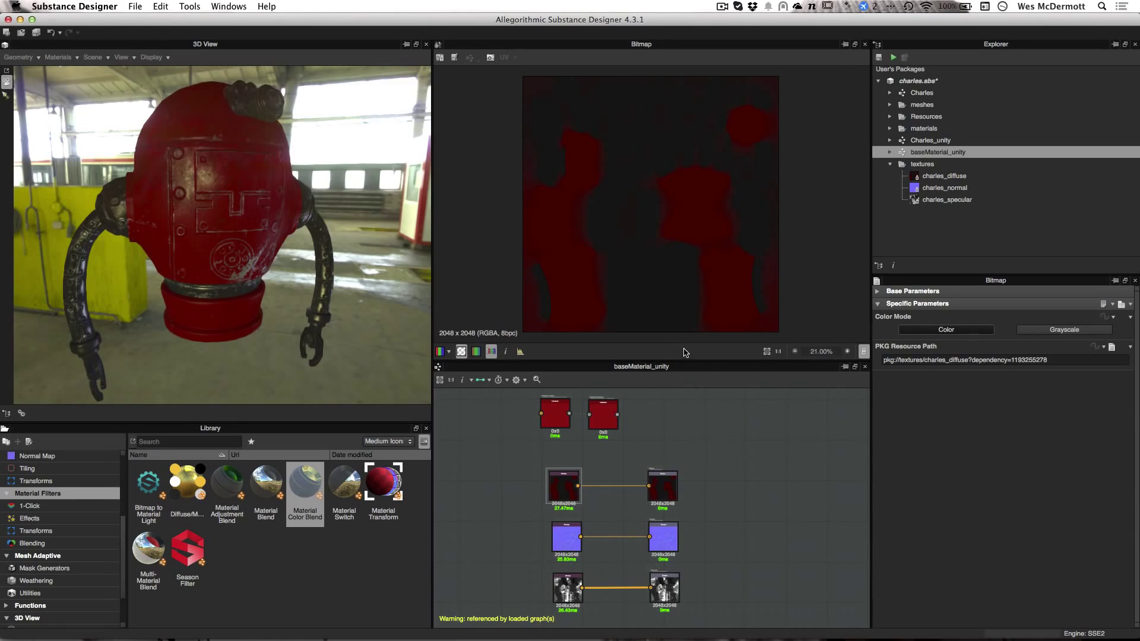
drag(680, 361, 680, 349)
middle_drag(739, 441, 816, 432)
drag(681, 397, 712, 408)
drag(634, 397, 635, 408)
drag(641, 520, 522, 515)
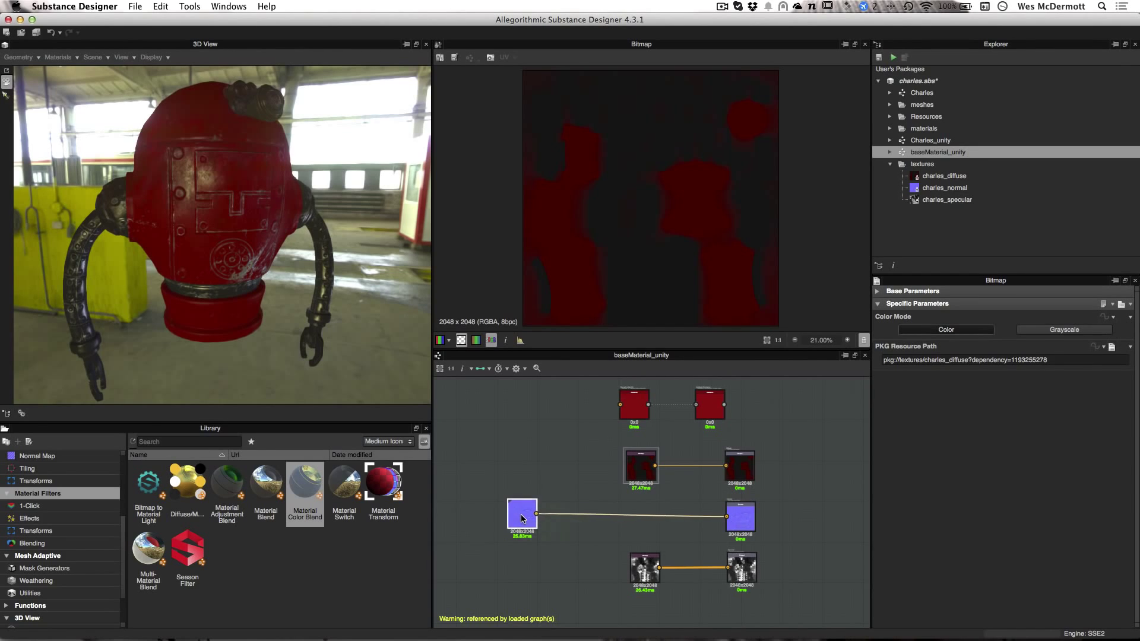
scroll(557, 506, down, 1)
scroll(557, 505, up, 3)
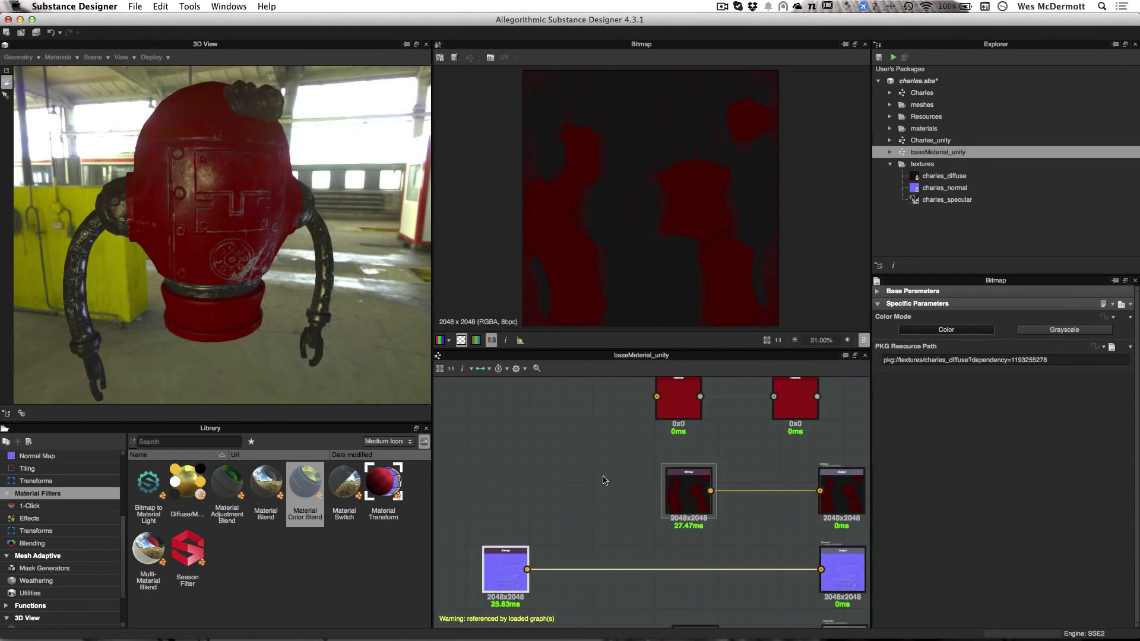
middle_drag(553, 508, 555, 491)
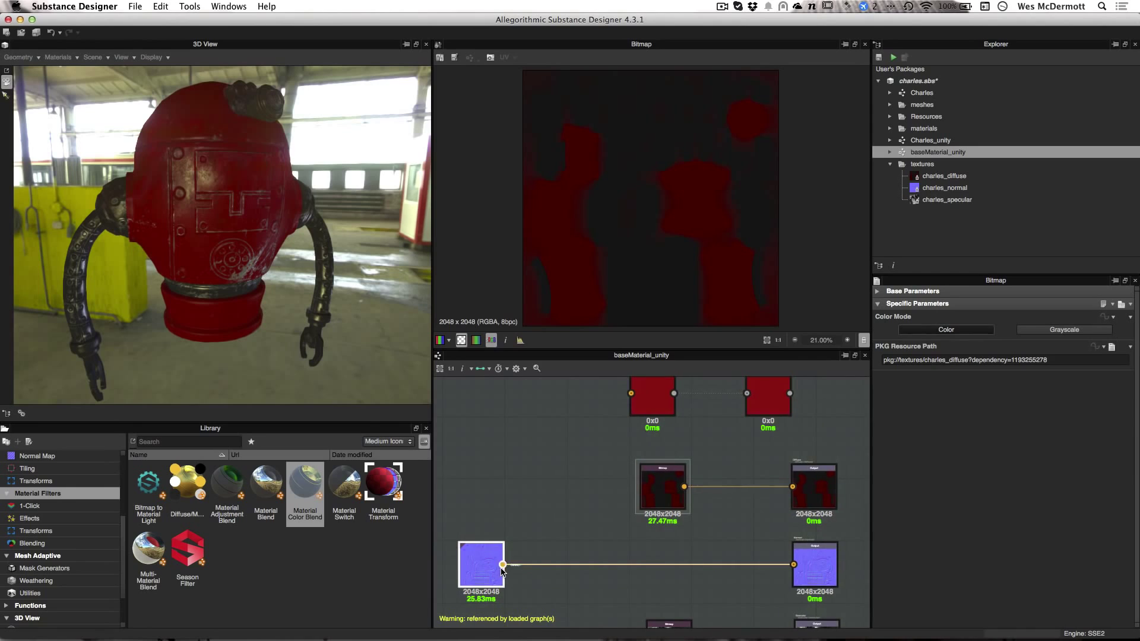
Connect the normal bitmap to the Normal to Height input, preview both pasted nodes, and move the Ambient Occlusion node closer.
drag(502, 565, 631, 394)
click(652, 398)
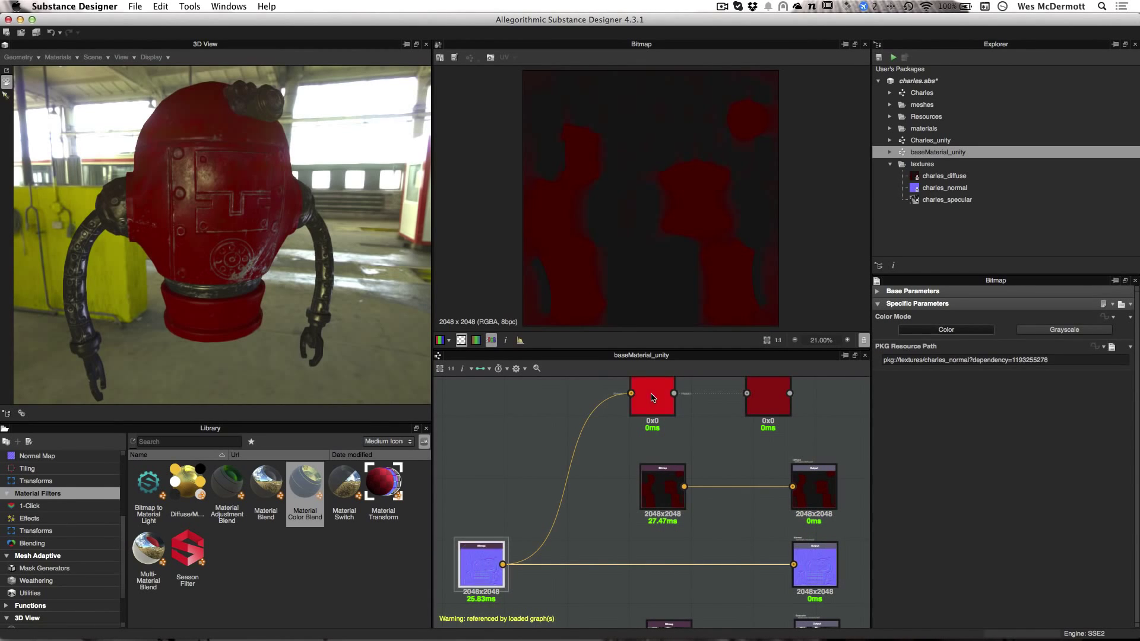
double_click(651, 397)
middle_drag(695, 415, 644, 455)
scroll(644, 452, up, 3)
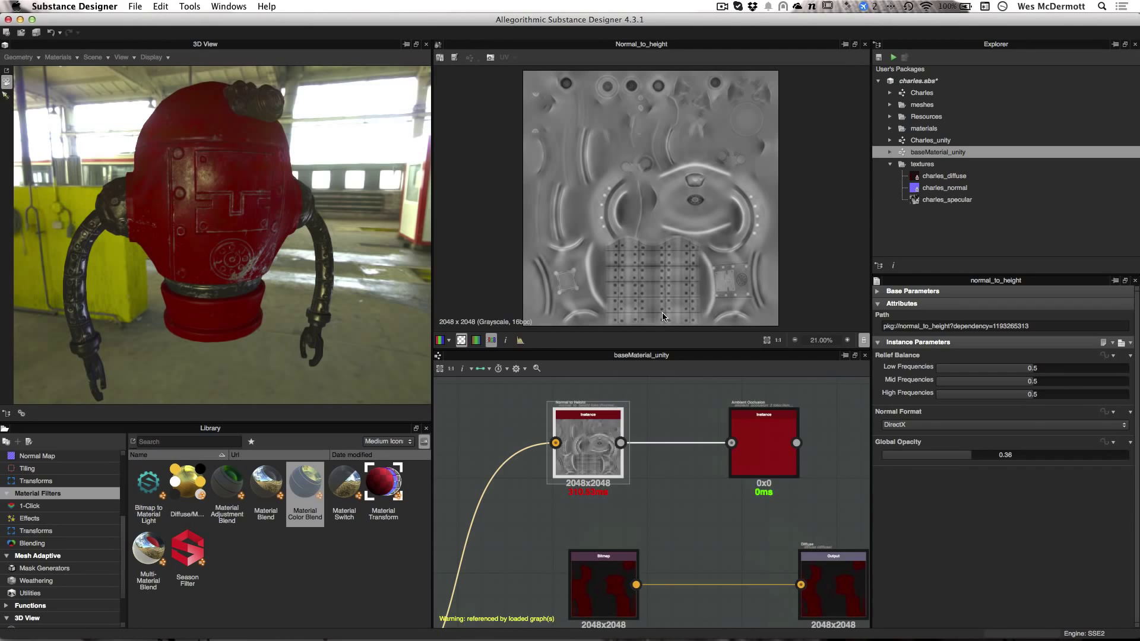
double_click(762, 444)
drag(762, 445, 690, 437)
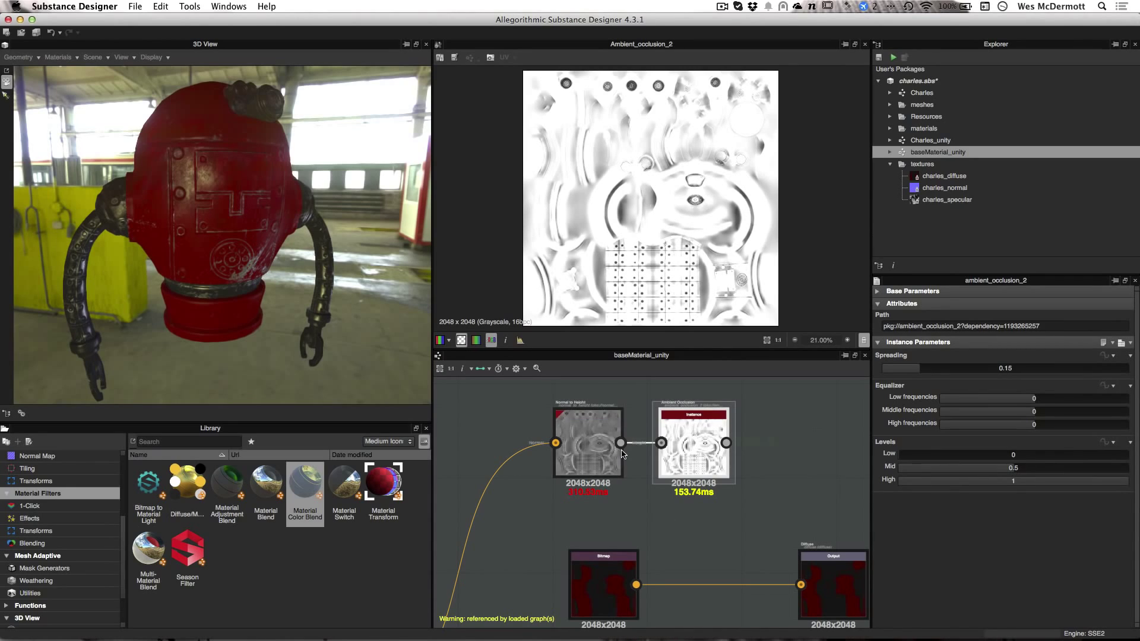
Set the Normal to Height node's Low and Mid Frequencies to 0.01 and High Frequencies to 1, and preview its output.
click(581, 447)
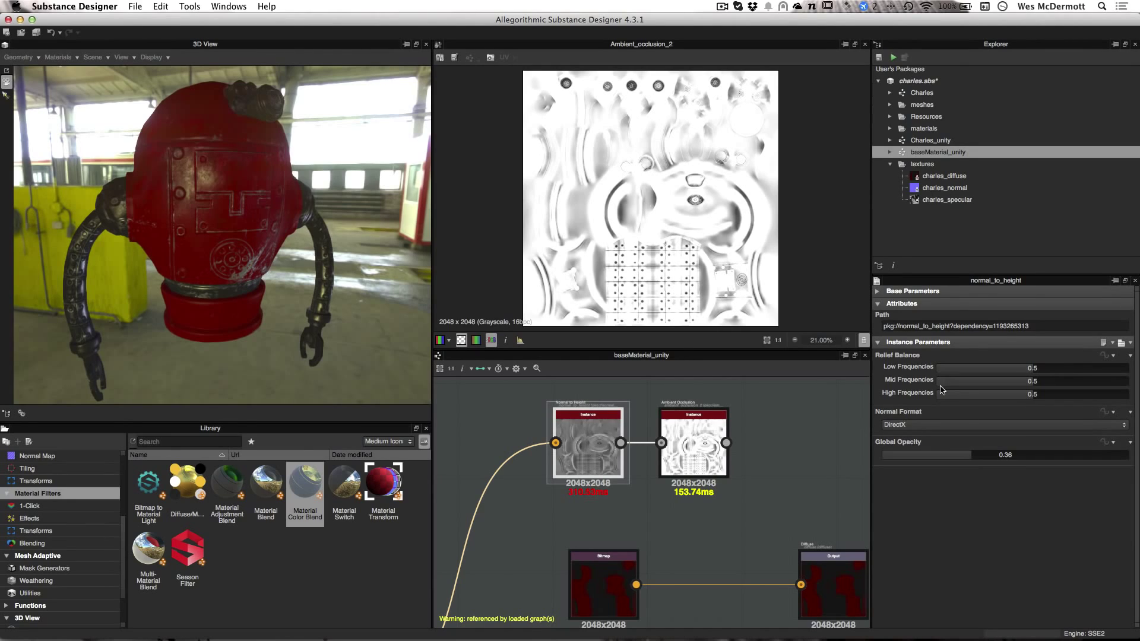
drag(1022, 372, 935, 385)
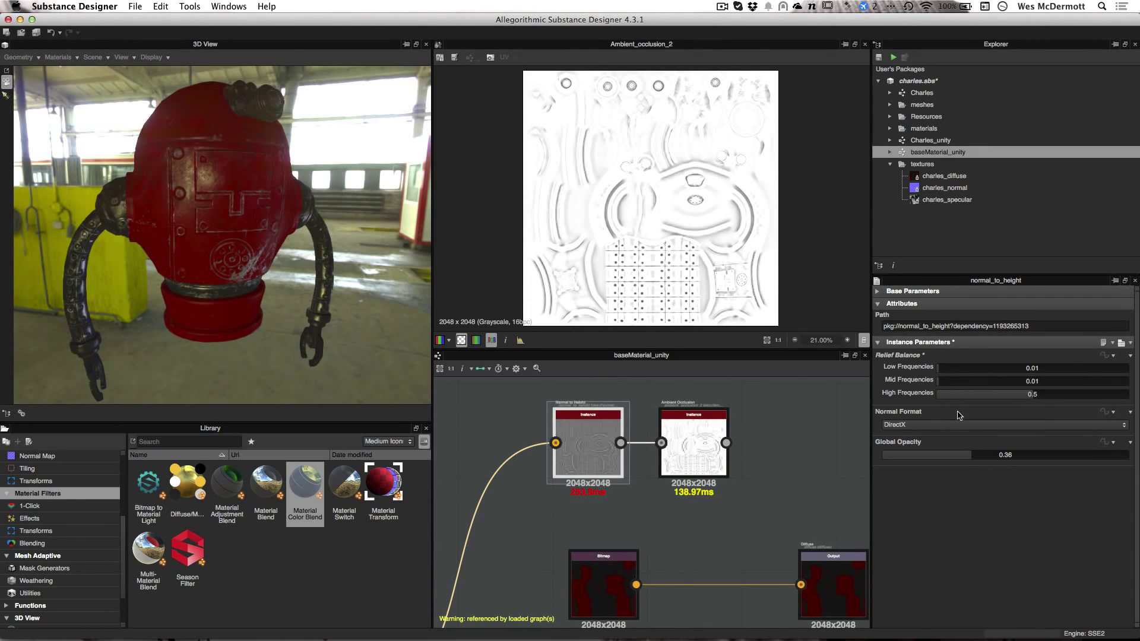
drag(1035, 395, 1122, 395)
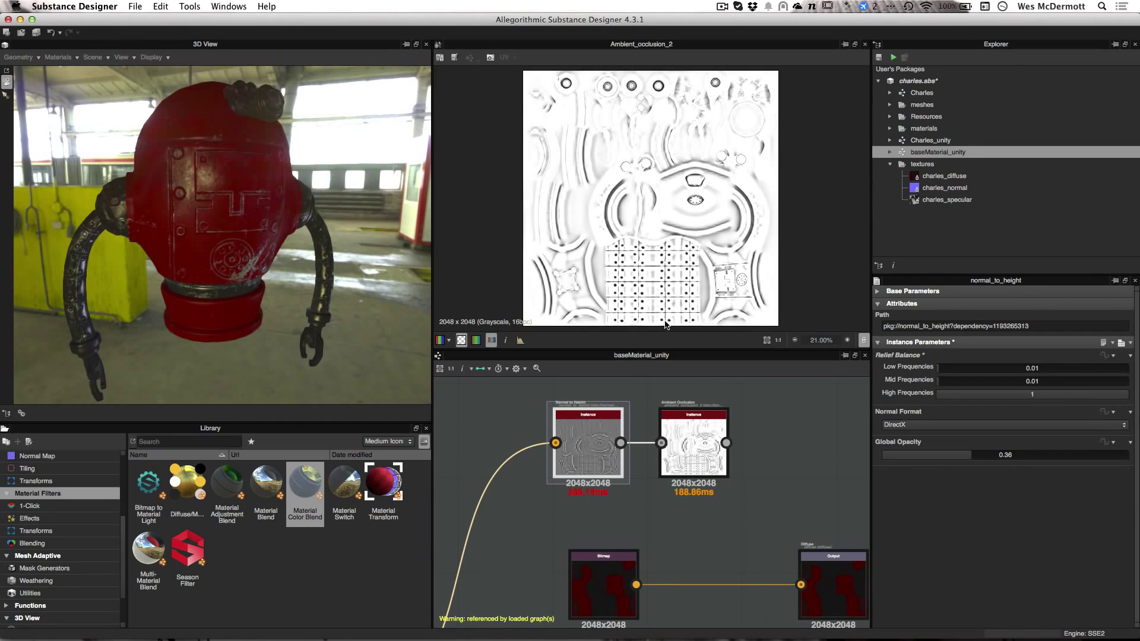
double_click(587, 461)
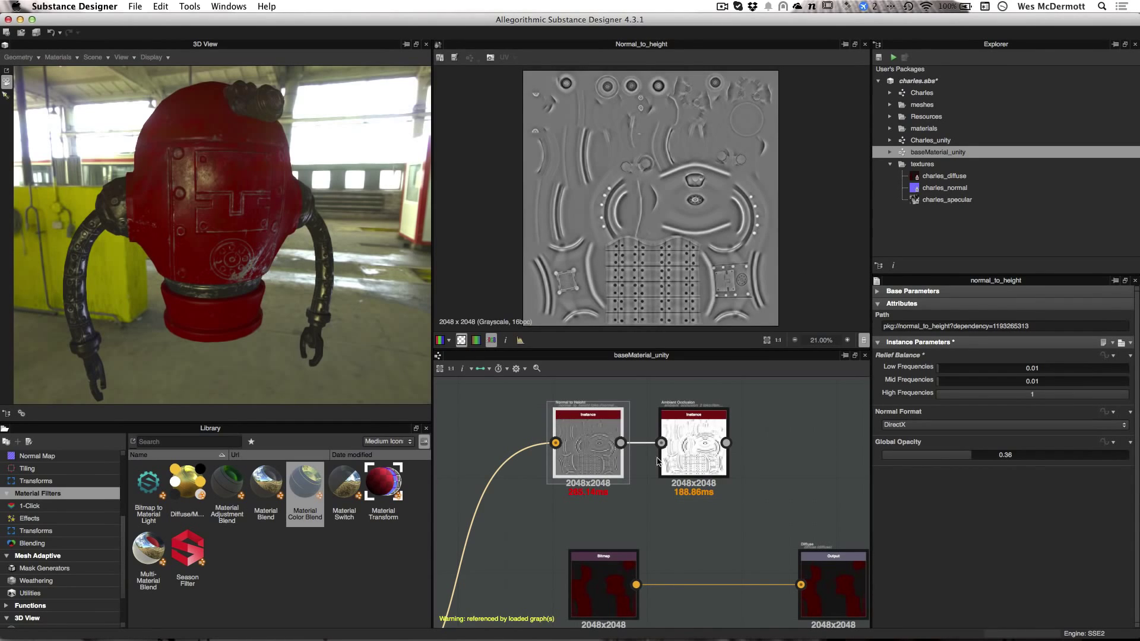
Preview the Ambient Occlusion node and set its Spreading to 0.08.
double_click(696, 444)
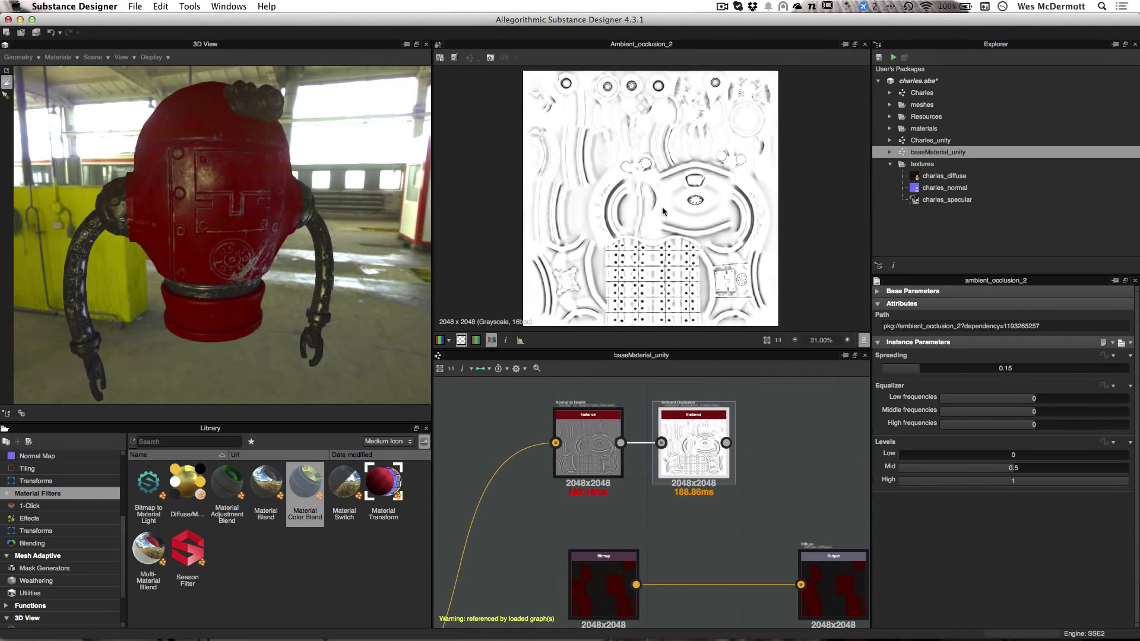
scroll(685, 249, up, 2)
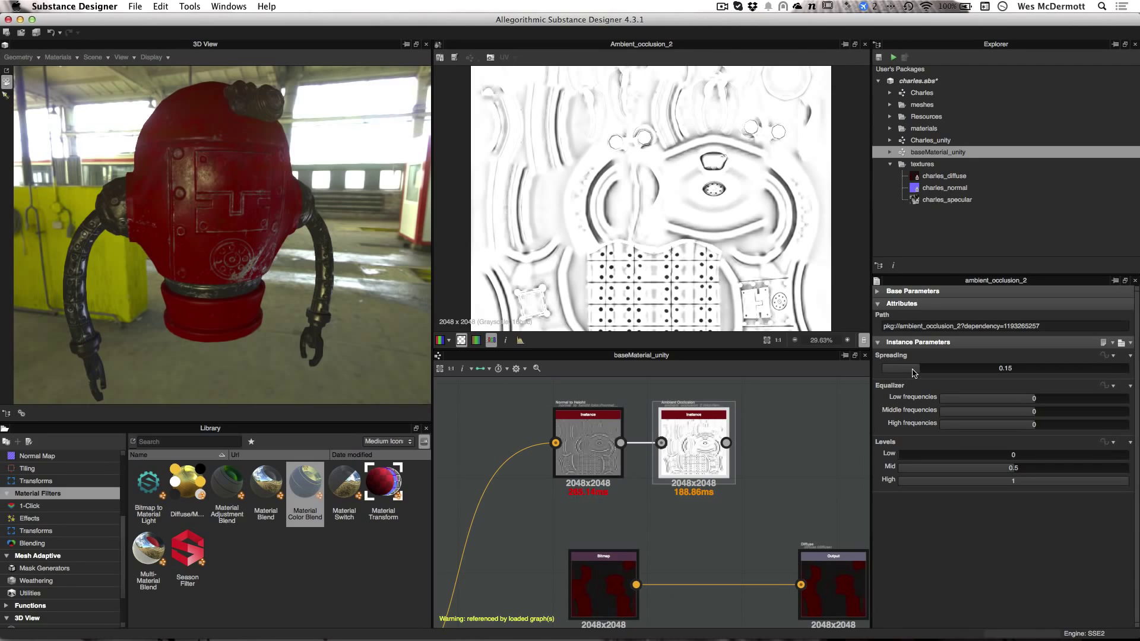
drag(913, 372, 889, 372)
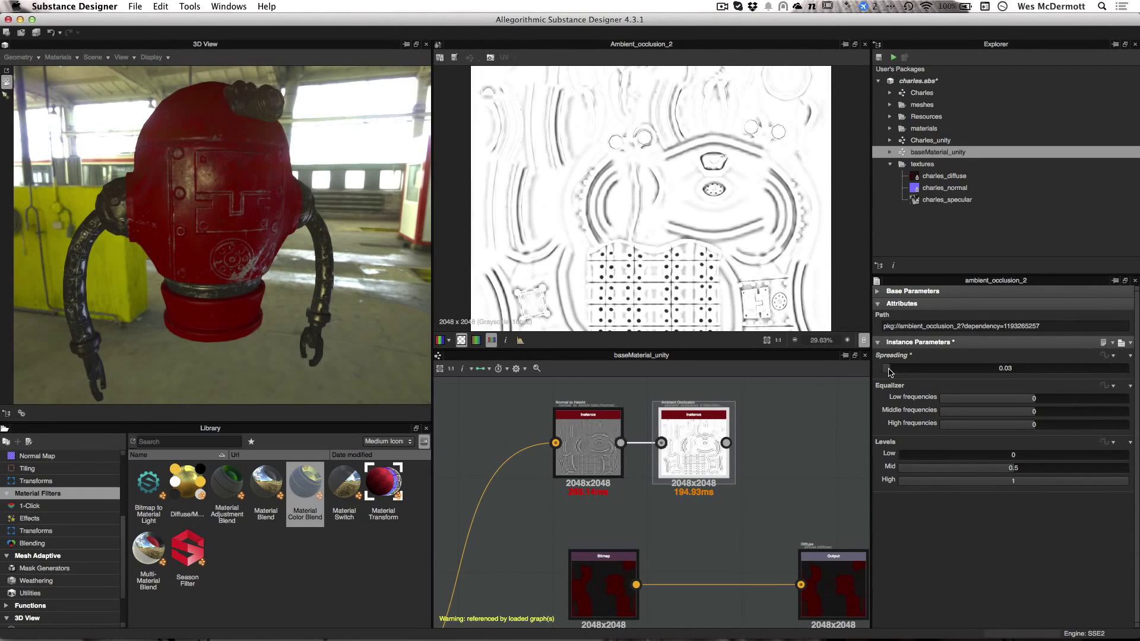
click(902, 371)
Move the output nodes farther from the bitmap nodes to make room in the graph.
scroll(737, 505, down, 4)
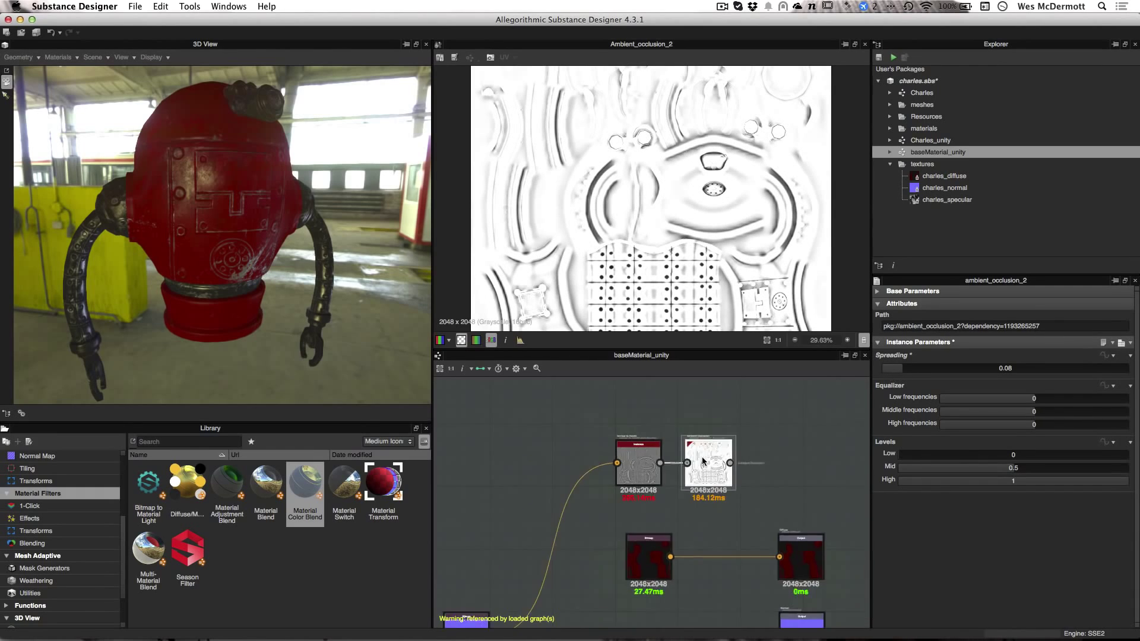
middle_drag(710, 470, 634, 408)
scroll(646, 409, up, 1)
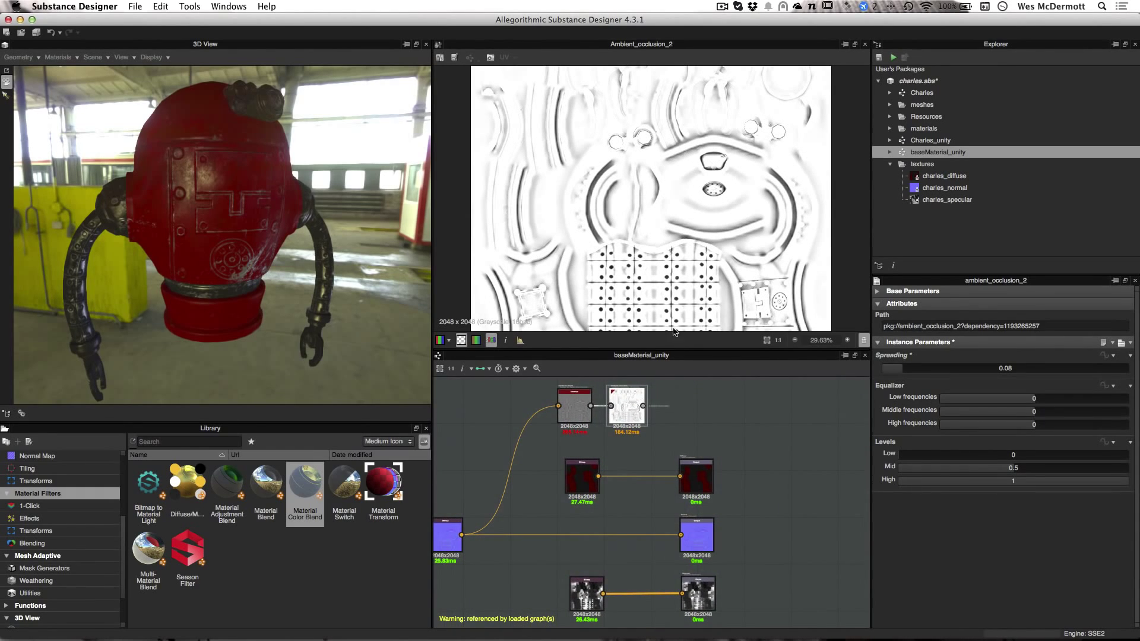
scroll(667, 201, down, 2)
middle_drag(698, 504, 715, 479)
drag(771, 428, 823, 569)
scroll(651, 497, up, 3)
middle_drag(669, 446, 624, 504)
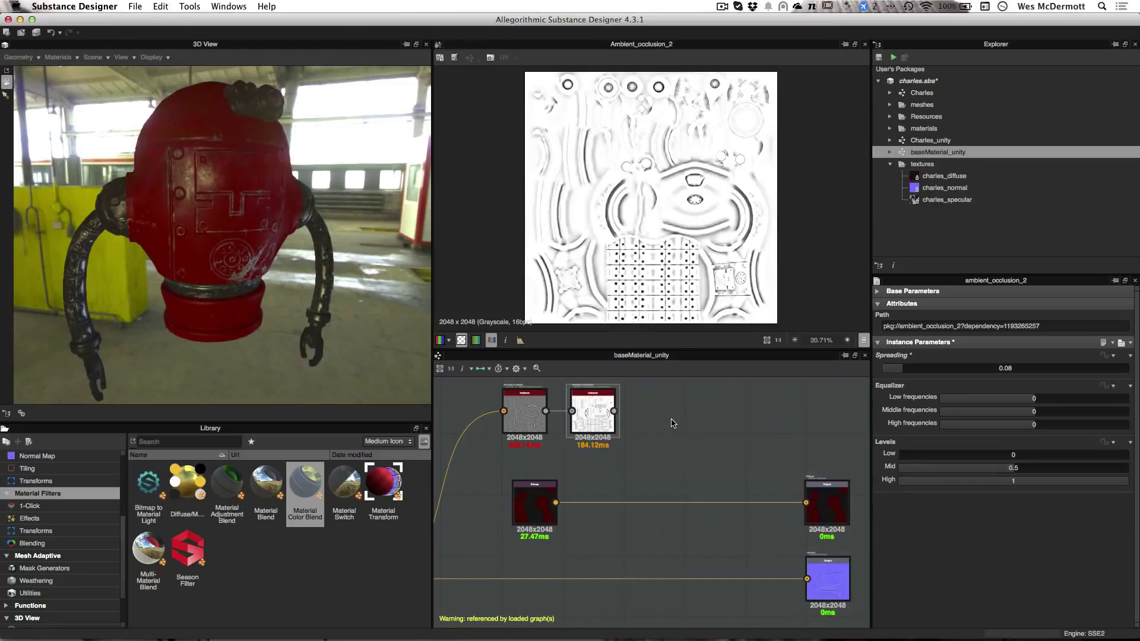
Add a Blend node beside the Ambient Occlusion node and inspect its Foreground, Background and Opacity inputs.
right_click(675, 423)
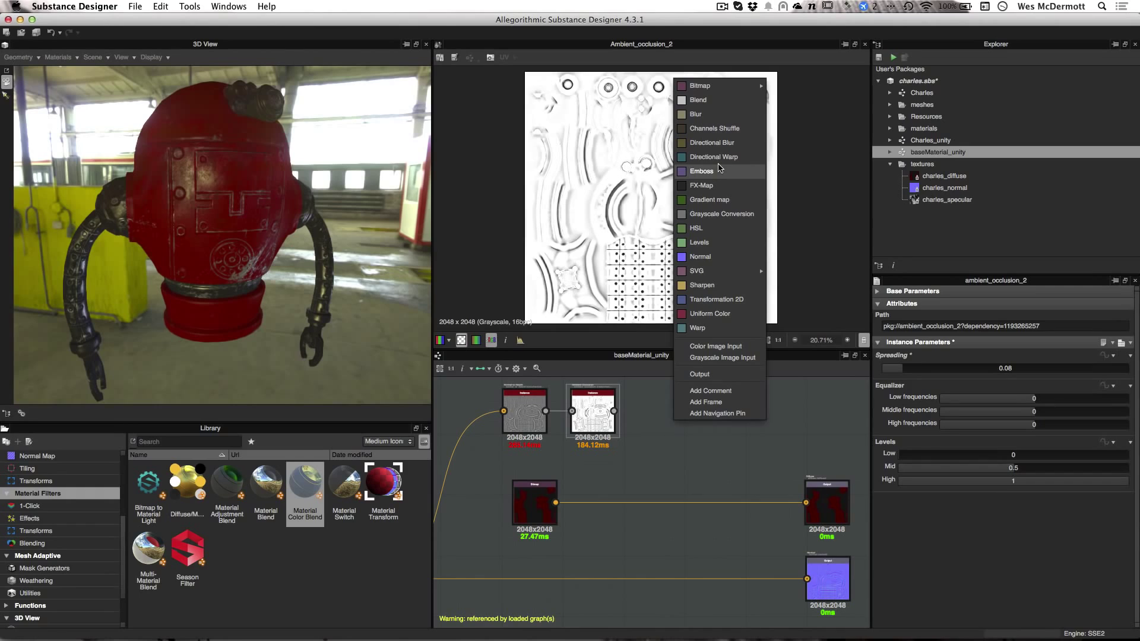
click(692, 101)
drag(671, 425, 689, 444)
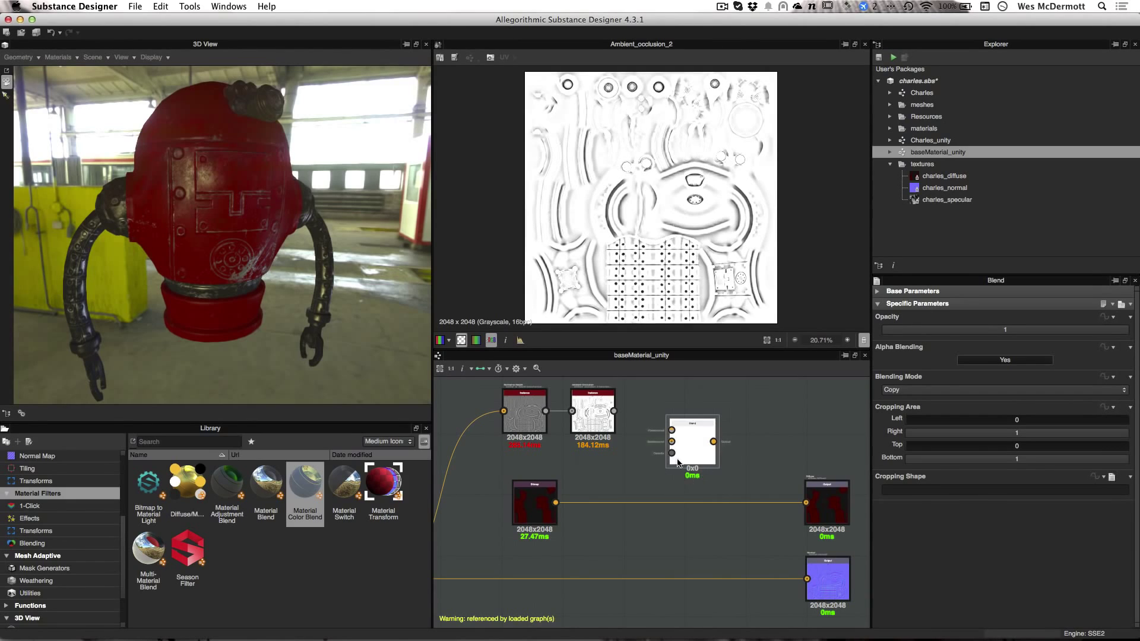
scroll(677, 462, up, 3)
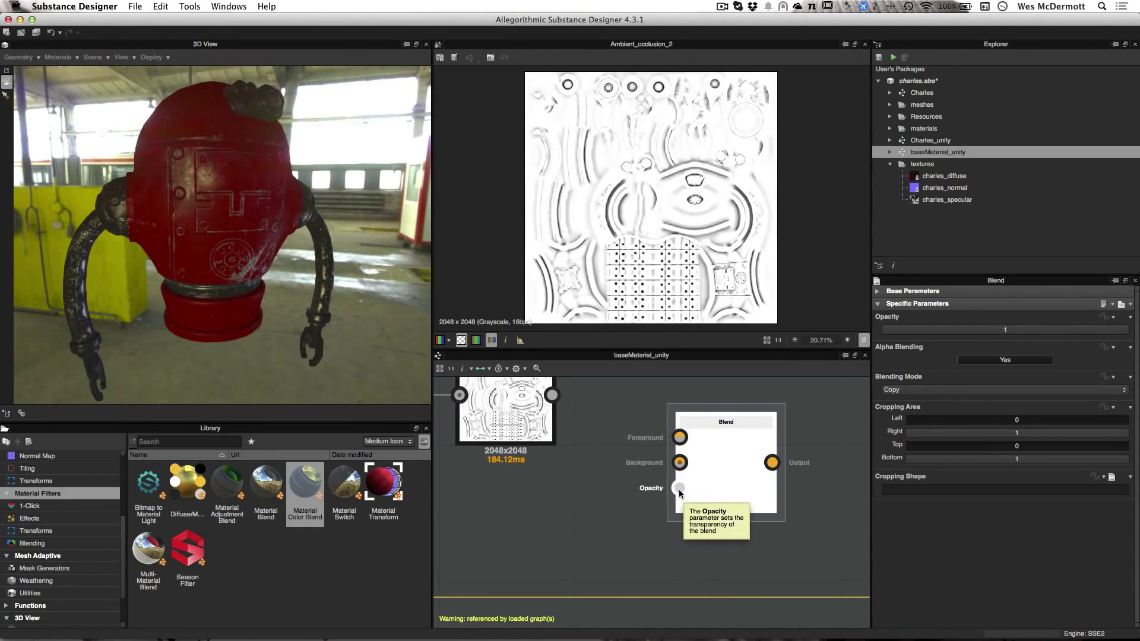
scroll(545, 447, down, 3)
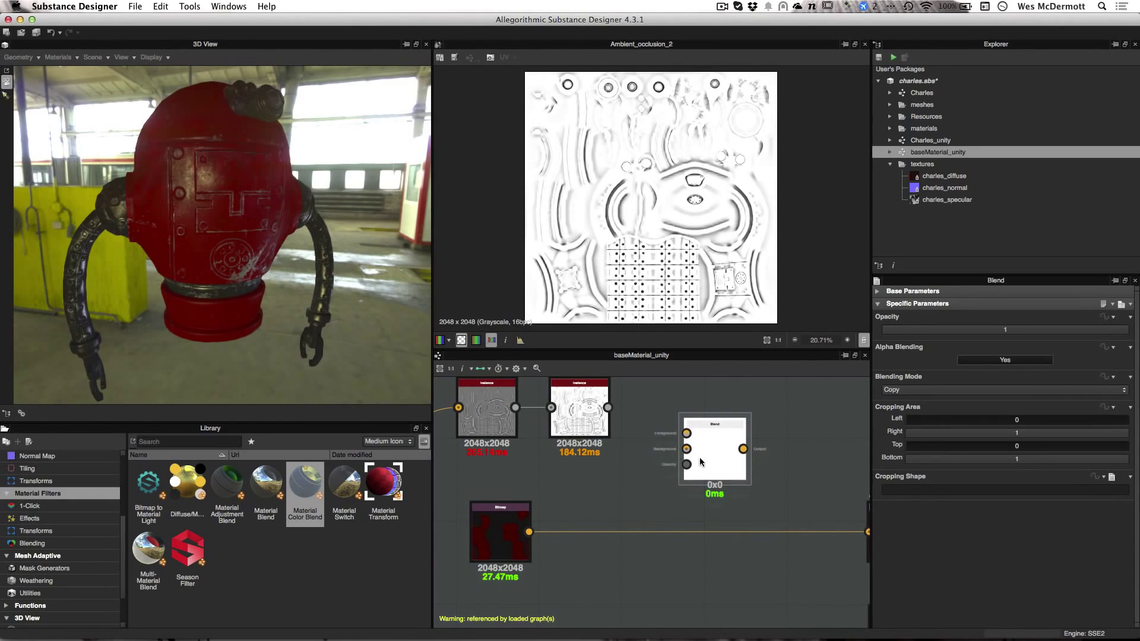
Preview the diffuse bitmap and the ambient occlusion map, and move the diffuse bitmap node directly below the Ambient Occlusion node.
double_click(497, 547)
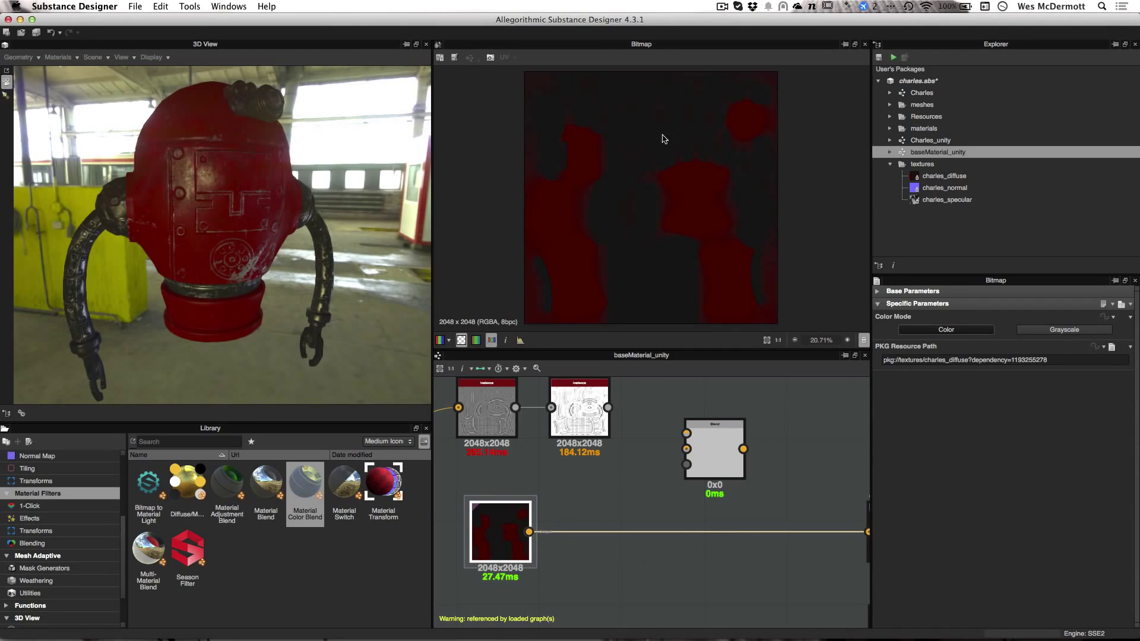
double_click(578, 412)
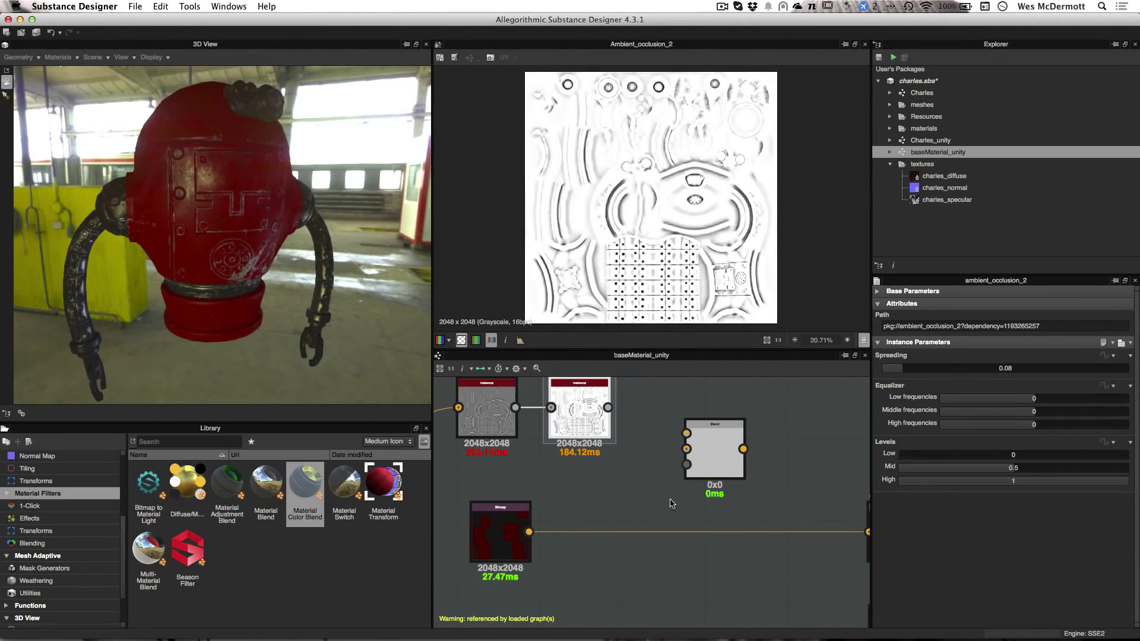
scroll(653, 517, up, 2)
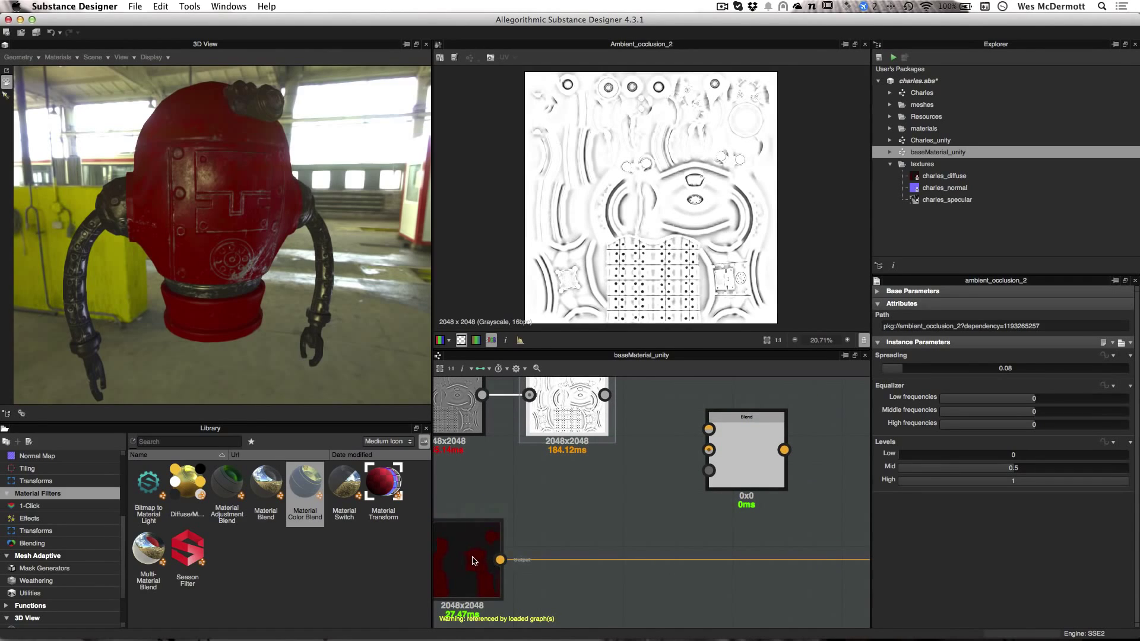
drag(473, 561, 580, 556)
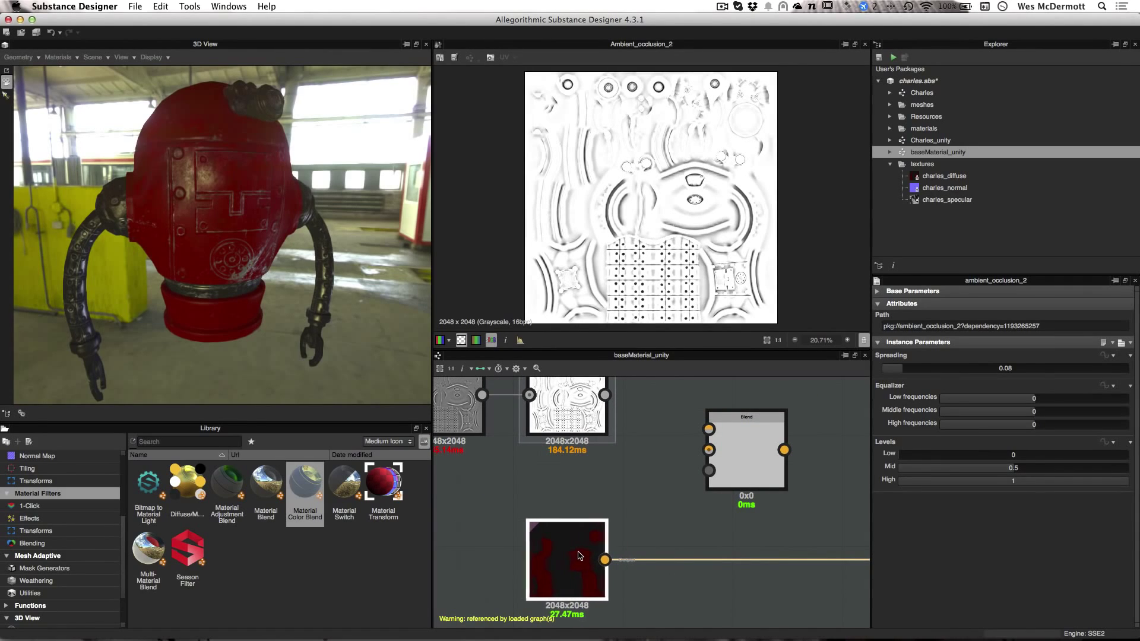
Connect the diffuse bitmap to the Blend node's Background input and the Ambient Occlusion output to its Foreground input.
scroll(611, 481, down, 1)
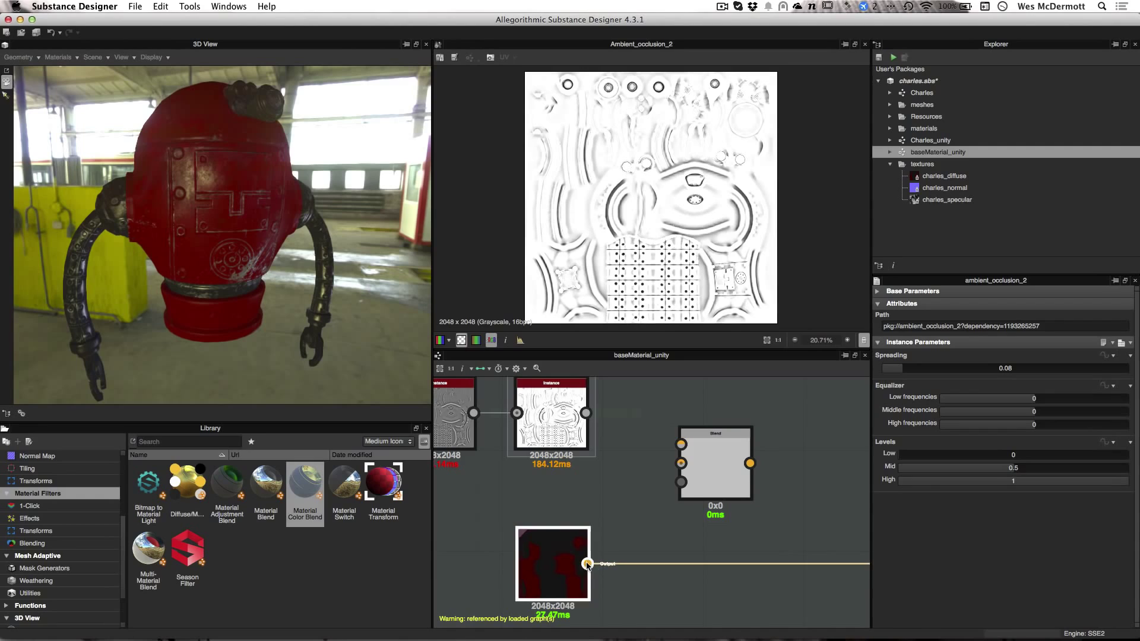
drag(584, 566, 681, 463)
drag(624, 436, 681, 444)
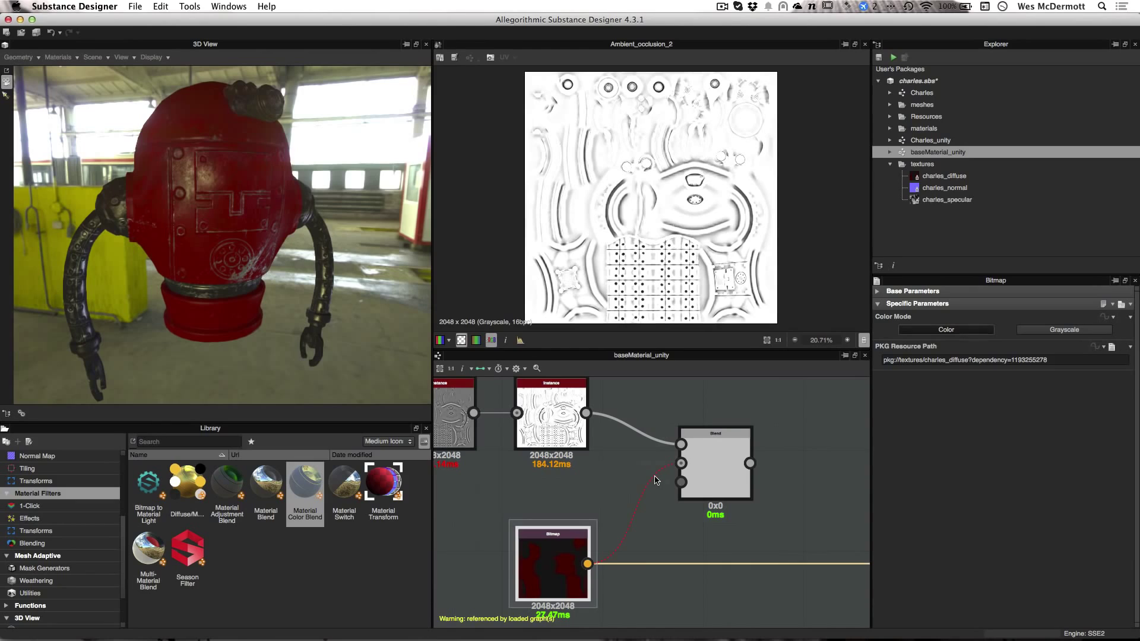
Insert a Gradient map node between the Ambient Occlusion and Blend nodes, moving the Blend node farther out to make room.
click(553, 417)
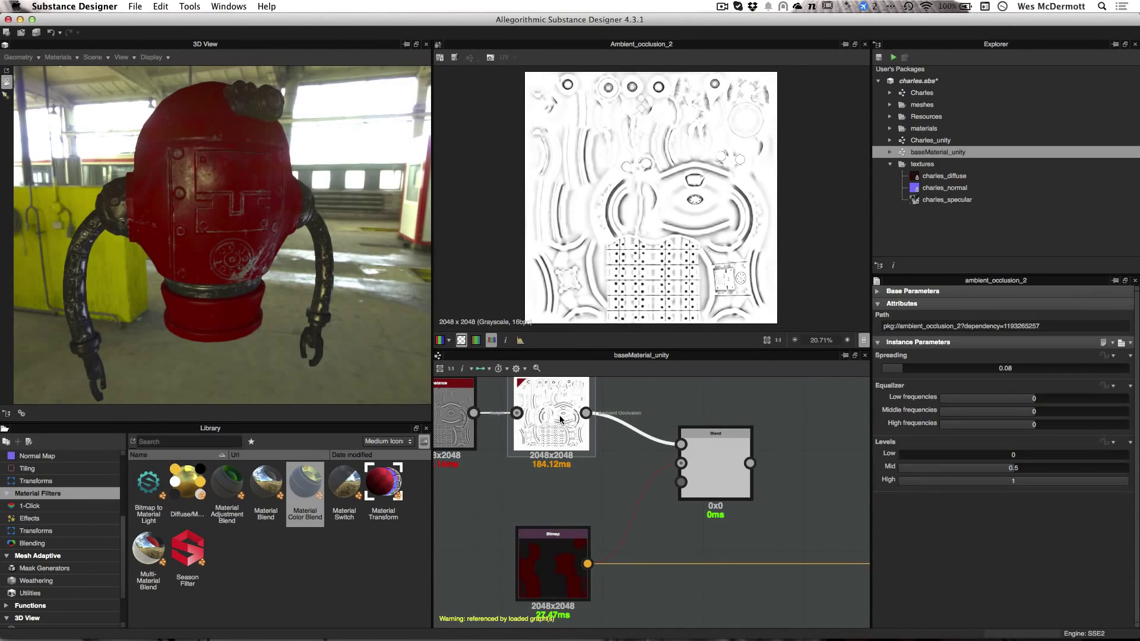
drag(726, 465, 776, 465)
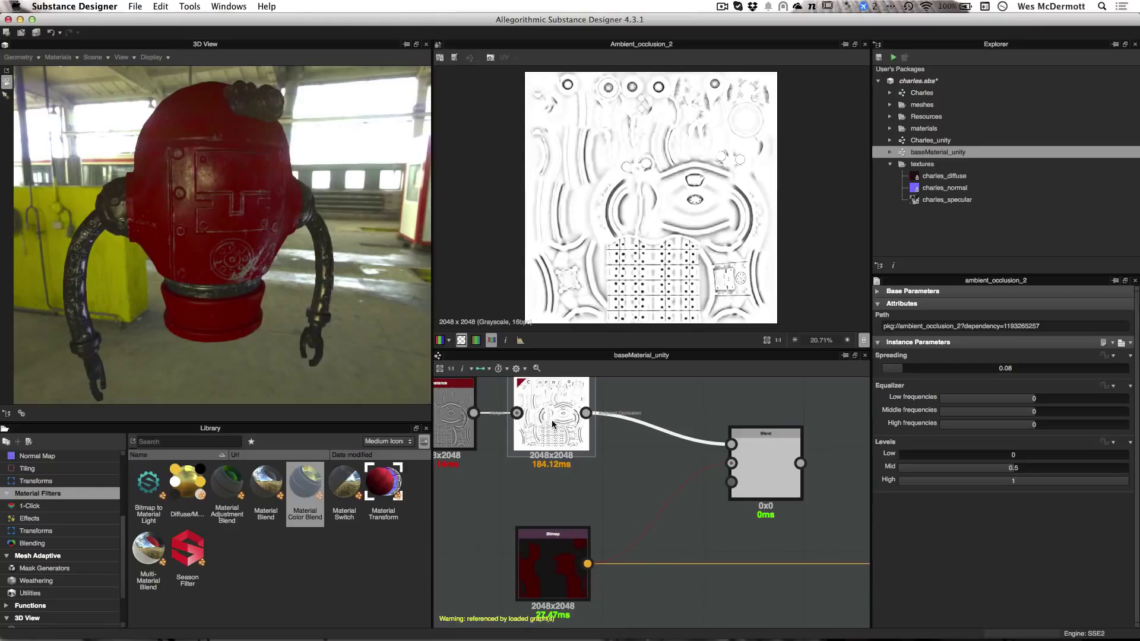
key(space)
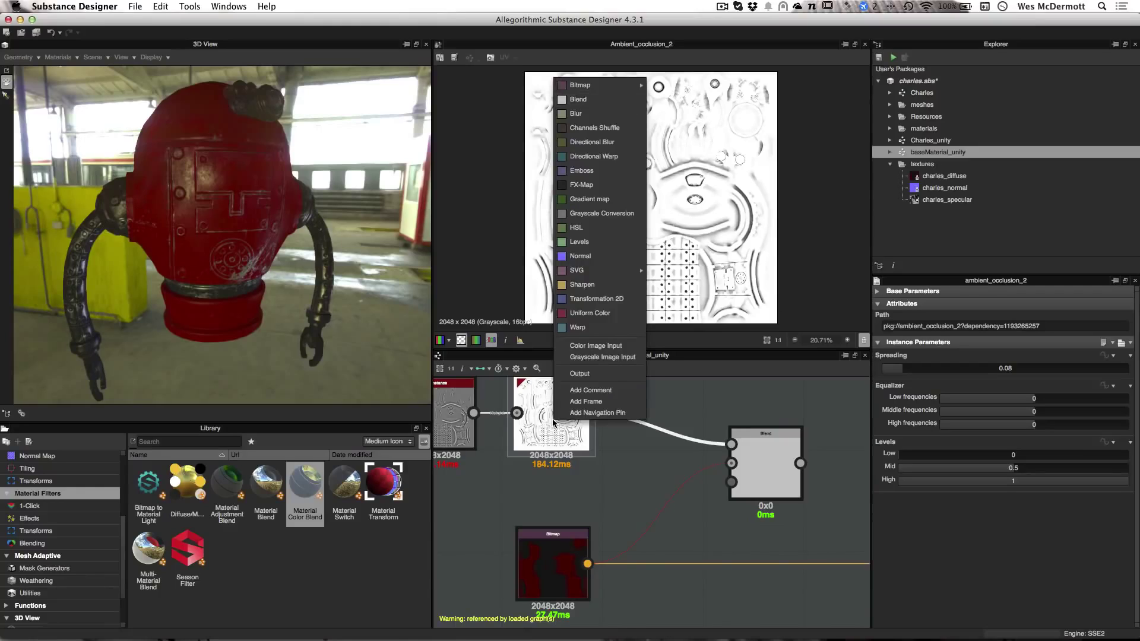
click(581, 201)
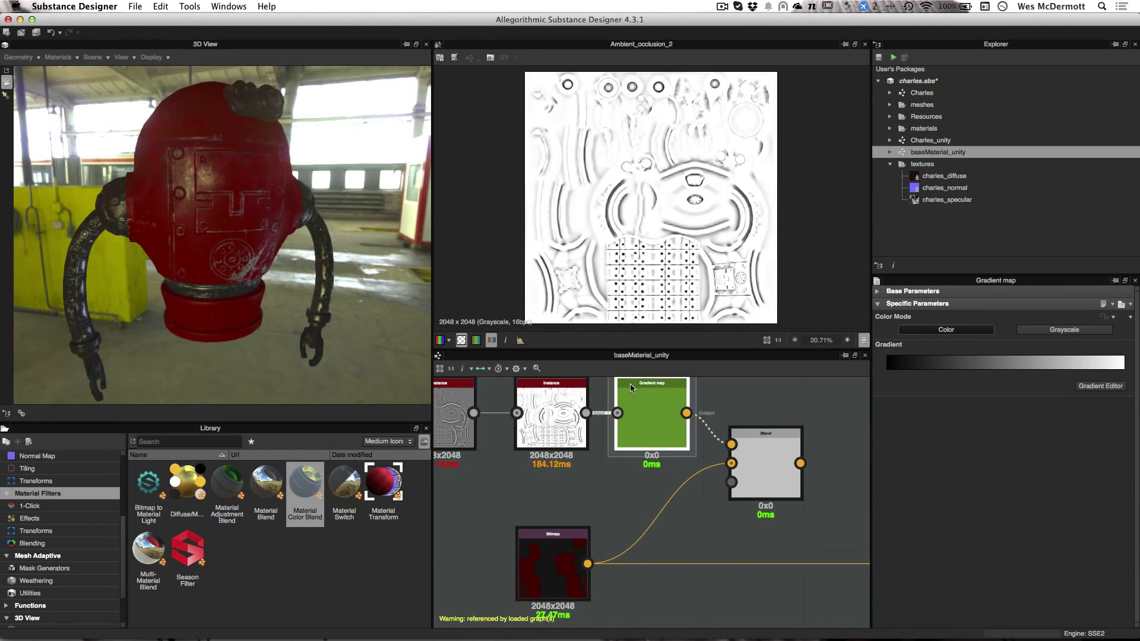
drag(769, 483, 803, 484)
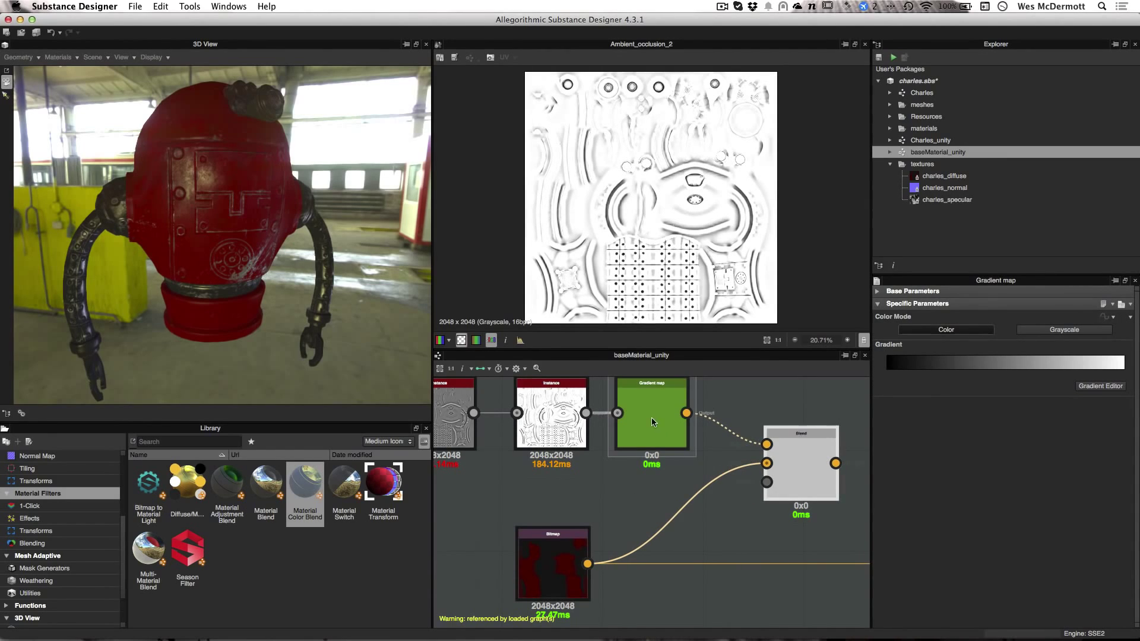
click(551, 416)
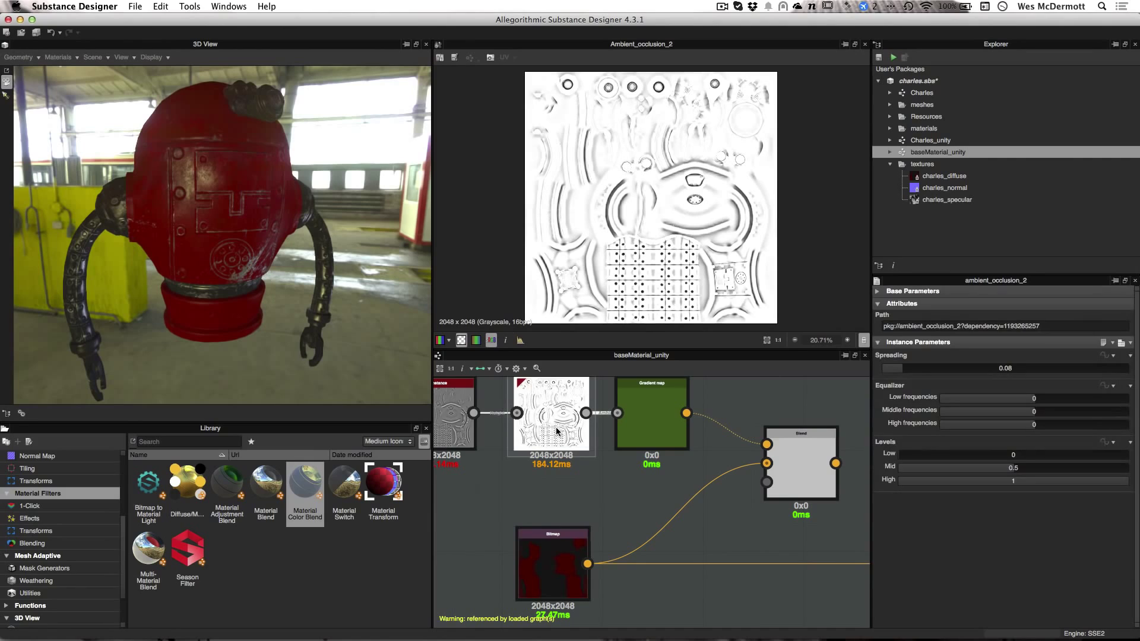
click(659, 437)
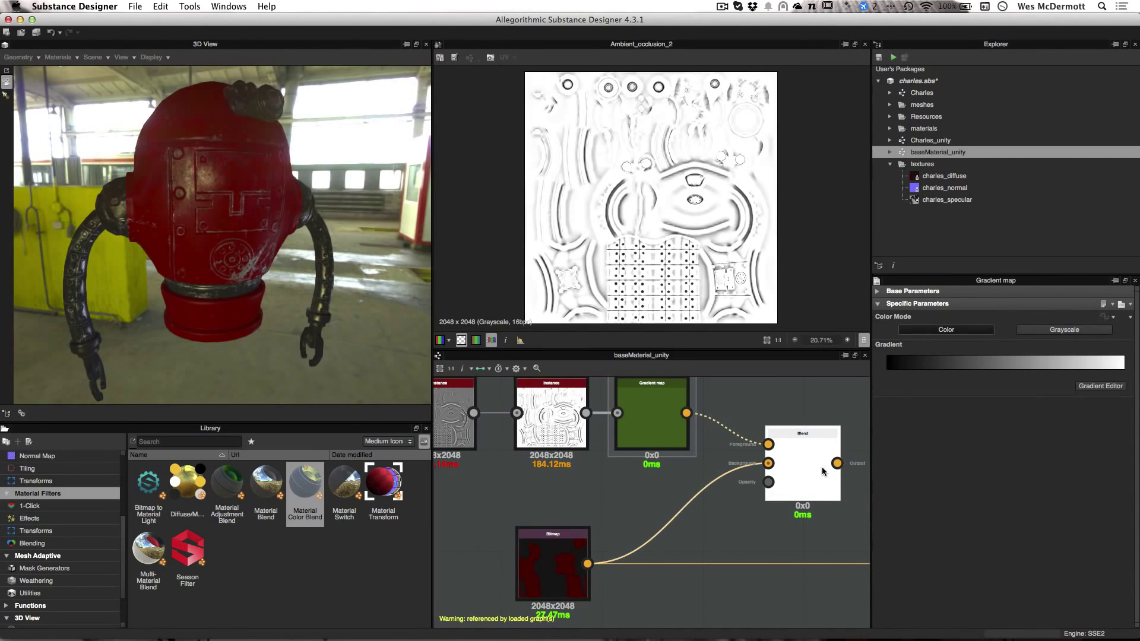
click(551, 422)
click(643, 419)
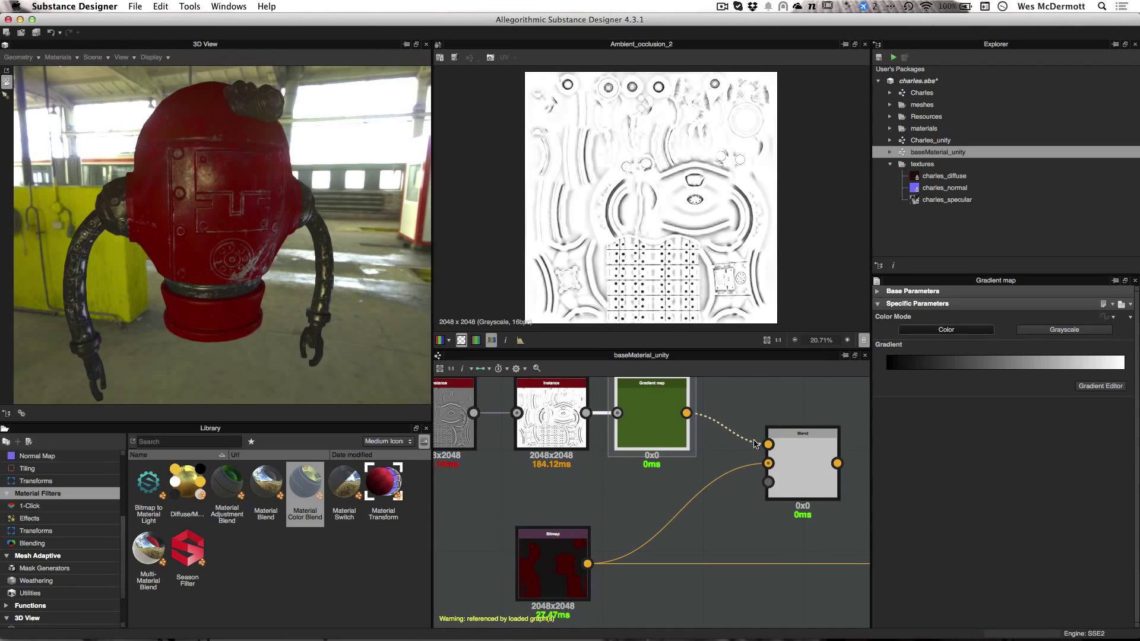
Set the Blend node's blending mode to Multiply.
middle_drag(785, 532, 701, 479)
scroll(682, 545, down, 1)
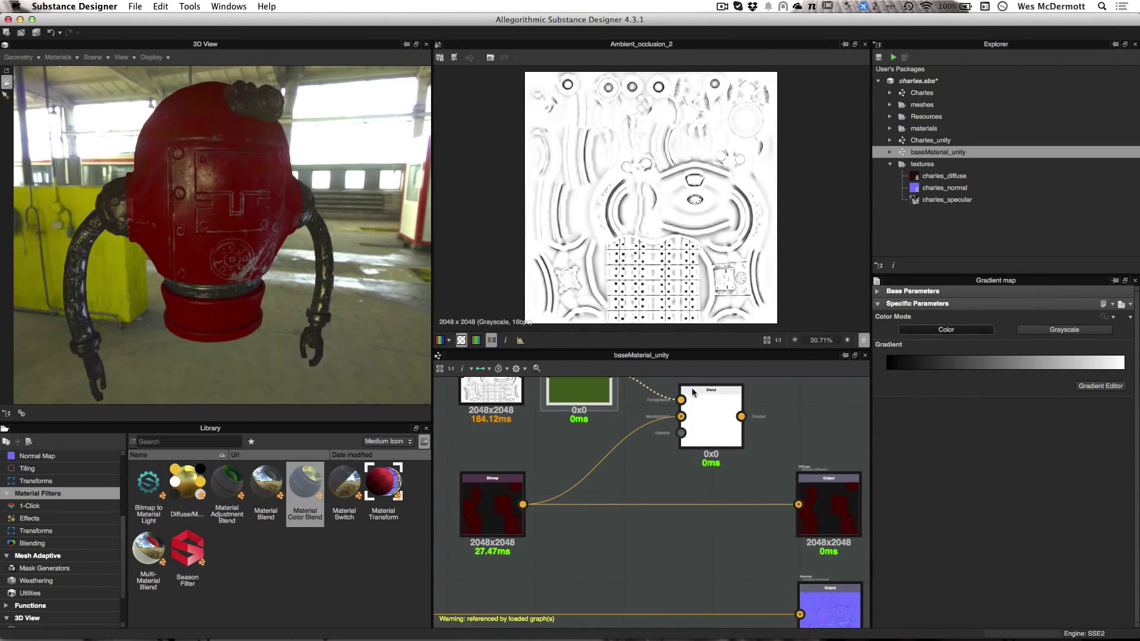
click(701, 416)
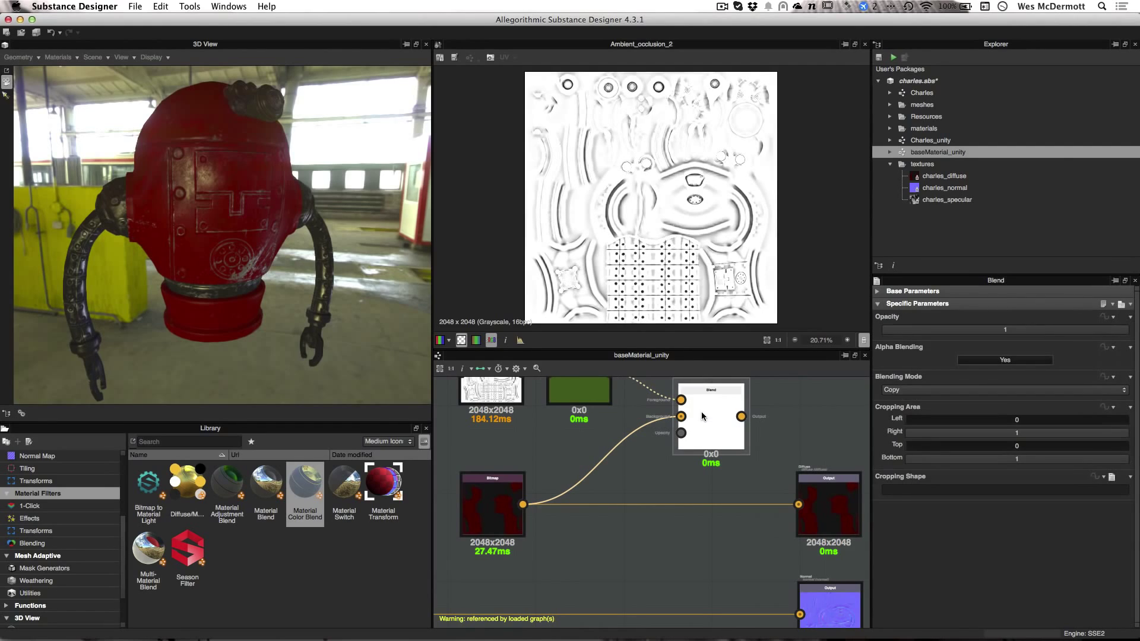
click(906, 391)
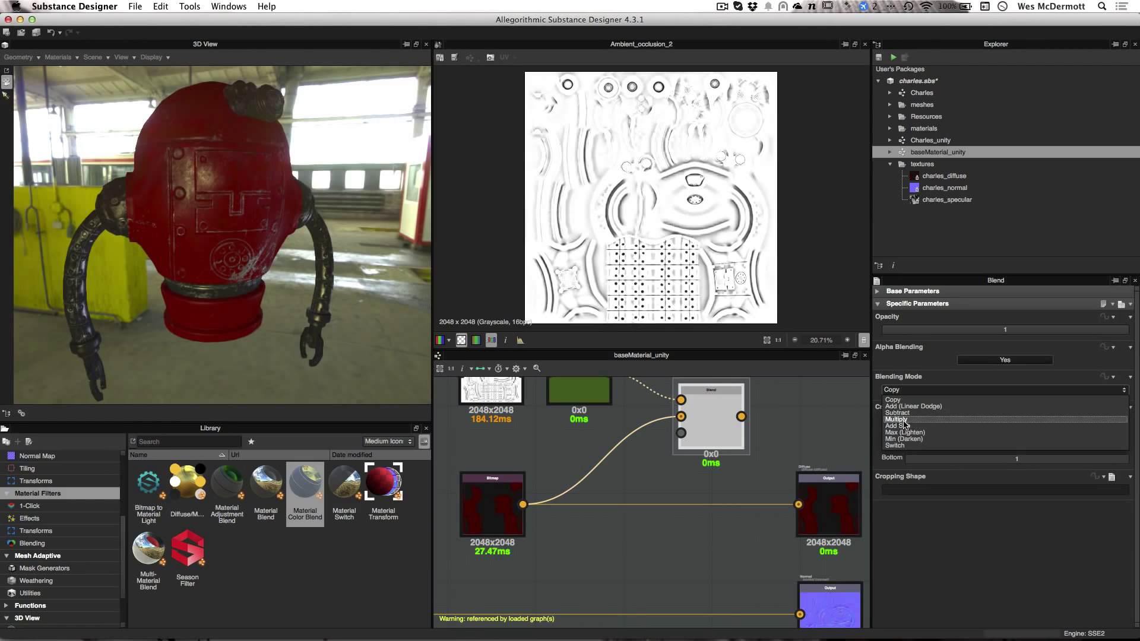
click(907, 420)
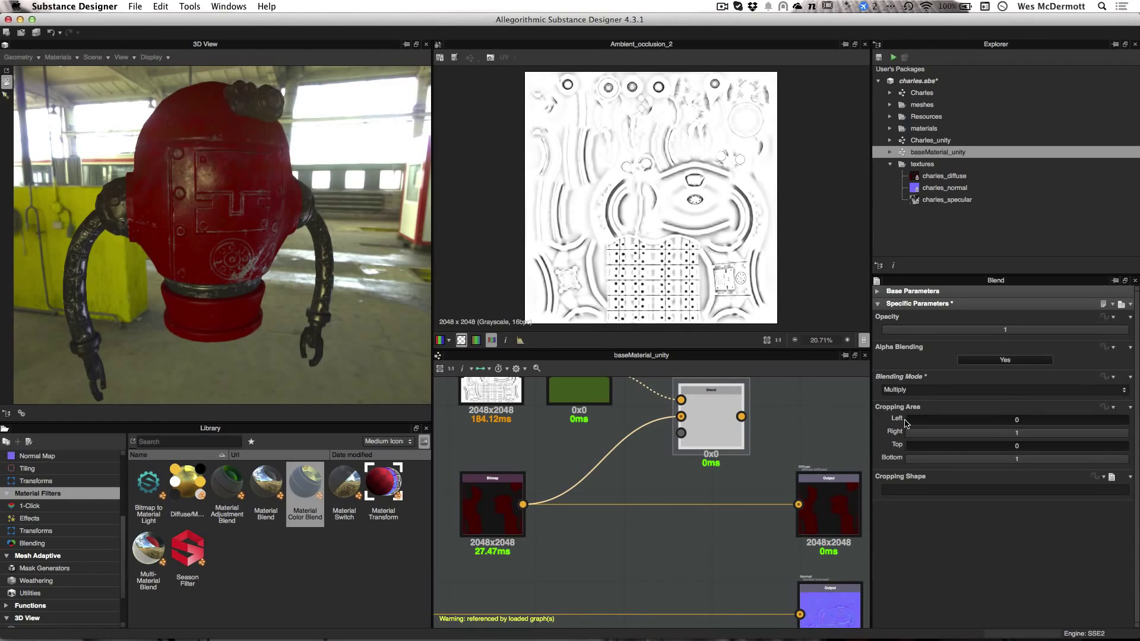
Preview the Blend node's result up close on the panel details and lower its Opacity to 0.62.
double_click(713, 404)
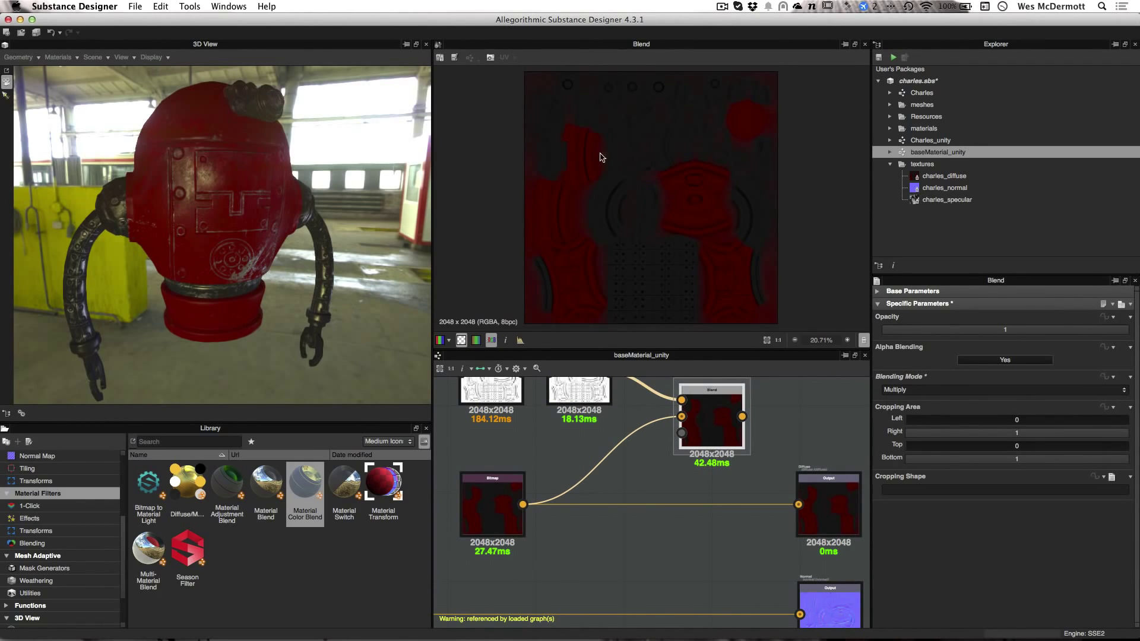
scroll(684, 197, up, 5)
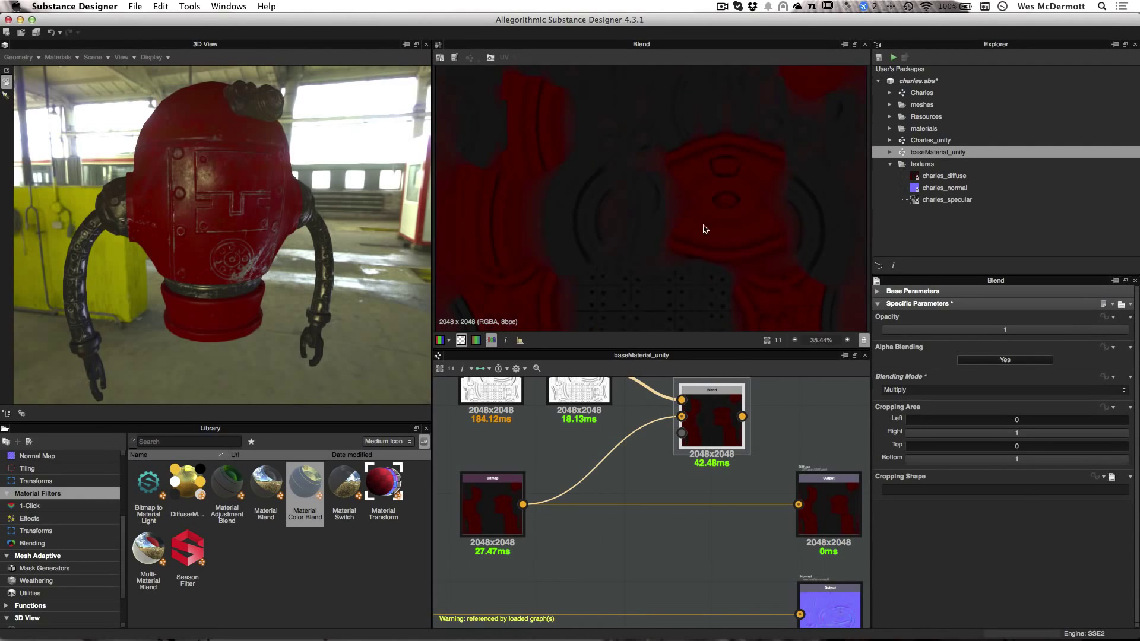
scroll(663, 199, up, 4)
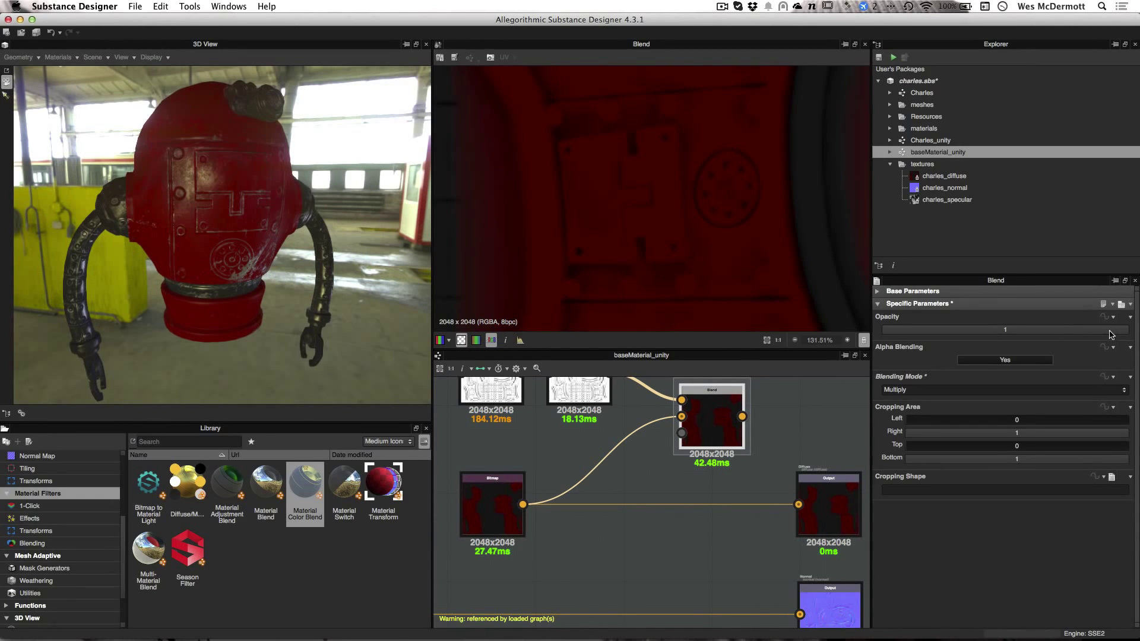
drag(1111, 335, 1035, 333)
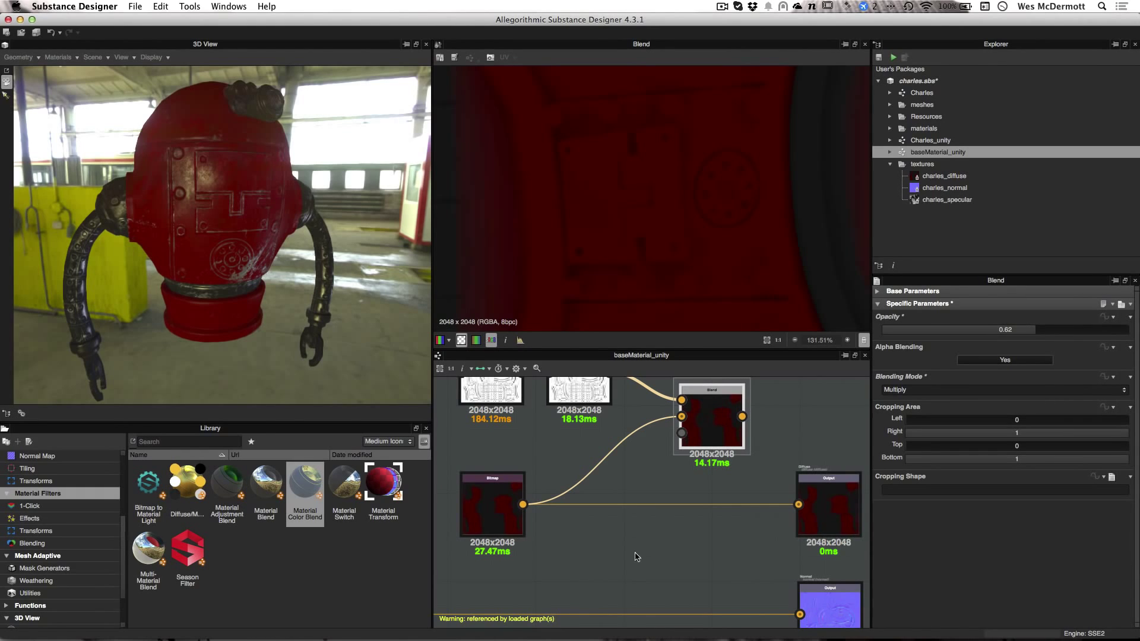
Connect the Blend node's output to the Diffuse output node in place of the direct link from the diffuse bitmap.
scroll(530, 471, down, 10)
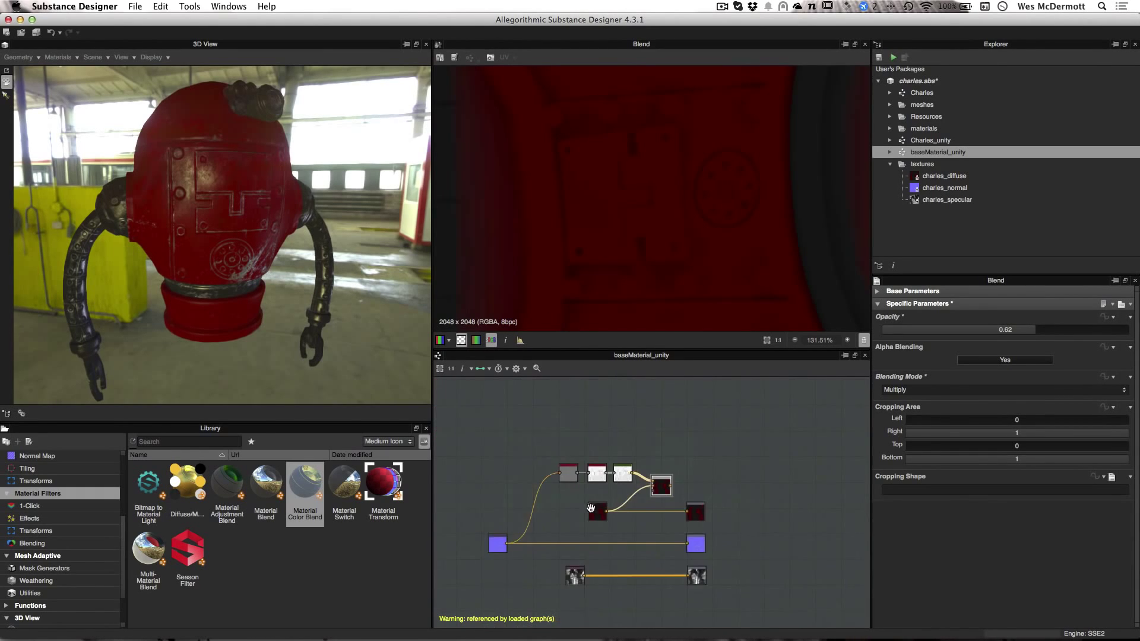
drag(690, 482, 716, 494)
scroll(647, 438, up, 6)
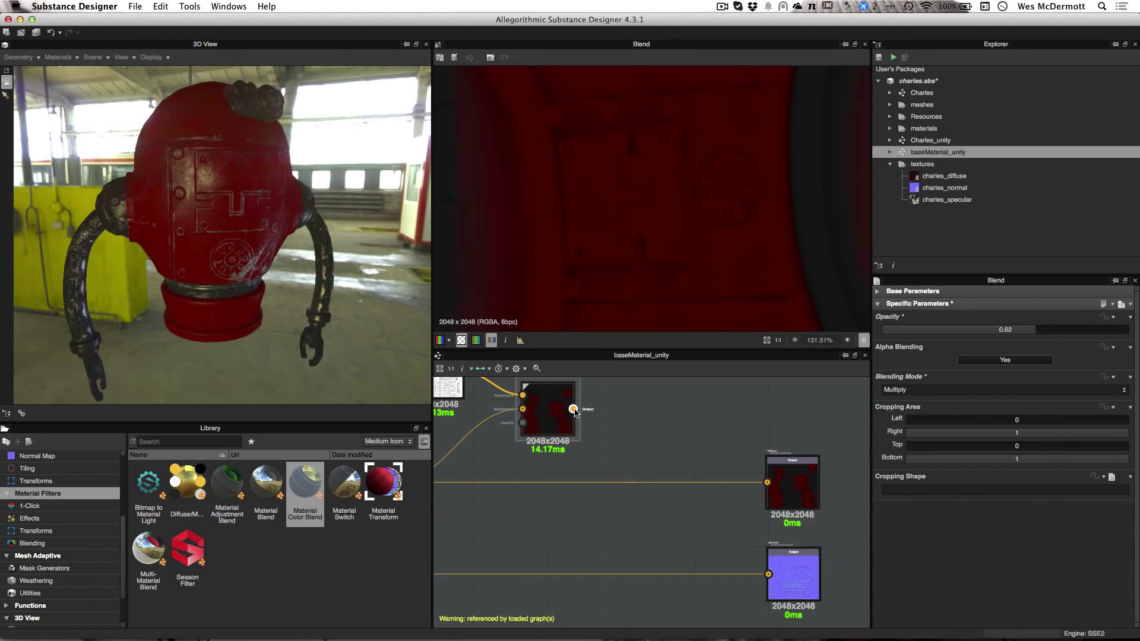
drag(574, 411, 767, 482)
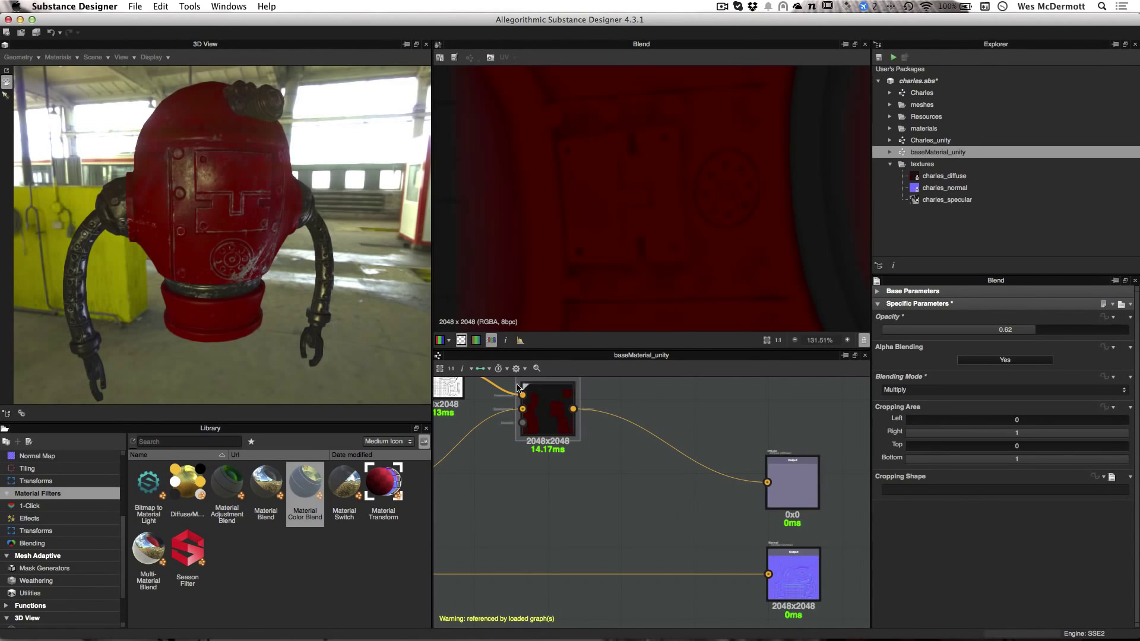
Set the Blend node's Opacity to 1.
drag(255, 200, 274, 225)
scroll(275, 226, up, 2)
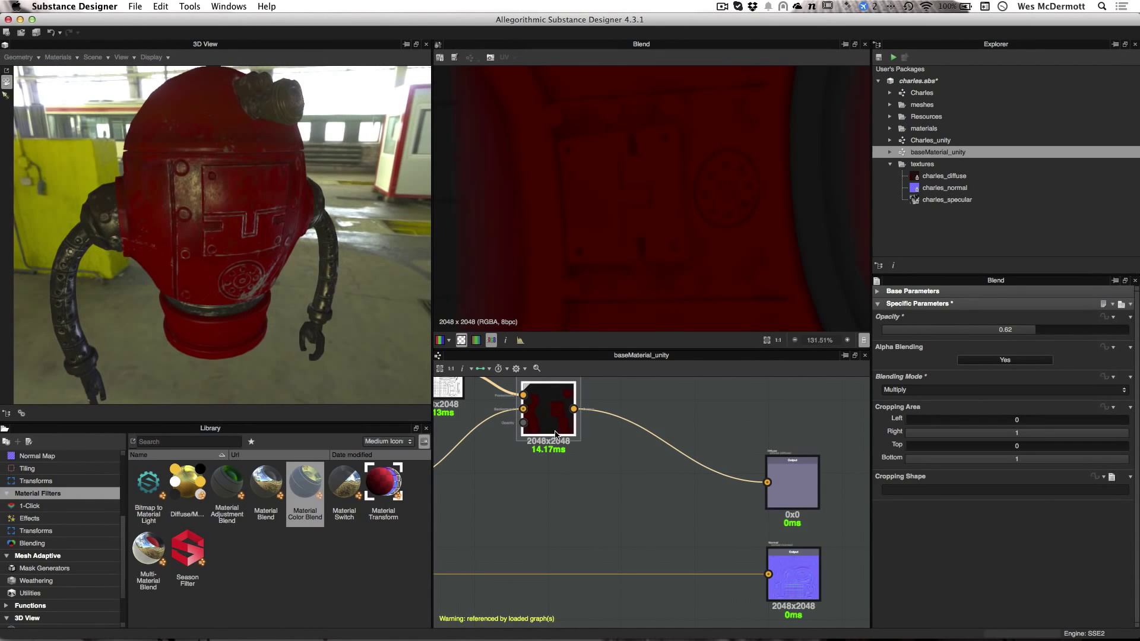
click(1090, 331)
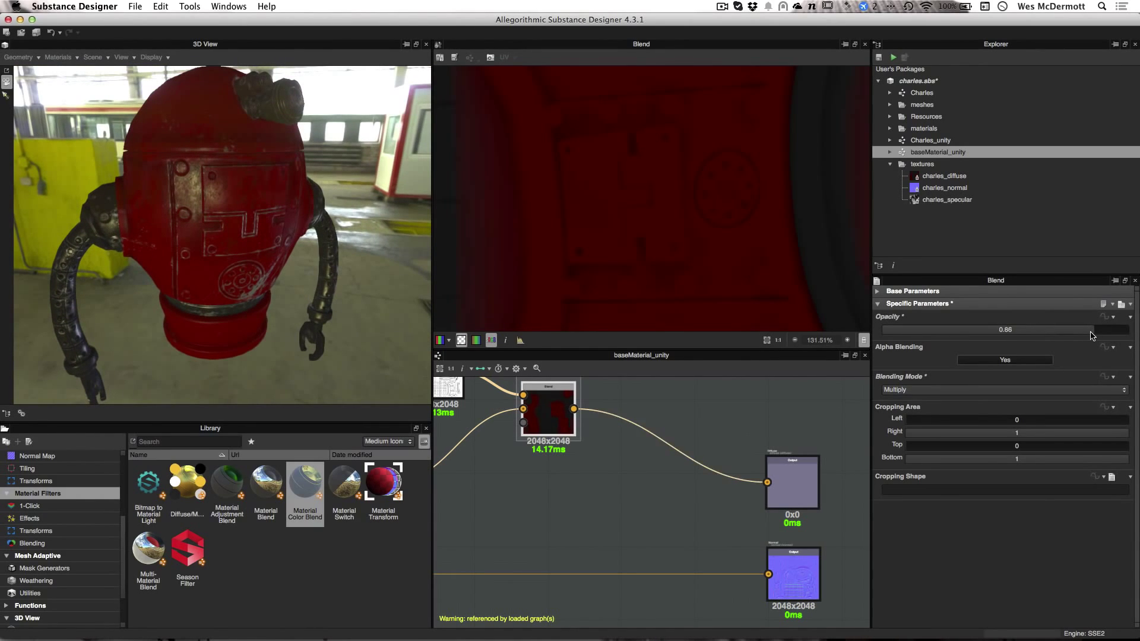
click(1096, 332)
drag(1090, 334, 1137, 335)
Examine the robot's surface details in 3D, the overall baseMaterial_unity graph and the blended diffuse texture.
drag(292, 260, 232, 234)
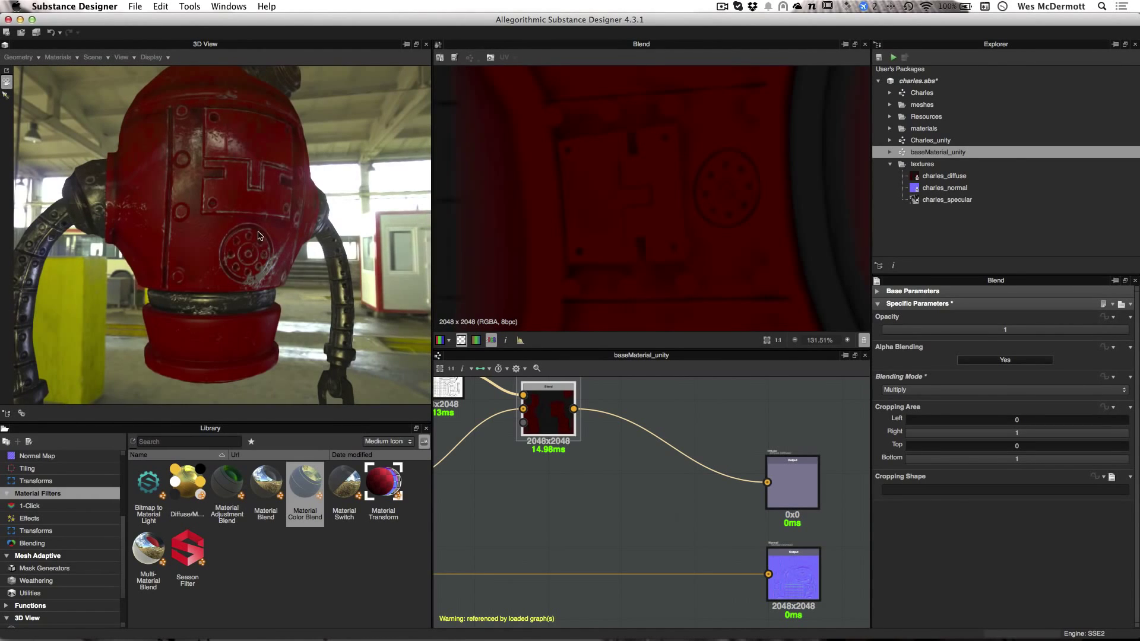
right_drag(239, 245, 240, 271)
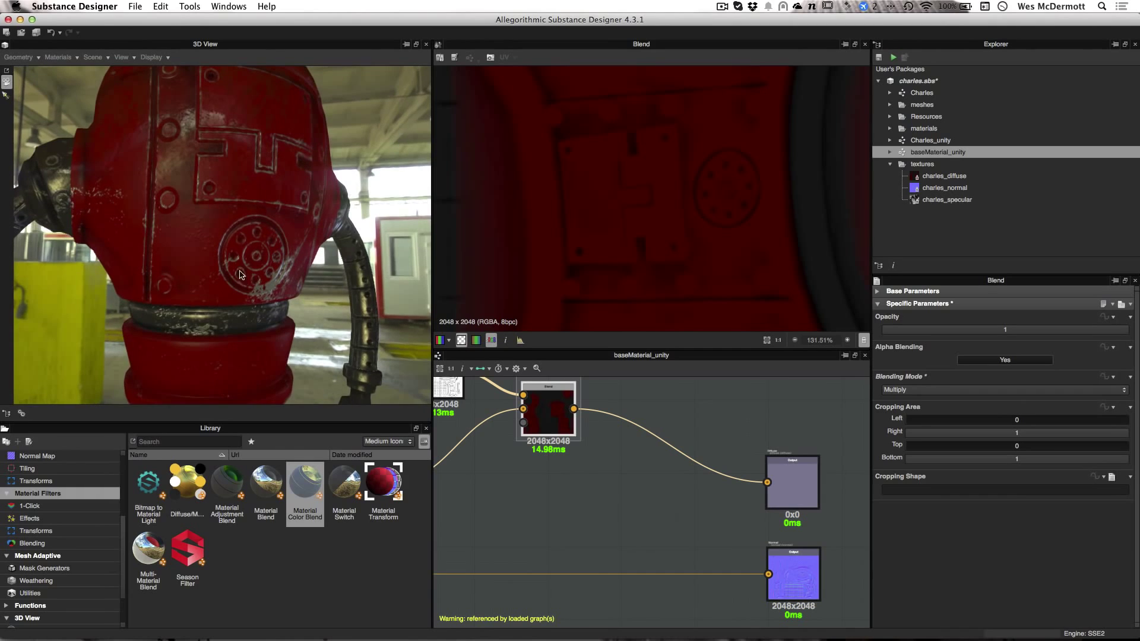
drag(231, 230, 257, 260)
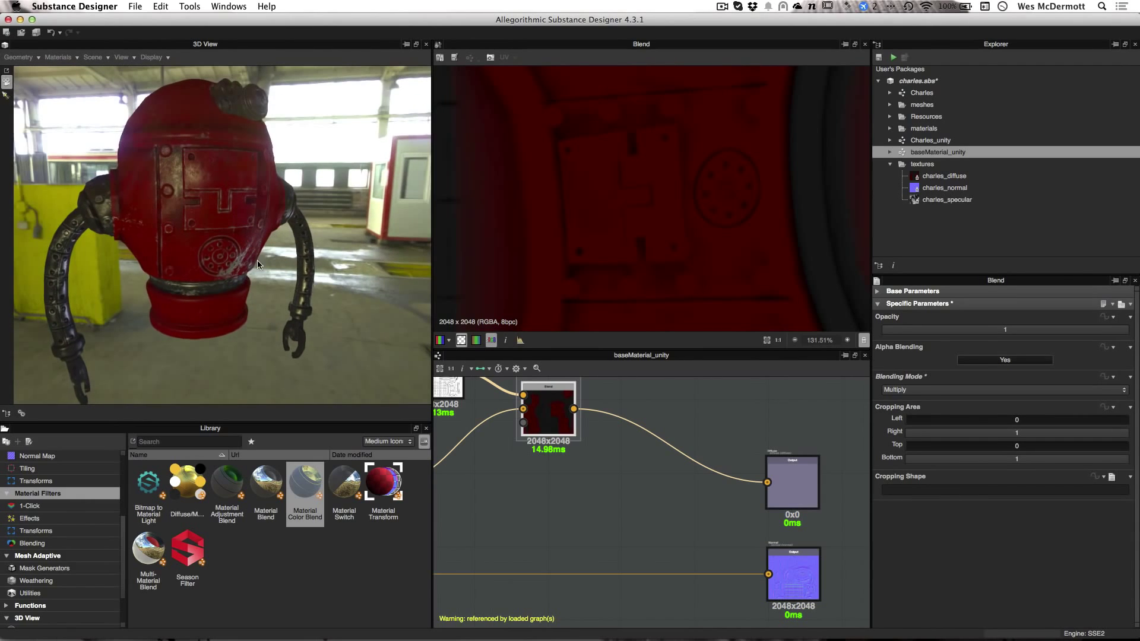
scroll(636, 488, down, 4)
middle_drag(631, 527, 684, 519)
scroll(686, 520, down, 1)
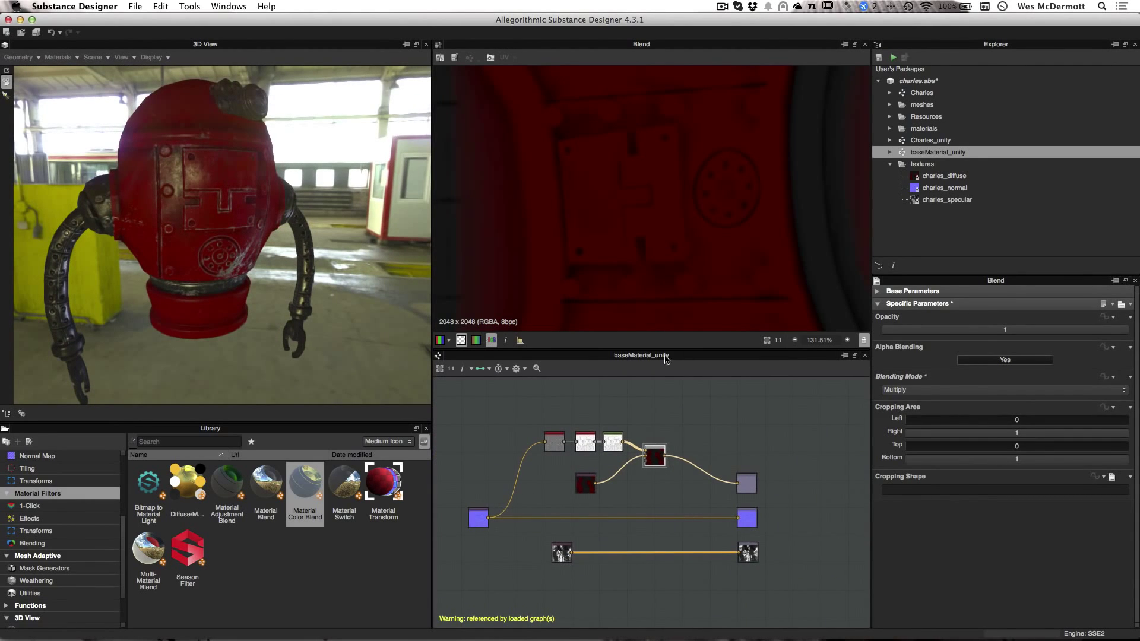
scroll(669, 222, down, 4)
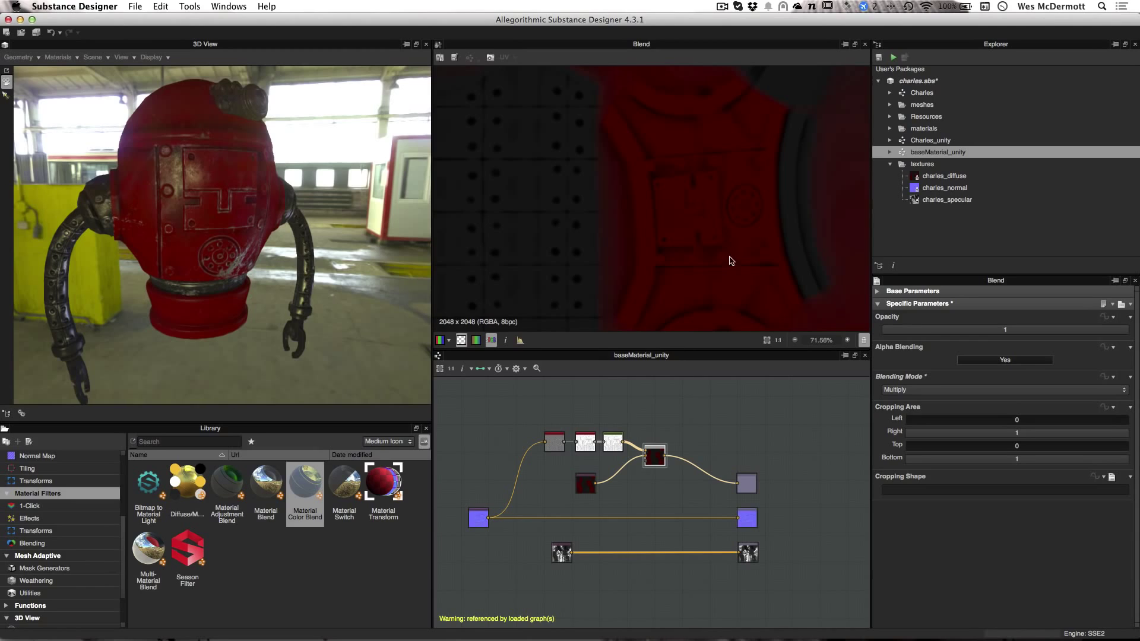
scroll(706, 442, down, 2)
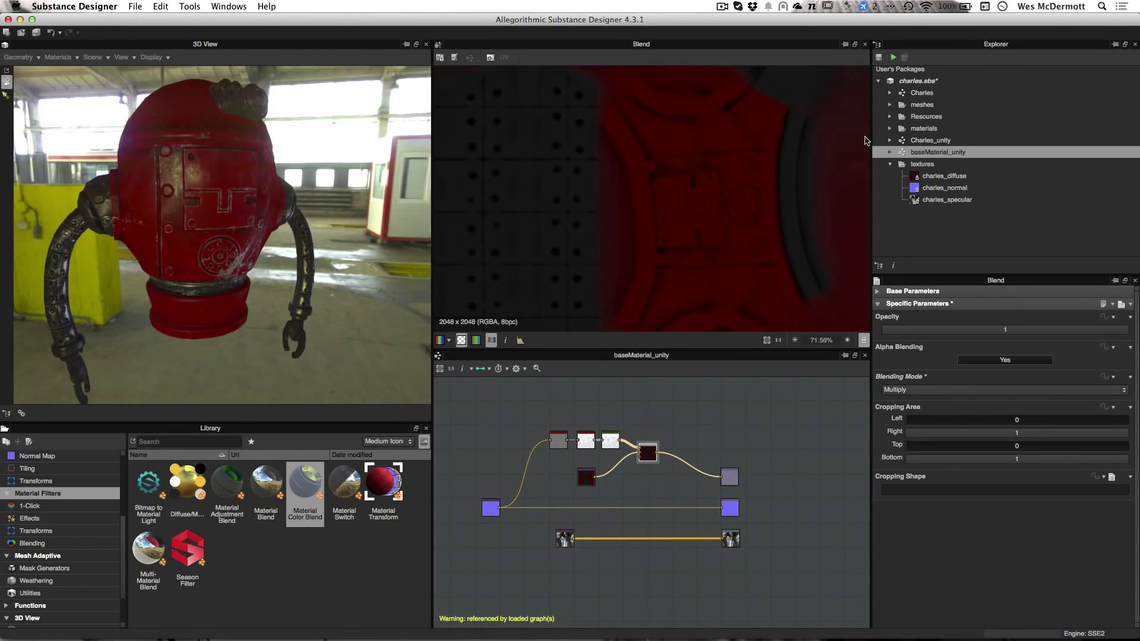
Open the Charles_unity graph and save the charles.sbs package, checking the occlusion detail in the Diffuse output preview.
click(923, 144)
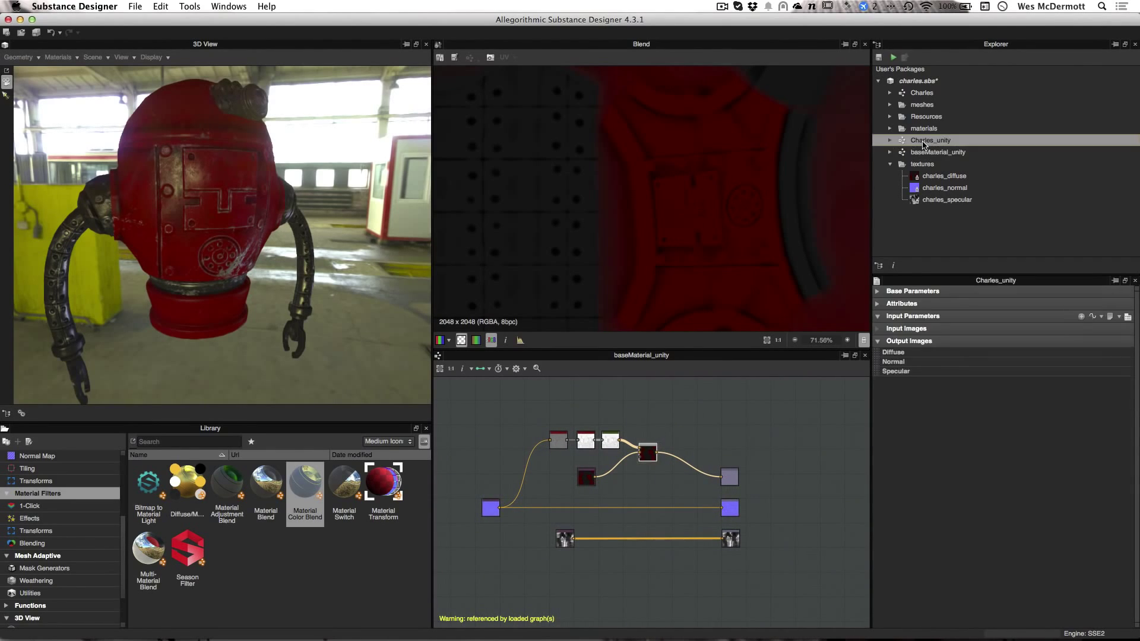
double_click(924, 143)
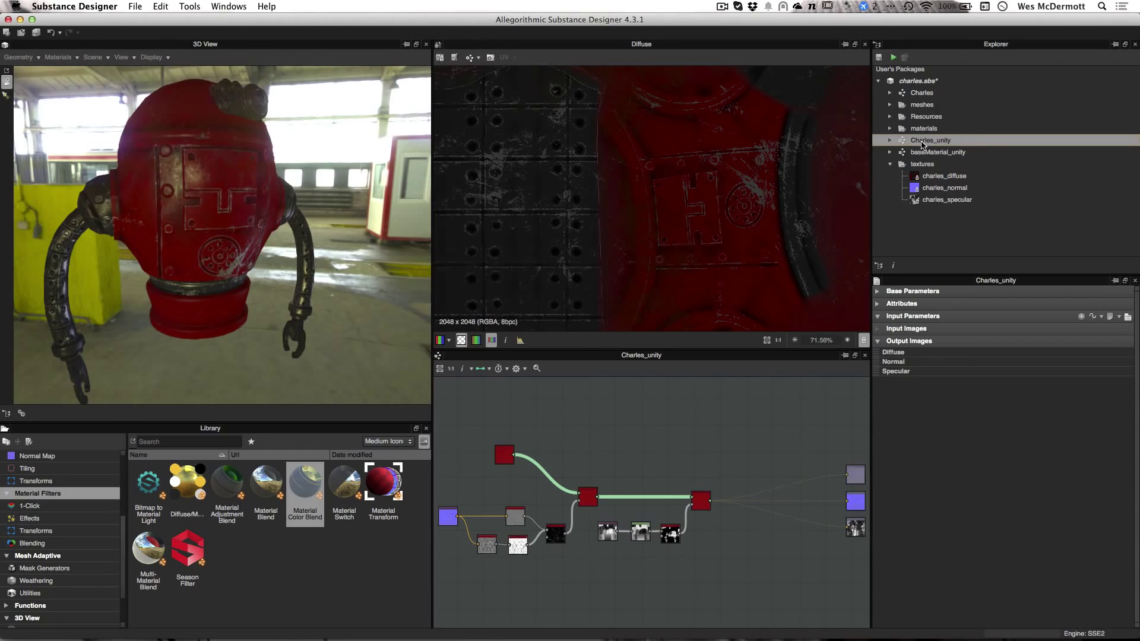
click(879, 58)
scroll(741, 221, up, 5)
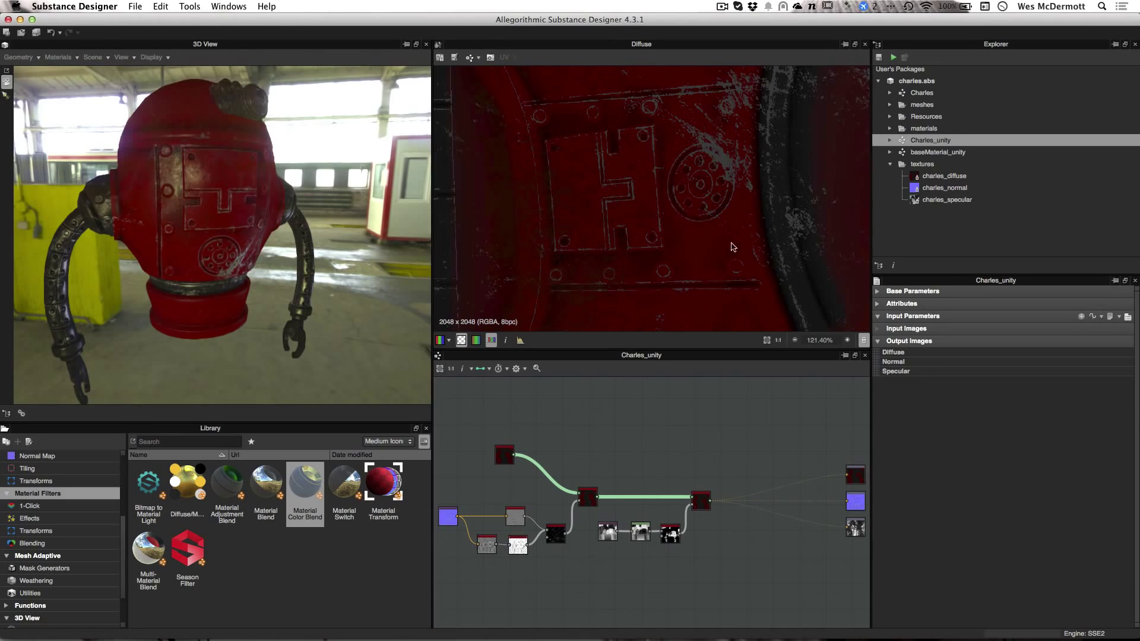
scroll(731, 247, down, 5)
Move the three output nodes of the Charles_unity graph farther from the last material node to make room.
middle_drag(662, 509, 567, 438)
scroll(729, 514, up, 1)
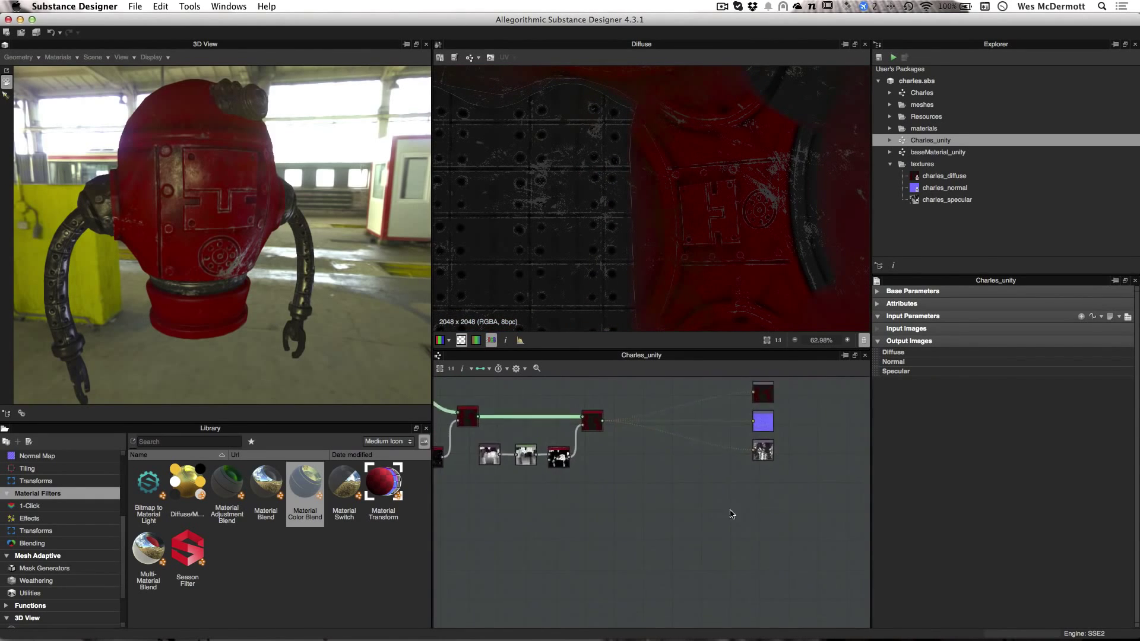
scroll(730, 511, up, 1)
middle_drag(710, 507, 679, 558)
drag(790, 404, 828, 493)
click(628, 534)
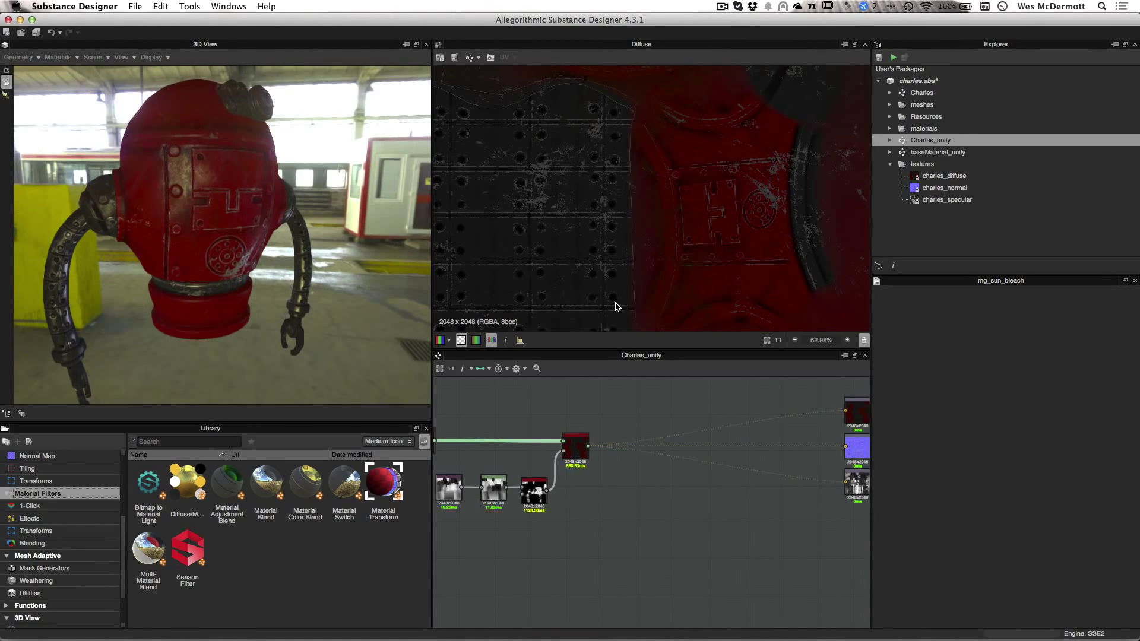
Add a Sun Bleach mask generator to the Charles_unity graph, below the last material node.
click(44, 568)
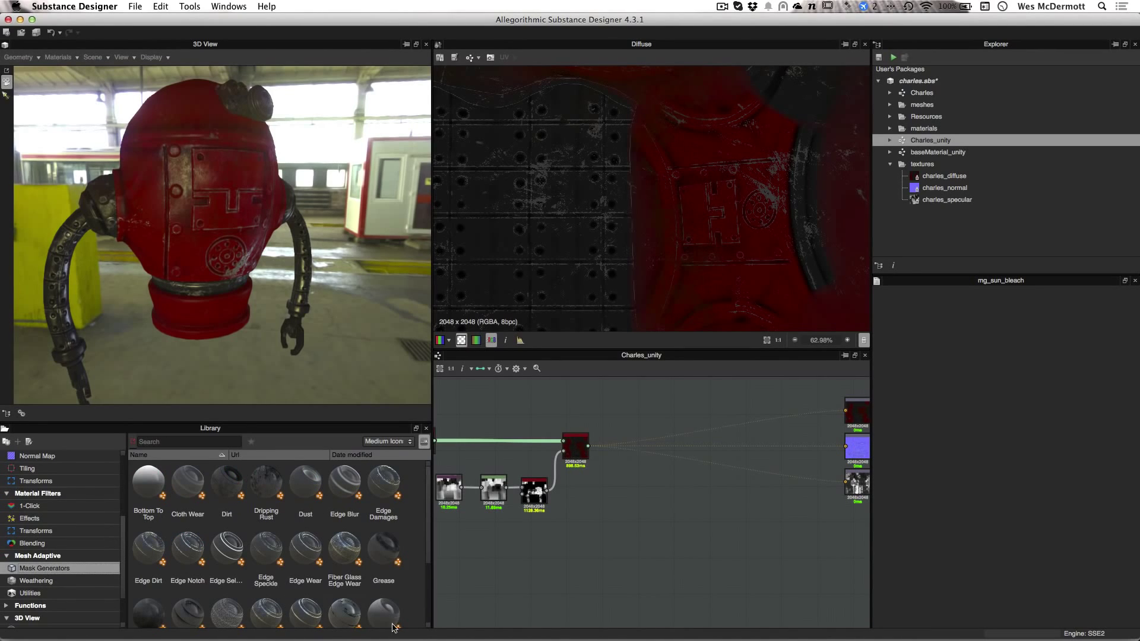
scroll(383, 534, down, 3)
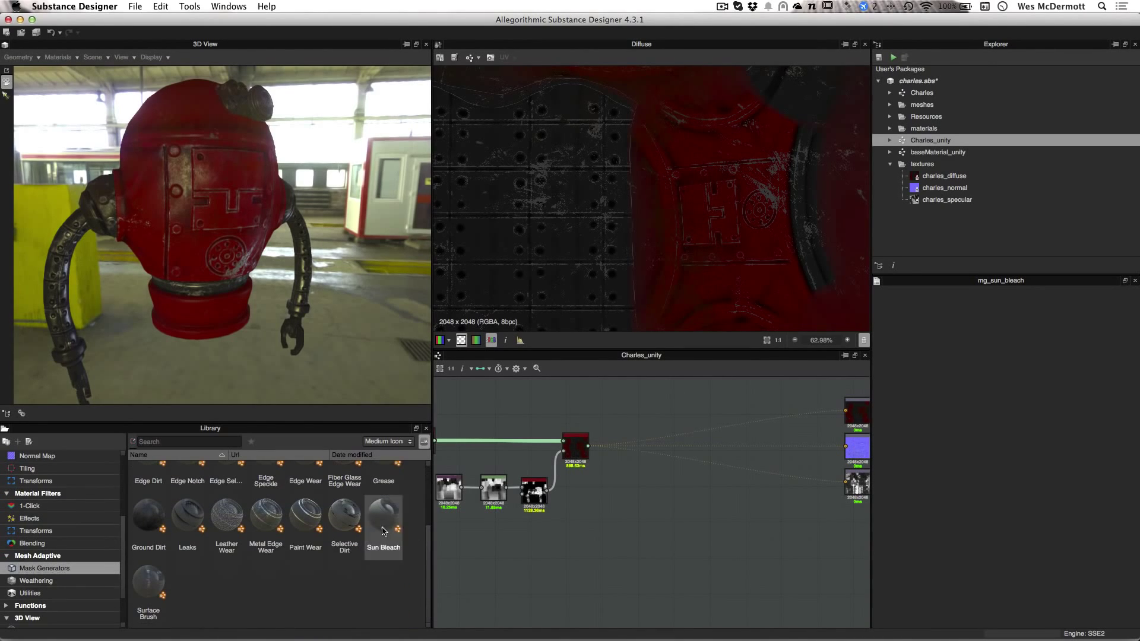
drag(385, 520, 547, 555)
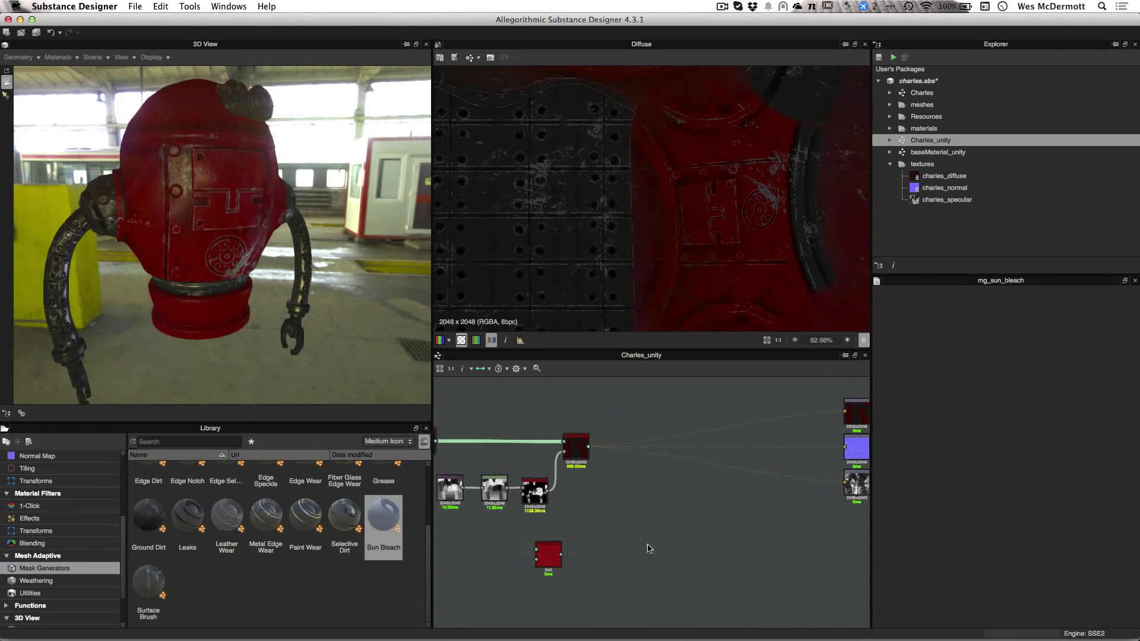
Move the last material node and its three mask nodes closer to the outputs, and reposition the Sun Bleach node beneath the gap.
scroll(649, 523, down, 1)
middle_drag(649, 524, 667, 515)
drag(488, 416, 611, 496)
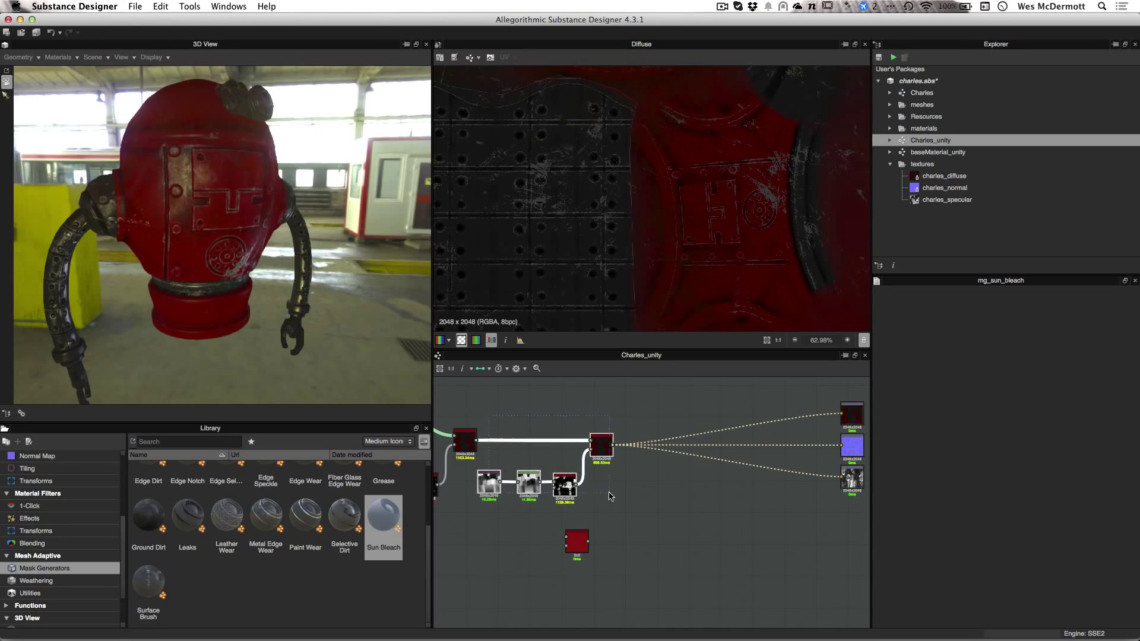
drag(603, 451, 772, 453)
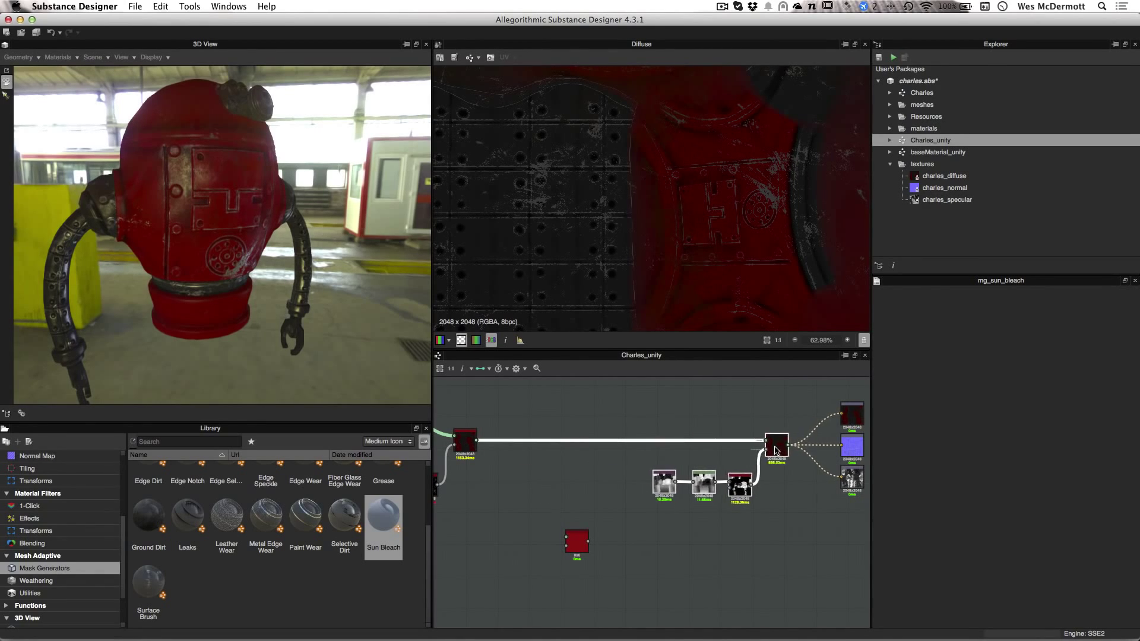
middle_drag(577, 551, 618, 540)
drag(621, 533, 587, 523)
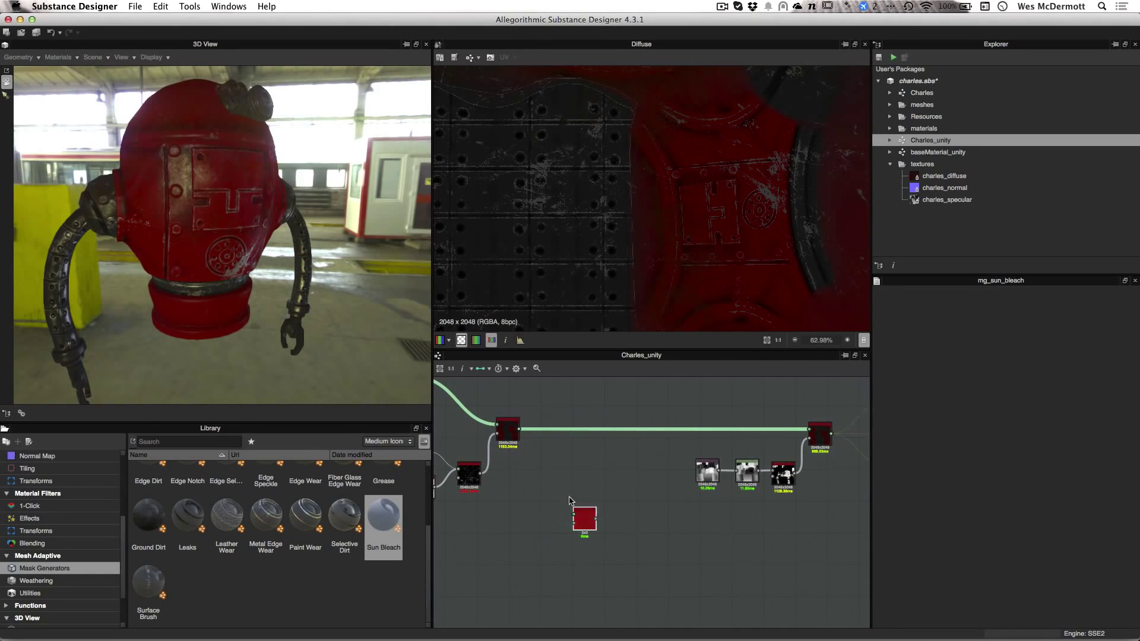
Switch the graph's link mode so the Sun Bleach node exposes its individual inputs instead of the combined mesh_data input.
scroll(570, 501, up, 2)
middle_drag(570, 501, 576, 488)
middle_drag(557, 410, 550, 446)
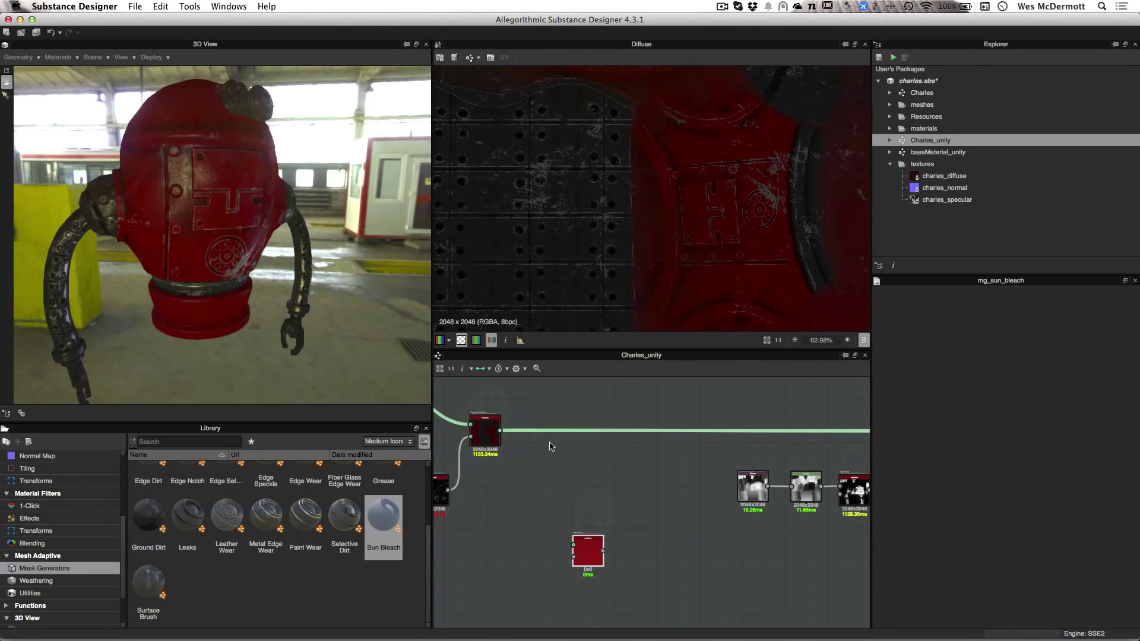
scroll(558, 493, down, 3)
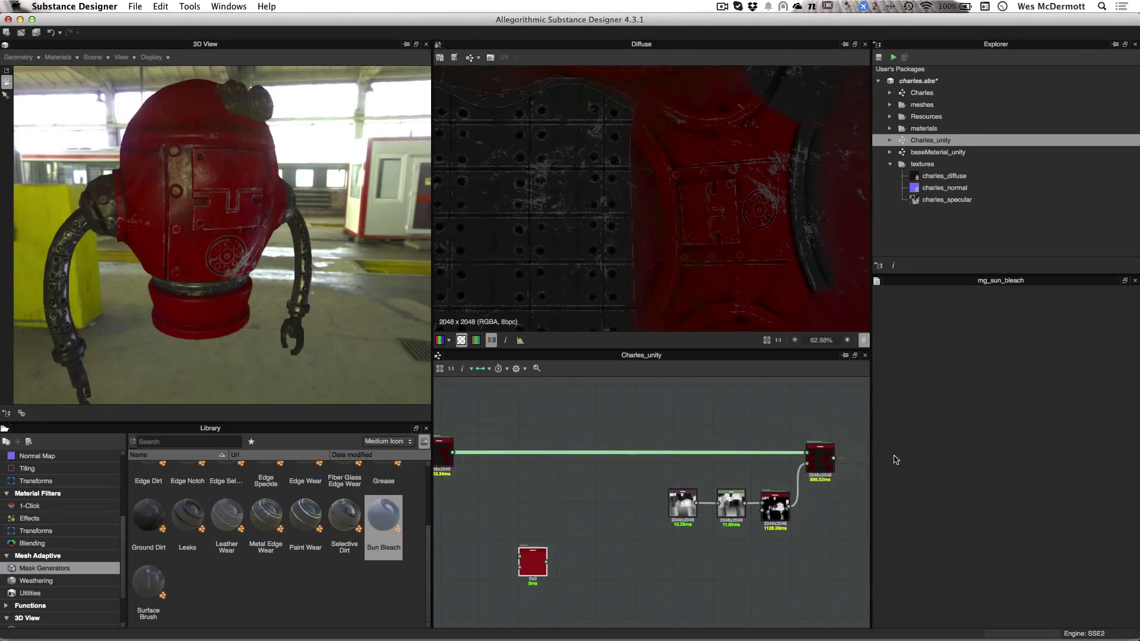
middle_drag(640, 447, 605, 425)
middle_drag(530, 511, 600, 521)
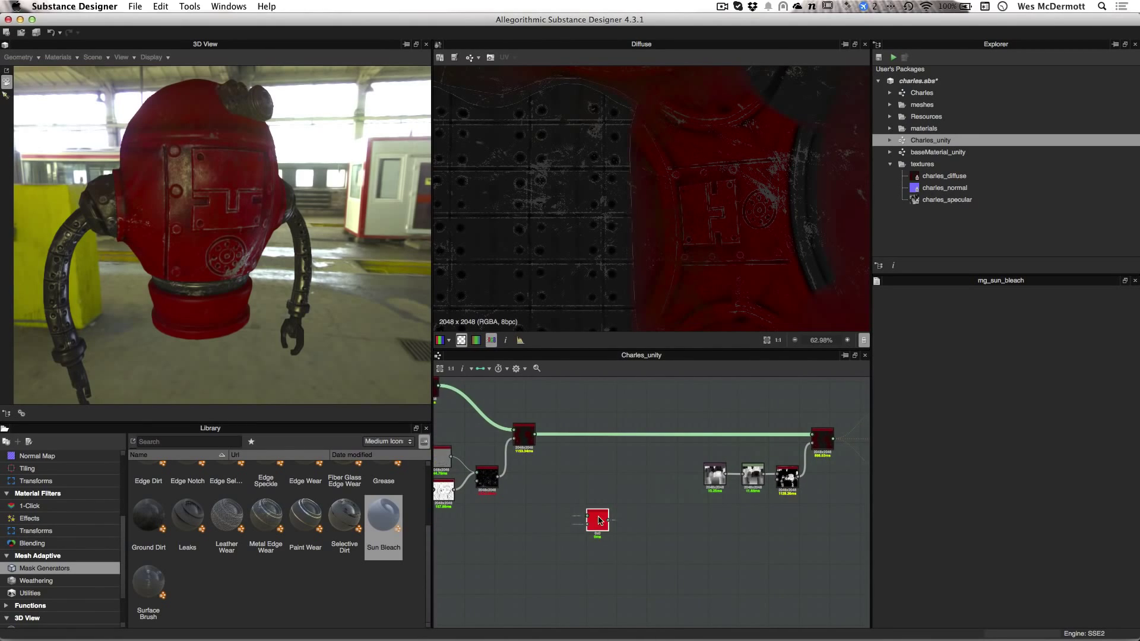
scroll(598, 521, up, 5)
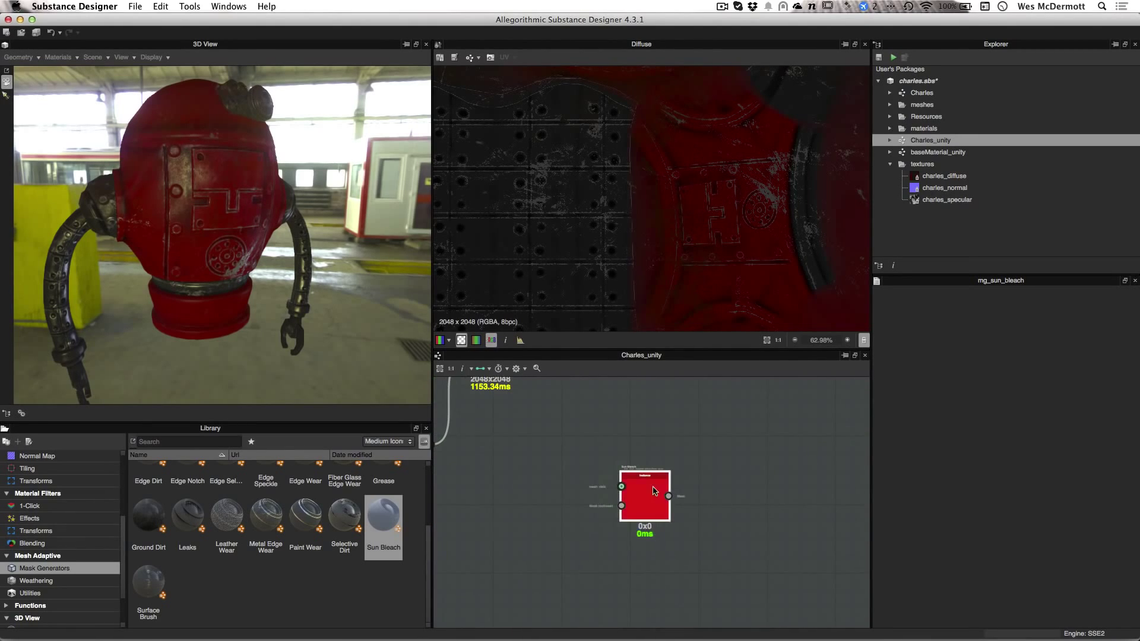
scroll(565, 496, up, 3)
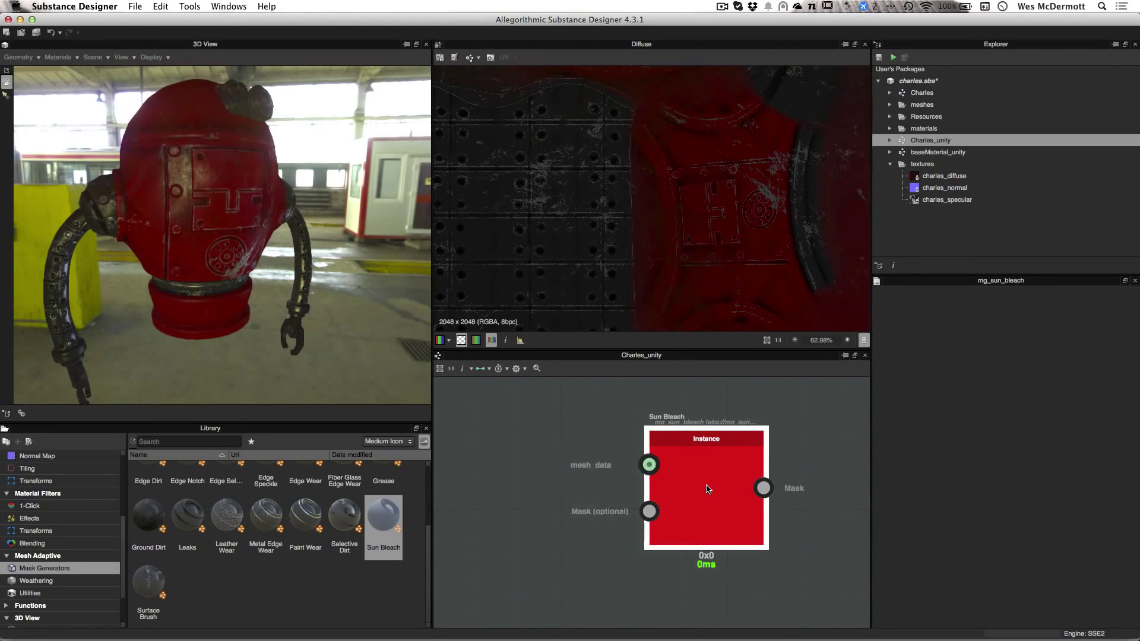
key(2)
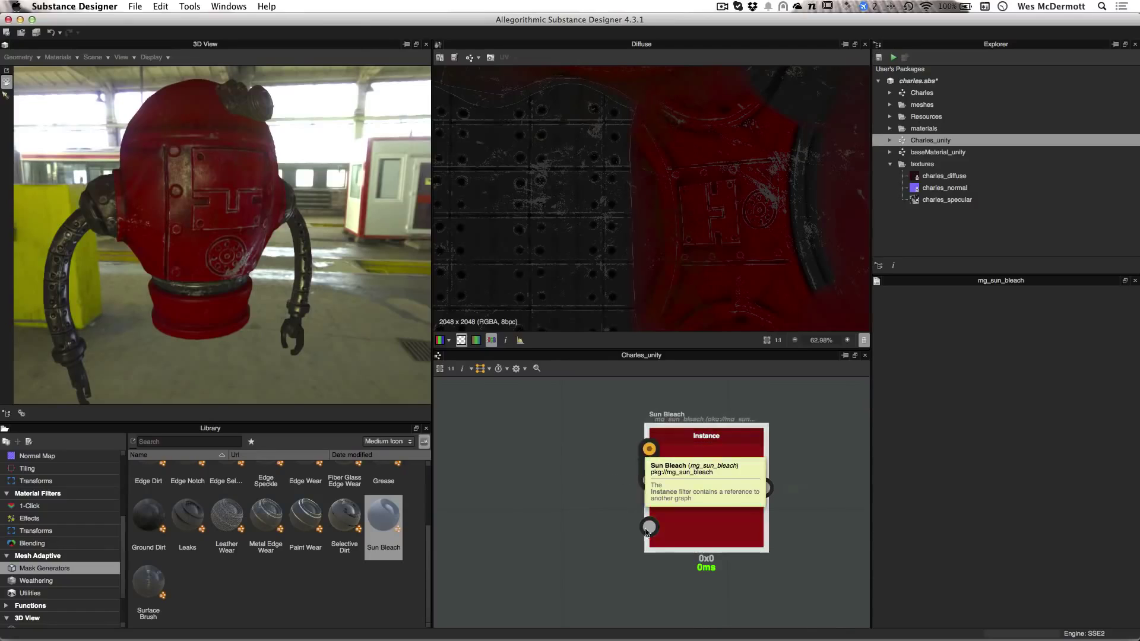
Connect the existing occlusion source to the Sun Bleach node's grayscale occlusion input and adjust the node's placement.
scroll(635, 529, down, 5)
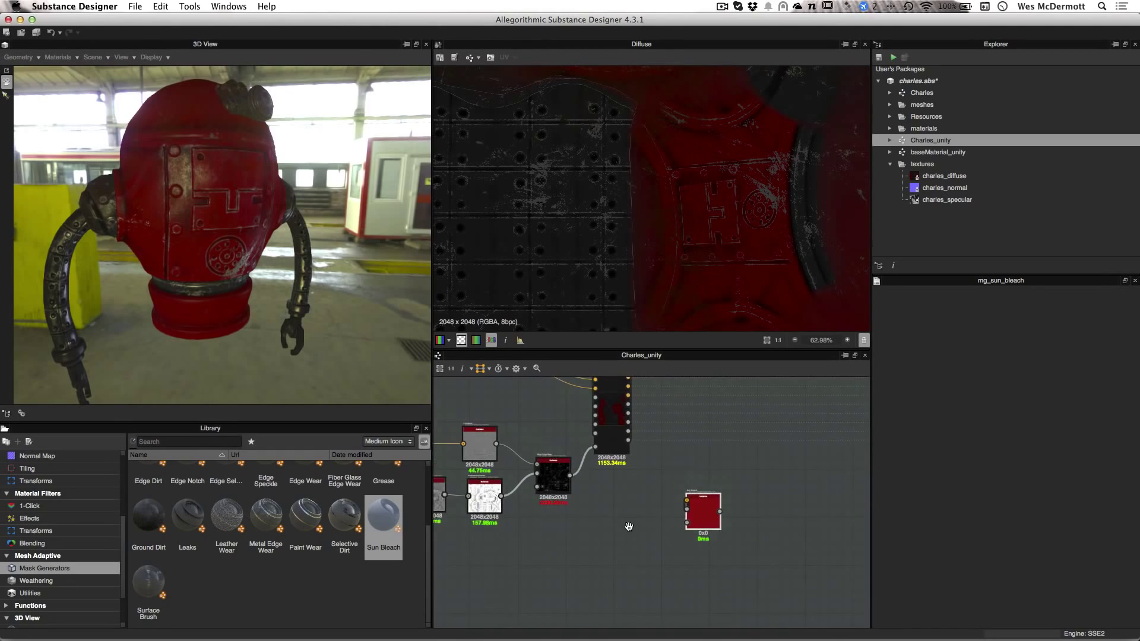
scroll(535, 522, up, 1)
drag(502, 469, 729, 485)
drag(483, 472, 490, 490)
scroll(662, 513, down, 2)
middle_drag(665, 502, 571, 561)
scroll(634, 545, up, 1)
drag(613, 514, 656, 519)
middle_drag(627, 483, 597, 489)
scroll(647, 496, down, 1)
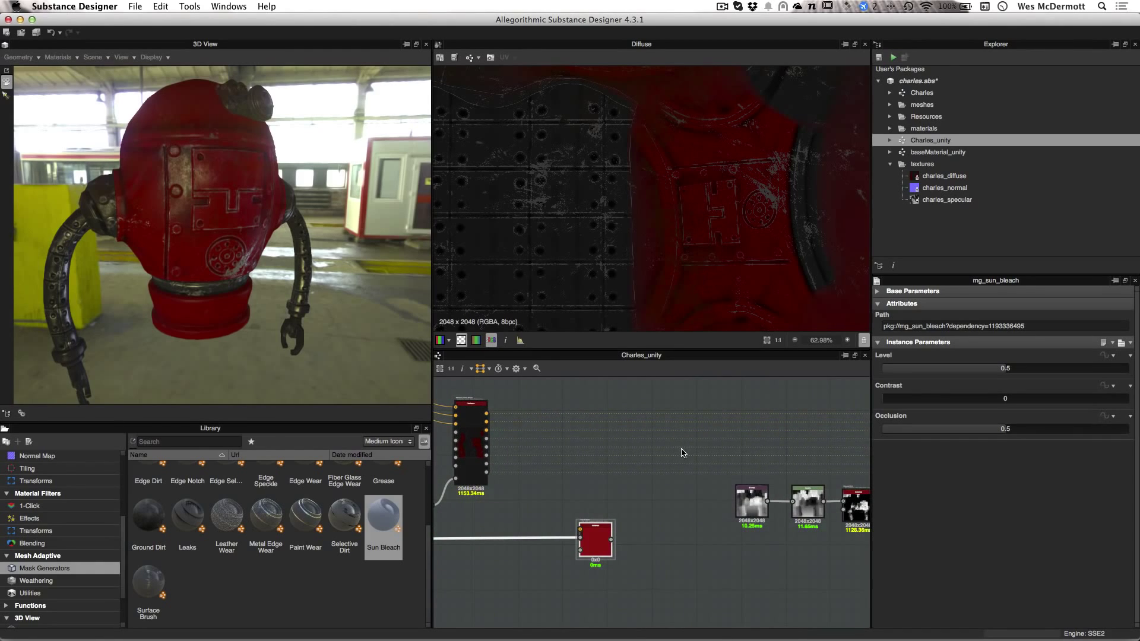
Open model information baking for the charles_start mesh and remove the Position baker.
click(891, 105)
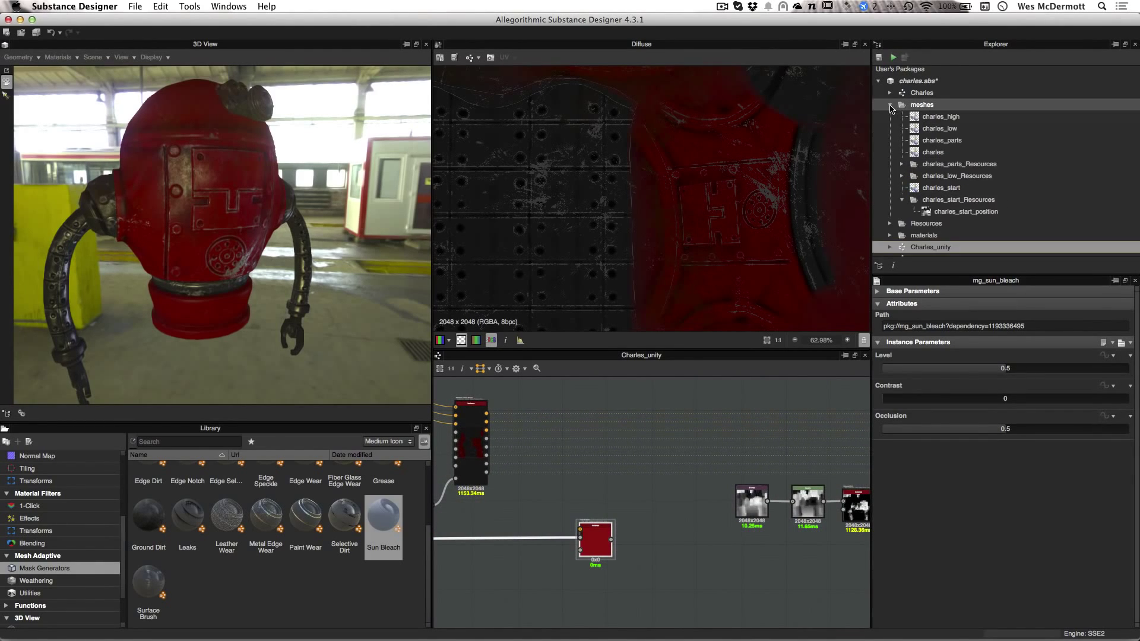
right_click(940, 189)
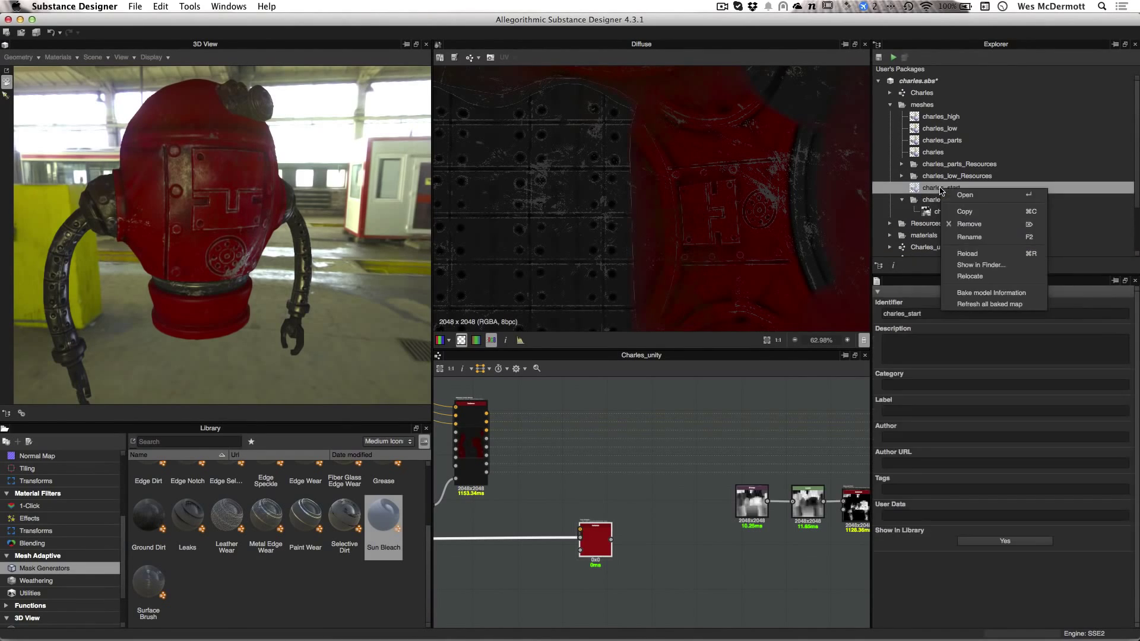
click(979, 294)
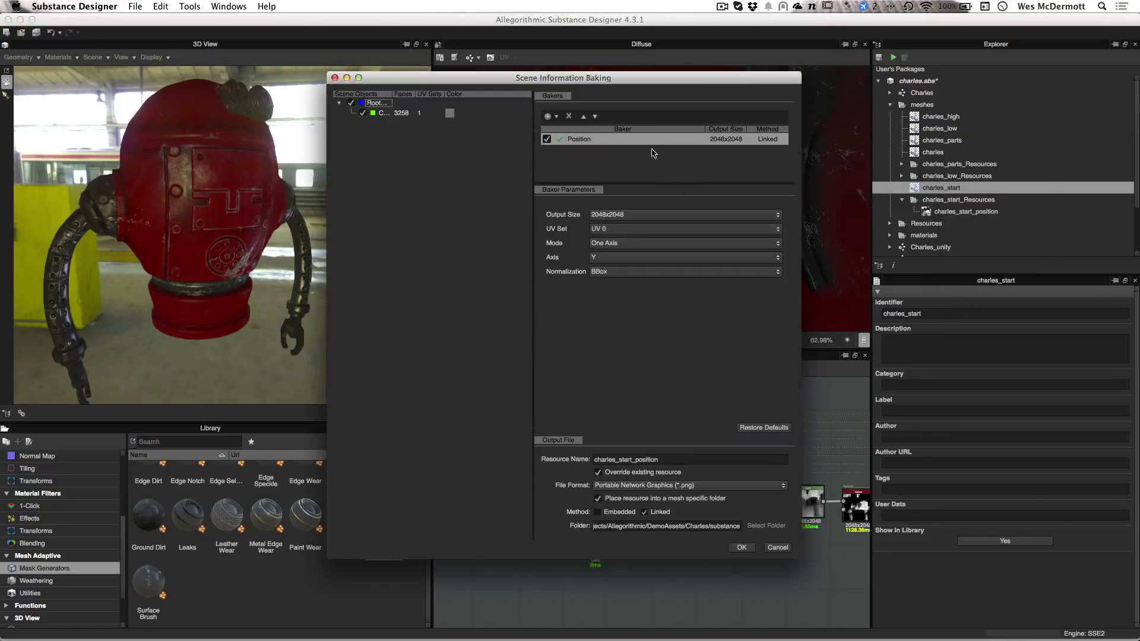
click(568, 118)
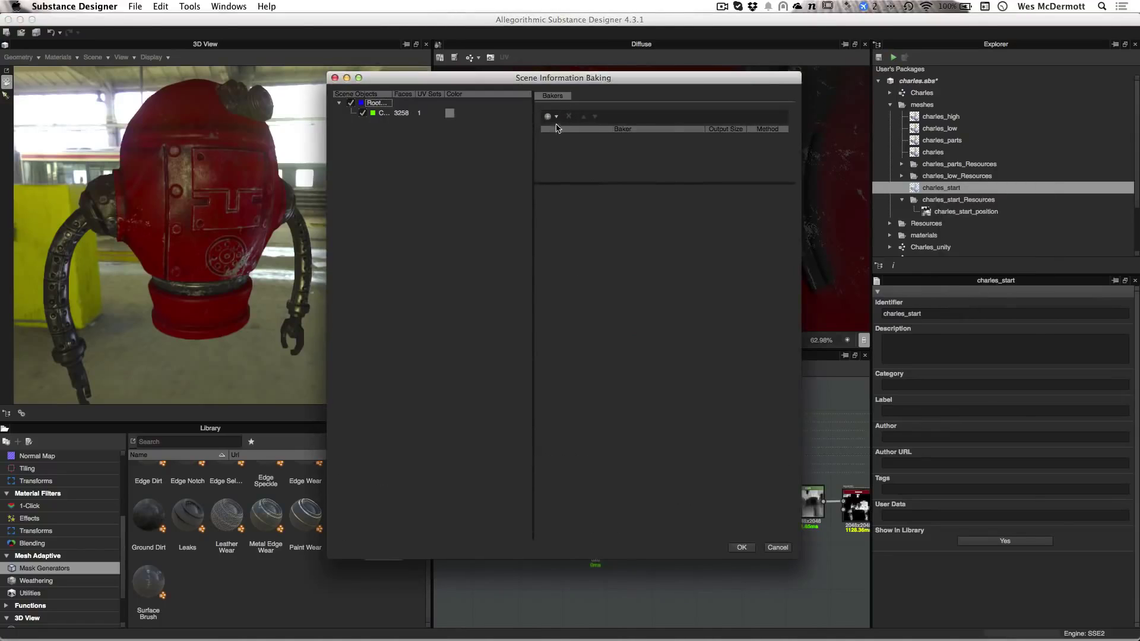
Add a World Space Normals baker and set its output size to 2048x2048.
click(552, 117)
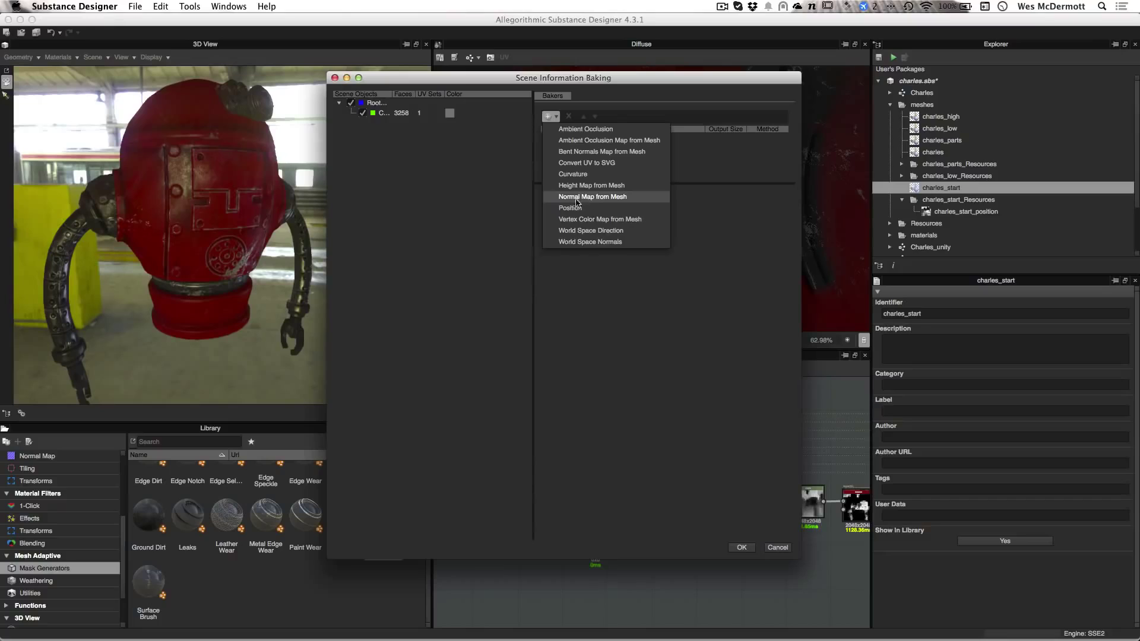
click(588, 242)
click(630, 220)
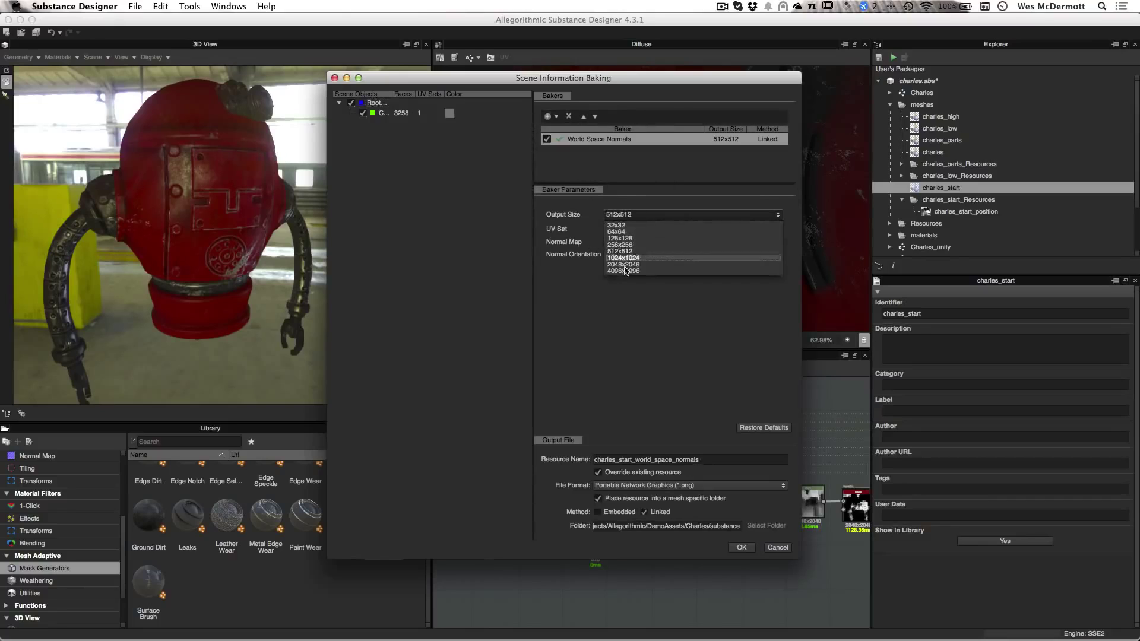
click(627, 266)
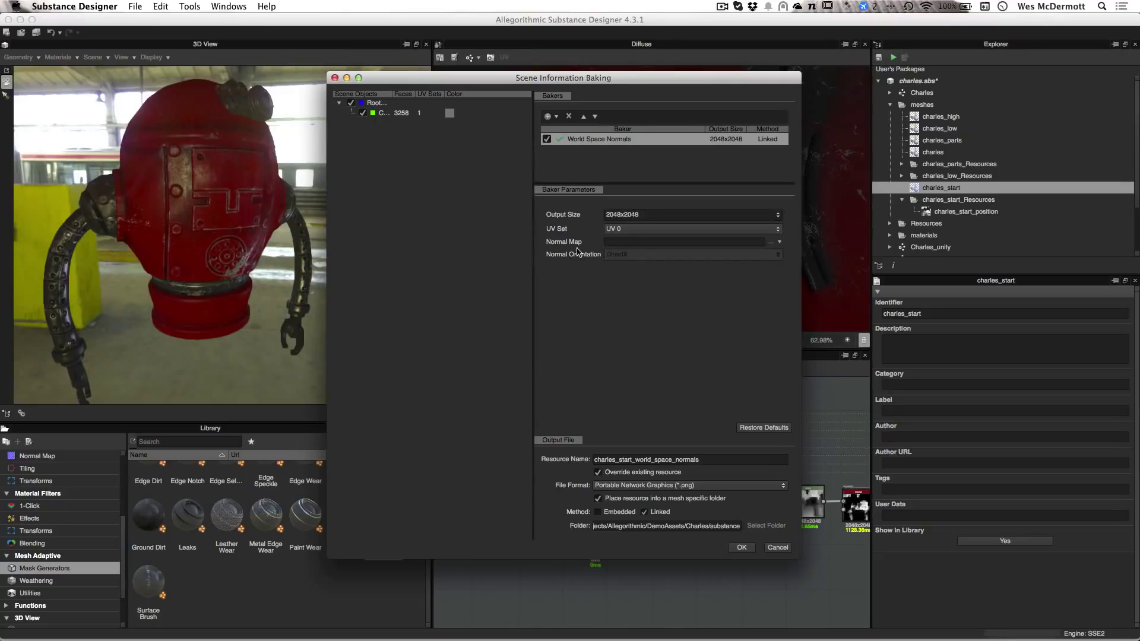
Assign the charles_normal texture resource as the baker's normal map and bake the world space normals.
click(772, 241)
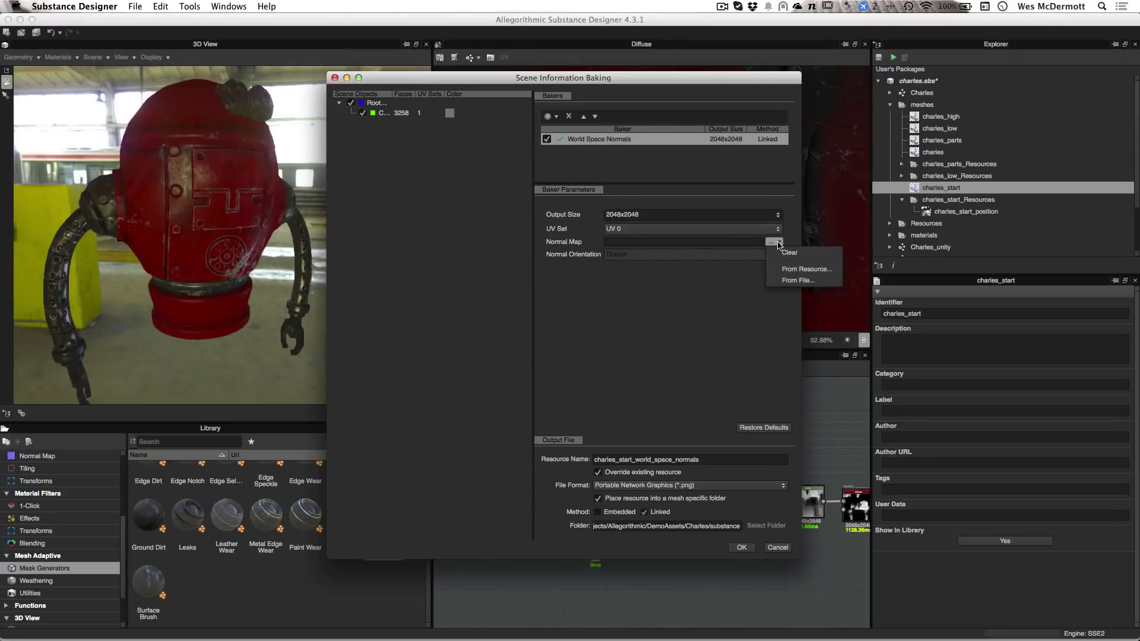
click(799, 271)
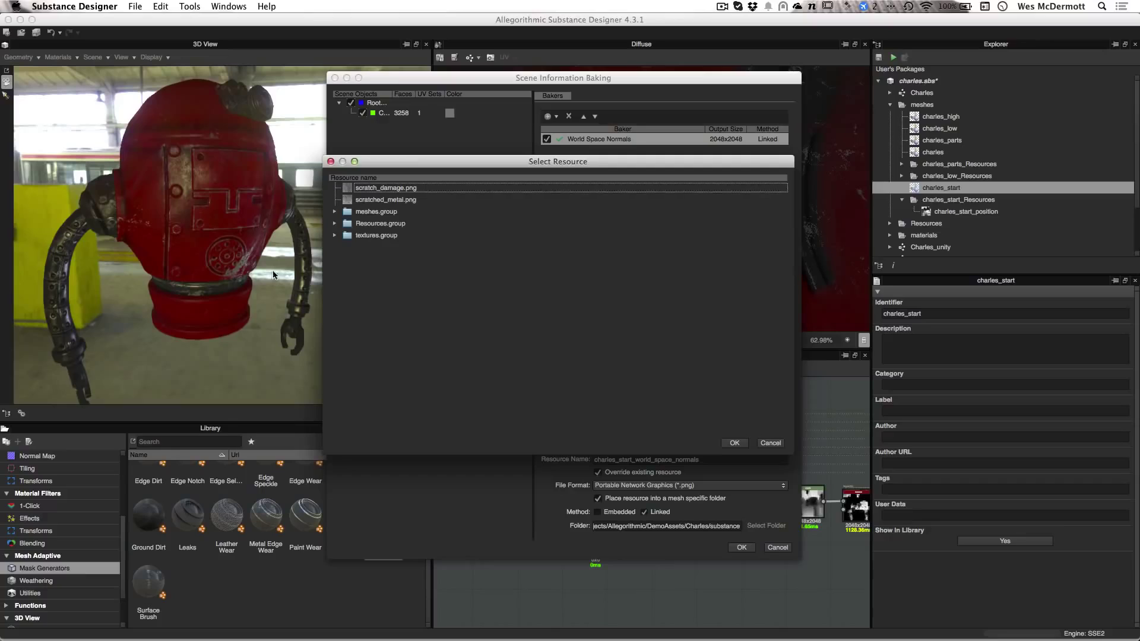
click(335, 236)
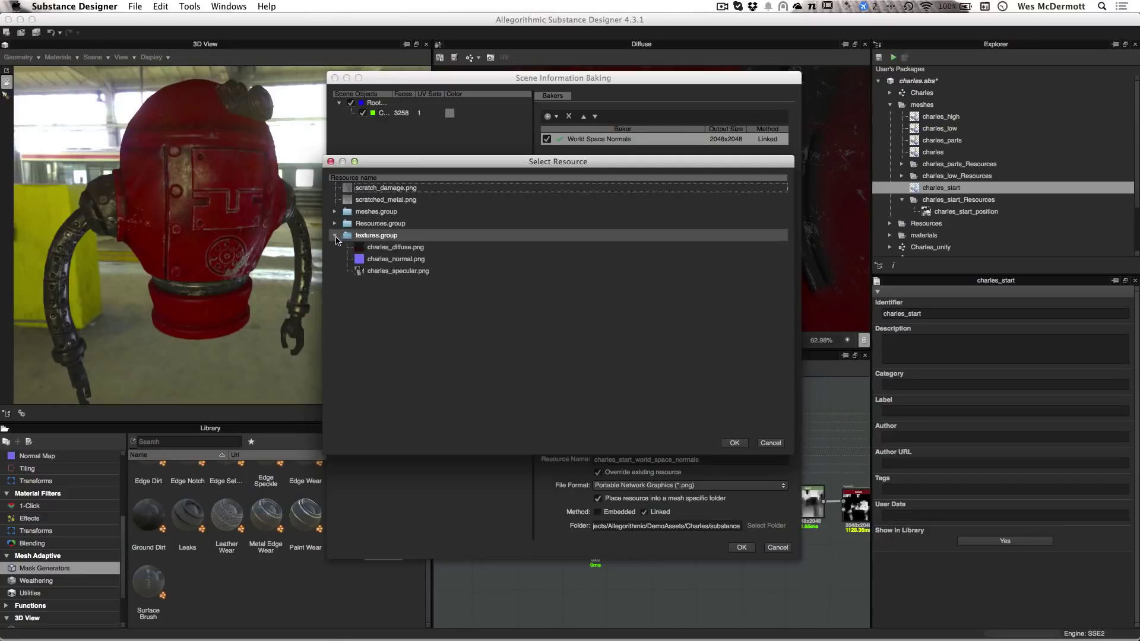
click(408, 261)
click(734, 443)
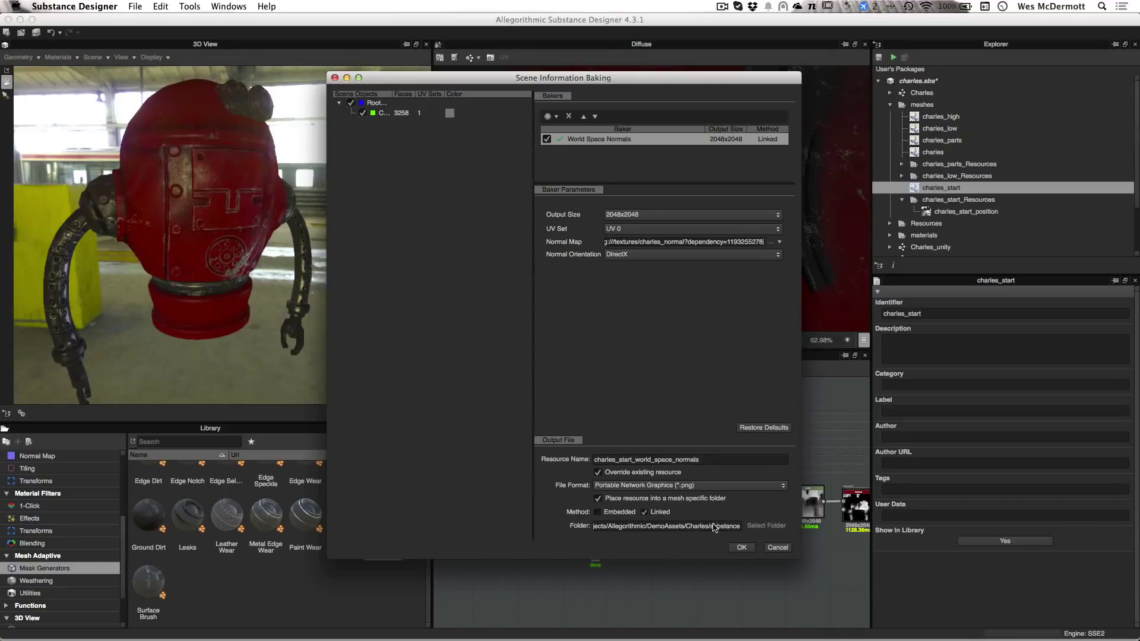
click(741, 546)
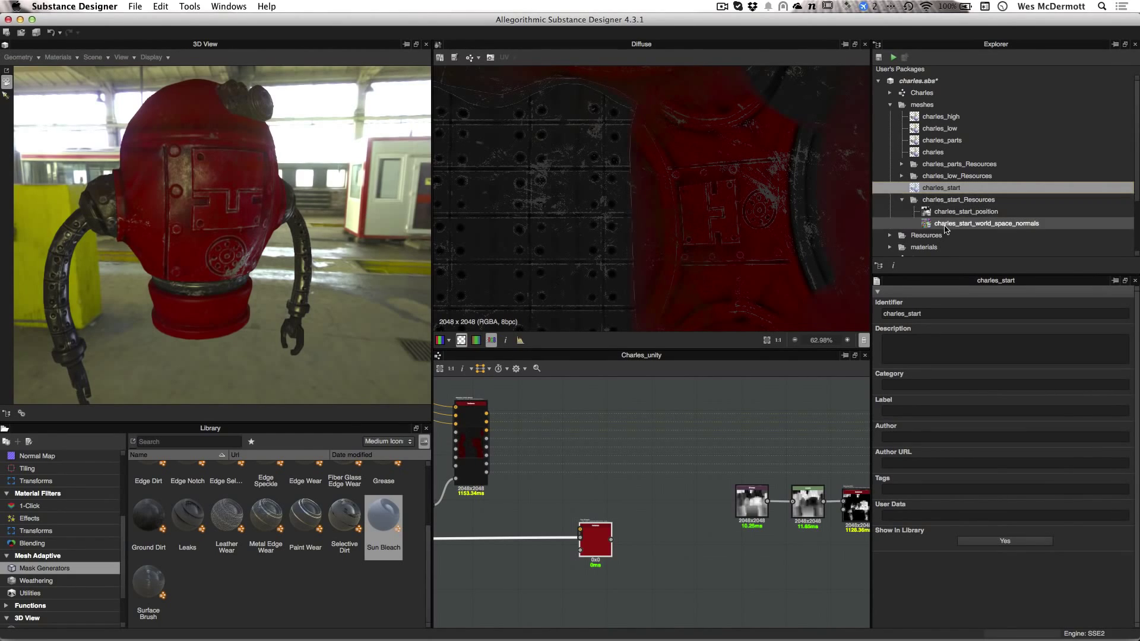
View the baked charles_start_world_space_normals map and examine its surface detail.
double_click(925, 224)
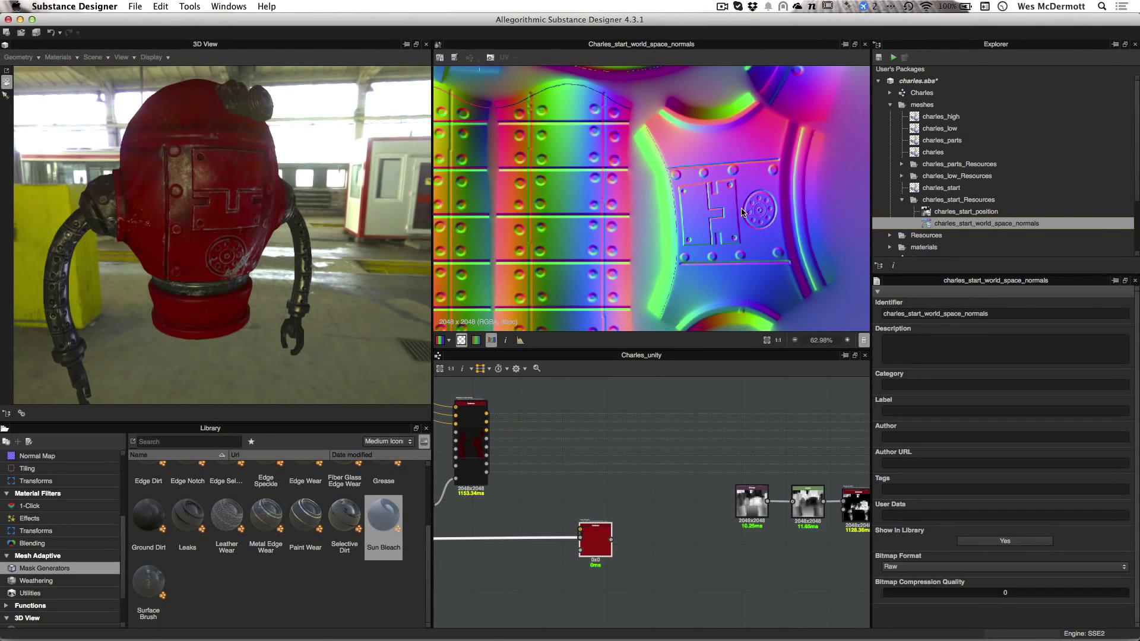
scroll(766, 253, down, 5)
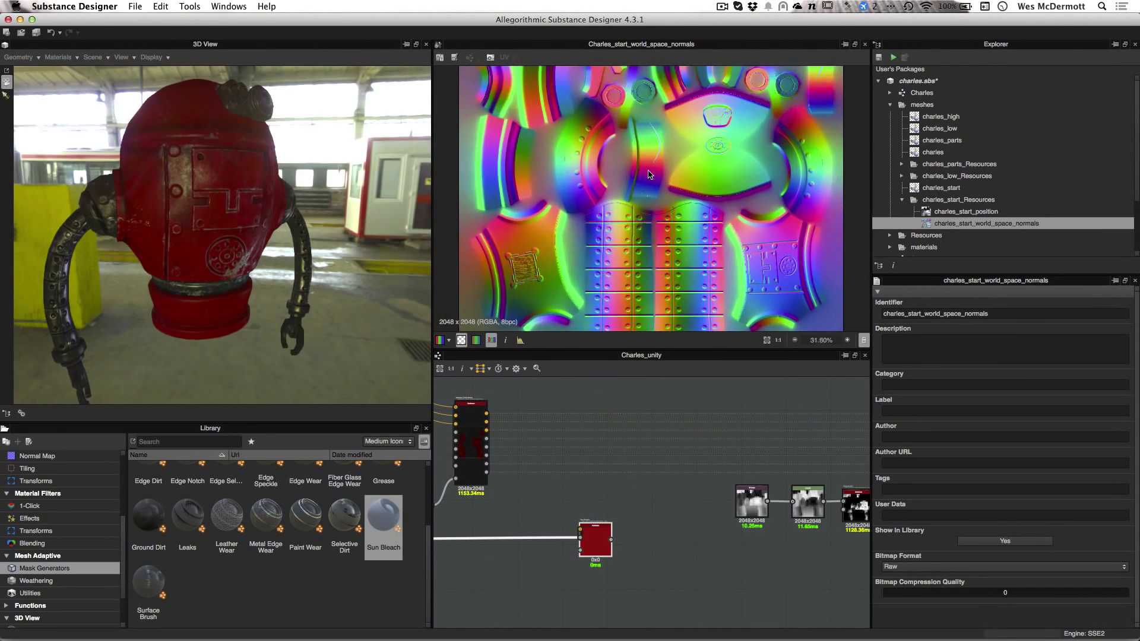
scroll(666, 197, up, 1)
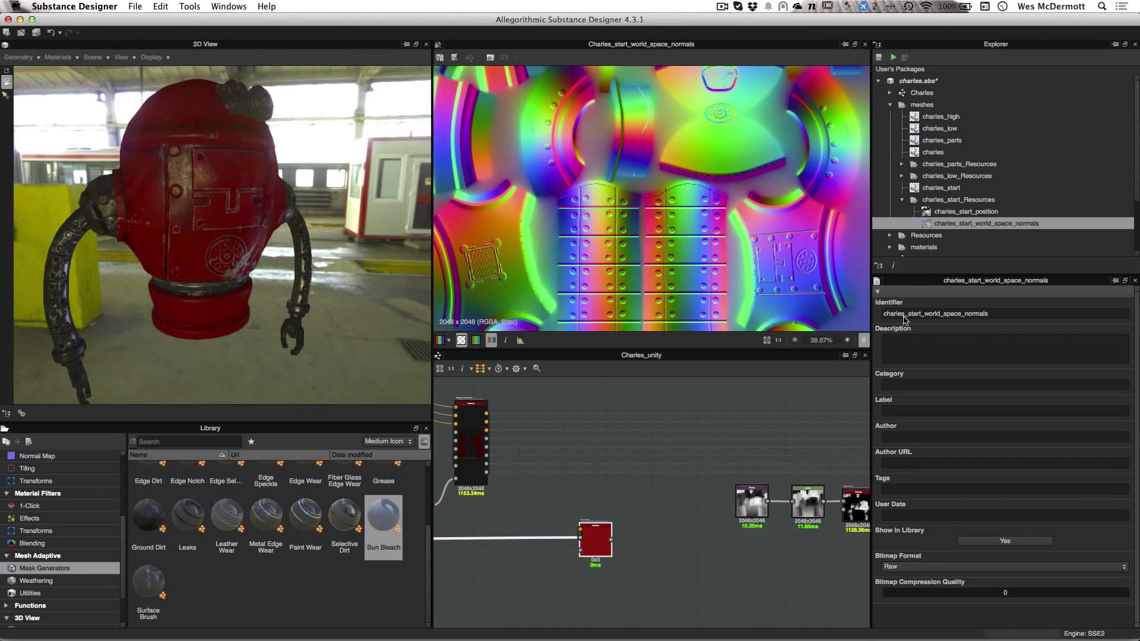
Place the charles_start_world_space_normals bitmap in the graph, connect it to the Sun Bleach node's color input, and align the Sun Bleach node beside it.
drag(955, 224, 530, 511)
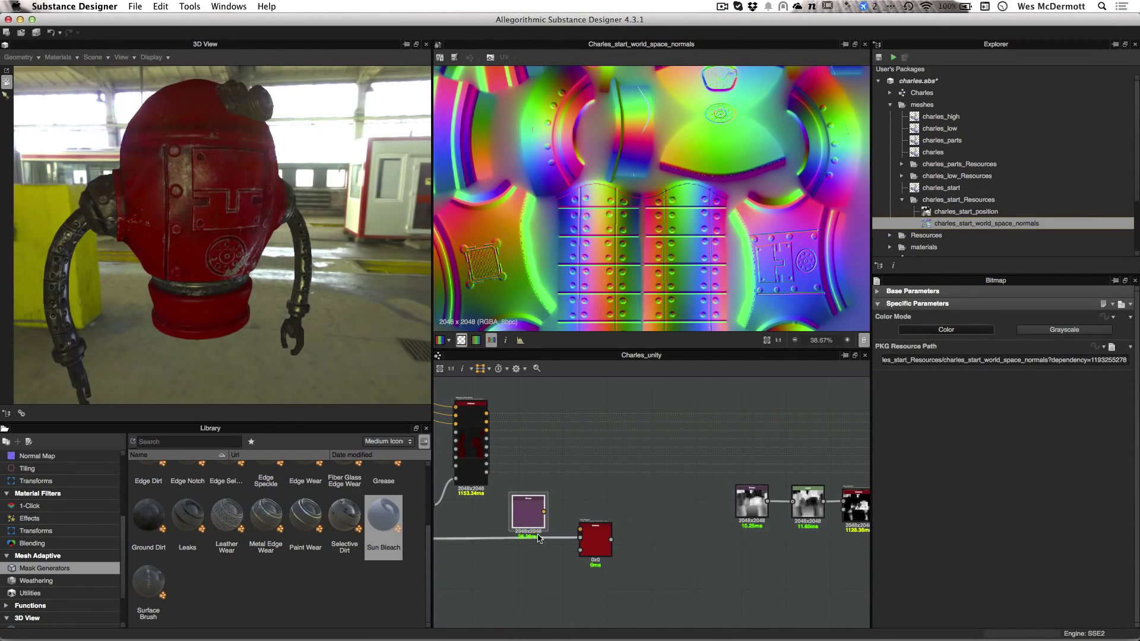
scroll(558, 517, up, 5)
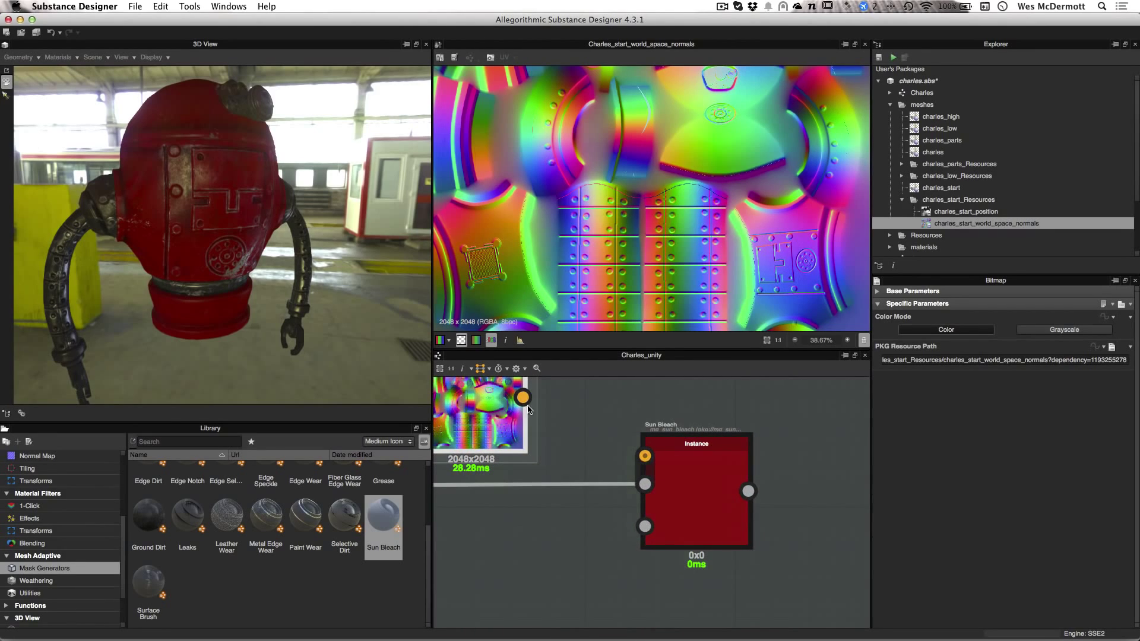
drag(525, 400, 645, 455)
scroll(594, 552, down, 2)
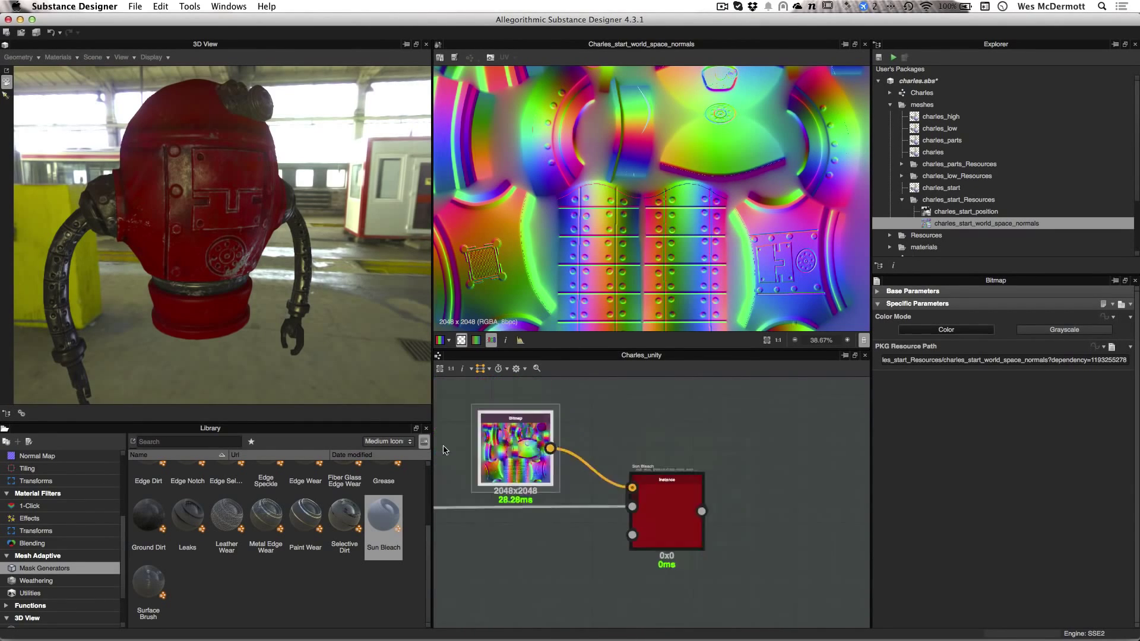
scroll(593, 502, down, 4)
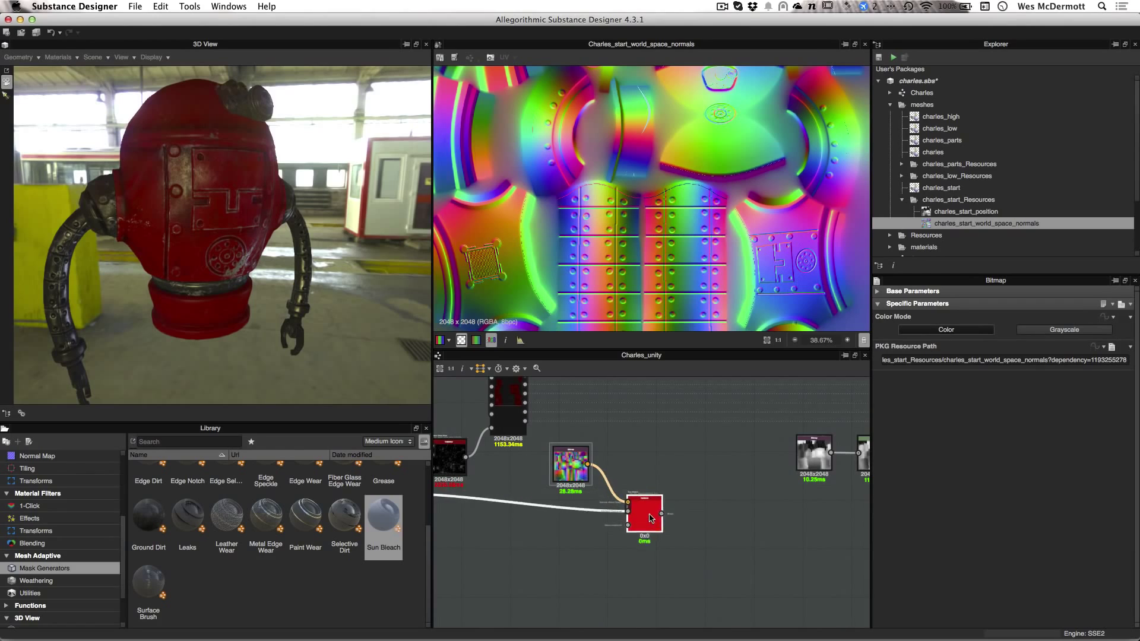
drag(650, 518, 656, 503)
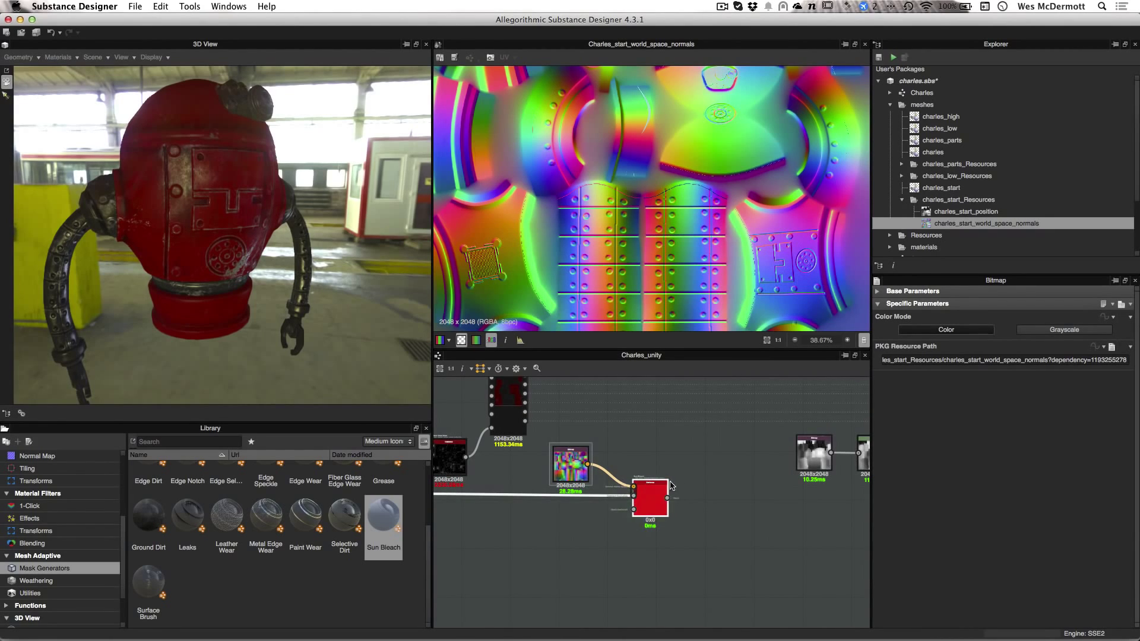
scroll(652, 500, up, 2)
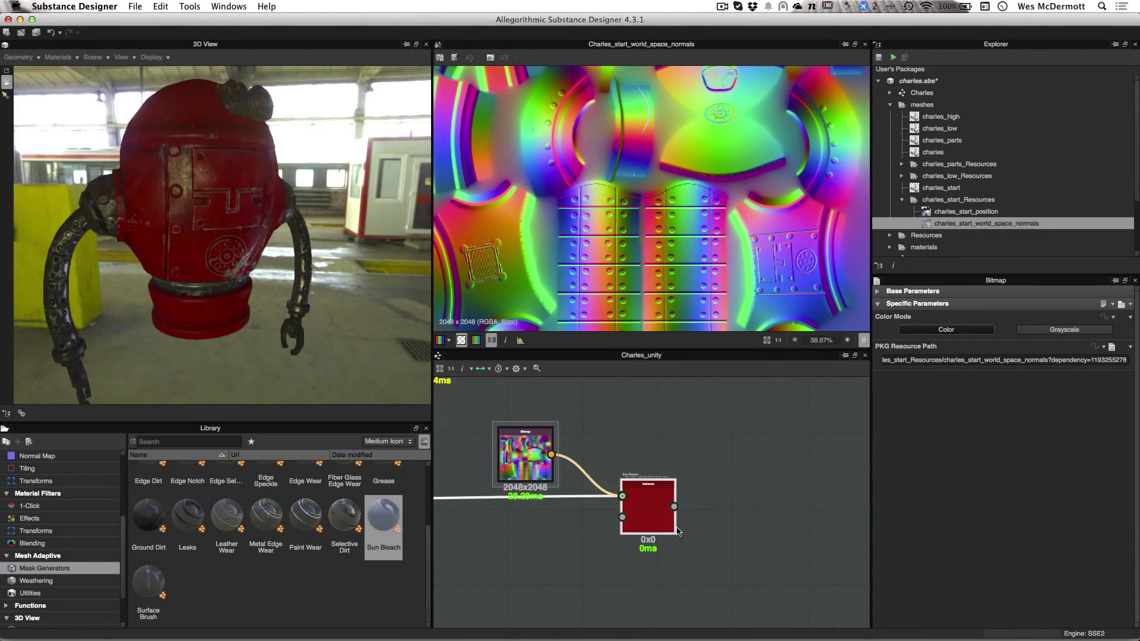
Compute the Sun Bleach node and view its generated mask.
scroll(678, 532, down, 3)
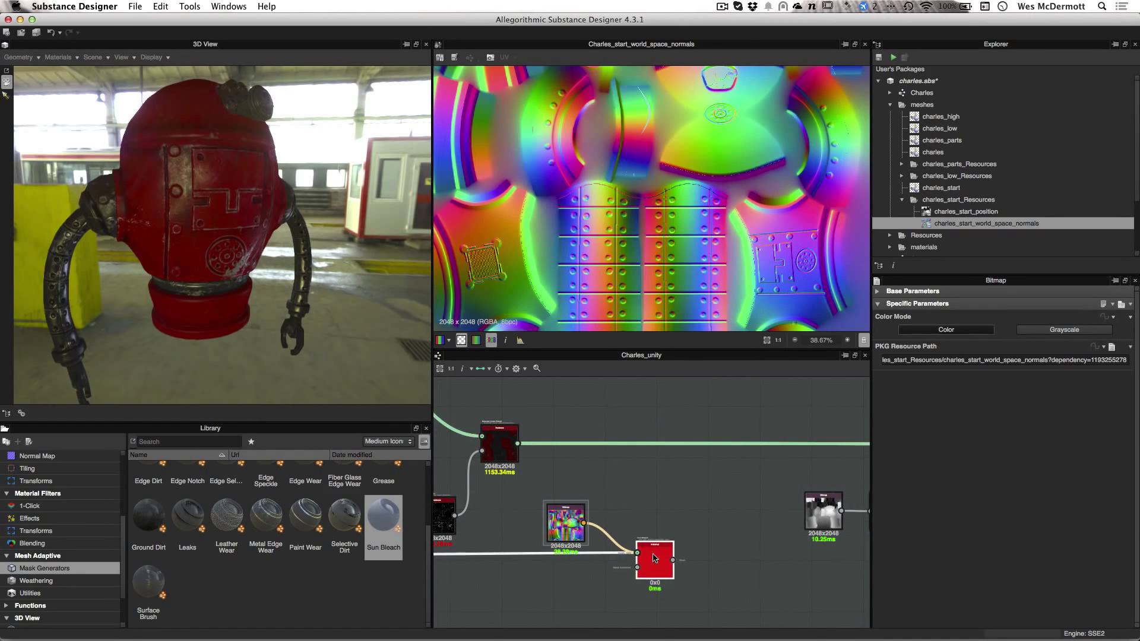
scroll(653, 558, down, 1)
middle_drag(697, 489, 602, 474)
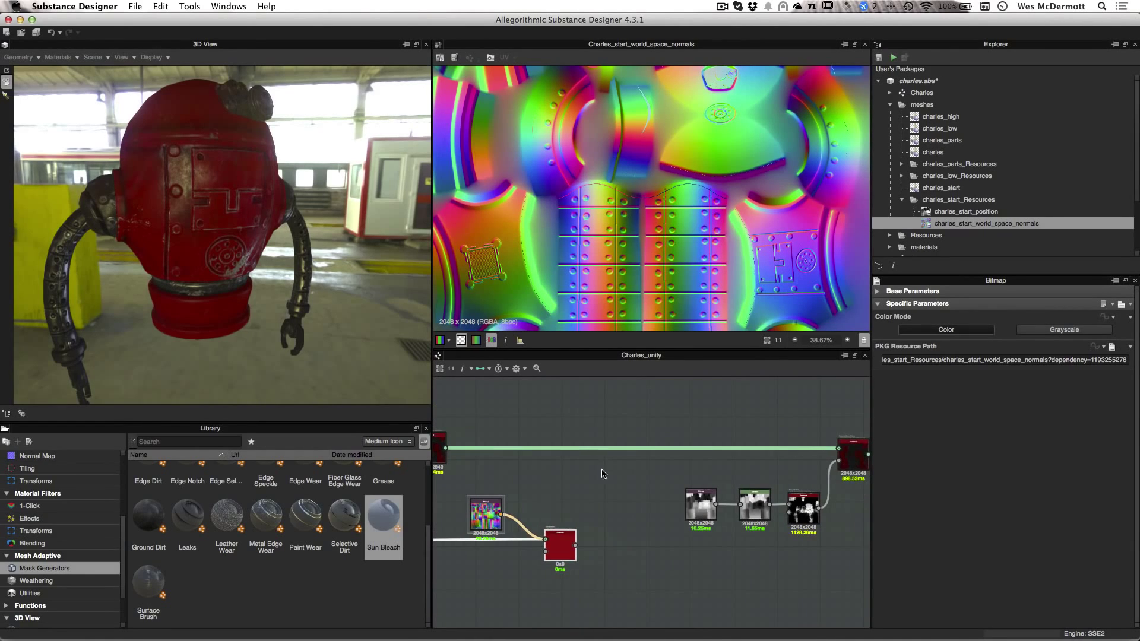
double_click(560, 544)
scroll(693, 148, down, 2)
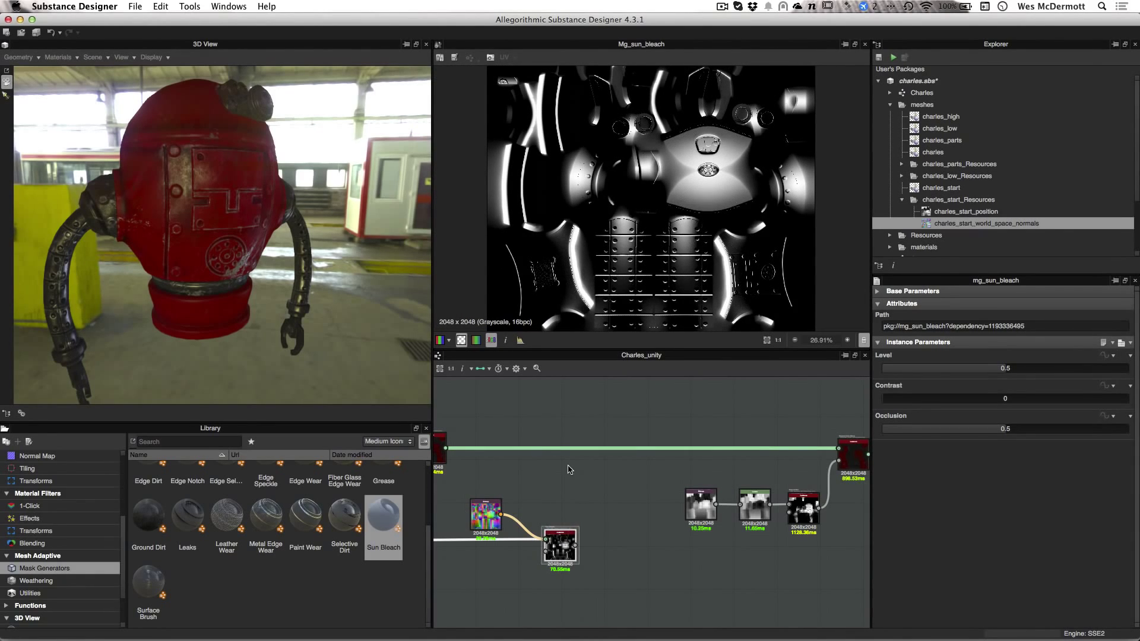
Add a Material Color Blend node to the graph and feed it the output of the preceding material node.
click(79, 500)
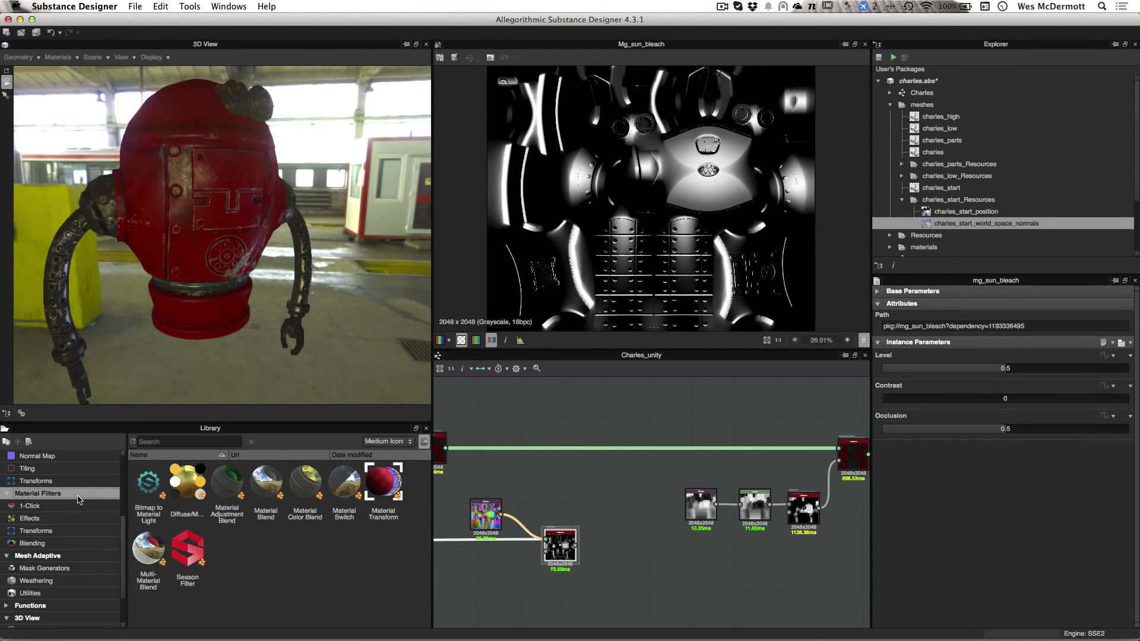
click(308, 486)
drag(566, 473, 571, 469)
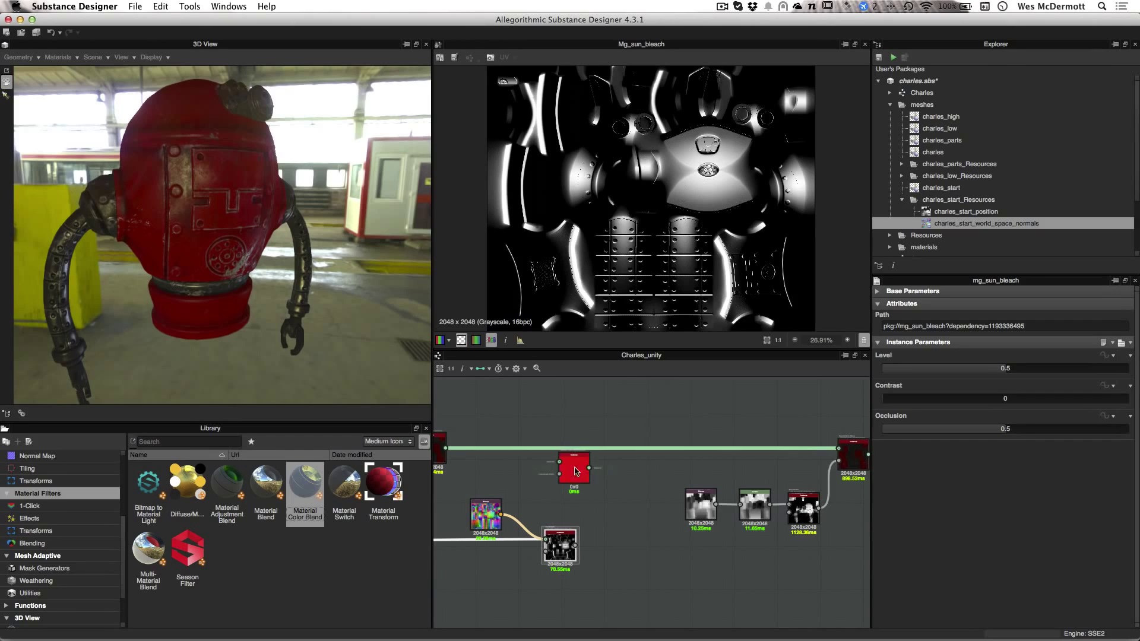
scroll(436, 439, up, 3)
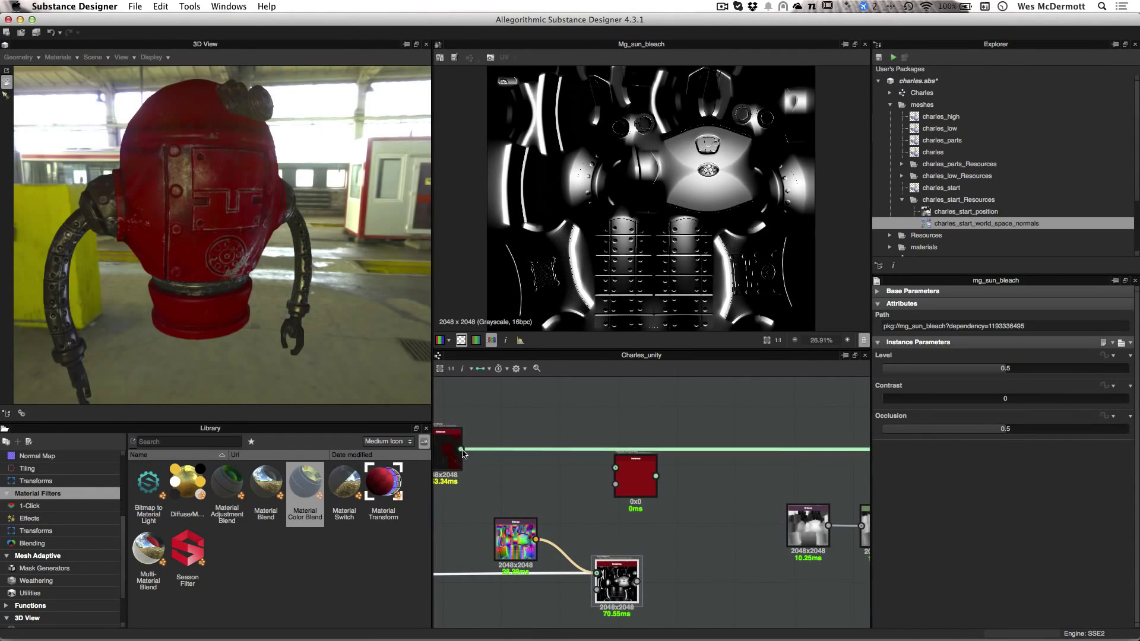
drag(461, 449, 645, 461)
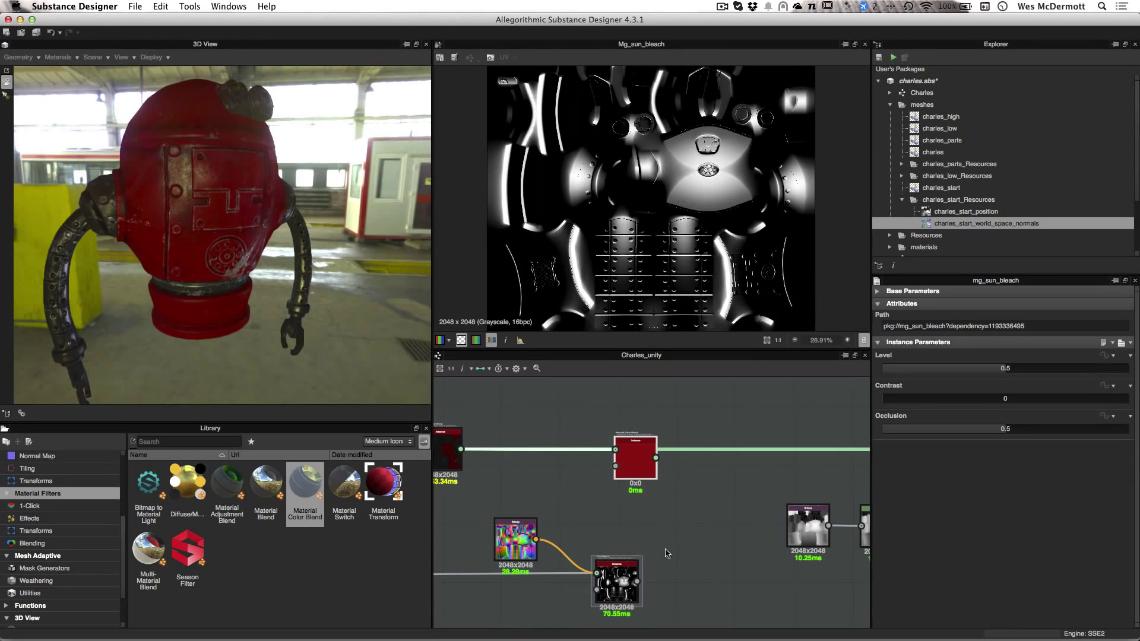
Connect the Sun Bleach output to the mask input of the Material Color Blend node.
scroll(666, 523, down, 2)
drag(541, 462, 615, 520)
scroll(617, 520, up, 3)
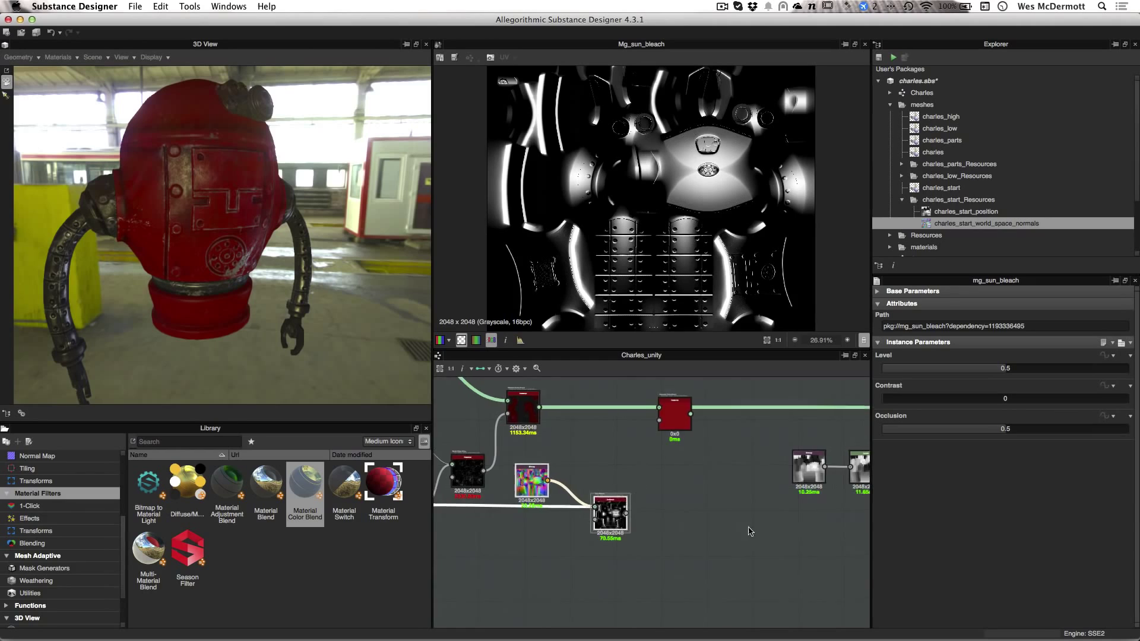
drag(584, 570, 642, 404)
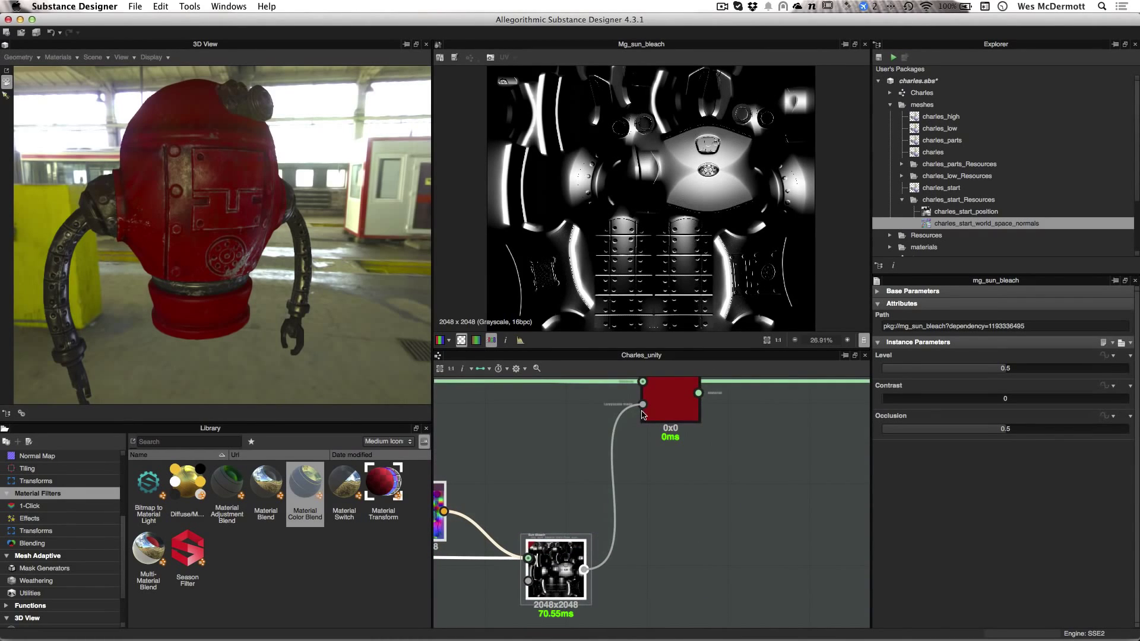
scroll(658, 488, down, 2)
Open the Material Color Blend node and examine its blended result up close in the 2D view.
double_click(683, 439)
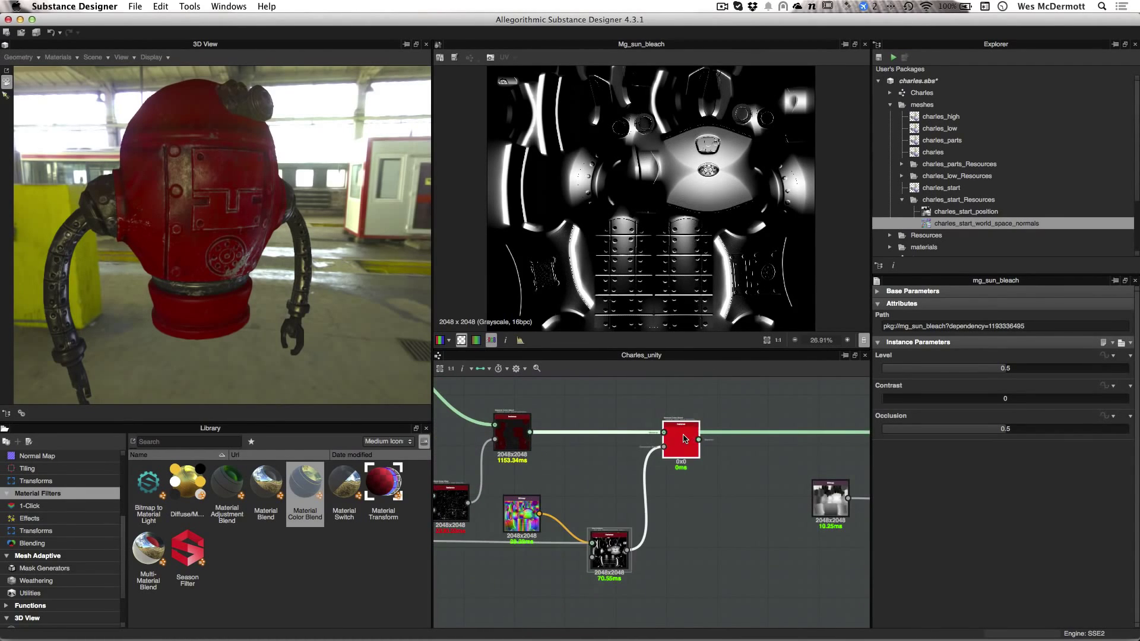
scroll(720, 222, up, 3)
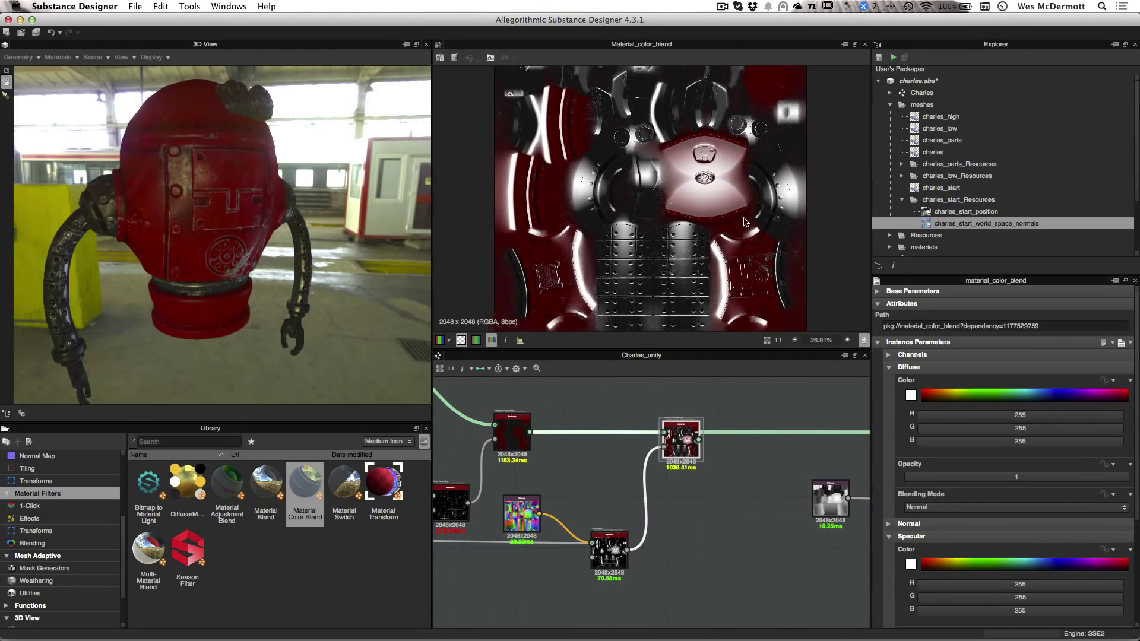
scroll(756, 233, up, 2)
middle_drag(691, 197, 676, 222)
scroll(677, 222, up, 2)
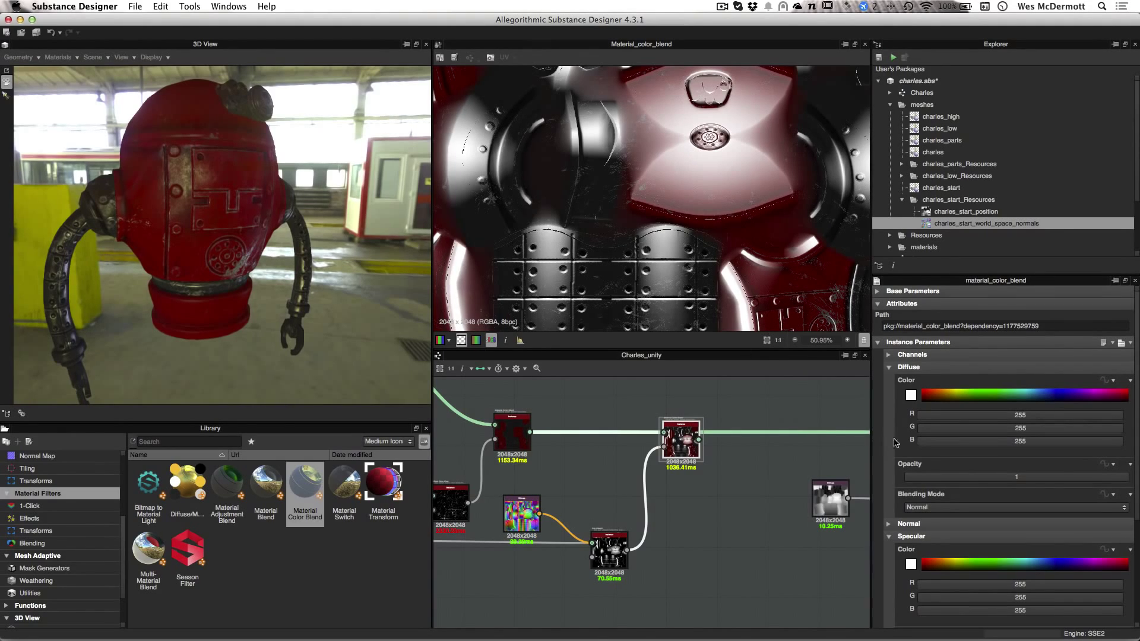
Set the Material Color Blend's diffuse color to gray 155, 155, 155 and its diffuse opacity to 0.28.
click(912, 396)
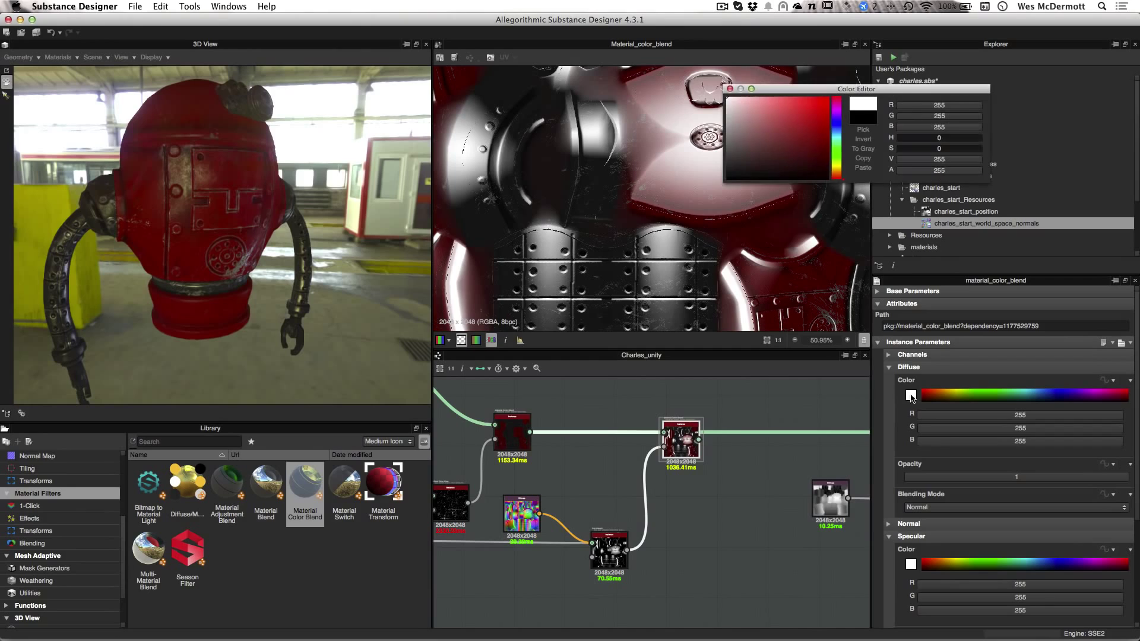
drag(728, 103, 726, 128)
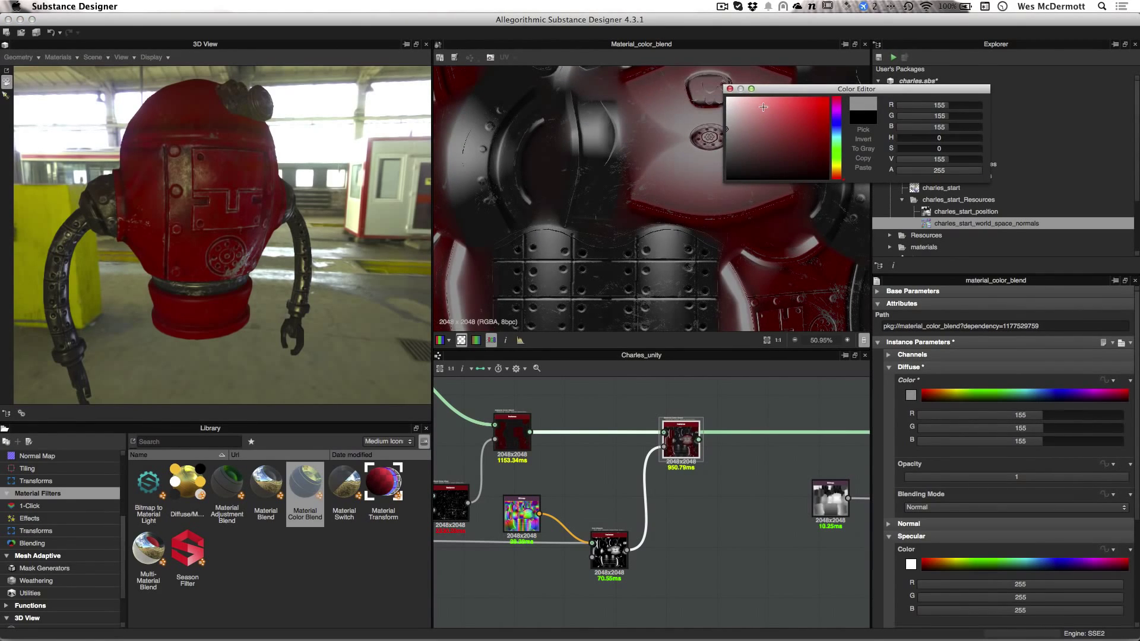
click(729, 89)
drag(1109, 482, 994, 480)
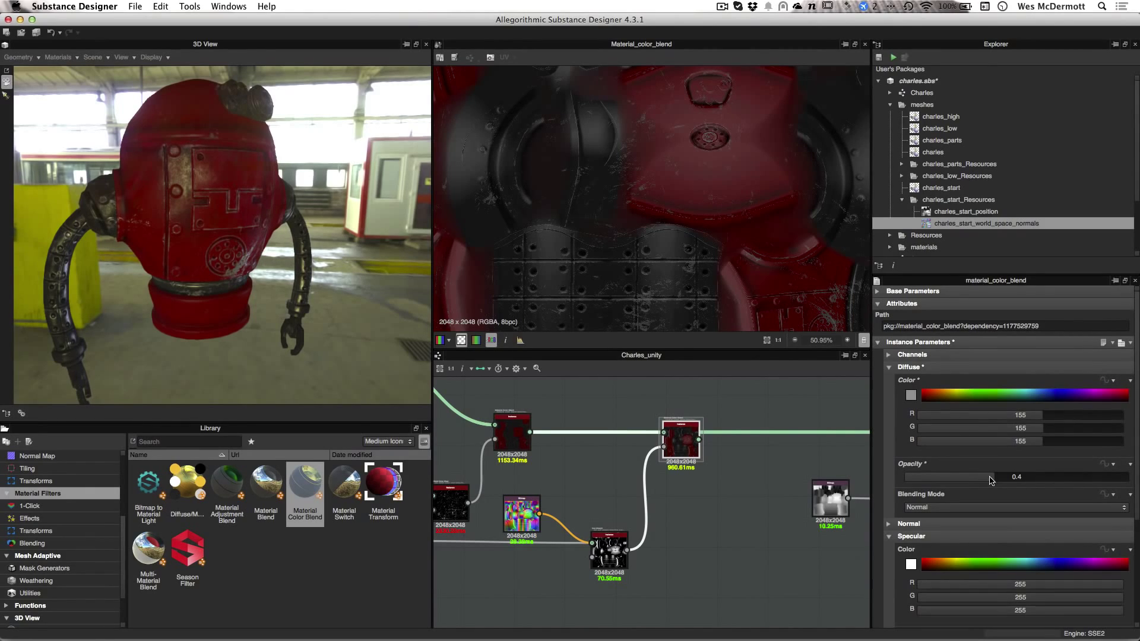
mouse_move(990, 480)
mouse_down()
mouse_move(903, 483)
mouse_move(968, 486)
mouse_up()
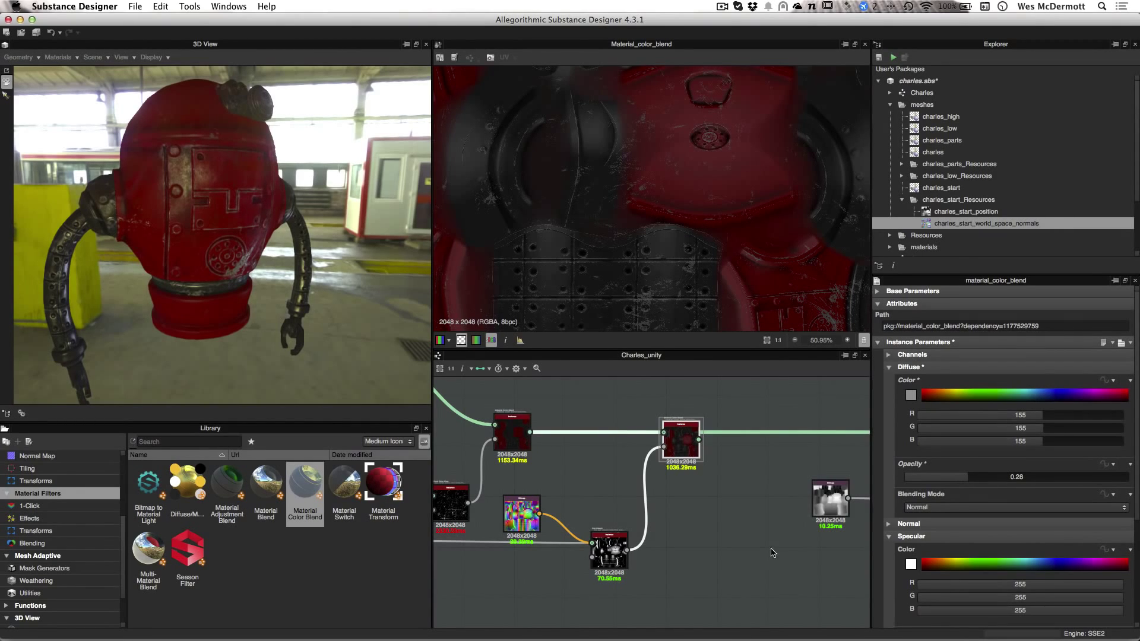
Connect the Material Color Blend's output to the final material node in the chain and inspect the bleaching on the robot.
middle_drag(762, 495, 587, 462)
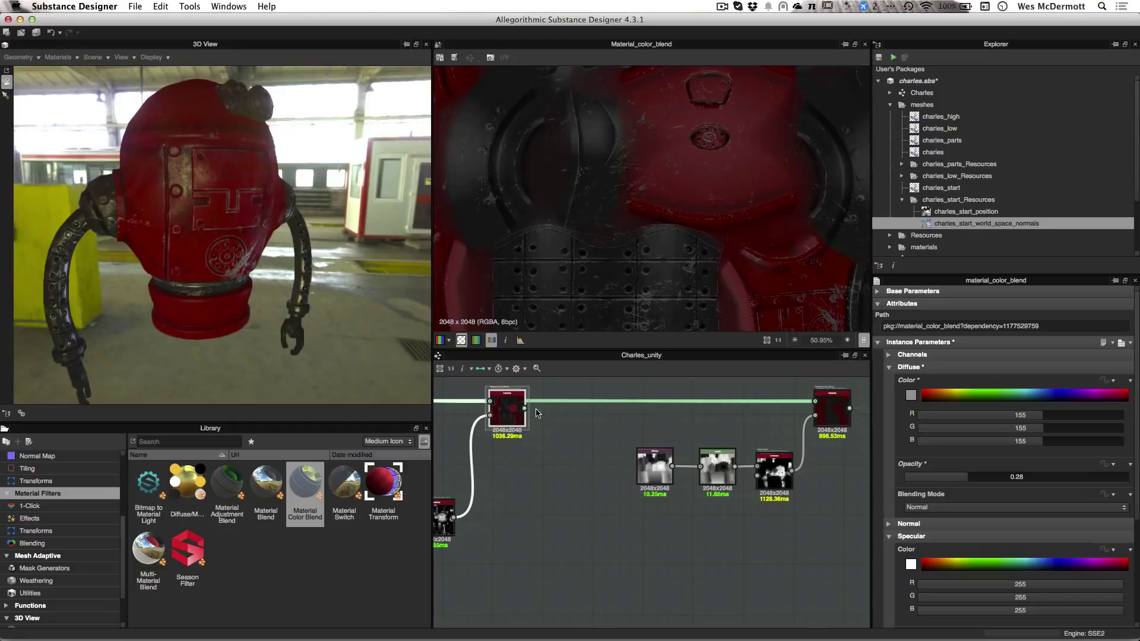
drag(524, 411, 815, 407)
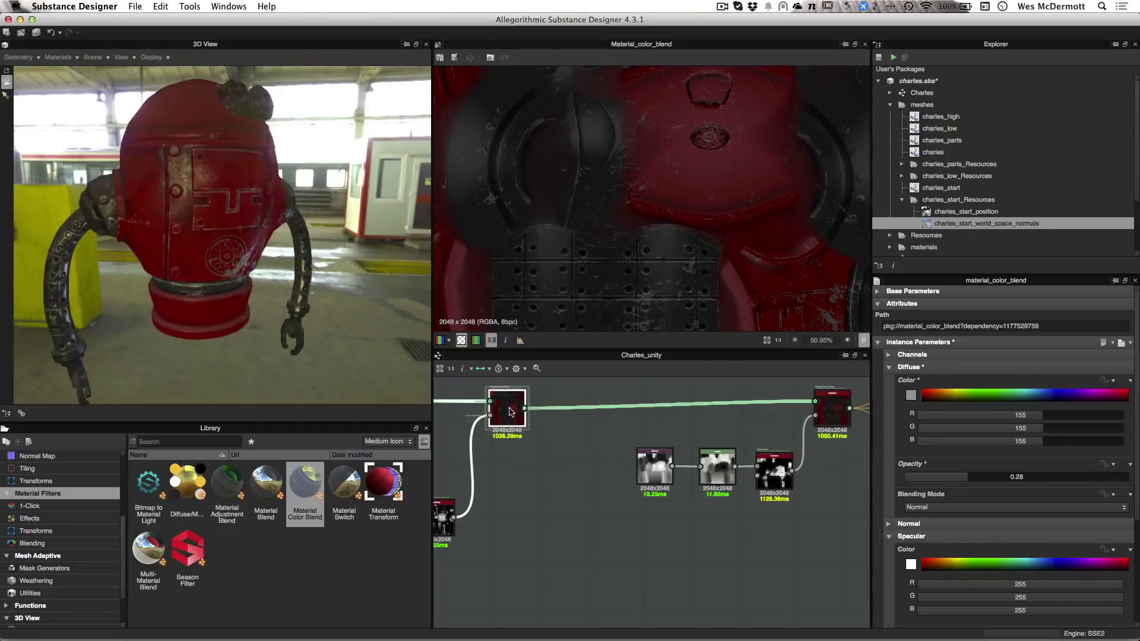
mouse_move(278, 191)
mouse_down()
mouse_move(269, 221)
mouse_move(276, 212)
mouse_move(263, 206)
mouse_up()
scroll(635, 486, down, 3)
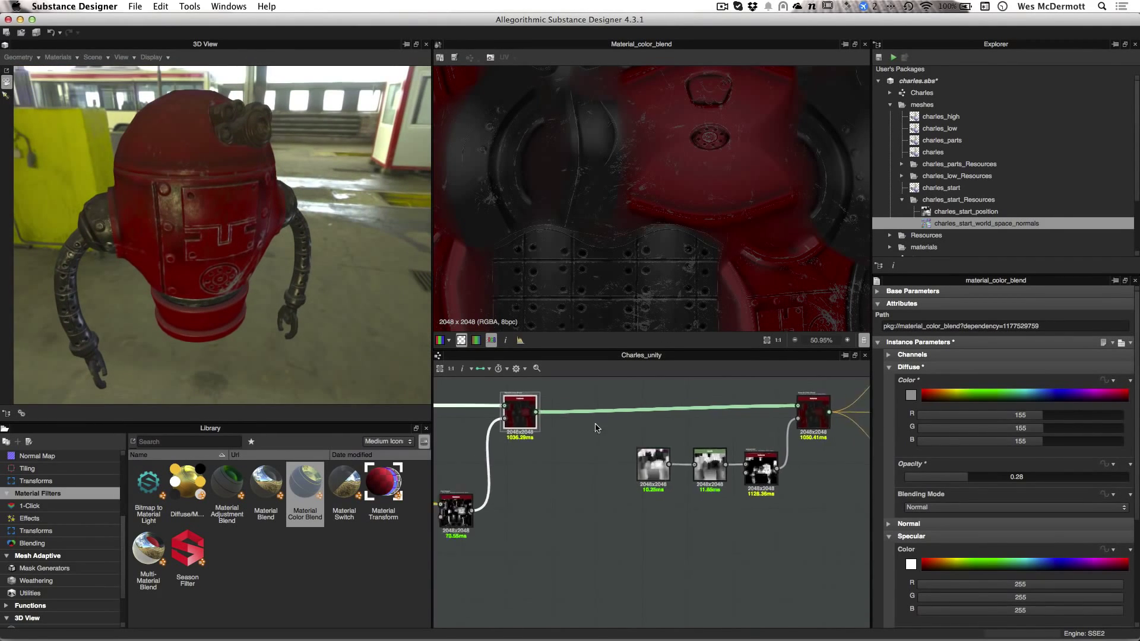
scroll(648, 180, down, 3)
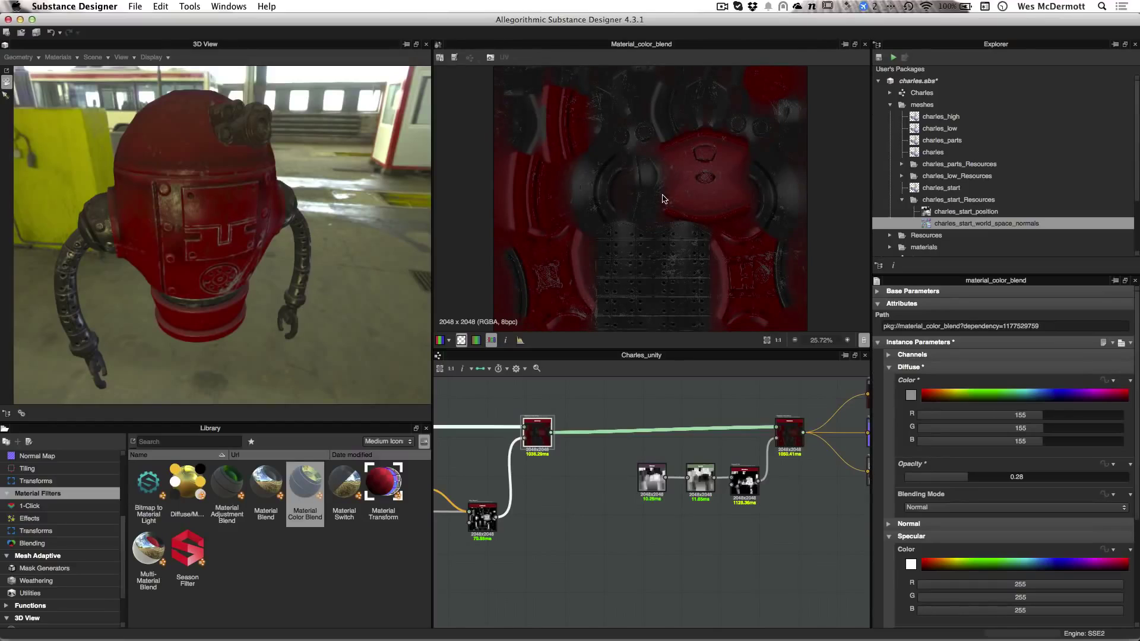
drag(266, 215, 209, 225)
scroll(610, 508, up, 3)
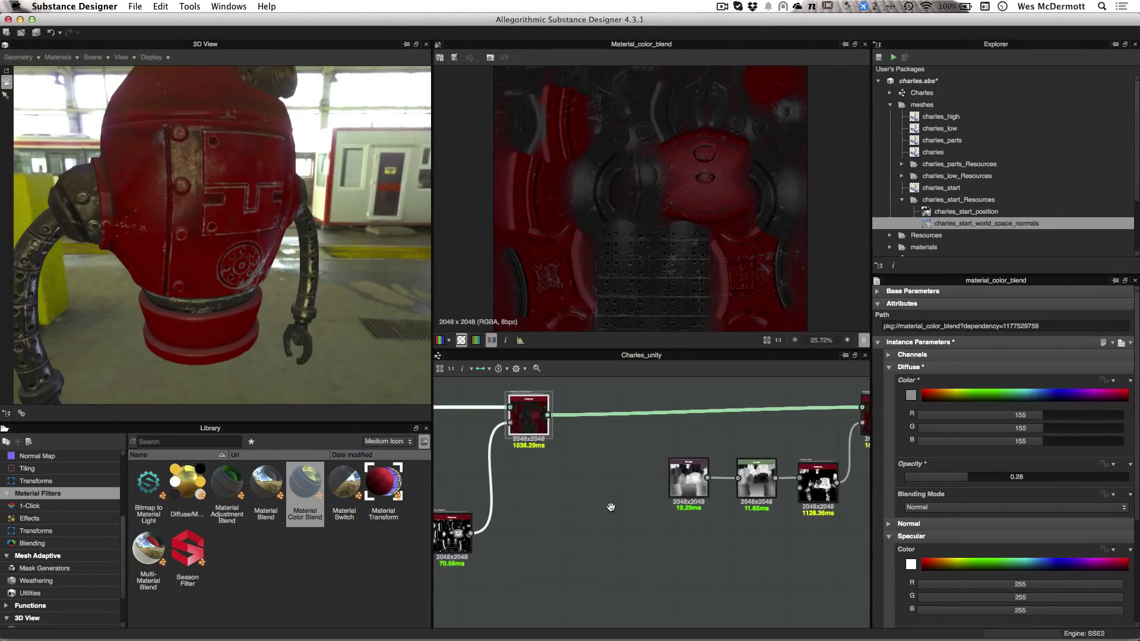
Show the Sun Bleach mask and its parameters, and try levels of 0.72 and 0.69 while checking the robot.
click(490, 518)
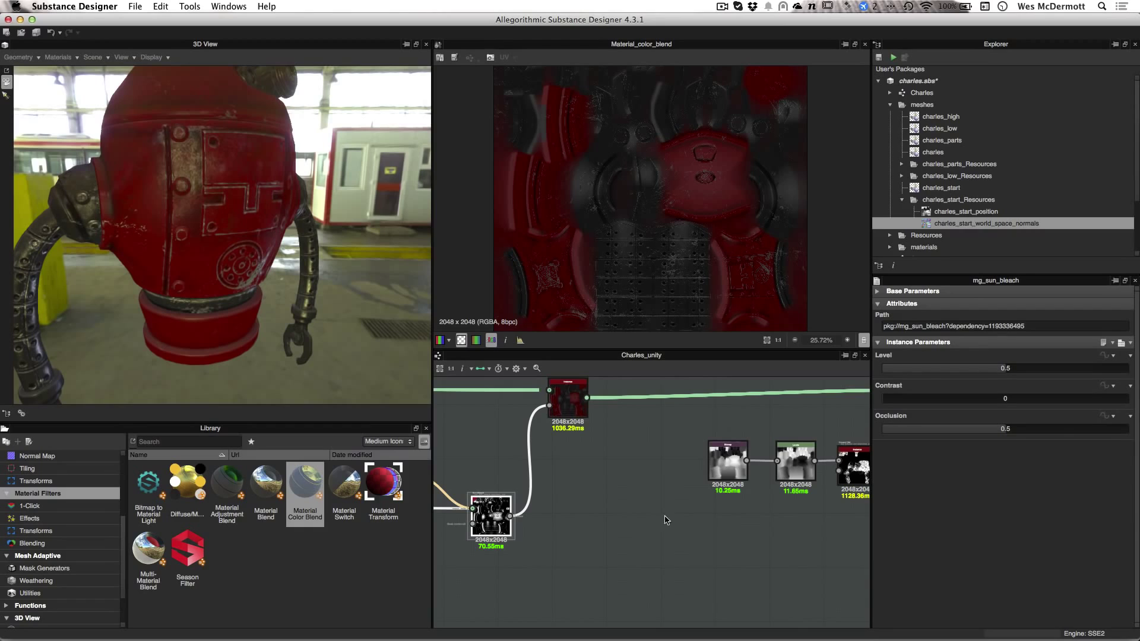
scroll(600, 543, up, 2)
double_click(486, 519)
scroll(709, 466, up, 2)
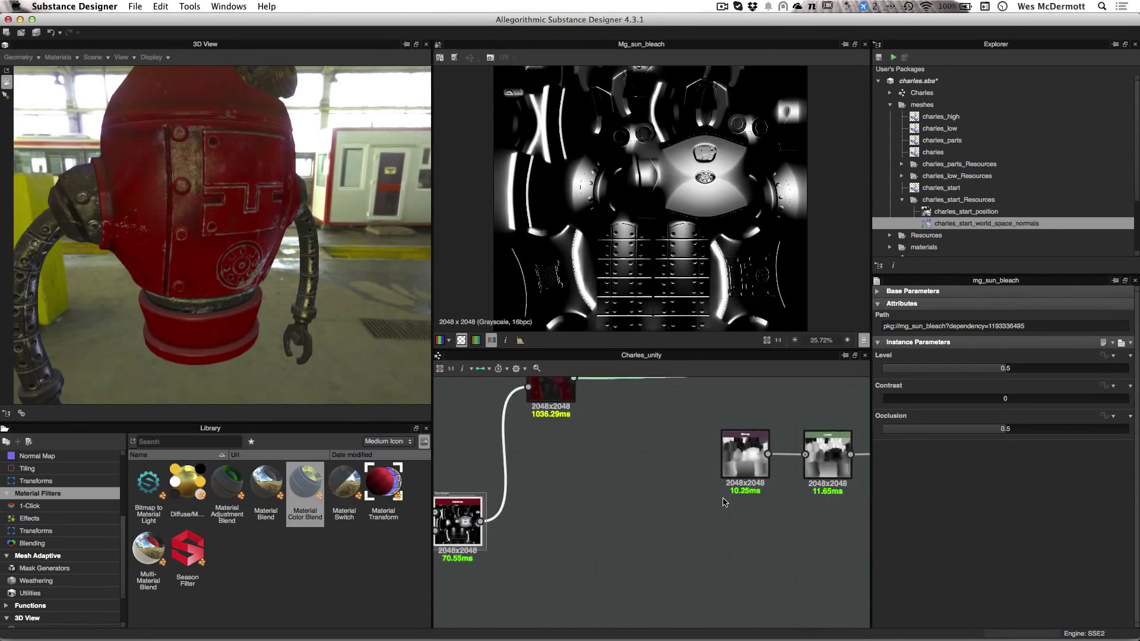
scroll(723, 502, up, 1)
mouse_move(1062, 370)
mouse_down()
mouse_move(1092, 371)
mouse_move(1076, 373)
mouse_up()
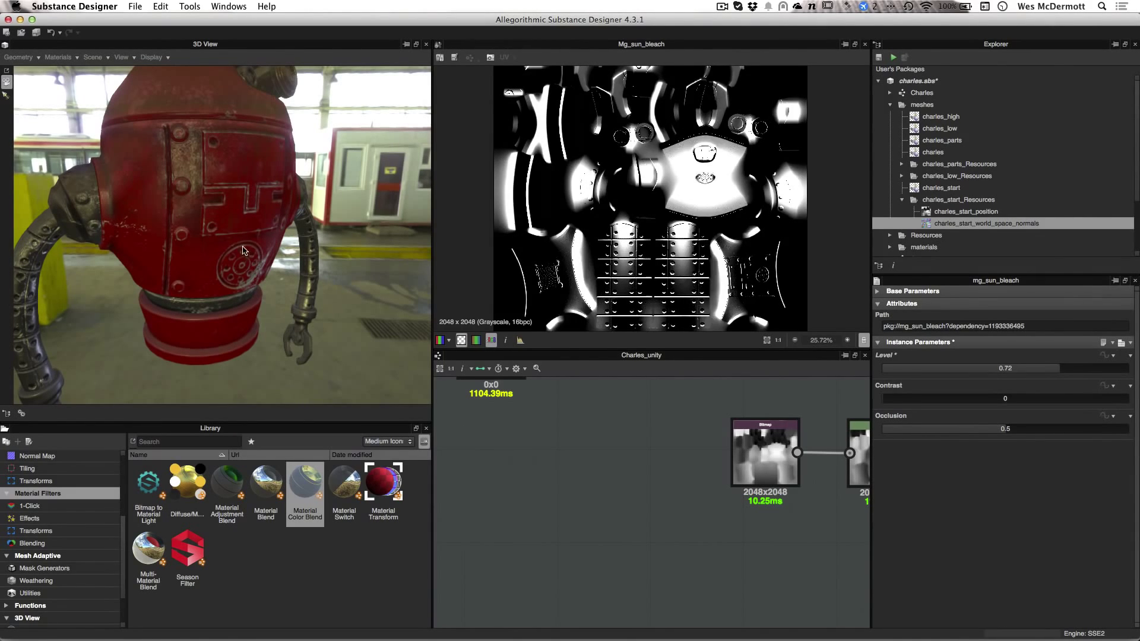
drag(259, 252, 268, 201)
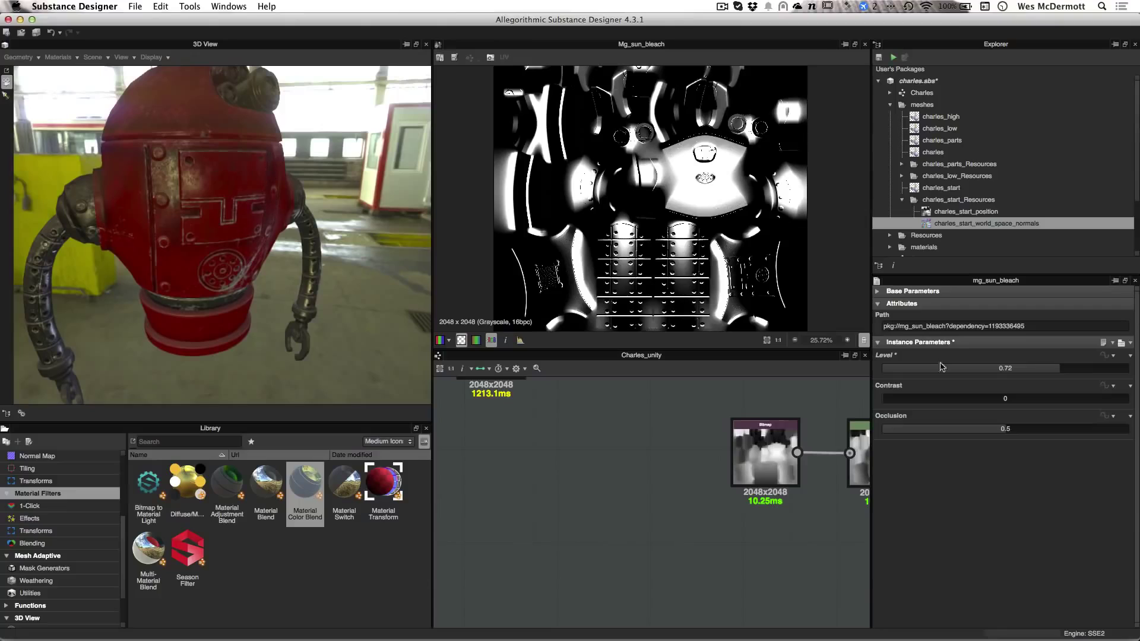
drag(994, 372, 1050, 374)
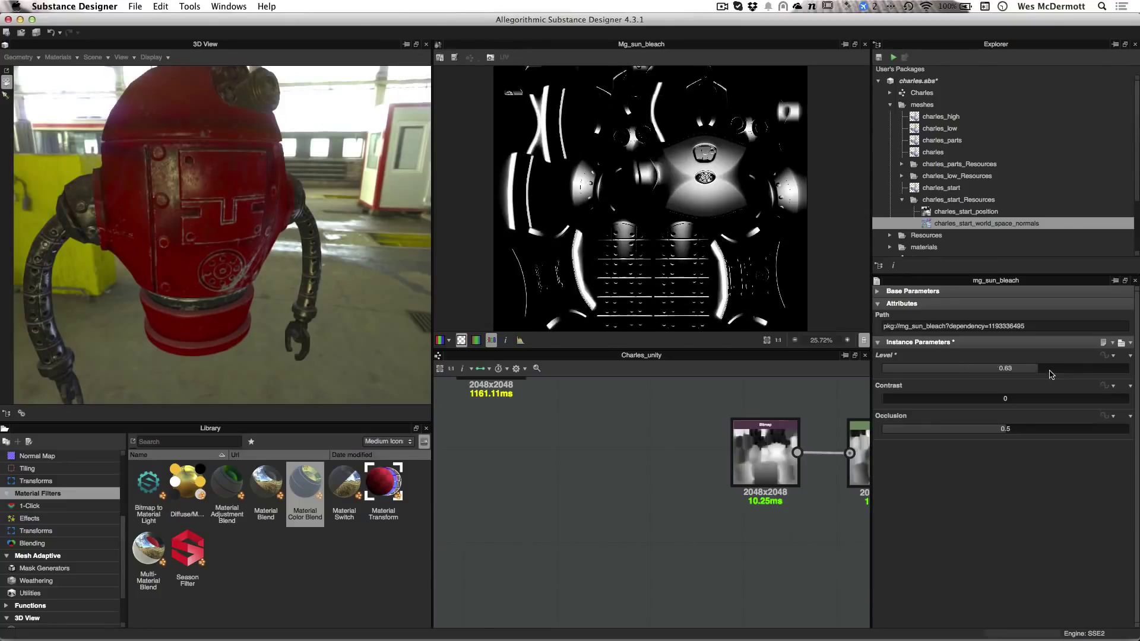
Set the Sun Bleach contrast to 0.01 and, after trying high and low occlusion values, set the occlusion to 0.18.
drag(911, 406, 873, 404)
click(1083, 429)
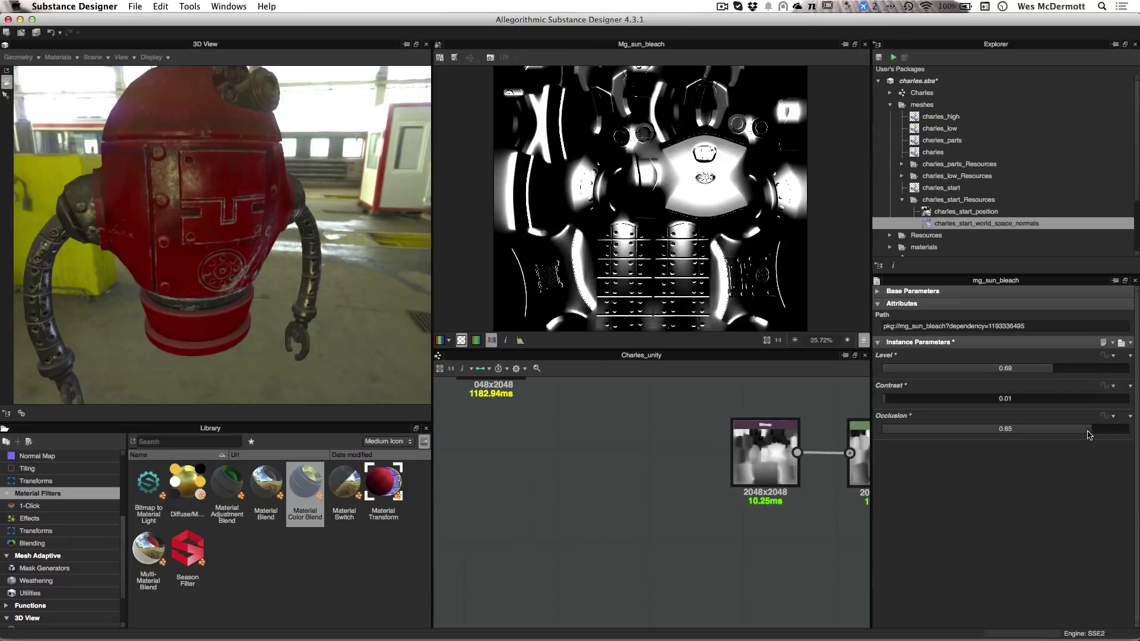
drag(1090, 434, 1100, 435)
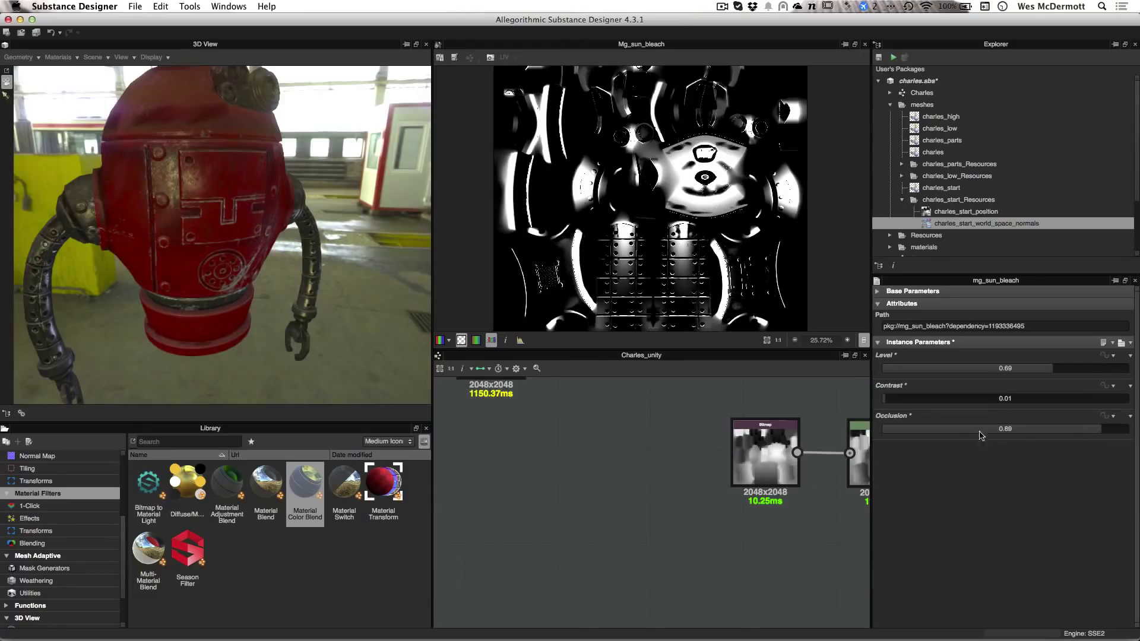
click(907, 428)
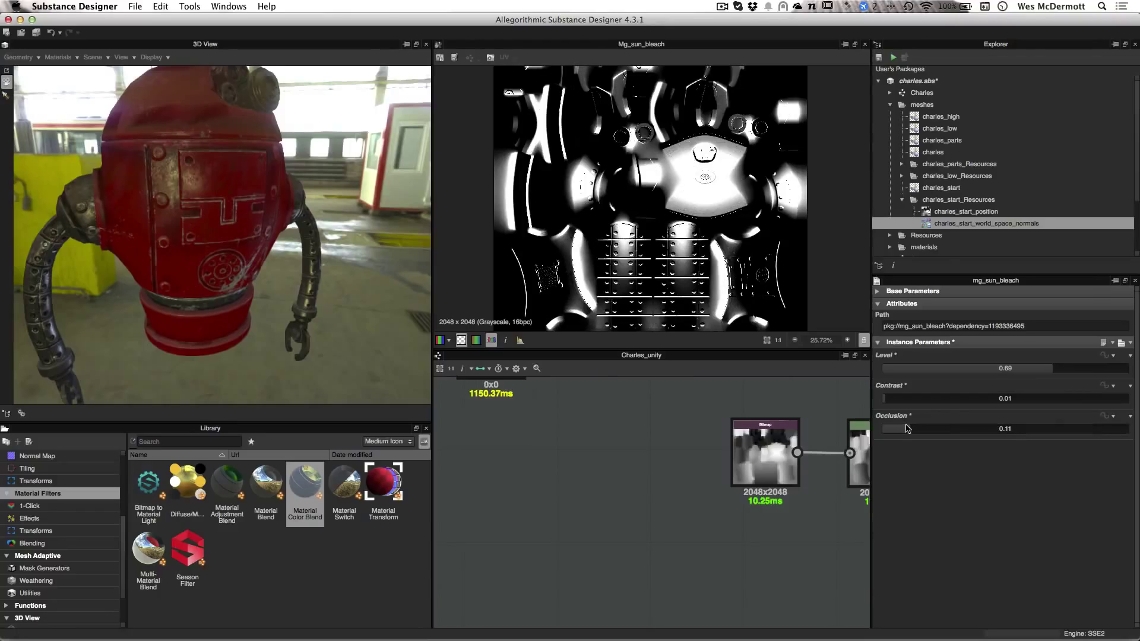
drag(906, 428, 923, 430)
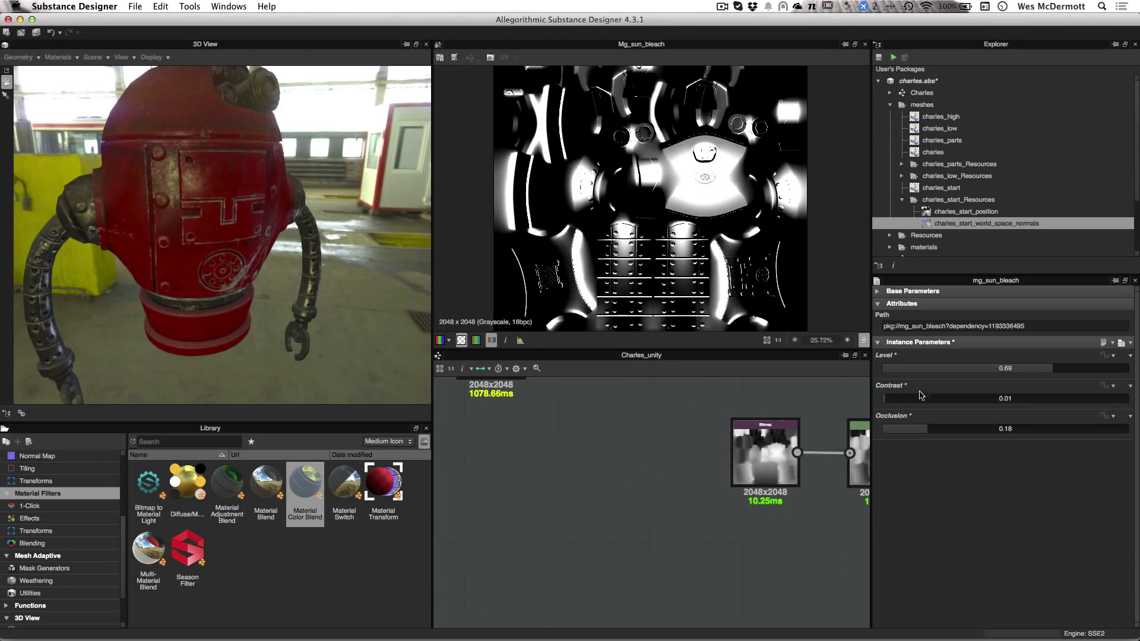
Set the Sun Bleach level to 0.52 and check the effect on the robot.
click(1024, 368)
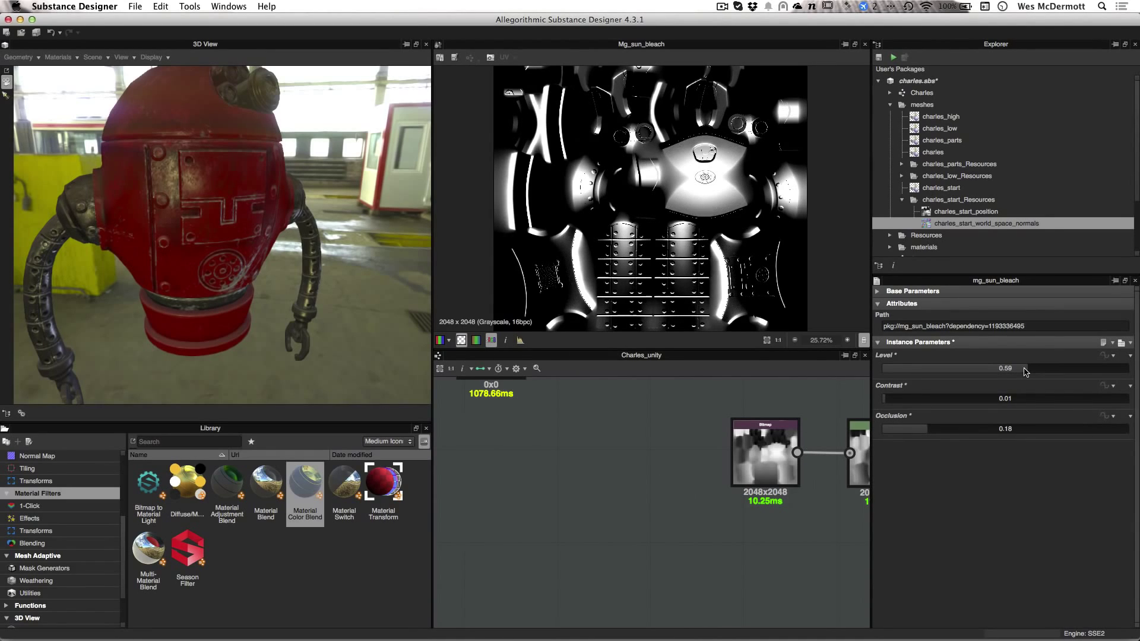
drag(1024, 372, 1007, 374)
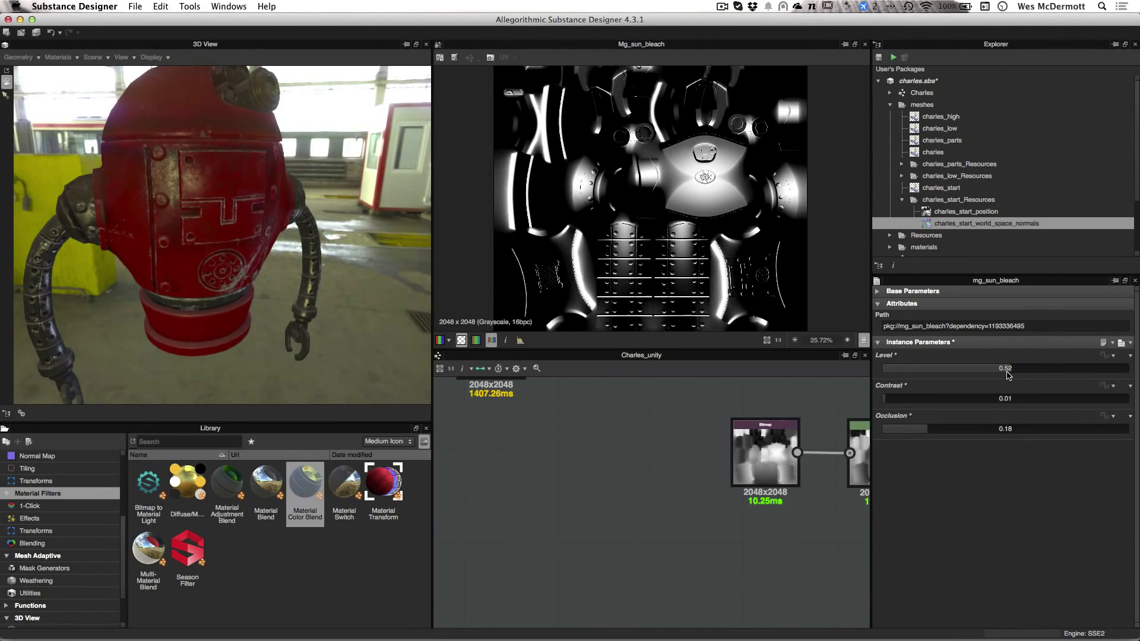
drag(162, 260, 251, 244)
Shift the Material Color Blend node slightly to align it with the main material chain.
scroll(576, 534, down, 3)
middle_drag(600, 526, 587, 576)
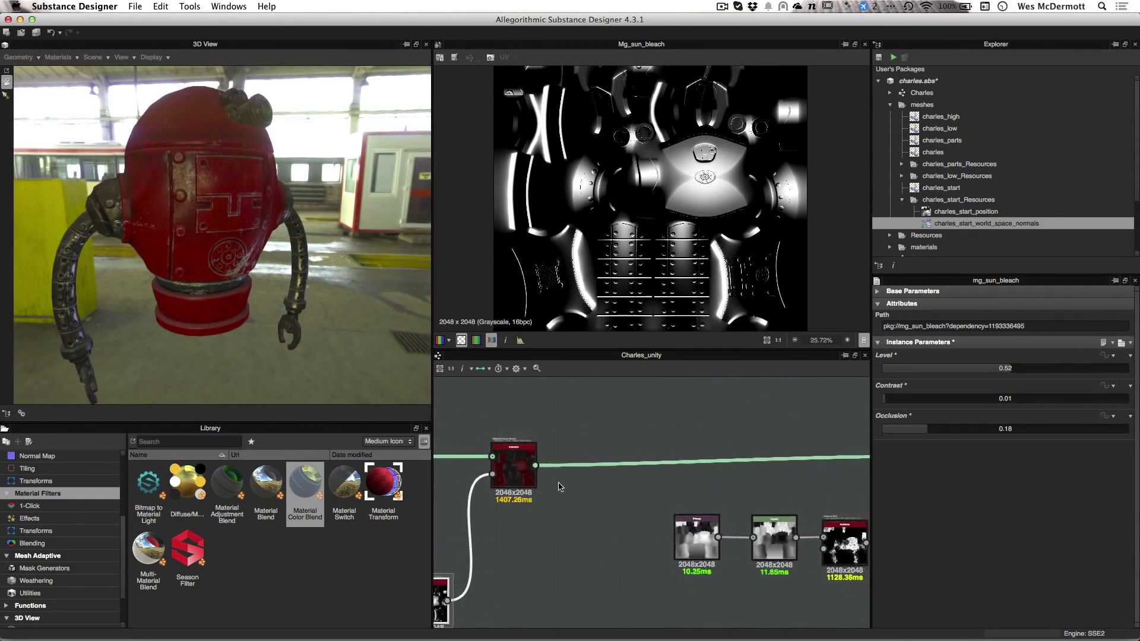
scroll(560, 483, down, 3)
middle_drag(584, 493, 641, 481)
drag(594, 467, 589, 457)
scroll(610, 467, up, 2)
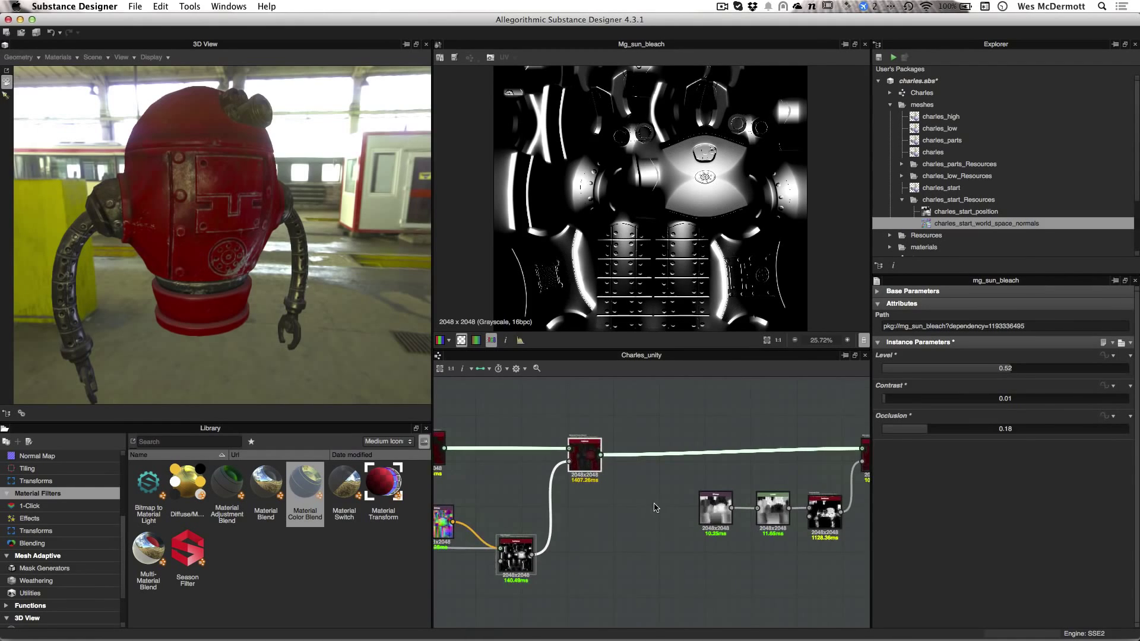
middle_drag(525, 490, 598, 465)
scroll(594, 505, down, 2)
middle_drag(579, 544, 585, 525)
drag(543, 478, 621, 510)
scroll(683, 521, right, 8)
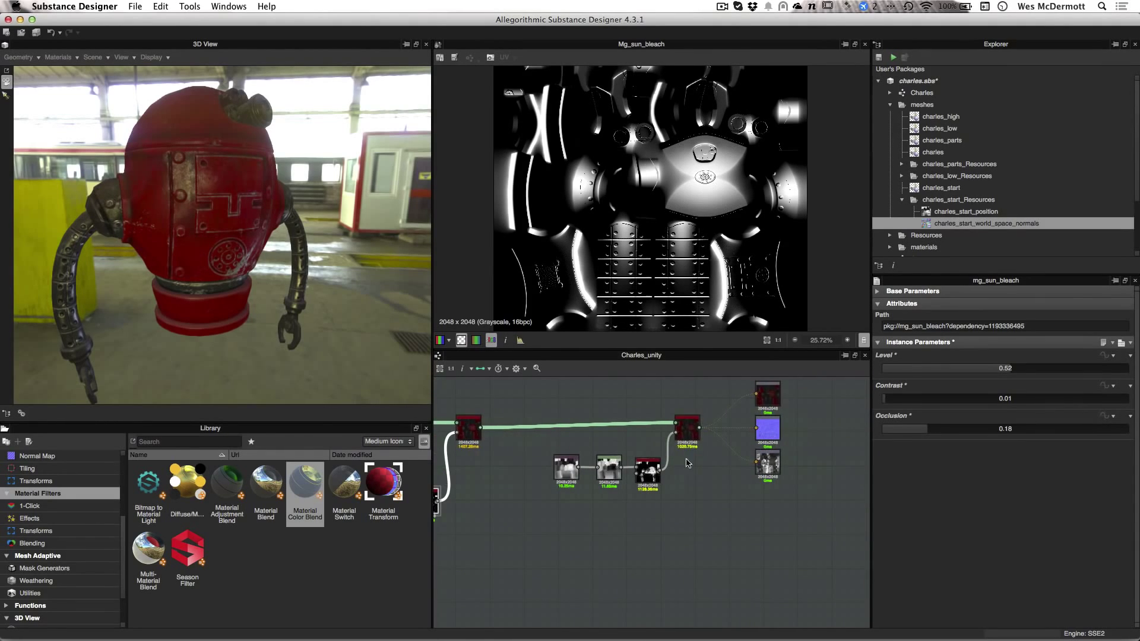
Move the sun-bleach Material Color Blend, its mask nodes and the outputs farther along the chain to open a gap after the preceding blend.
click(686, 434)
scroll(796, 457, down, 1)
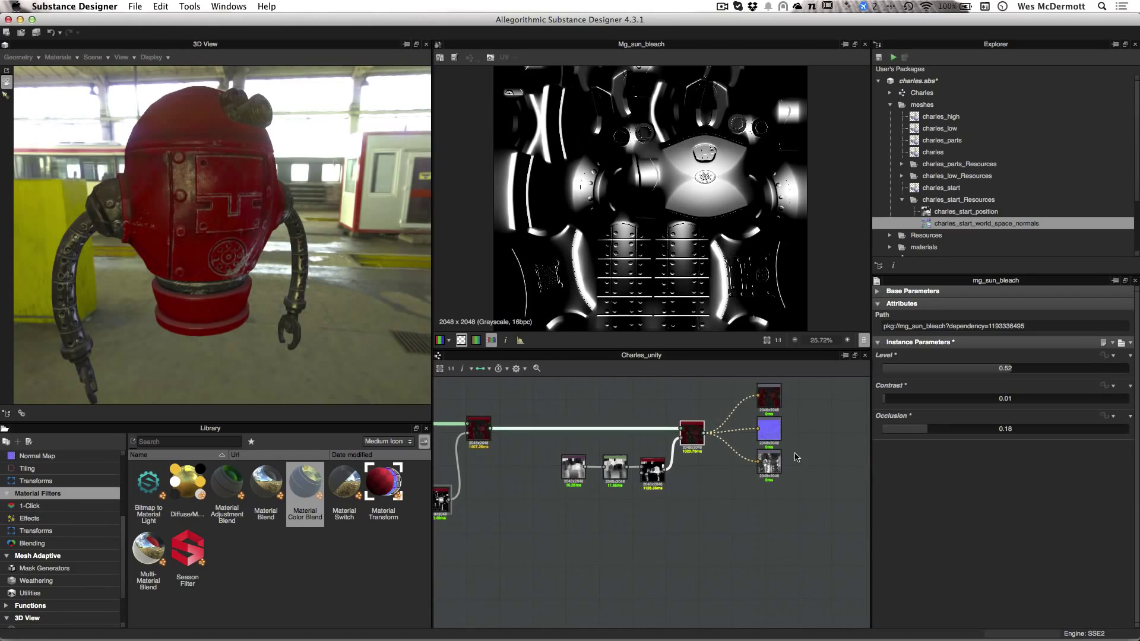
middle_drag(823, 458, 709, 488)
scroll(710, 487, up, 3)
drag(710, 422, 645, 509)
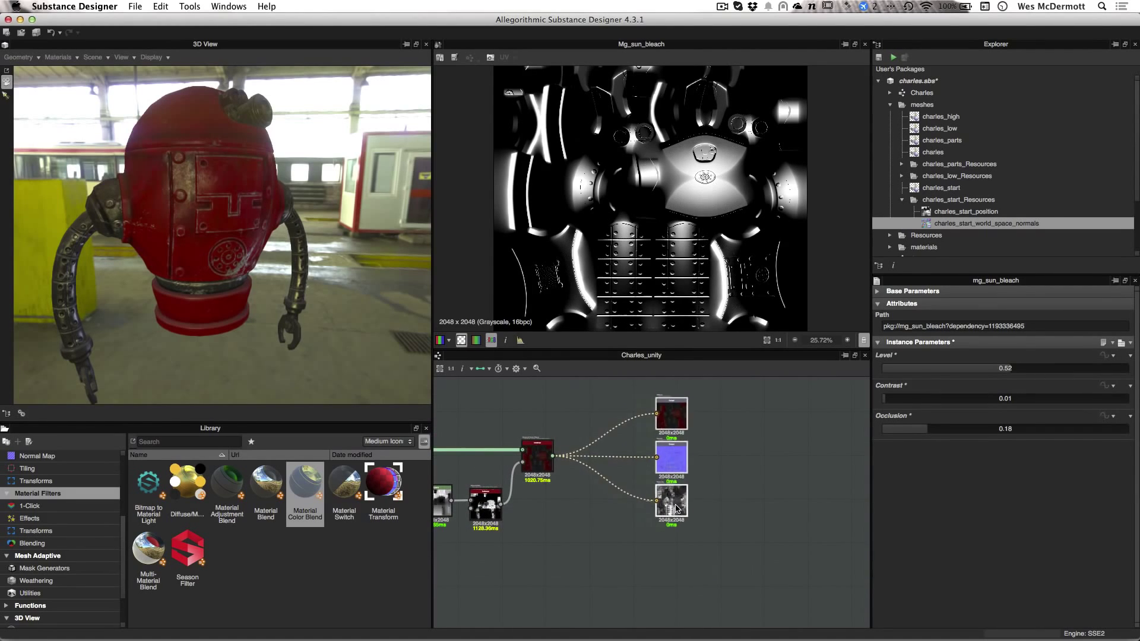
scroll(749, 533, left, 7)
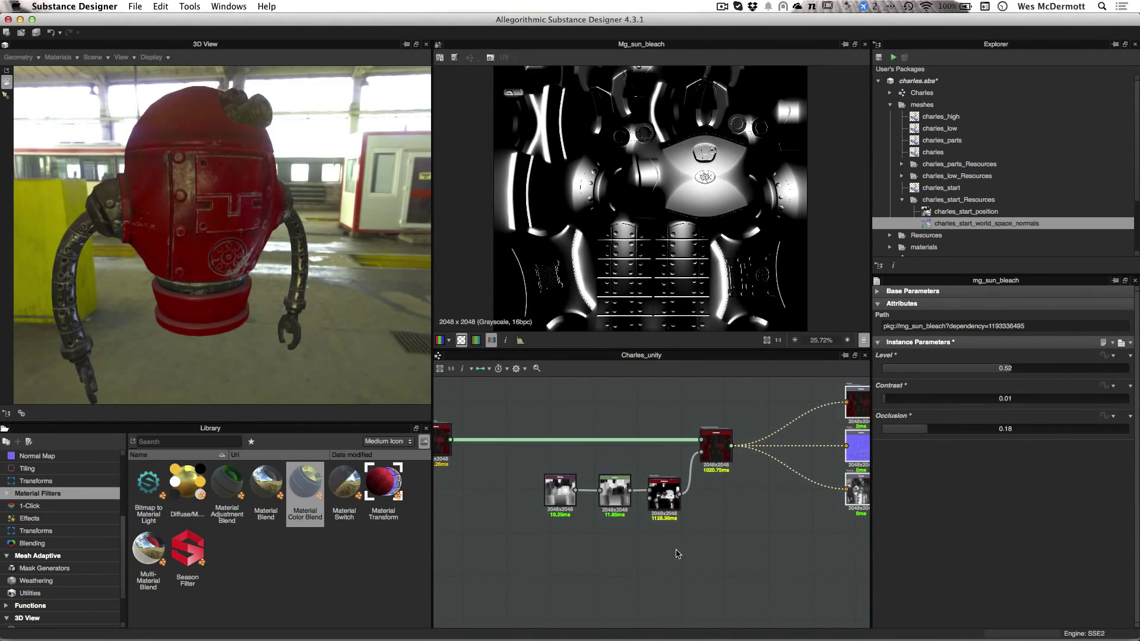
scroll(679, 554, down, 2)
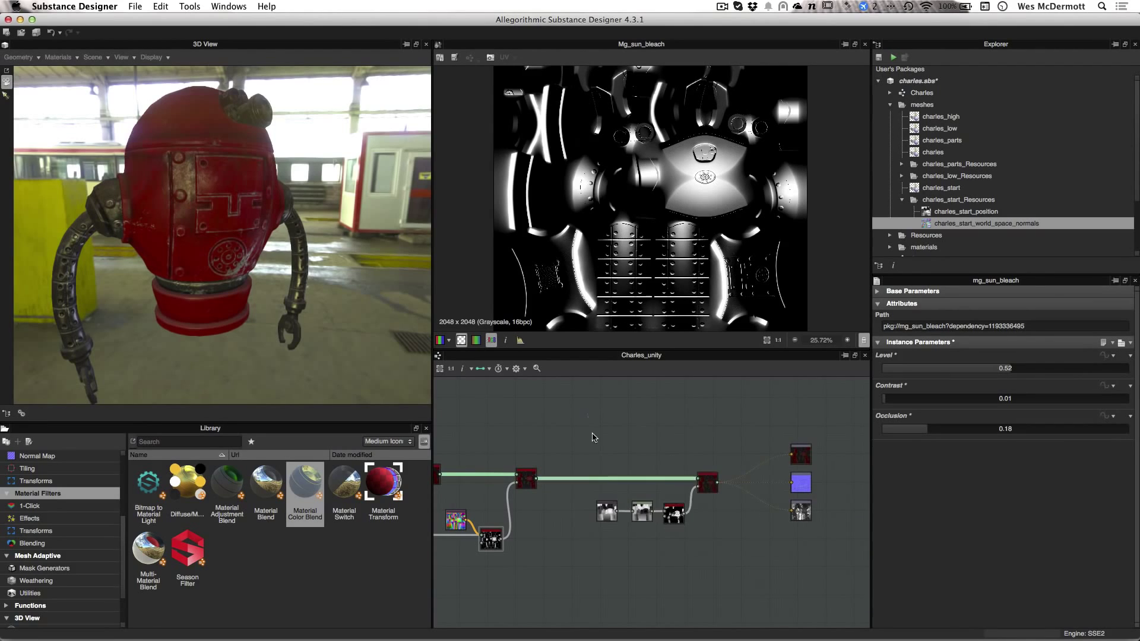
scroll(806, 553, up, 2)
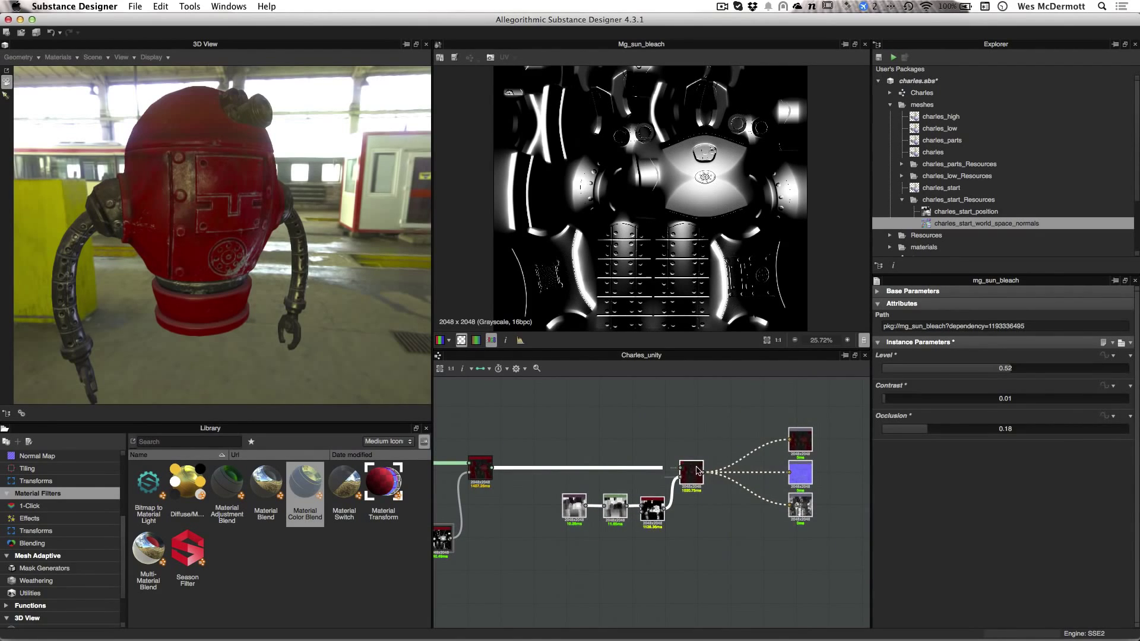
drag(697, 470, 773, 471)
Examine how the preceding blend, the sun-bleach blend with its mask nodes and the outputs are laid out in the chain.
scroll(685, 485, down, 1)
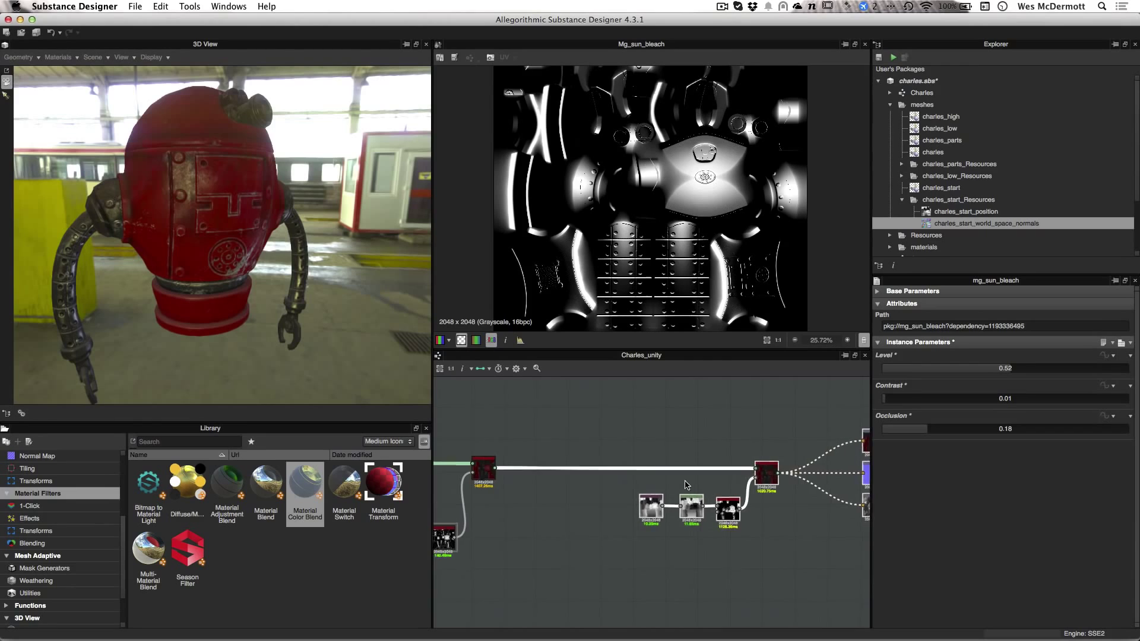
scroll(686, 485, down, 1)
middle_drag(685, 485, 597, 510)
scroll(692, 483, down, 2)
scroll(648, 500, up, 3)
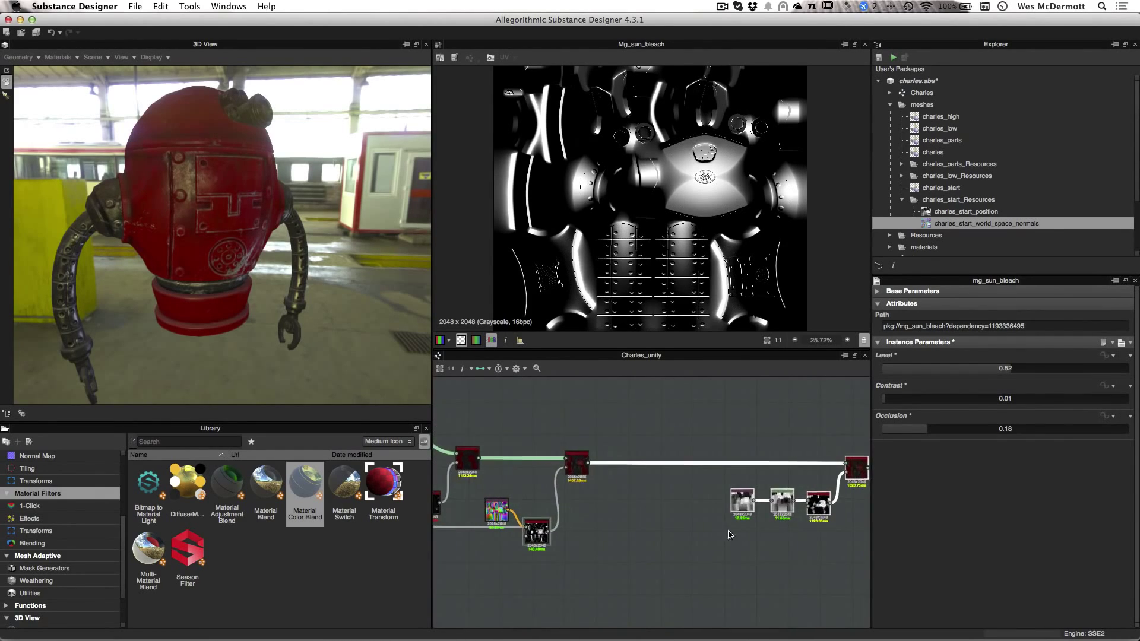
scroll(730, 533, down, 2)
middle_drag(672, 511, 640, 520)
scroll(530, 490, up, 1)
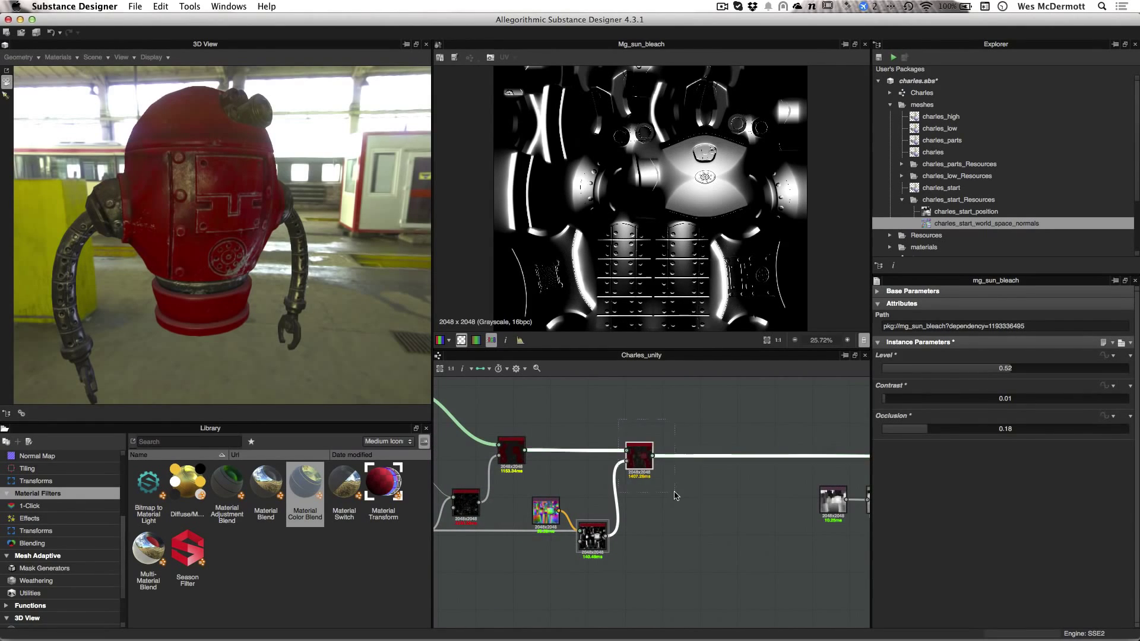
middle_drag(696, 516, 558, 519)
scroll(558, 519, down, 1)
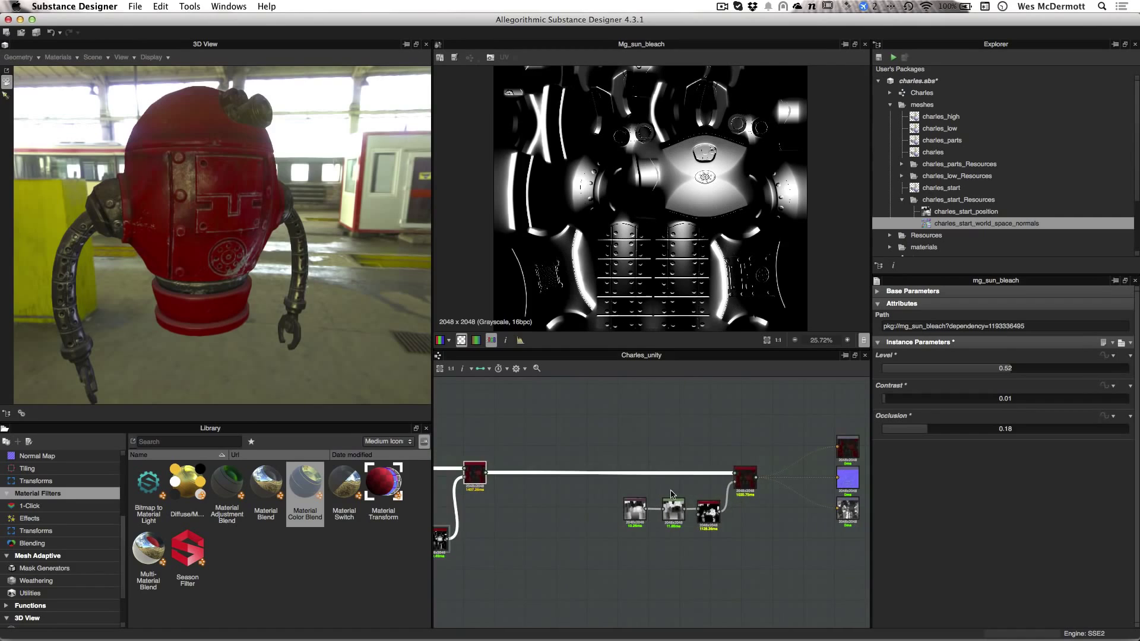
drag(521, 423, 564, 516)
drag(651, 385, 741, 558)
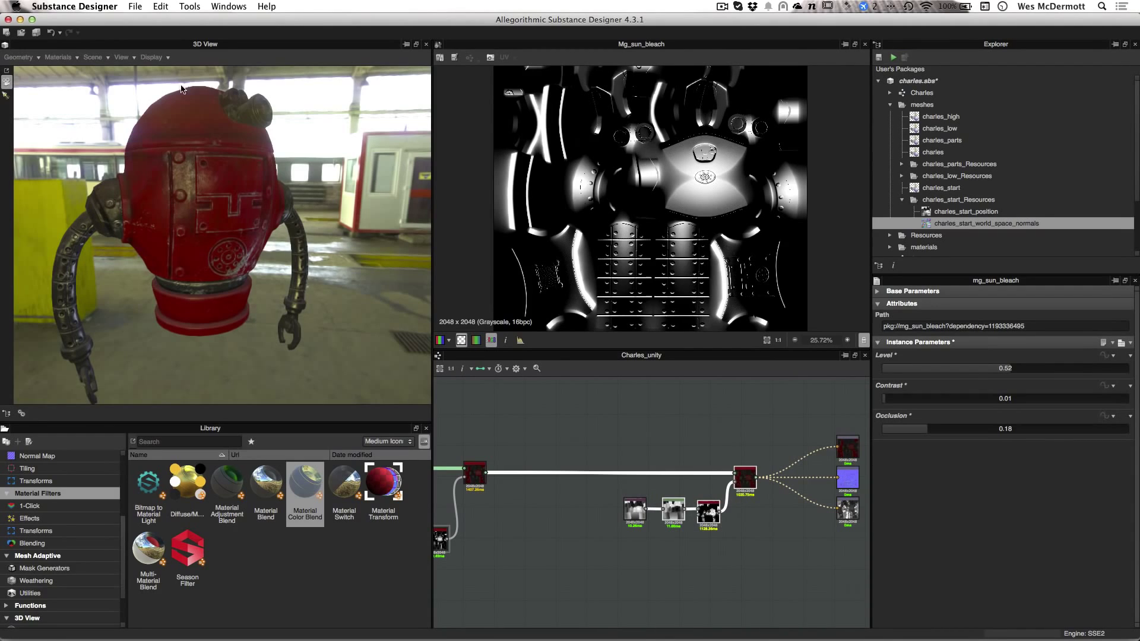
scroll(701, 552, down, 2)
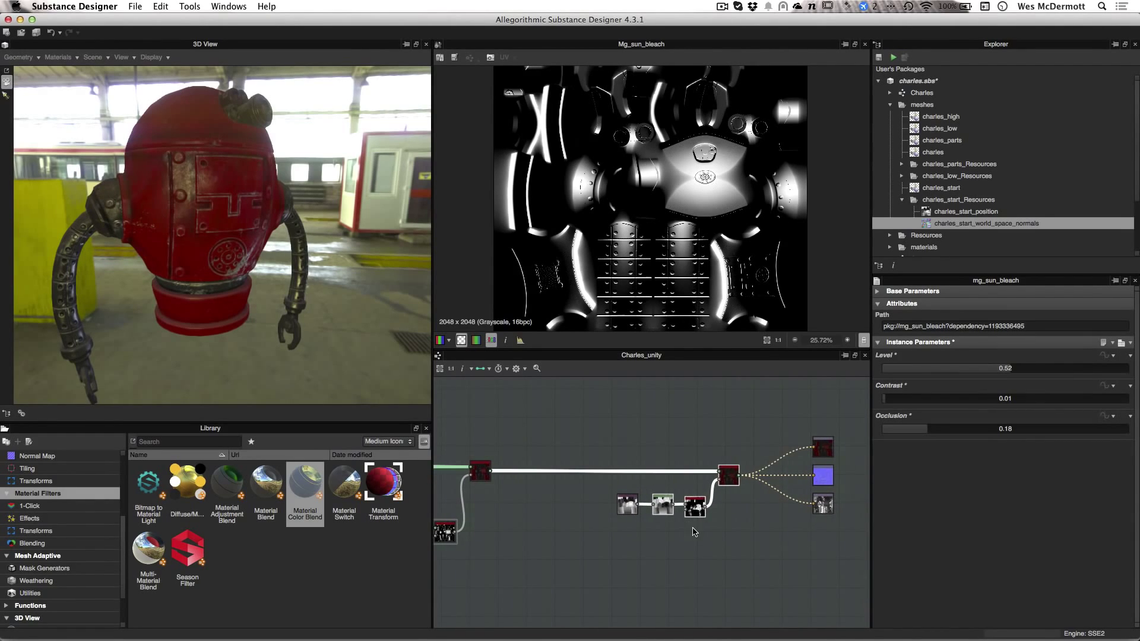
scroll(649, 558, up, 2)
middle_drag(649, 558, 667, 560)
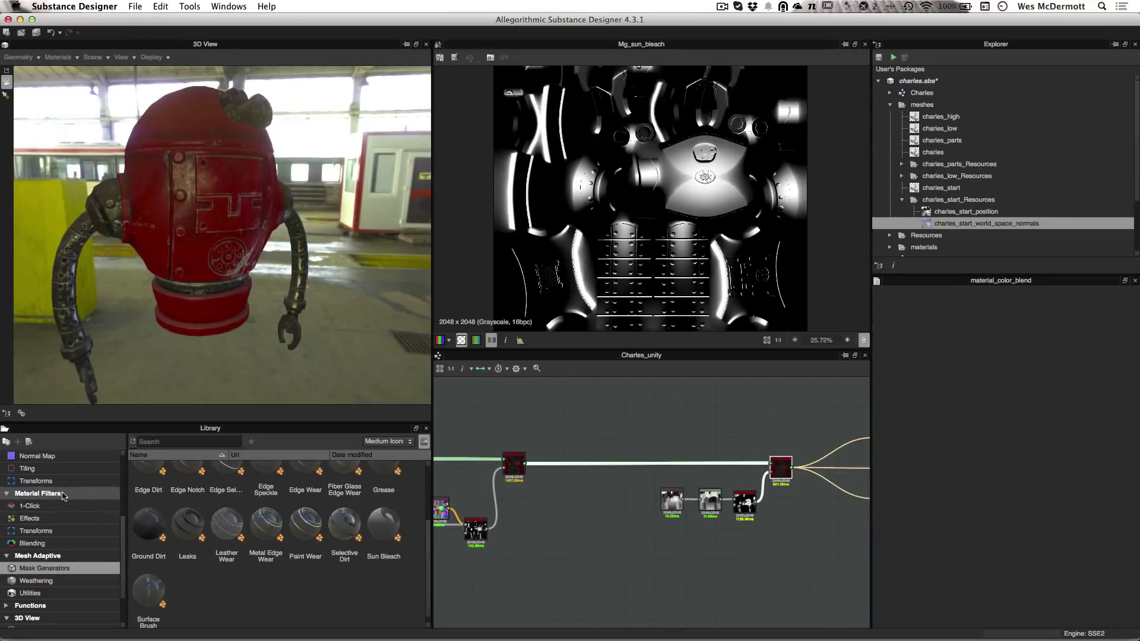
Add another Material Color Blend node in the gap between the preceding blend and the sun-bleach blend.
click(89, 493)
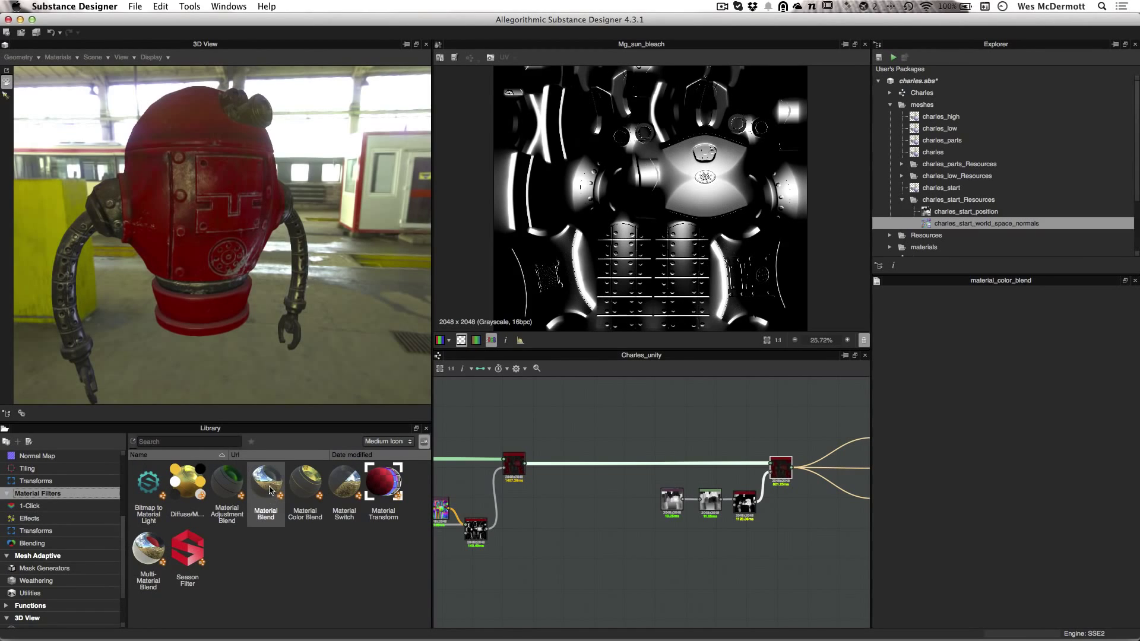
drag(305, 489, 624, 472)
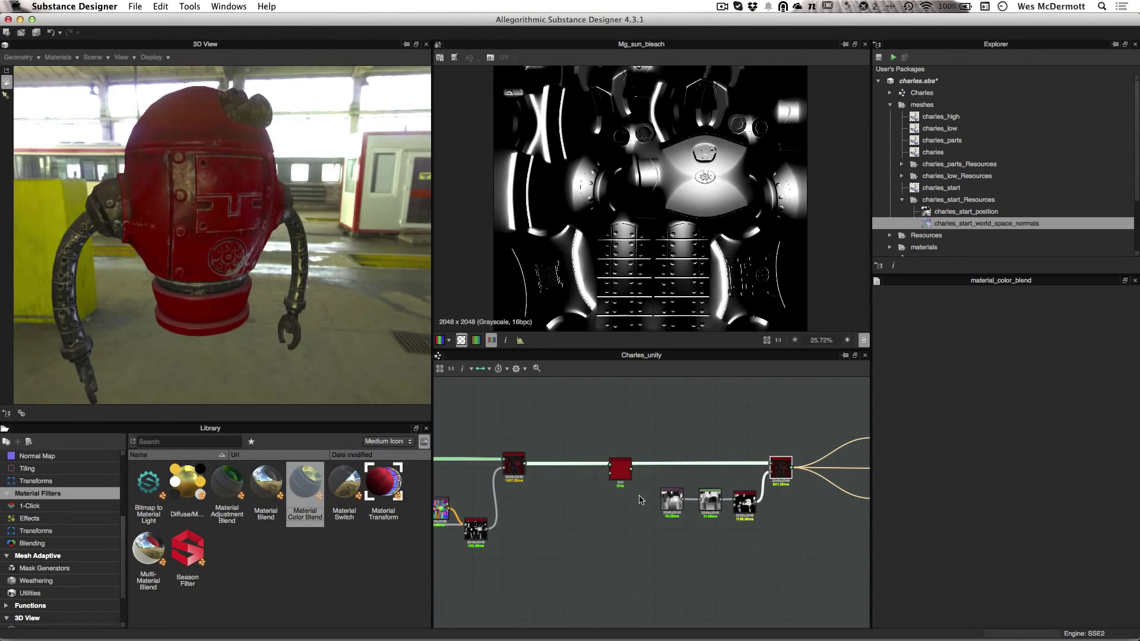
scroll(619, 486, up, 2)
scroll(650, 499, up, 1)
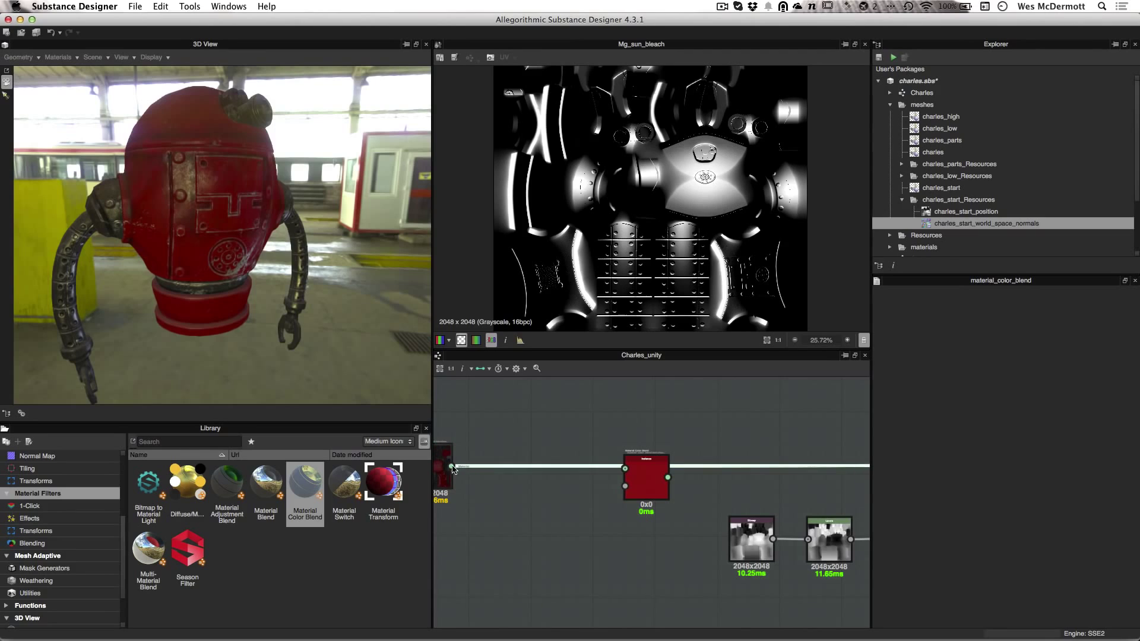
Wire the new Material Color Blend between the preceding blend and the sun-bleach blend, and align it with the chain.
drag(451, 466, 617, 477)
scroll(652, 492, down, 1)
middle_drag(702, 500, 521, 495)
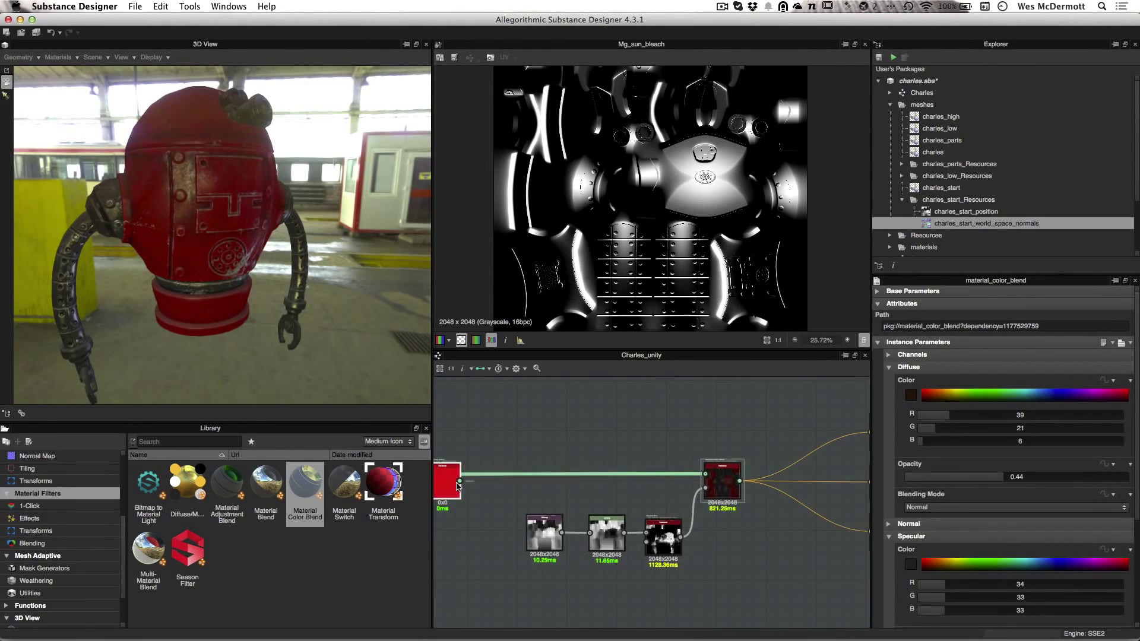
drag(460, 481, 703, 480)
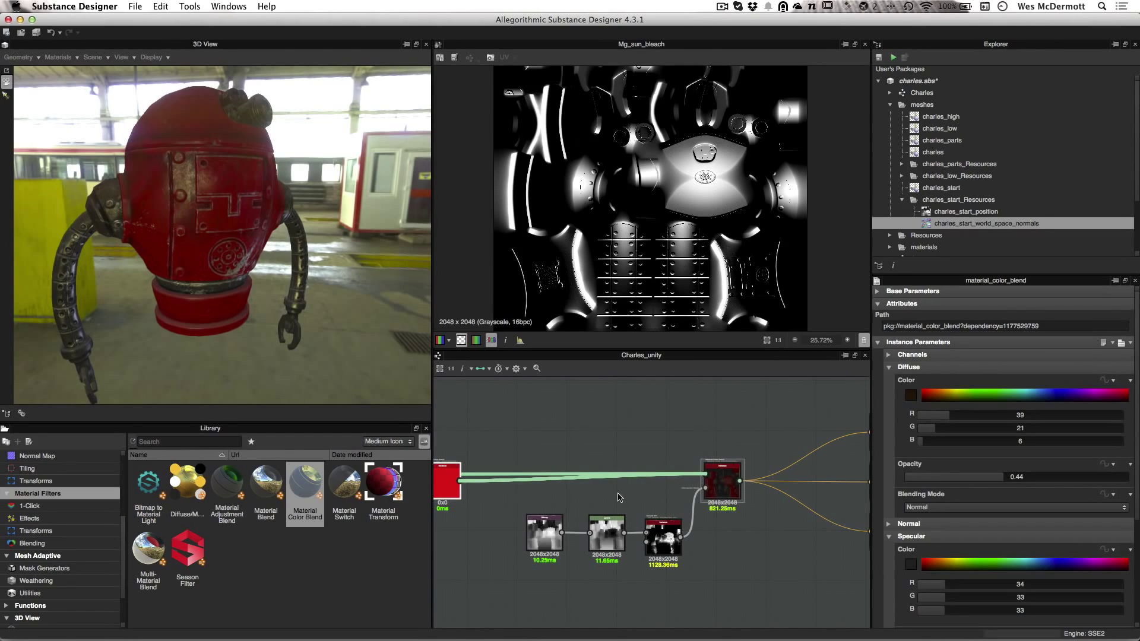
scroll(528, 475, down, 1)
middle_drag(528, 475, 697, 458)
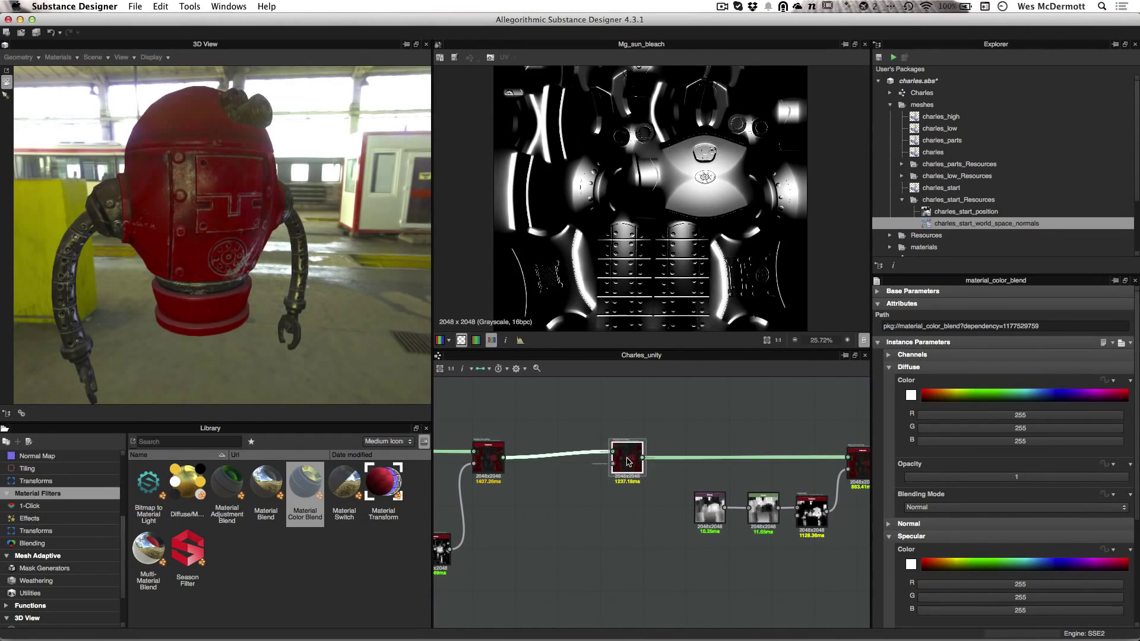
drag(630, 461, 630, 467)
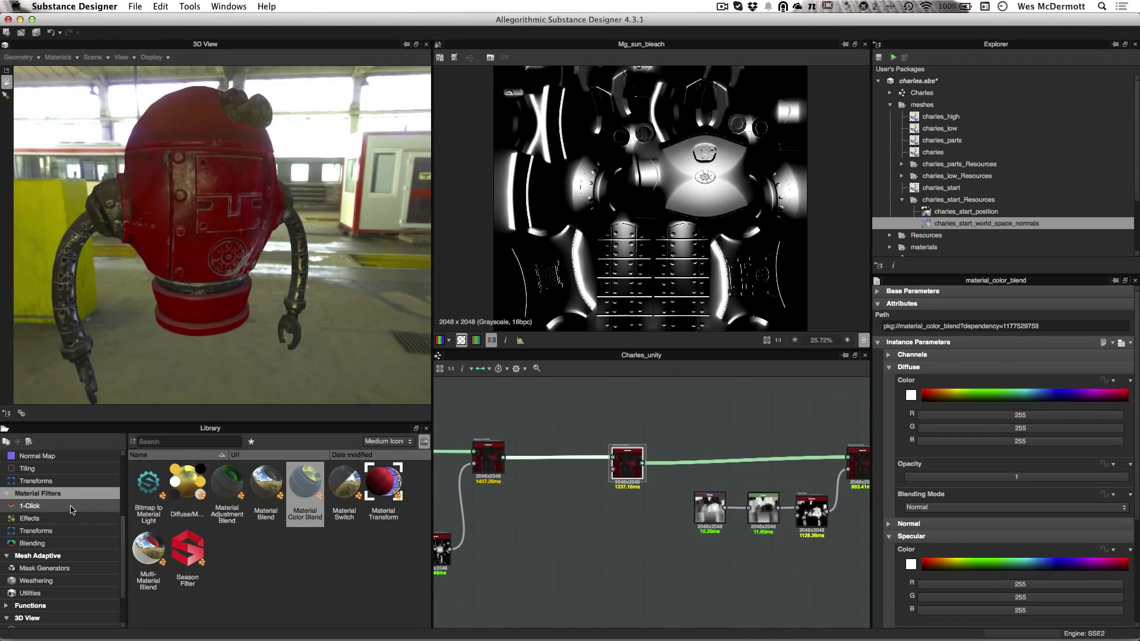
Browse the mask generators, and examine the new Material Color Blend's grayscale mask input and its colour and blending parameters.
click(61, 568)
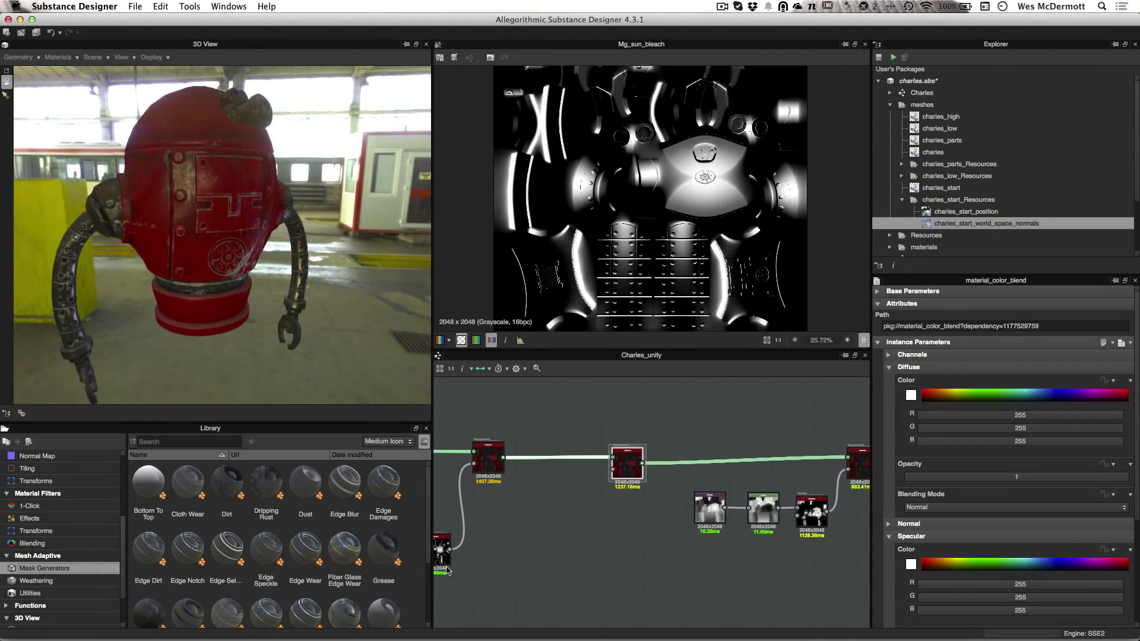
scroll(674, 523, up, 3)
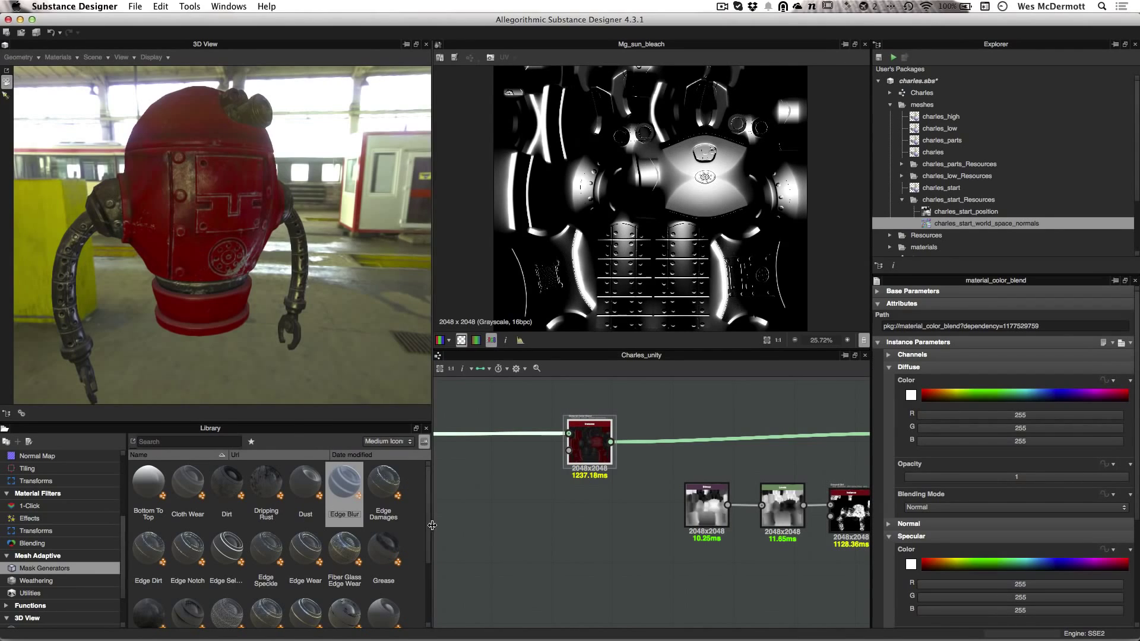
scroll(428, 524, down, 3)
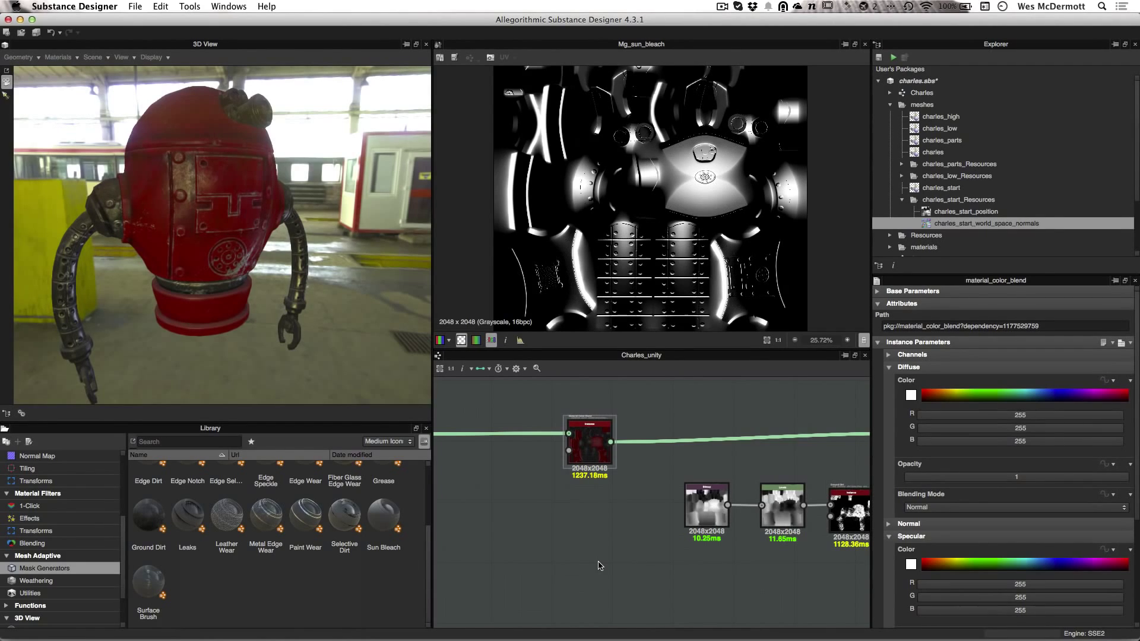
alt+right_drag(591, 558, 644, 528)
middle_drag(591, 525, 628, 570)
alt+right_drag(629, 570, 671, 579)
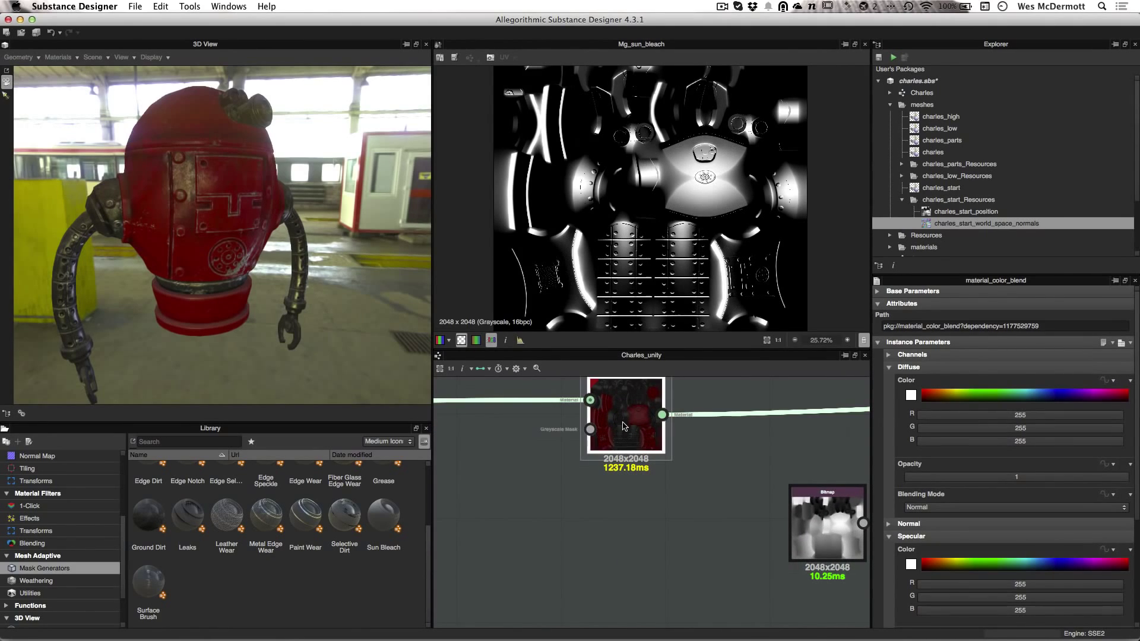
scroll(1137, 379, down, 3)
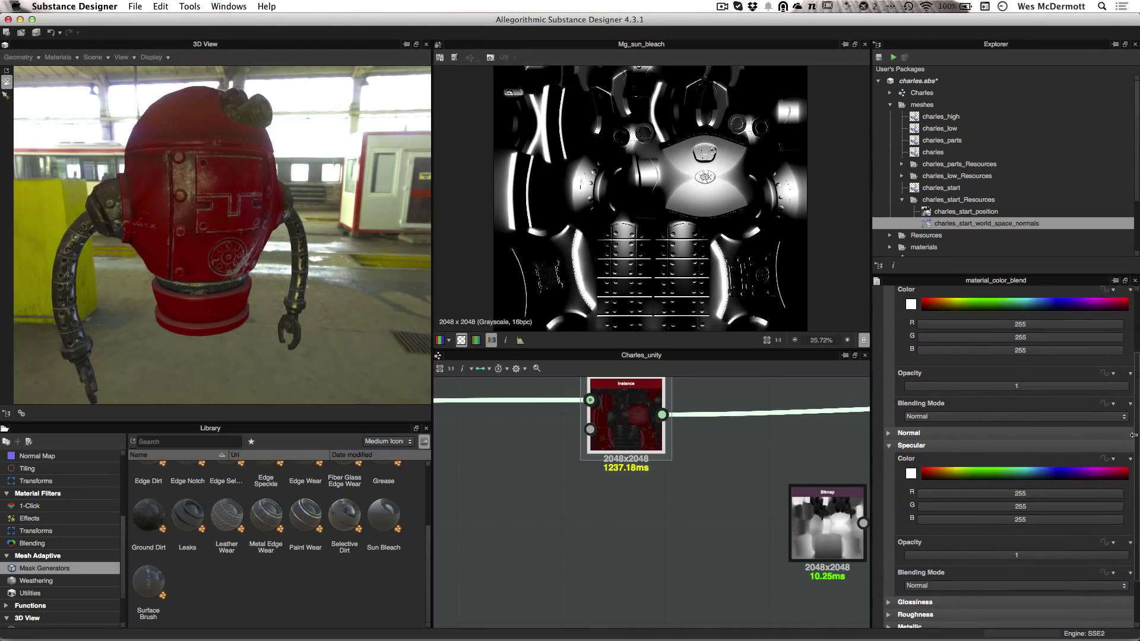
scroll(646, 531, down, 2)
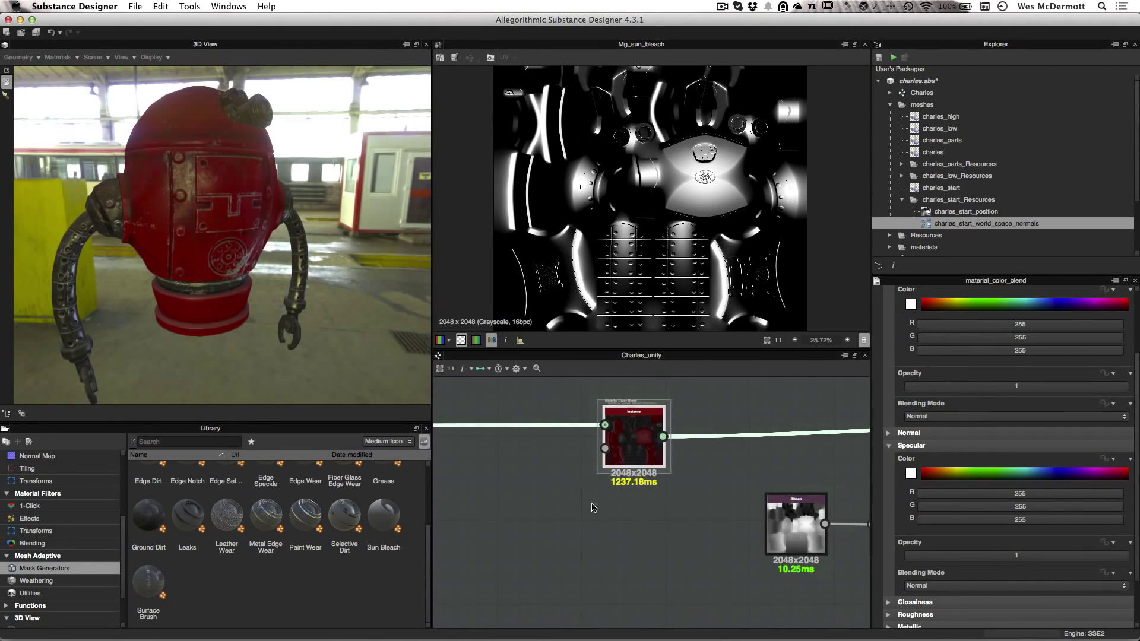
scroll(641, 475, down, 3)
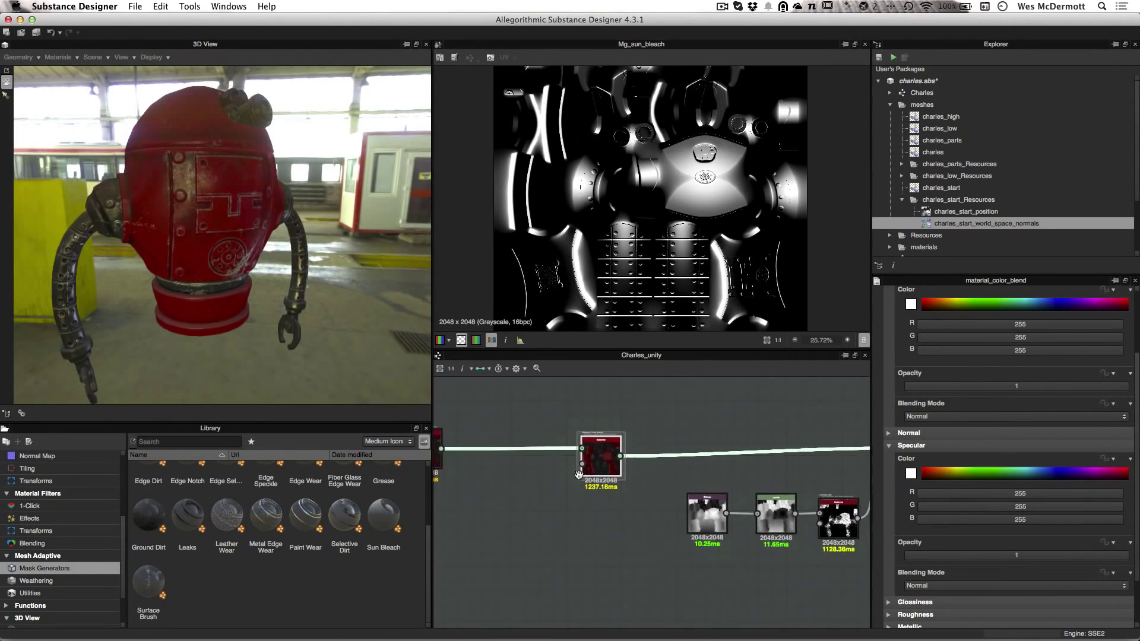
scroll(673, 496, up, 3)
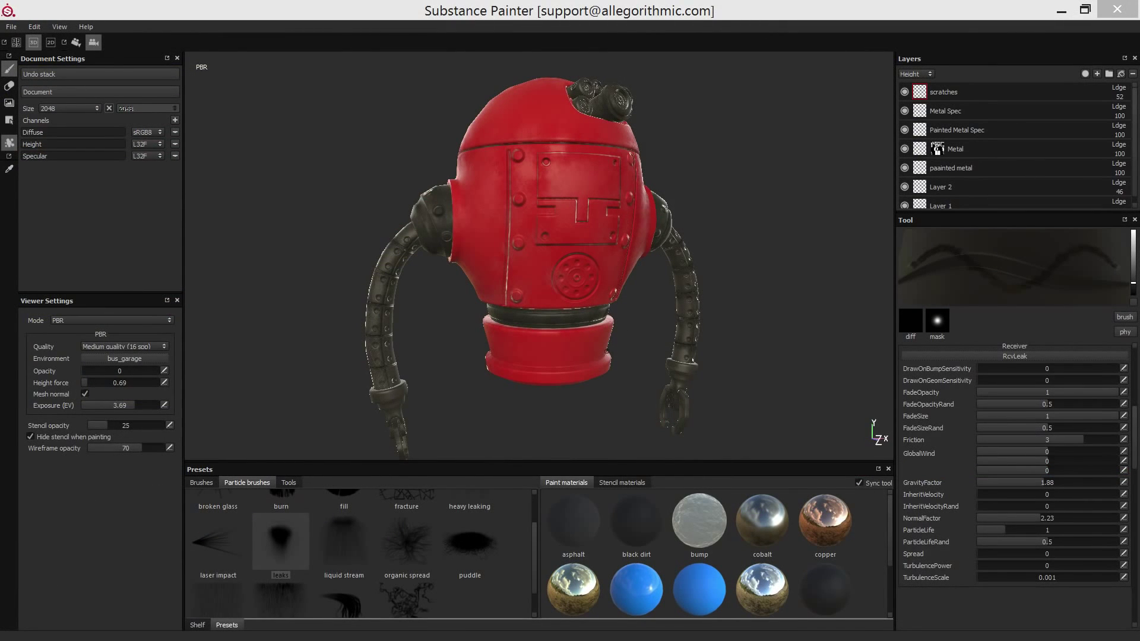
Switch to Substance Painter and add a new layer above the scratches layer.
alt+drag(620, 325, 636, 320)
click(1042, 91)
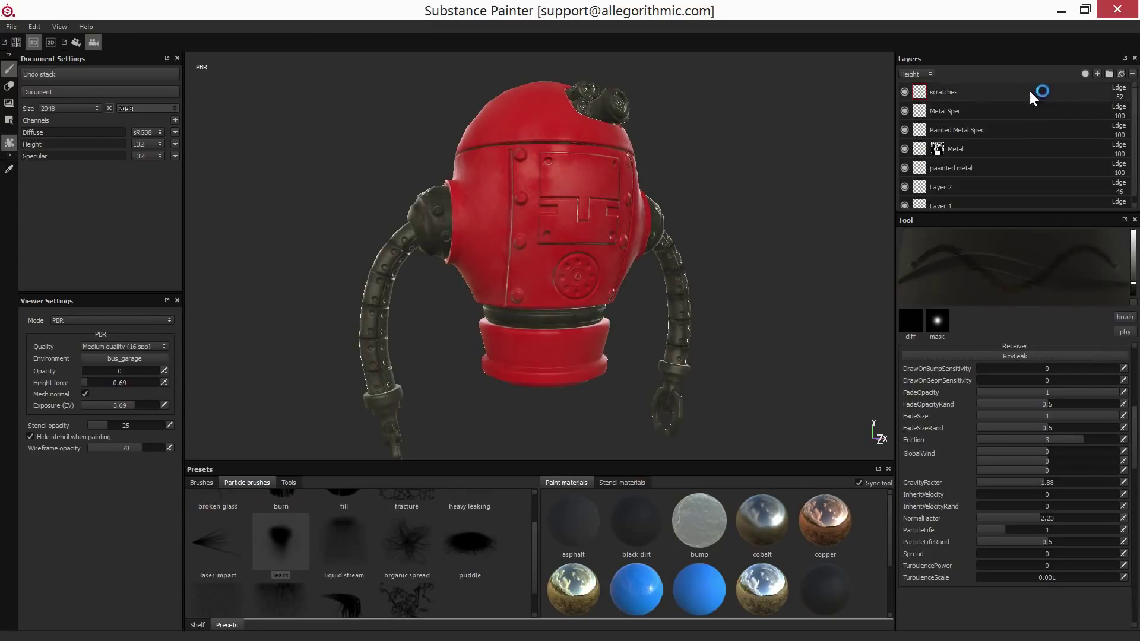
click(1098, 74)
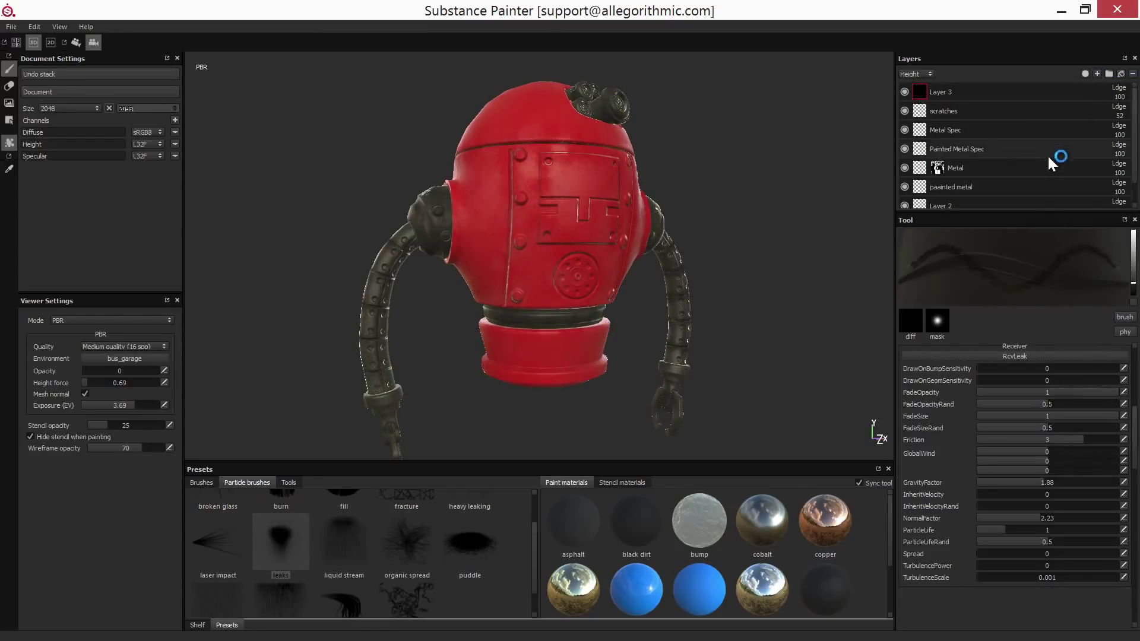
alt+drag(667, 309, 658, 311)
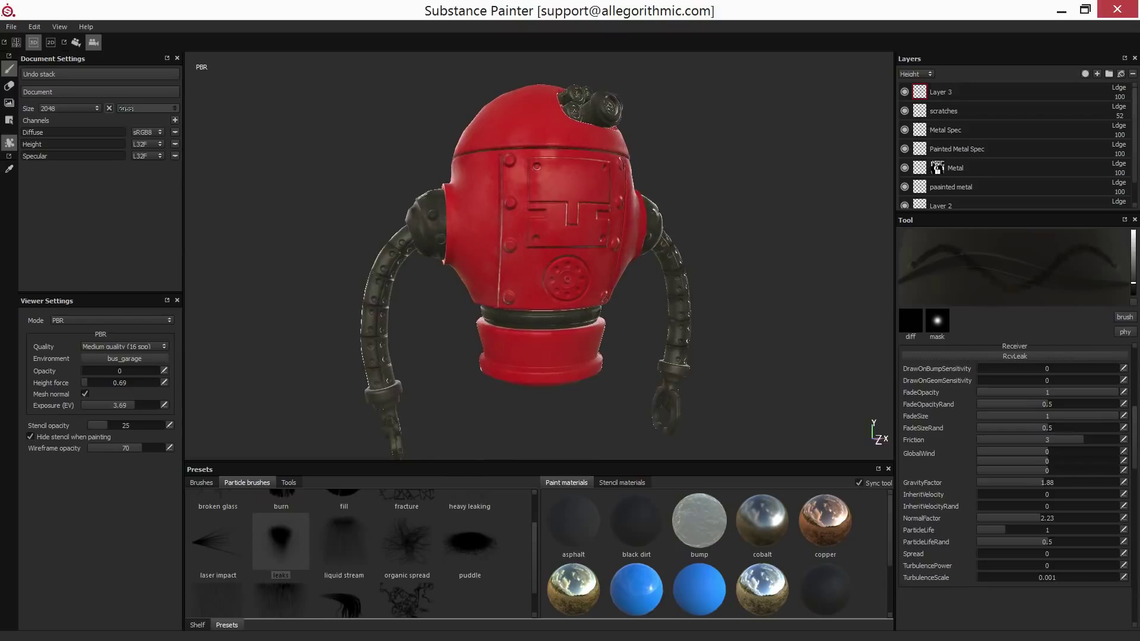
Choose the leaks particle brush, collapse its Brush, Mask and Physics settings, and show the advanced Material settings.
click(287, 547)
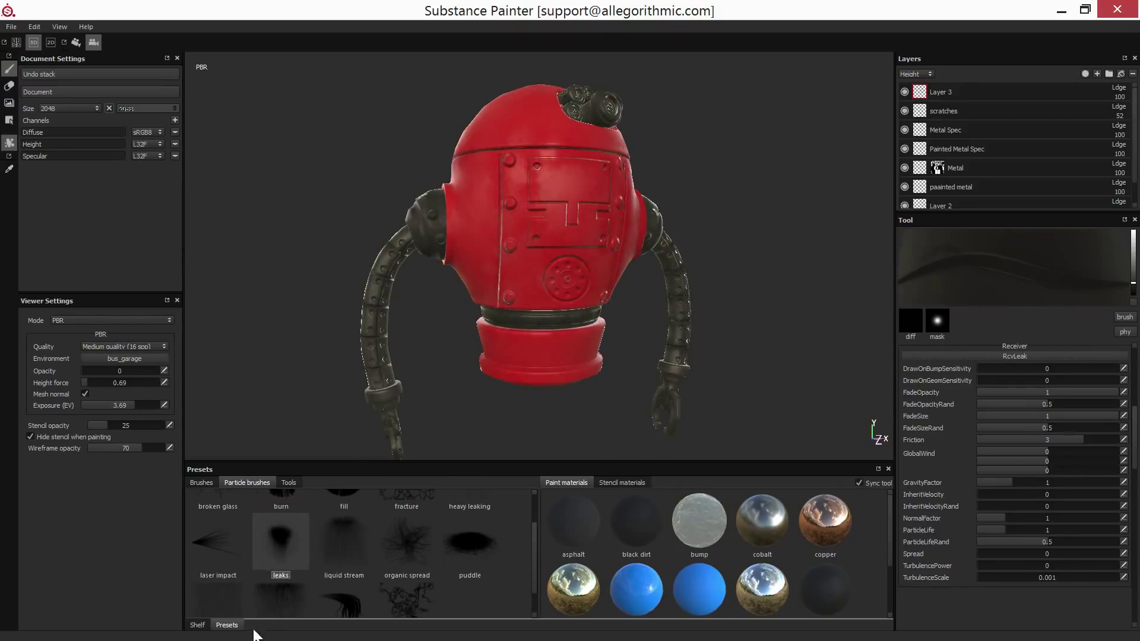
scroll(1054, 453, up, 5)
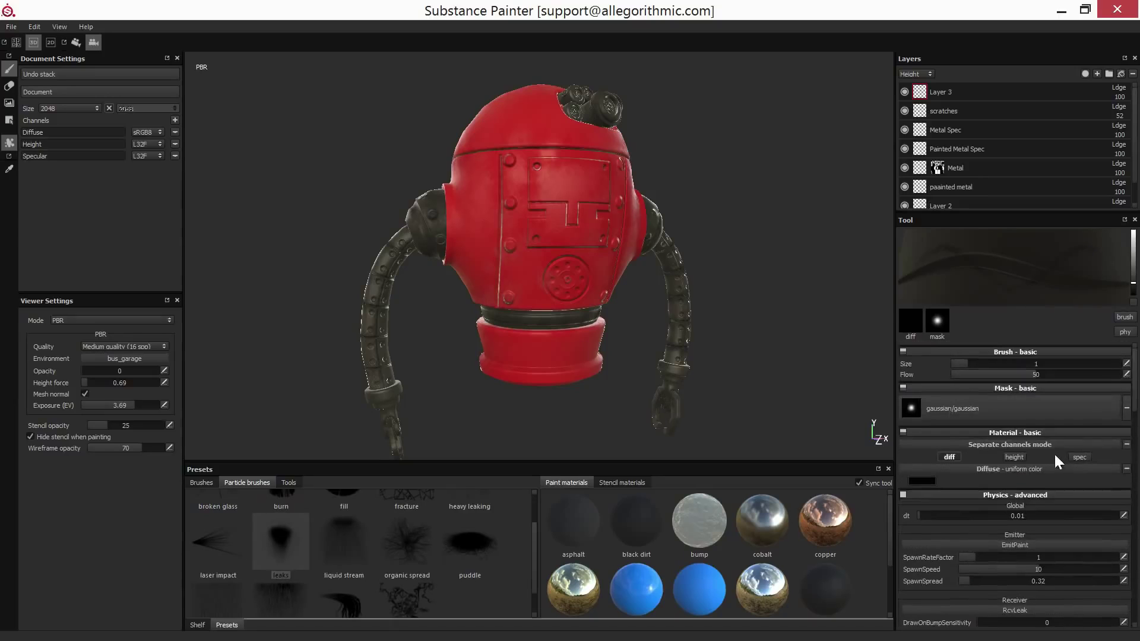
click(1014, 352)
click(1015, 352)
click(1018, 366)
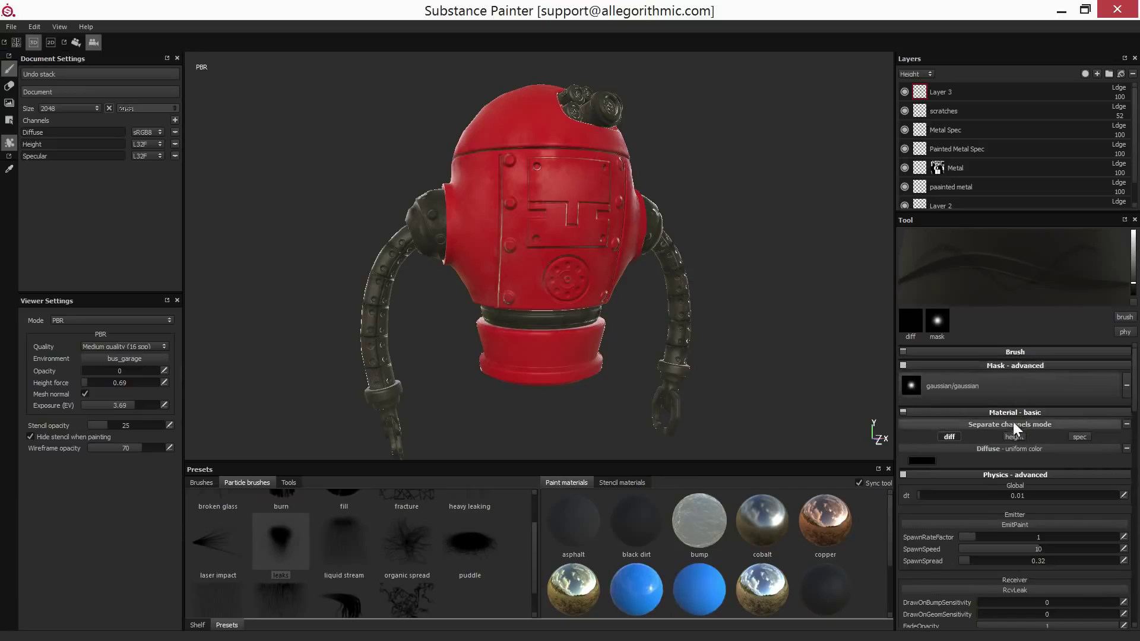
click(1022, 366)
click(1013, 380)
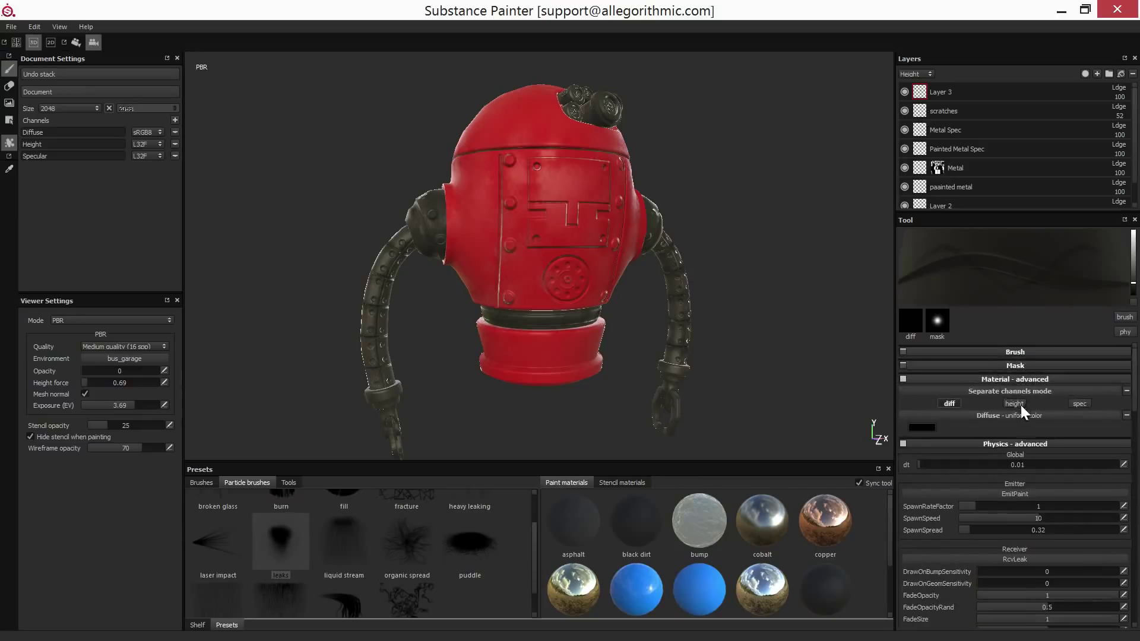
click(1014, 443)
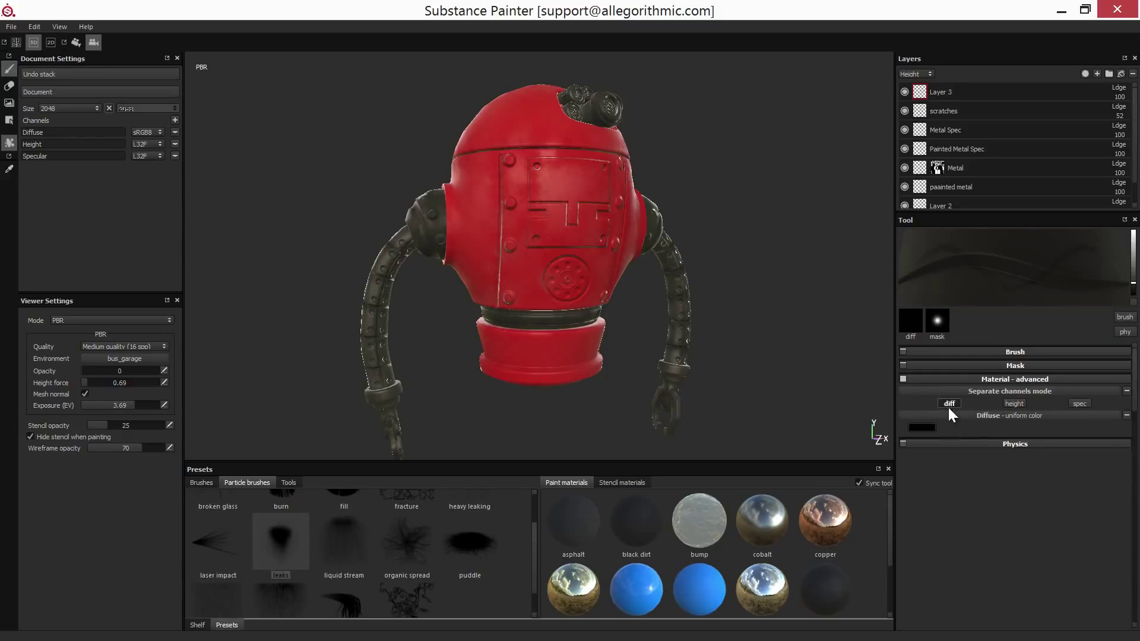
Try a slightly lighter diffuse color for the leaks brush and return it to black.
click(929, 426)
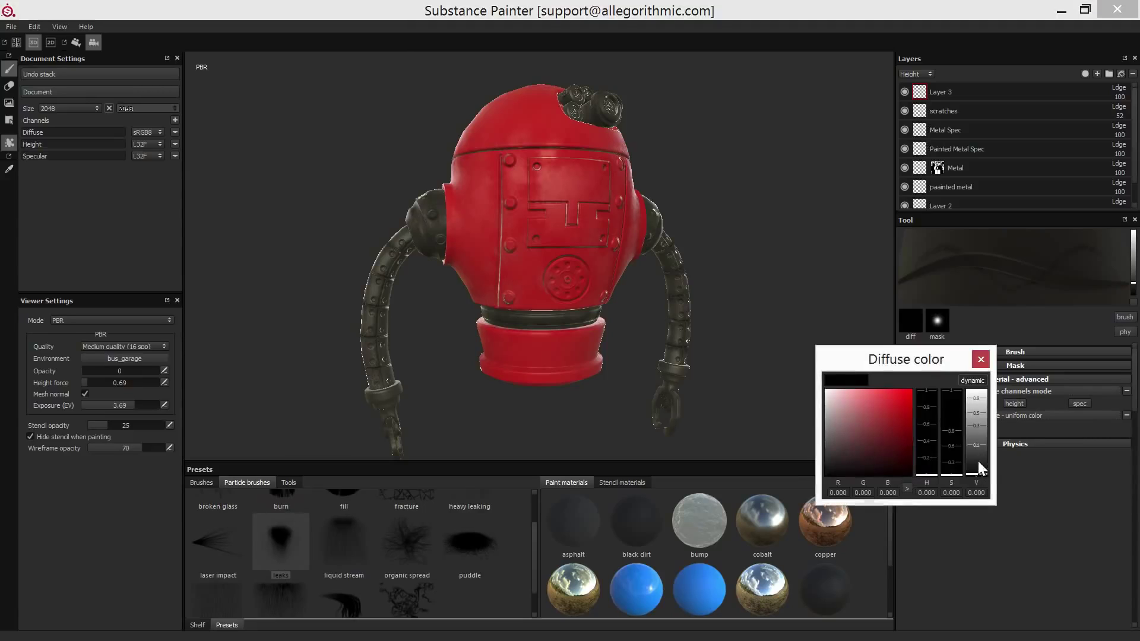
drag(978, 461, 980, 472)
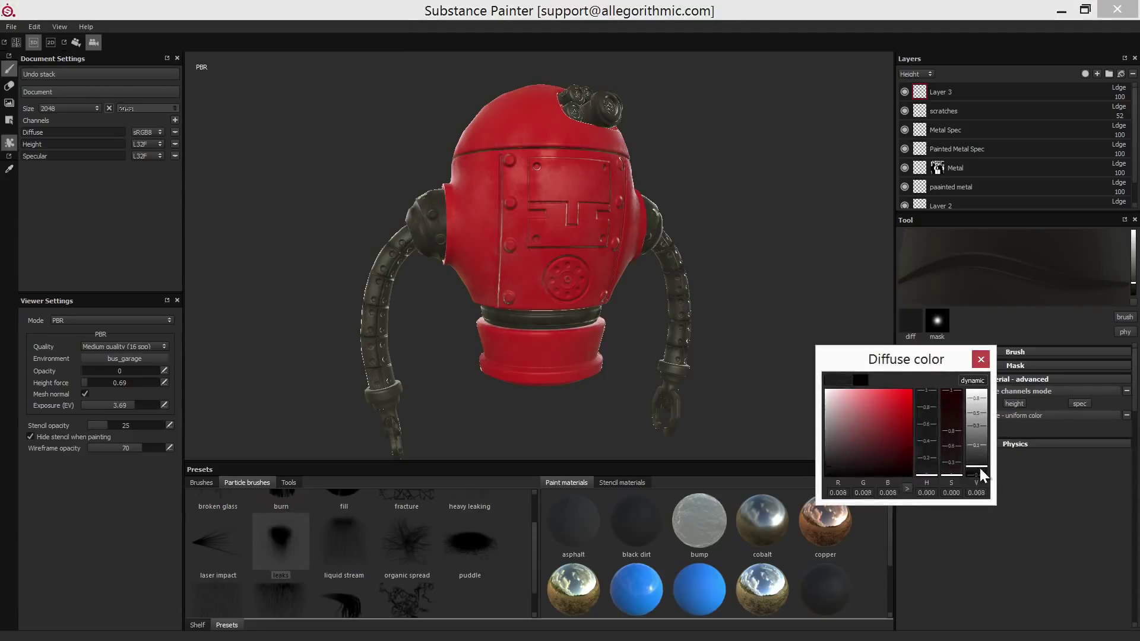
click(982, 359)
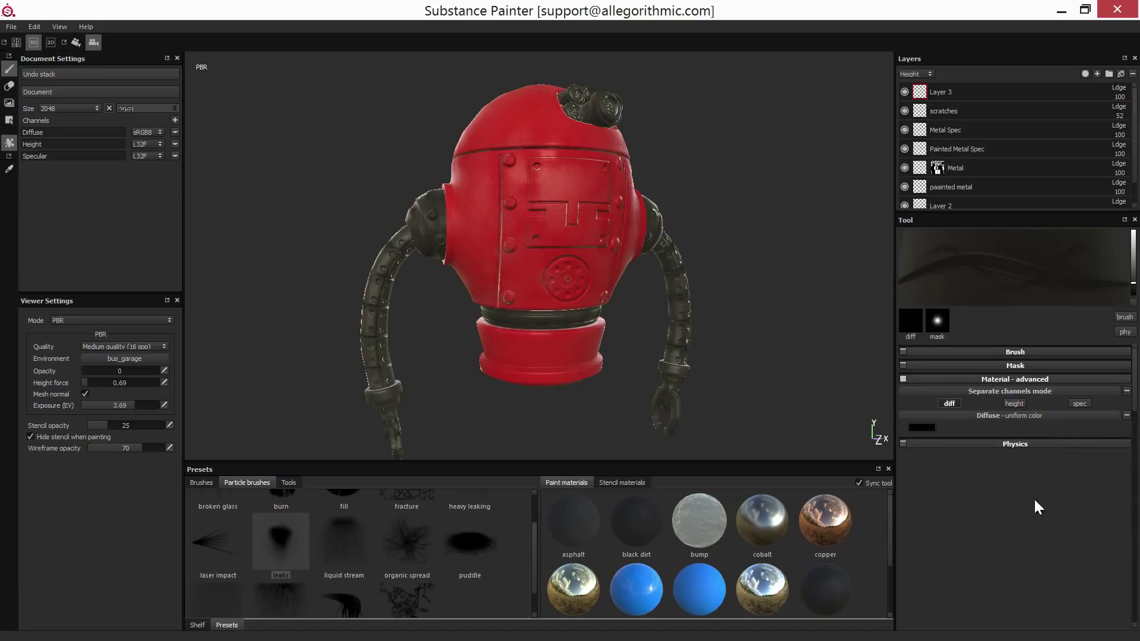
Expand the leaks brush's advanced Physics settings and examine its emitter and receiver parameters.
click(1018, 444)
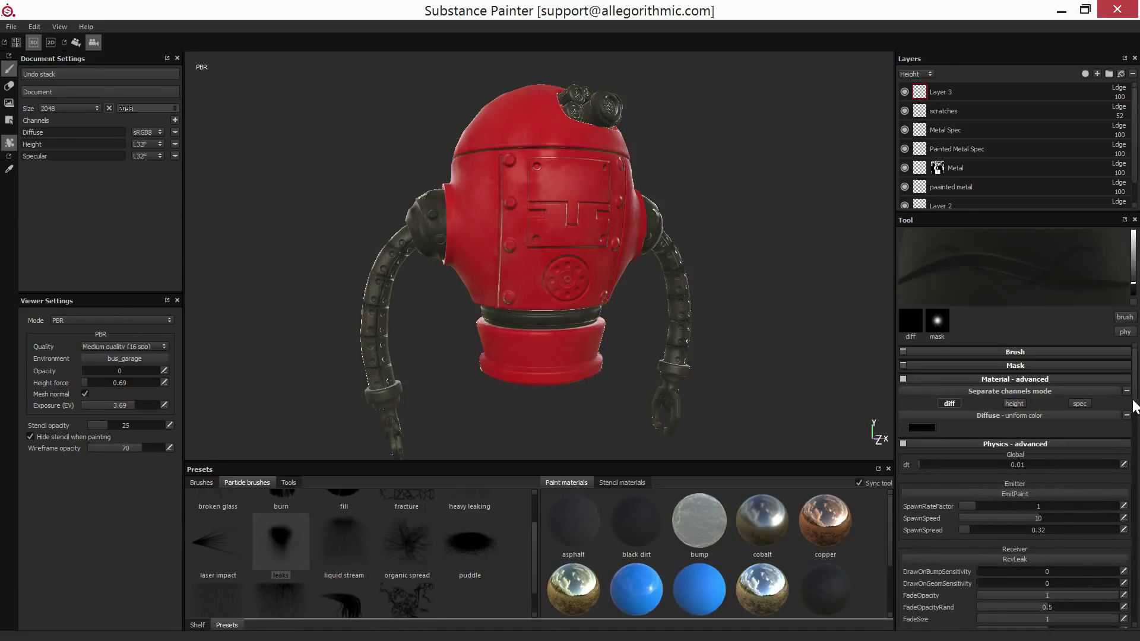
scroll(1134, 406, down, 4)
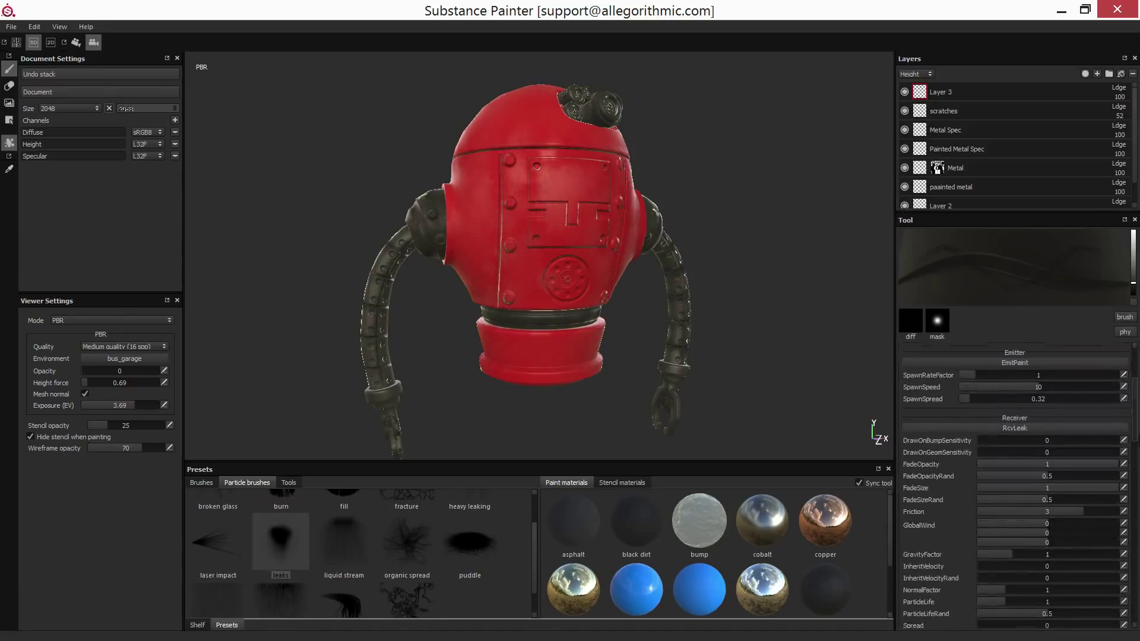
drag(1135, 430, 1134, 433)
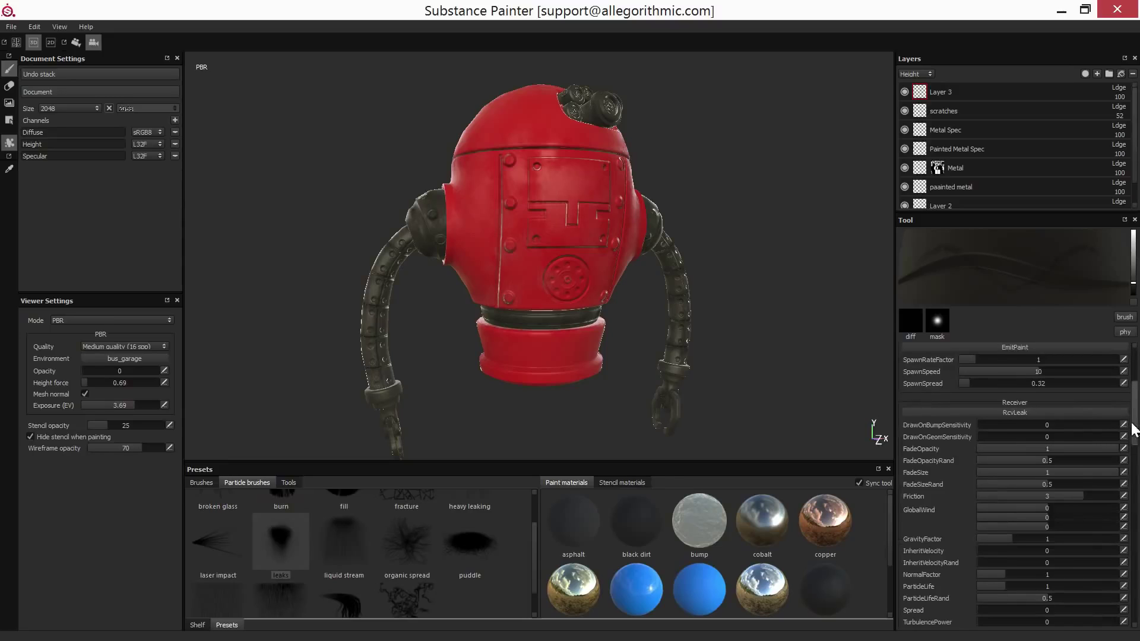
scroll(1134, 429, down, 3)
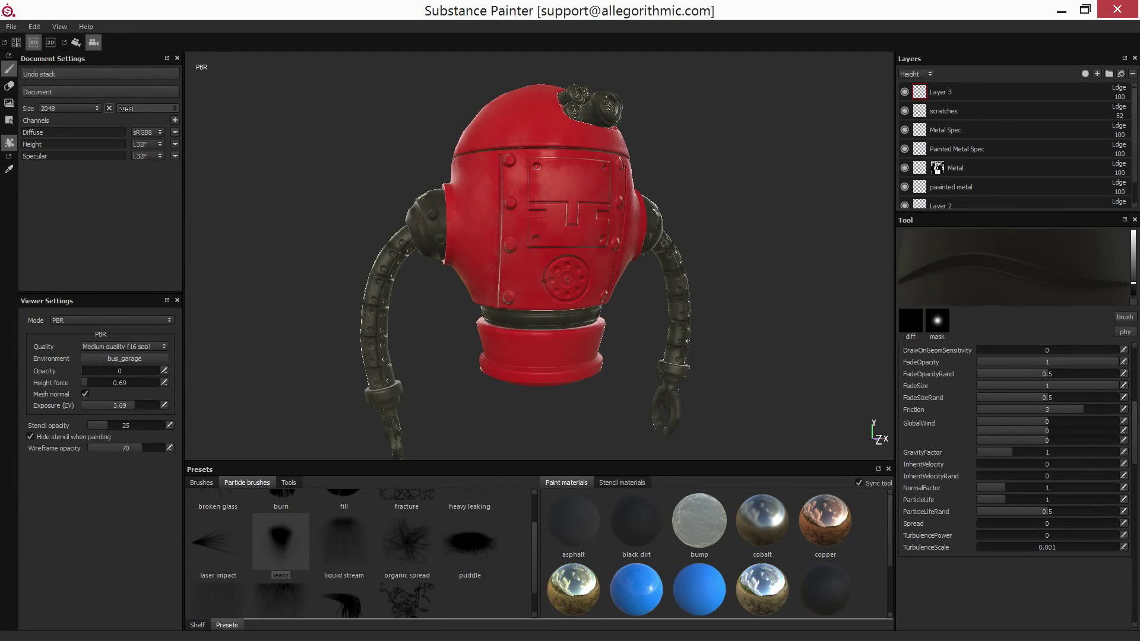
Paint trial leaks along the chest panel's upper edge and around the slots in its middle.
alt+drag(585, 243, 587, 259)
scroll(588, 260, up, 3)
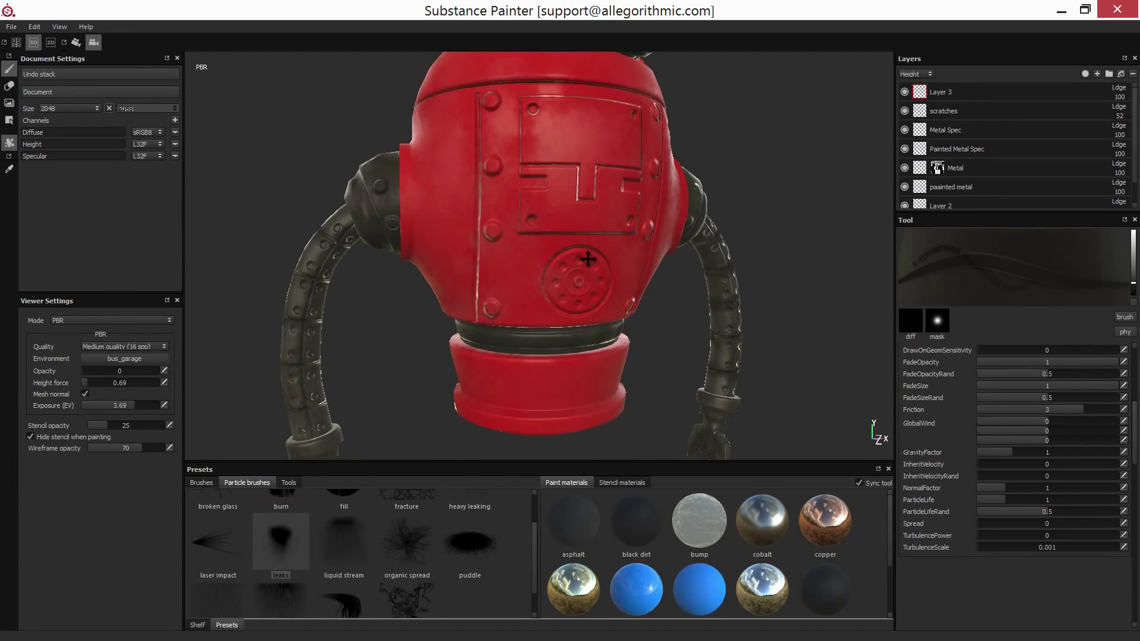
alt+middle_drag(588, 260, 562, 316)
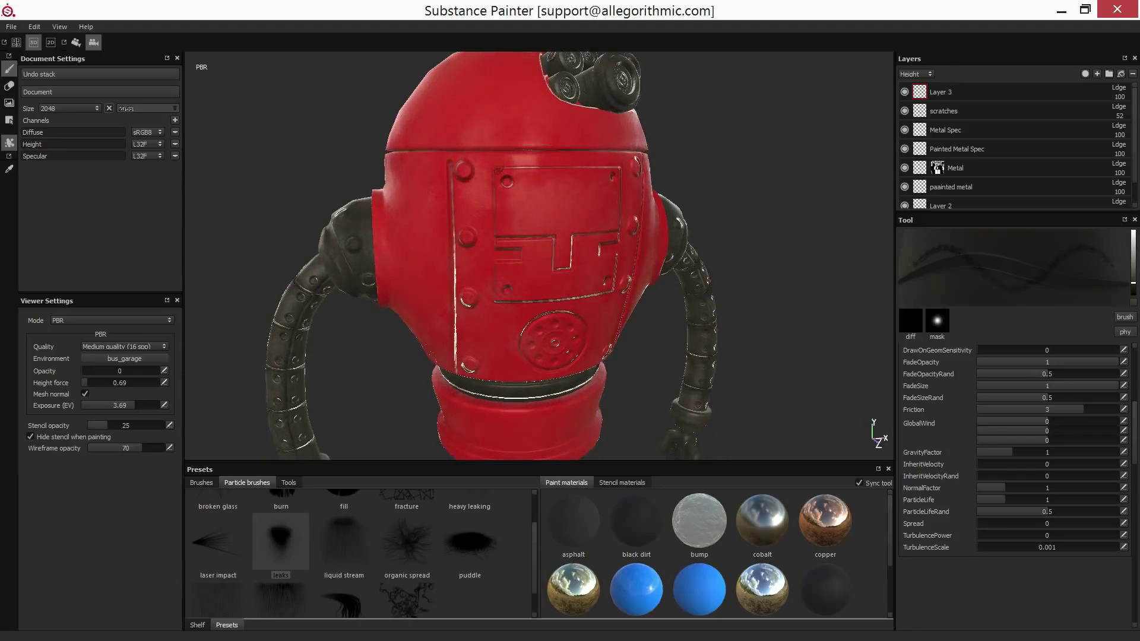
drag(498, 170, 605, 172)
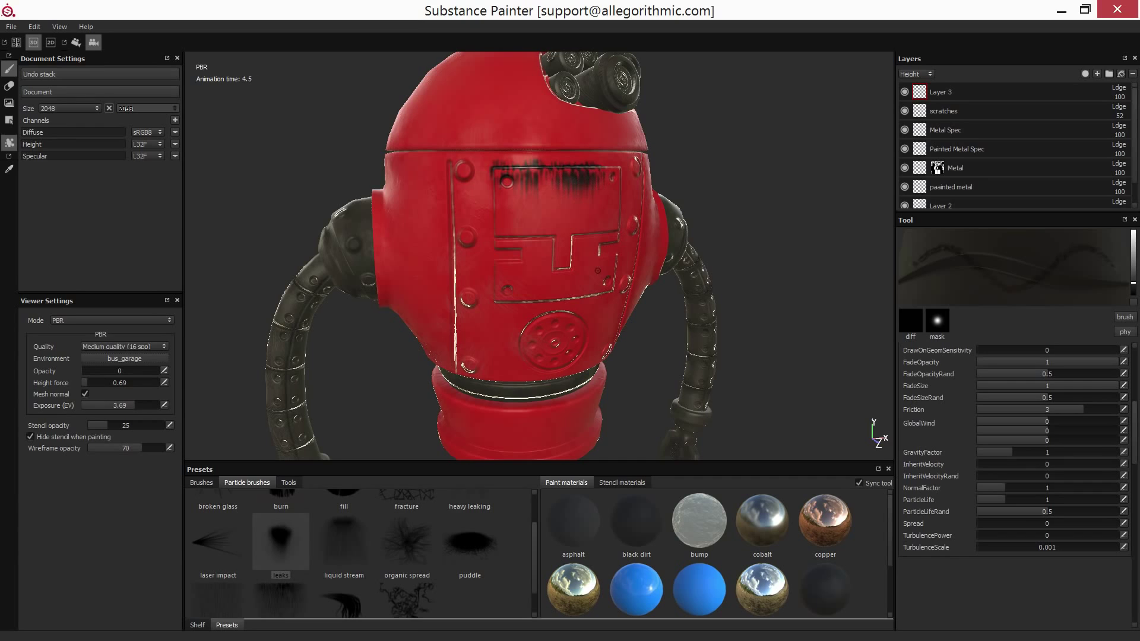
alt+drag(572, 234, 561, 212)
drag(504, 240, 549, 237)
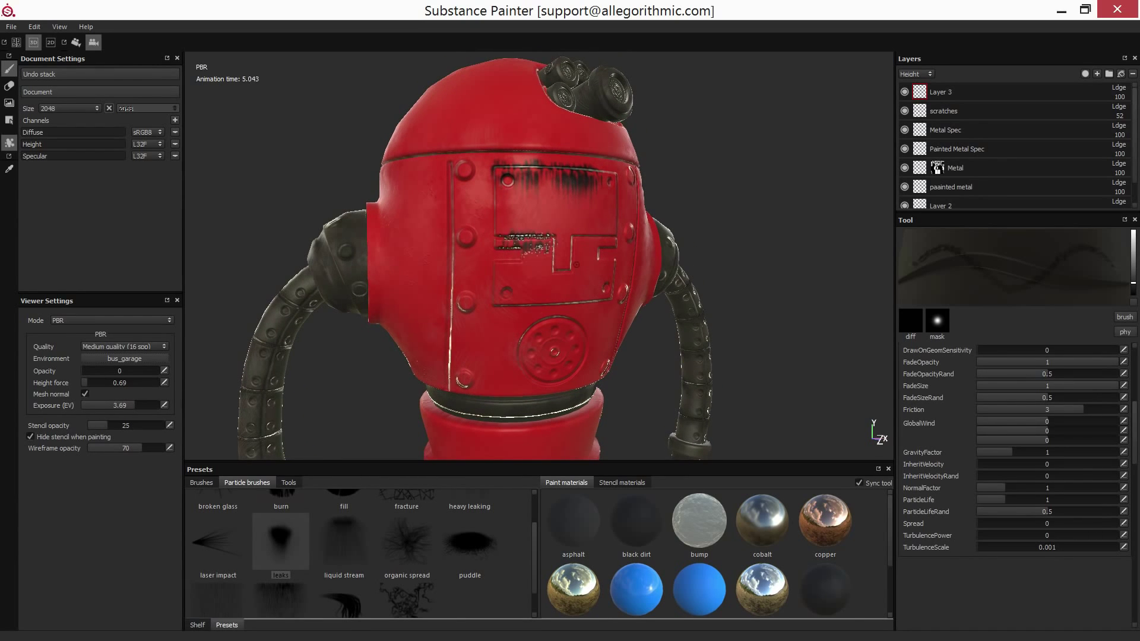
drag(554, 295, 585, 296)
drag(500, 252, 520, 250)
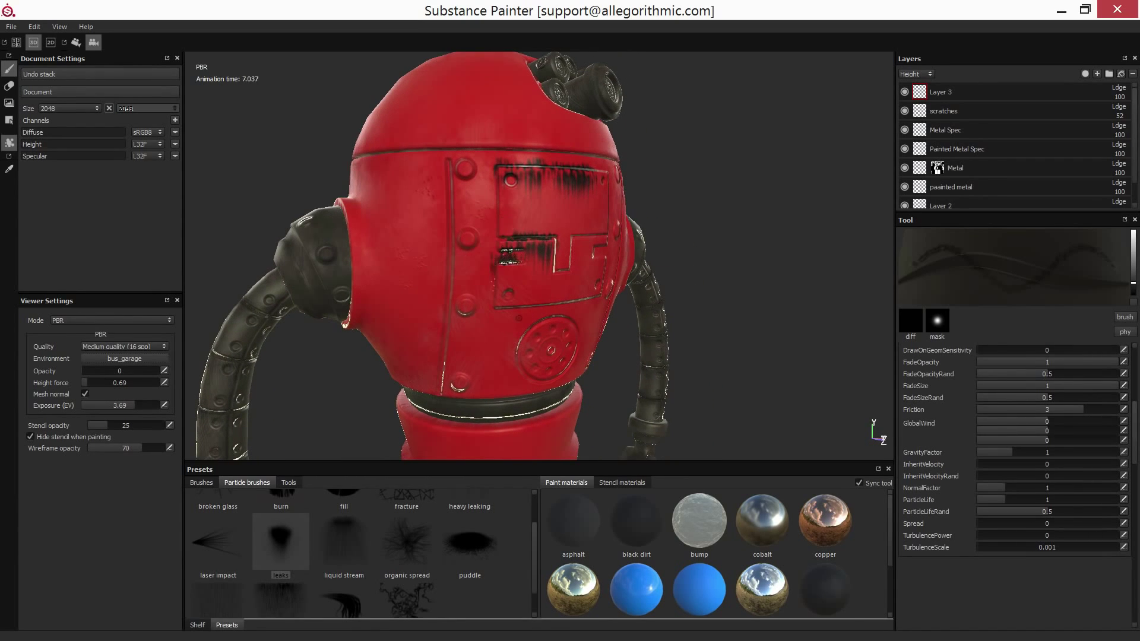
mouse_move(535, 294)
alt+mouse_down()
mouse_move(551, 292)
mouse_move(515, 304)
alt+mouse_up()
click(496, 268)
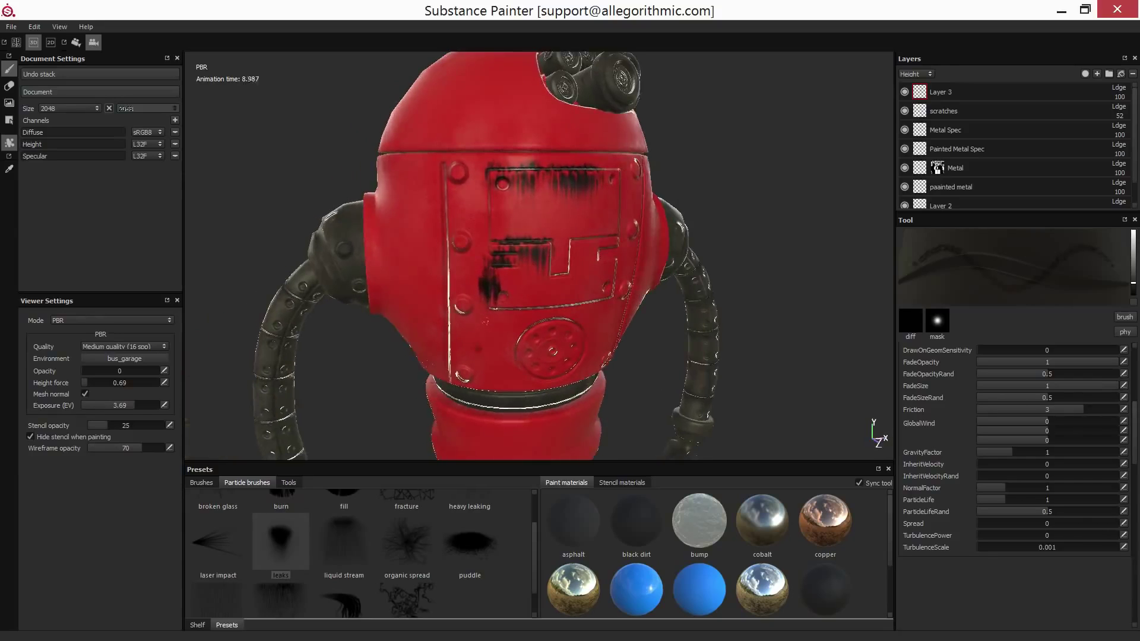
Undo all the trial leak strokes on the chest panel.
alt+drag(586, 276, 594, 288)
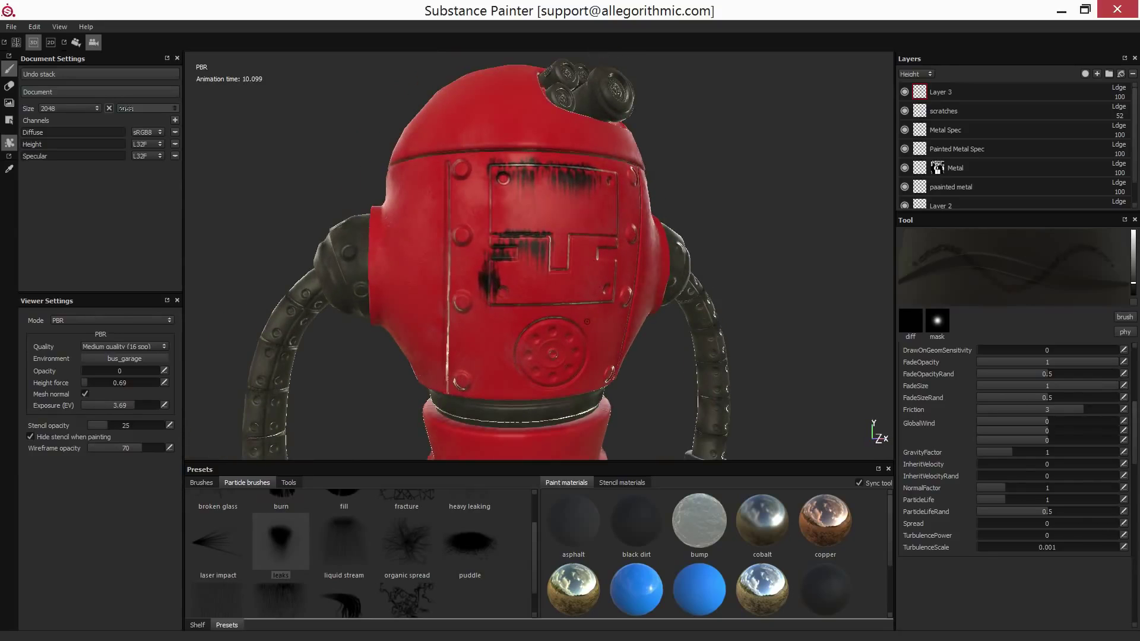
key(ctrl+z)
key(ctrl+z)
key(ctrl+z)
key(ctrl+z)
key(ctrl+z)
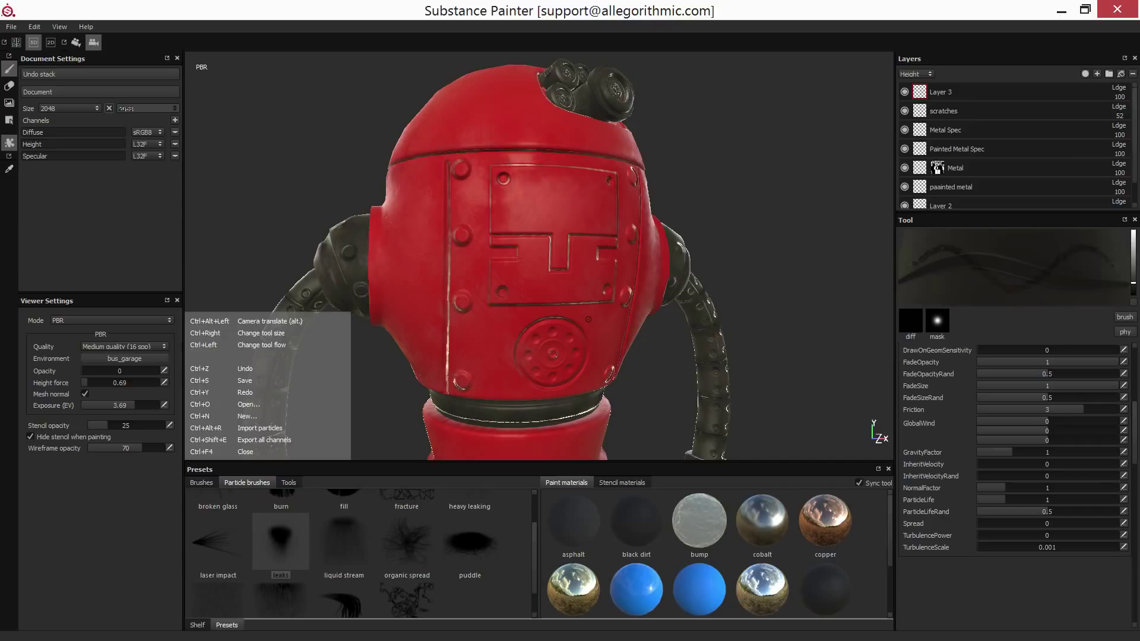
Paint a trial leak over the rivet at the chest panel's upper-left corner and inspect it.
alt+drag(545, 234, 549, 261)
click(581, 263)
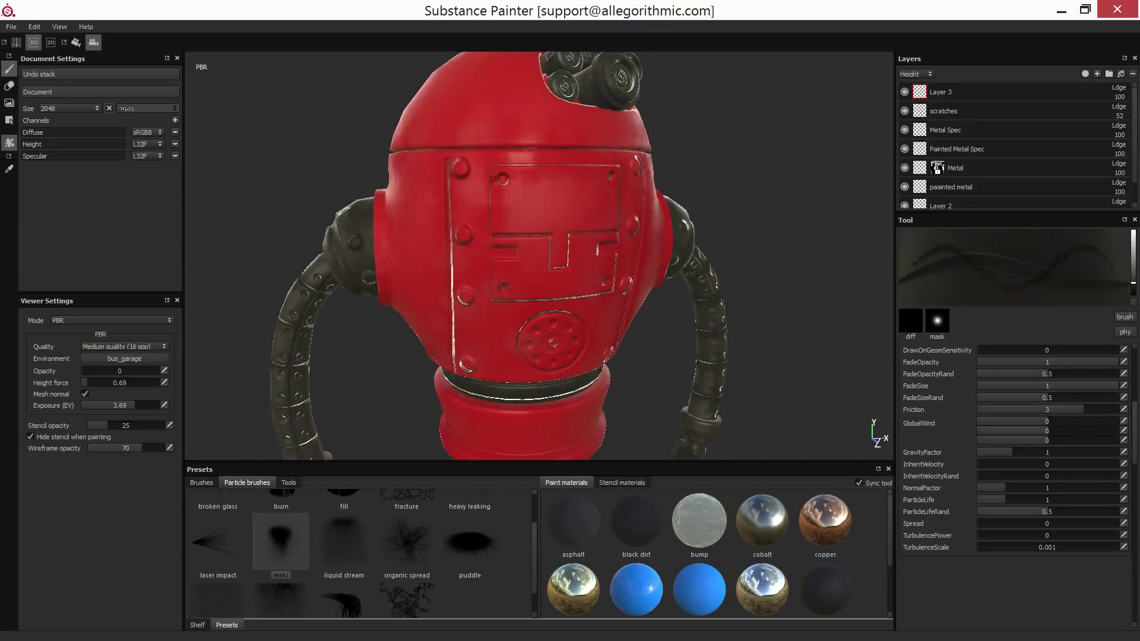
click(498, 164)
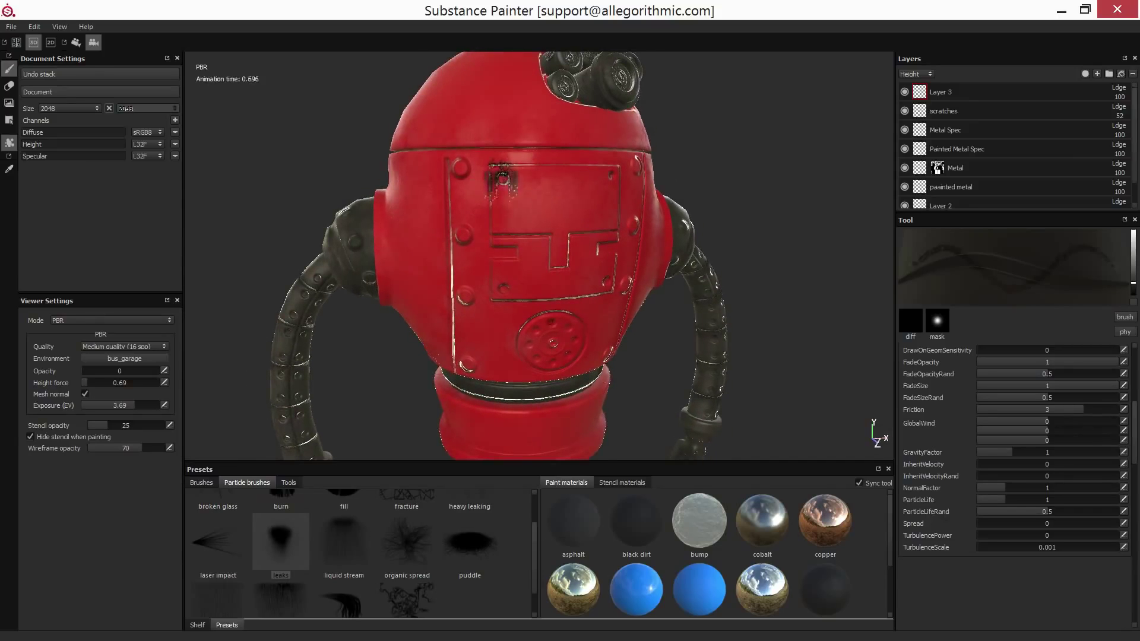
alt+drag(542, 229, 531, 217)
alt+middle_drag(530, 218, 531, 235)
alt+drag(531, 235, 577, 228)
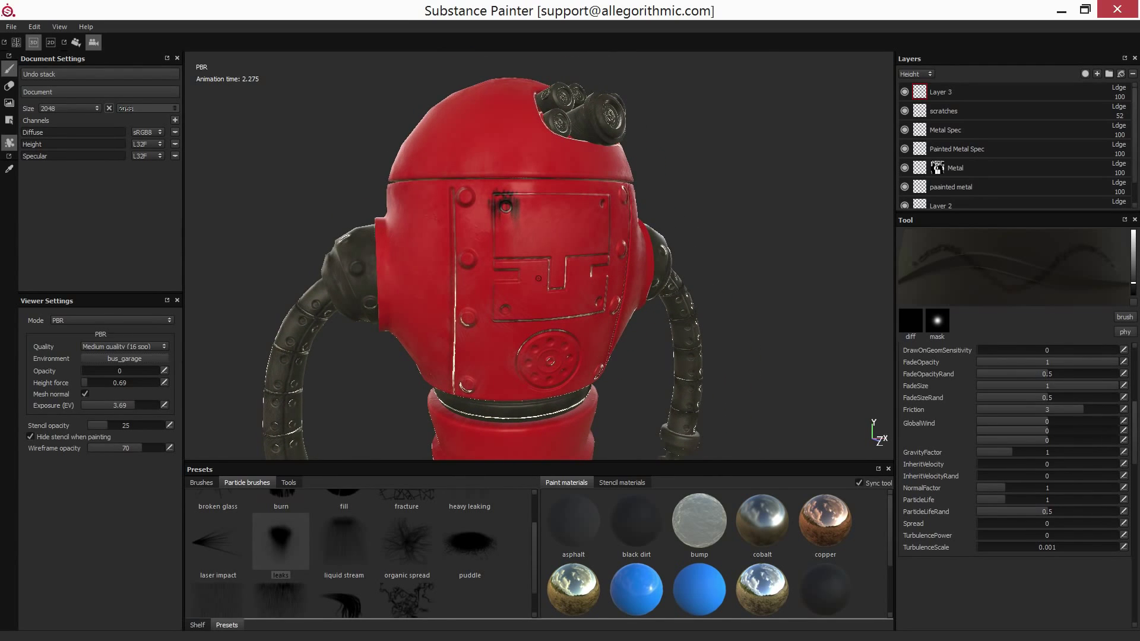
alt+drag(572, 281, 585, 255)
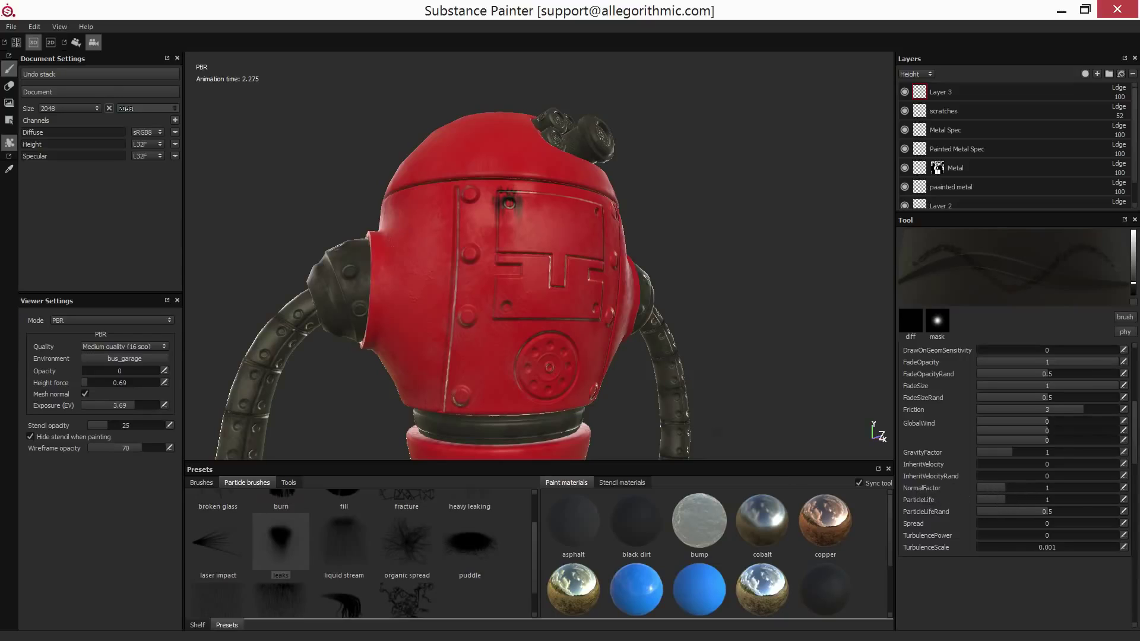
Set the leaks brush's NormalFactor to 2.33 and undo the trial leak.
drag(1004, 491, 1018, 488)
key(ctrl+z)
Test the leaks brush on the chest panel's upper-left rivet and along its middle groove, and inspect the drips from several angles.
alt+drag(511, 215, 513, 233)
click(509, 195)
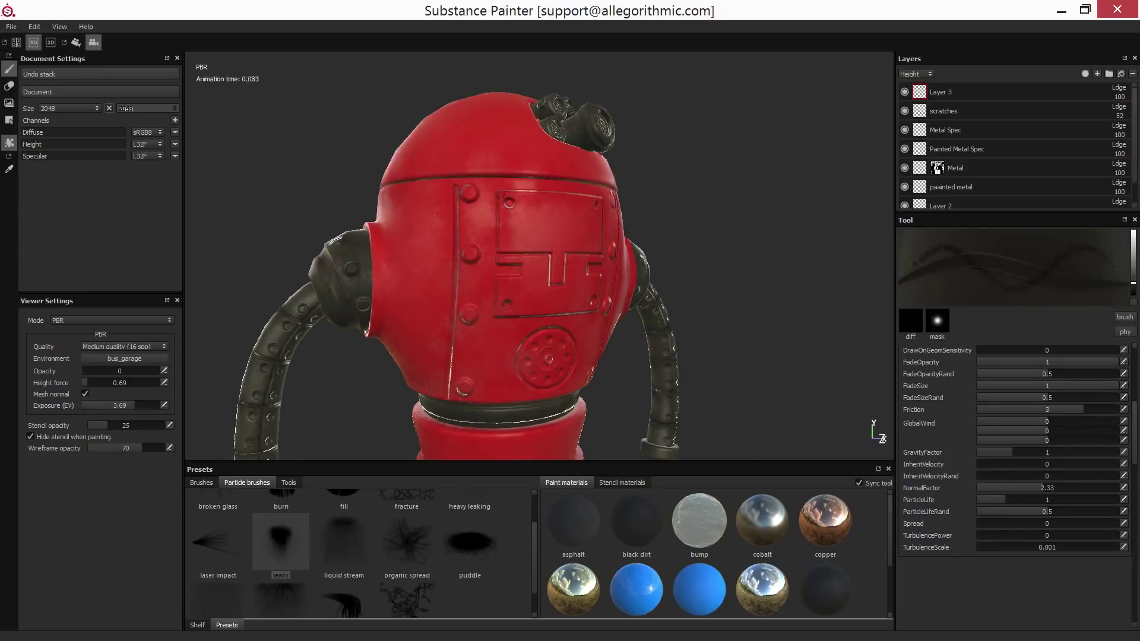
alt+drag(555, 347, 535, 348)
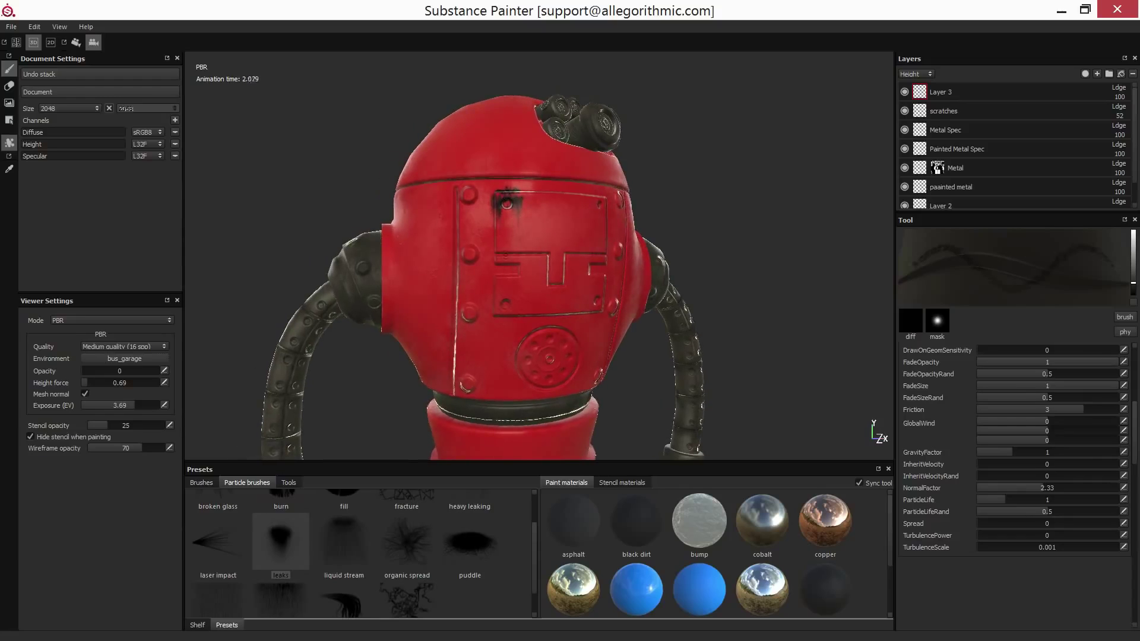
click(515, 254)
click(546, 258)
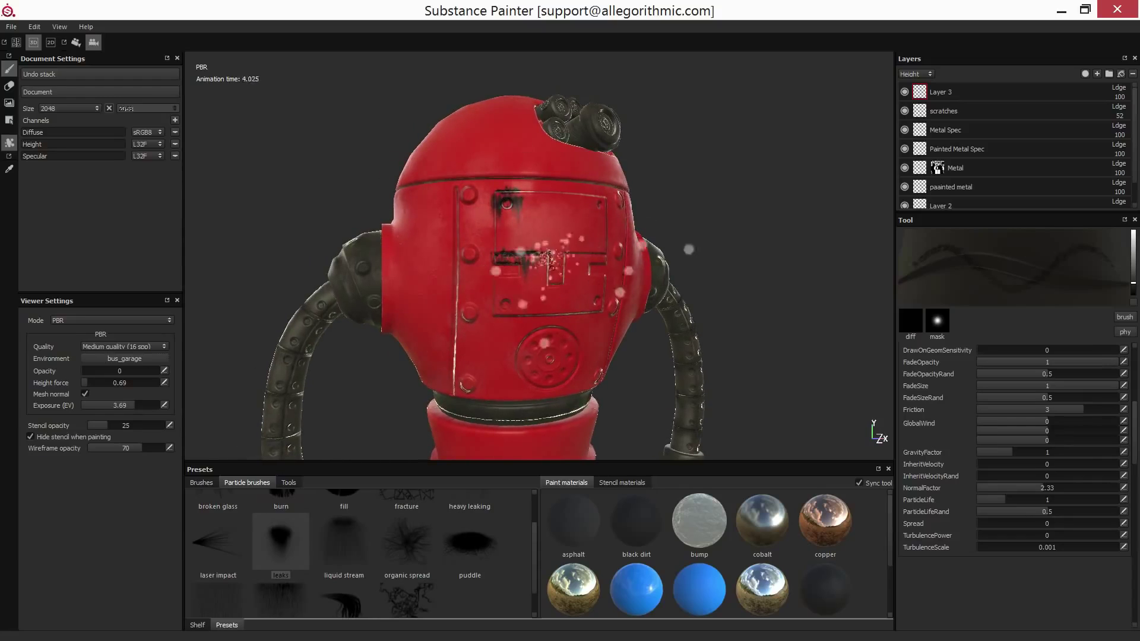
alt+drag(575, 330, 547, 311)
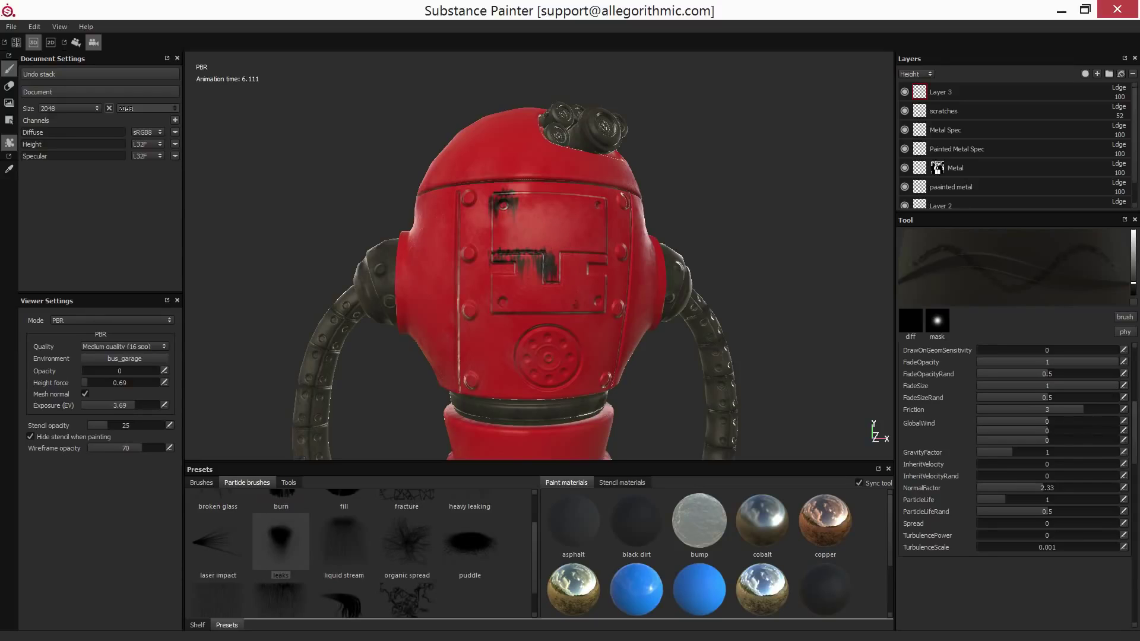
alt+drag(576, 305, 578, 333)
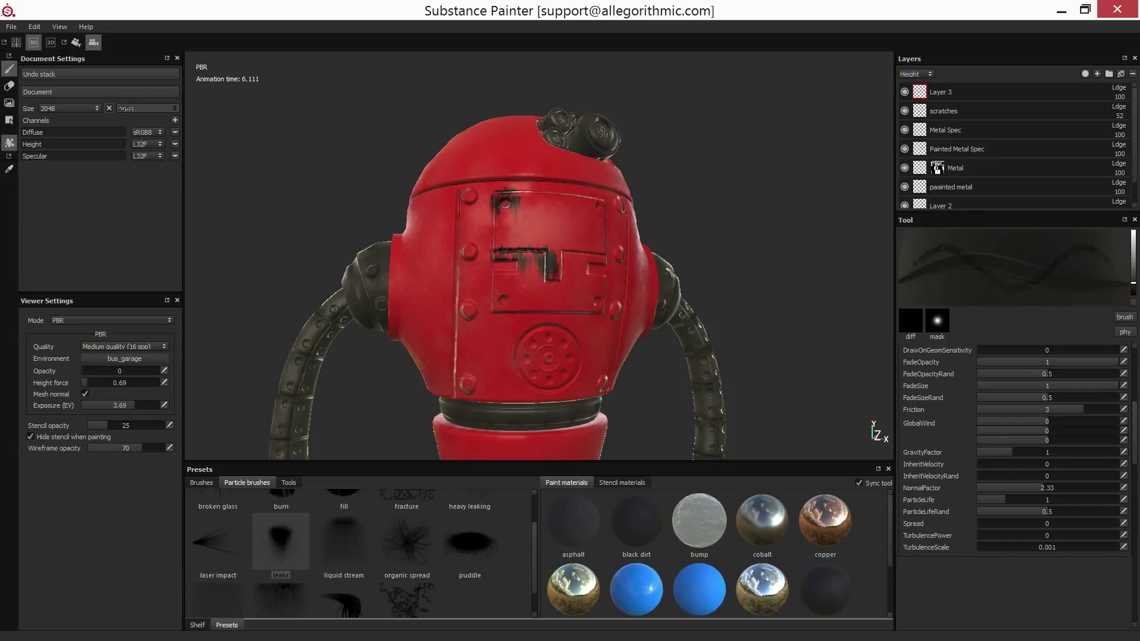
alt+drag(560, 303, 574, 328)
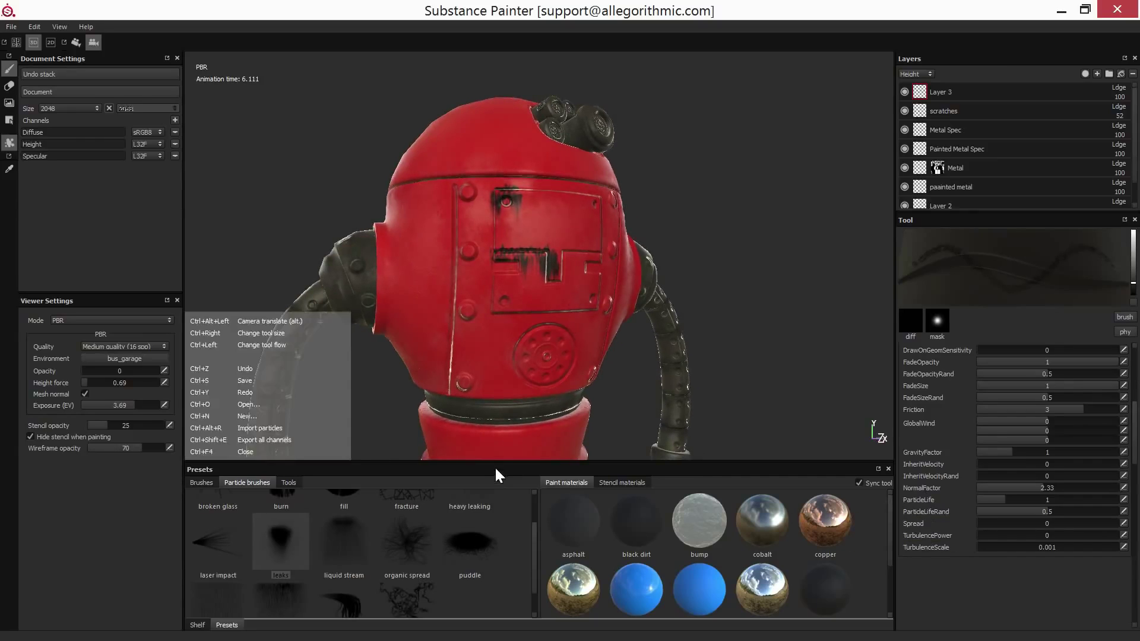
Undo the test leaks and set the leaks brush's GravityFactor to 2.07.
key(ctrl+z)
key(ctrl+z)
key(ctrl+z)
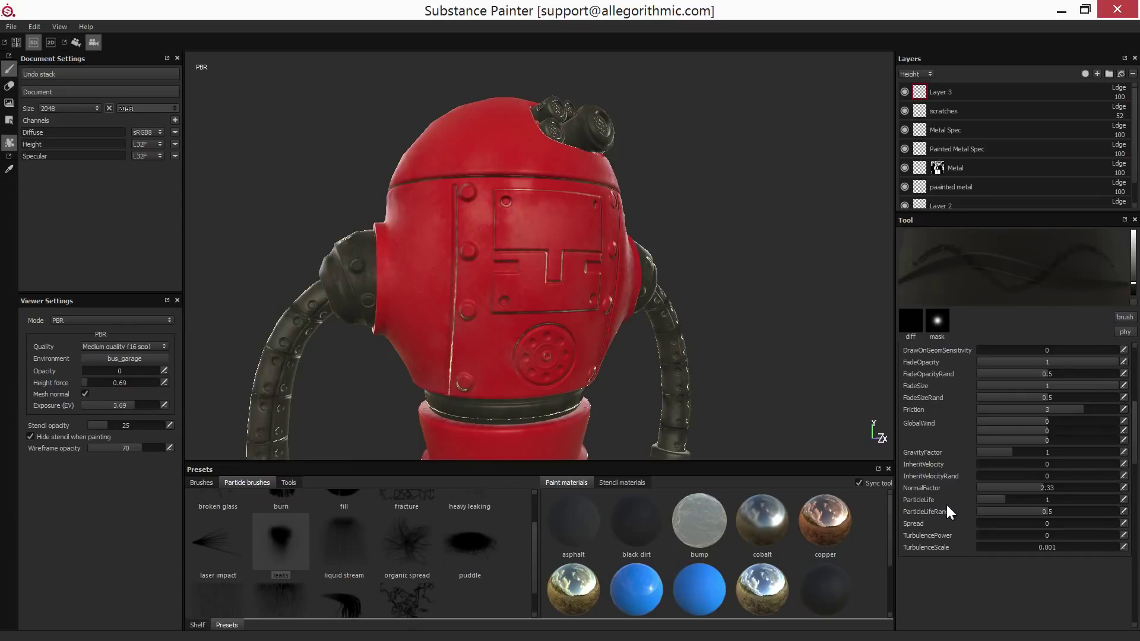
drag(1014, 451, 1048, 459)
Paint dark leaks running down from the chest panel's upper-left corner over its rivet.
click(496, 197)
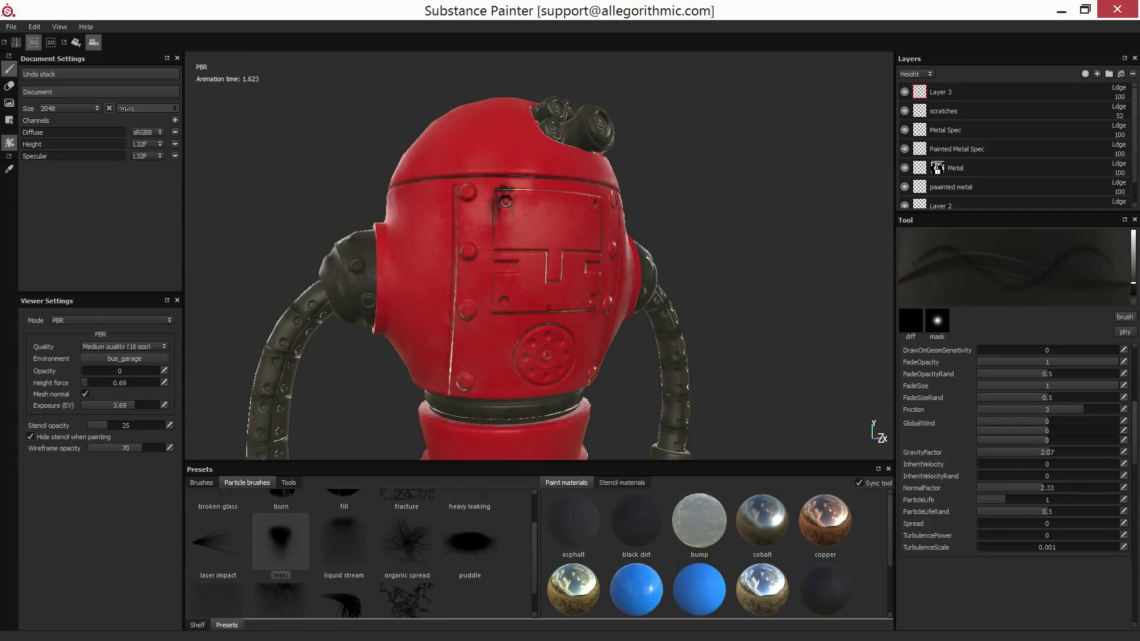
alt+drag(535, 238, 522, 276)
alt+right_drag(523, 276, 512, 241)
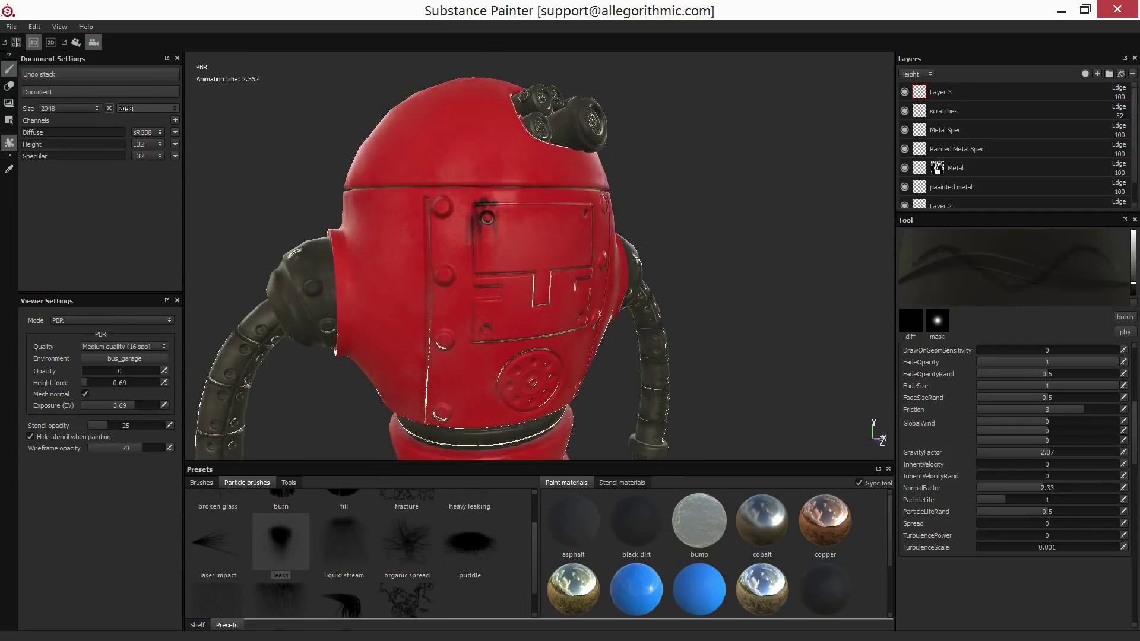
click(480, 200)
Try a row of leaks along the chest panel's upper edge and undo it.
mouse_move(514, 221)
alt+mouse_down()
mouse_move(527, 310)
mouse_move(523, 219)
mouse_move(544, 205)
alt+mouse_up()
alt+drag(597, 305, 618, 300)
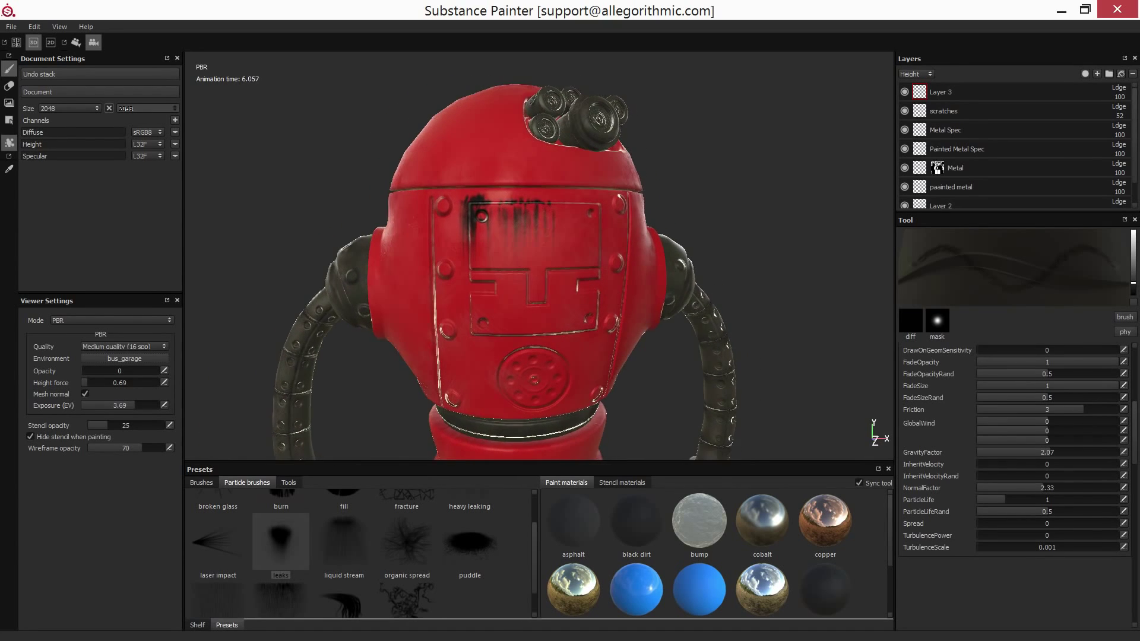
alt+drag(578, 261, 588, 289)
key(ctrl+z)
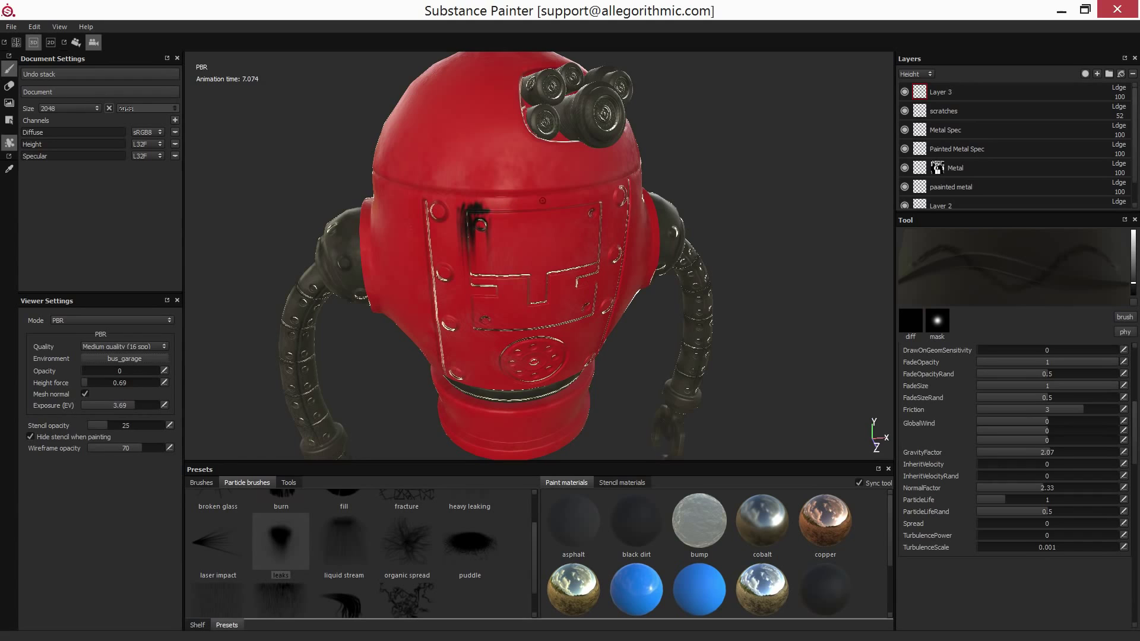
Paint a row of leaks along the left half of the chest panel's upper edge.
alt+drag(527, 224, 533, 251)
drag(496, 211, 549, 209)
alt+drag(568, 287, 528, 205)
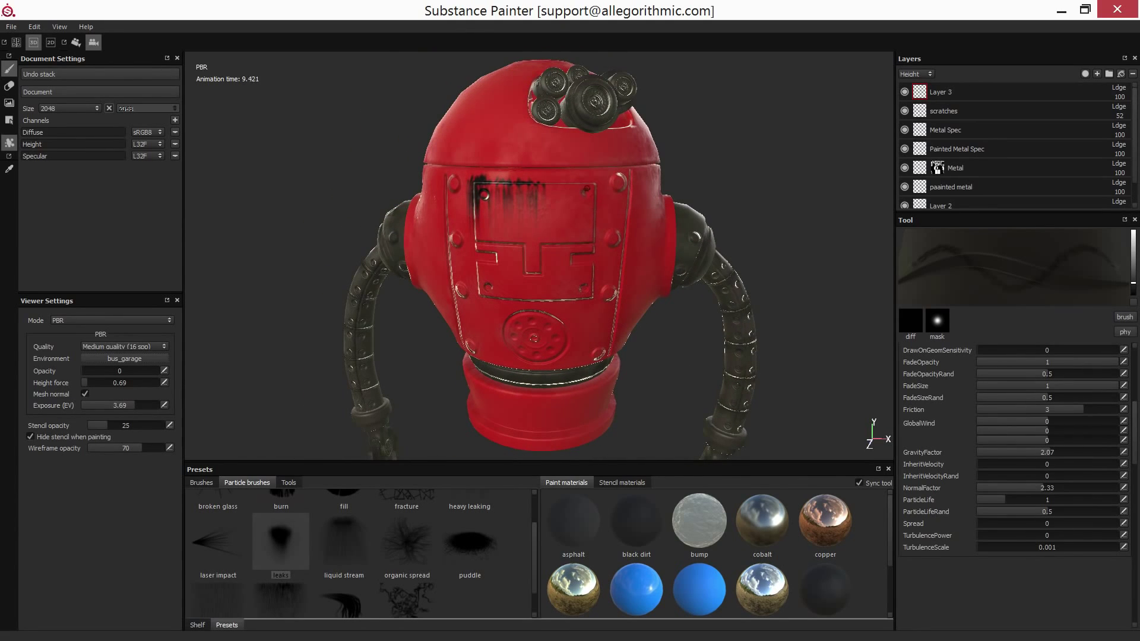
Paint leaks at the chest panel's upper-right rivet, in its right-hand slot and below its lower edge.
click(586, 189)
alt+drag(603, 287, 599, 258)
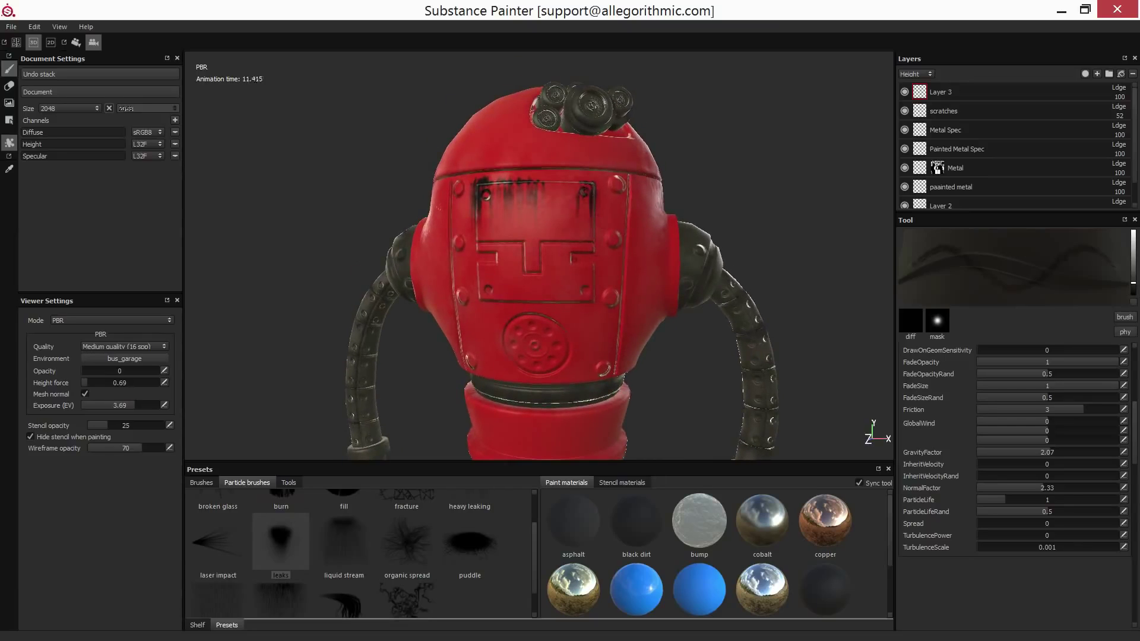
click(577, 264)
click(590, 262)
alt+drag(590, 310, 601, 315)
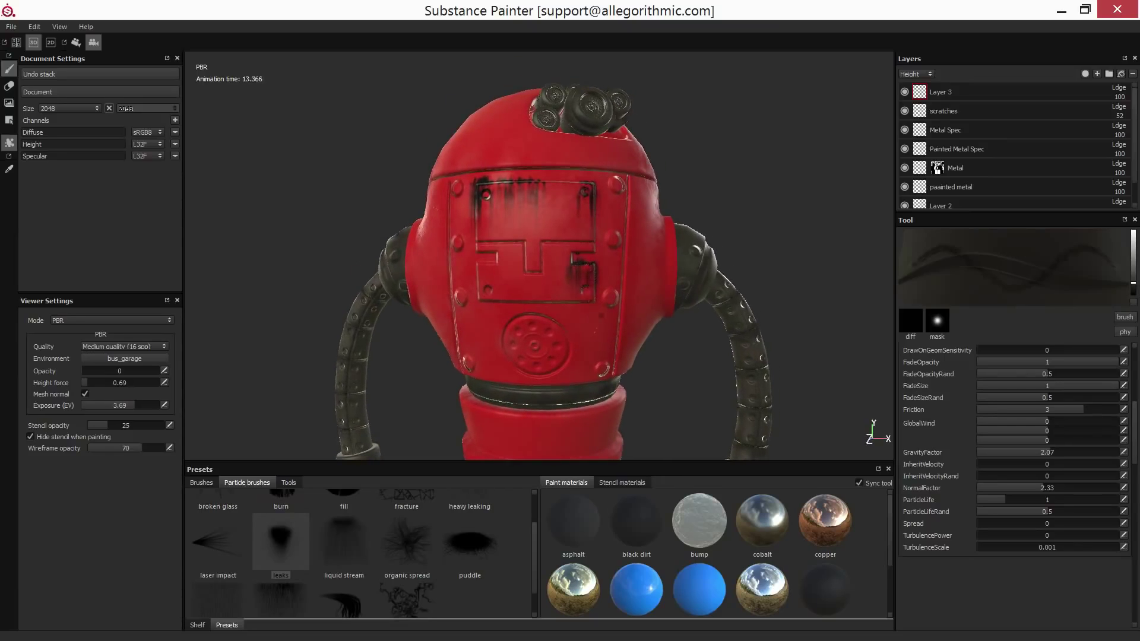
click(571, 302)
Paint leaks around the upper rim and left side of the round vent below the chest panel.
alt+drag(539, 346, 579, 330)
click(532, 315)
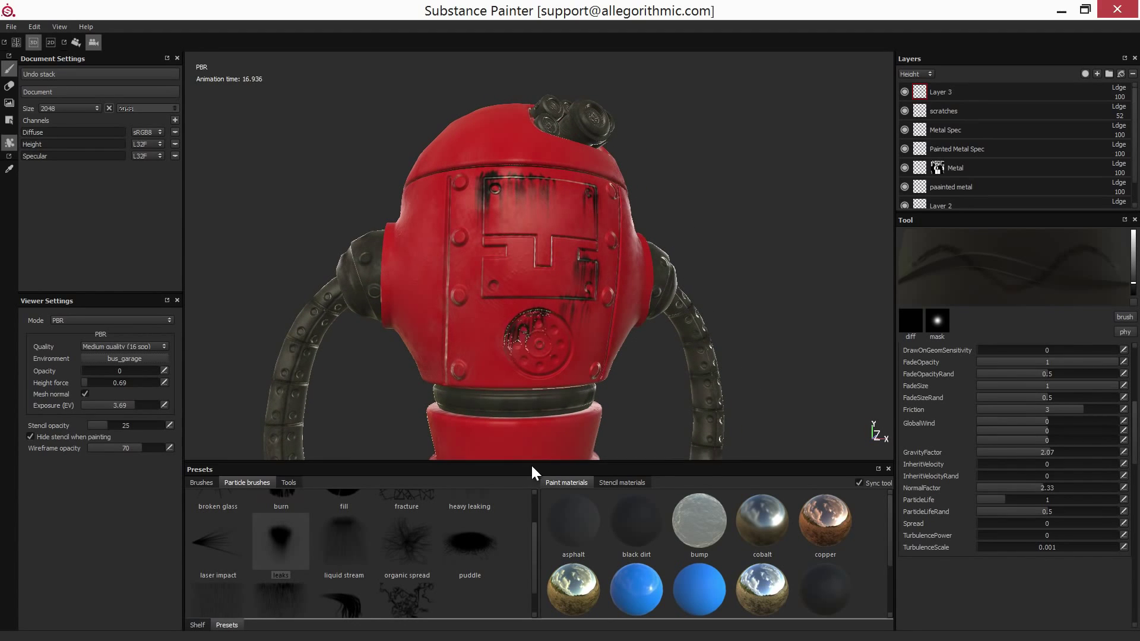
click(544, 310)
alt+drag(558, 333, 602, 330)
alt+drag(522, 346, 534, 343)
click(515, 326)
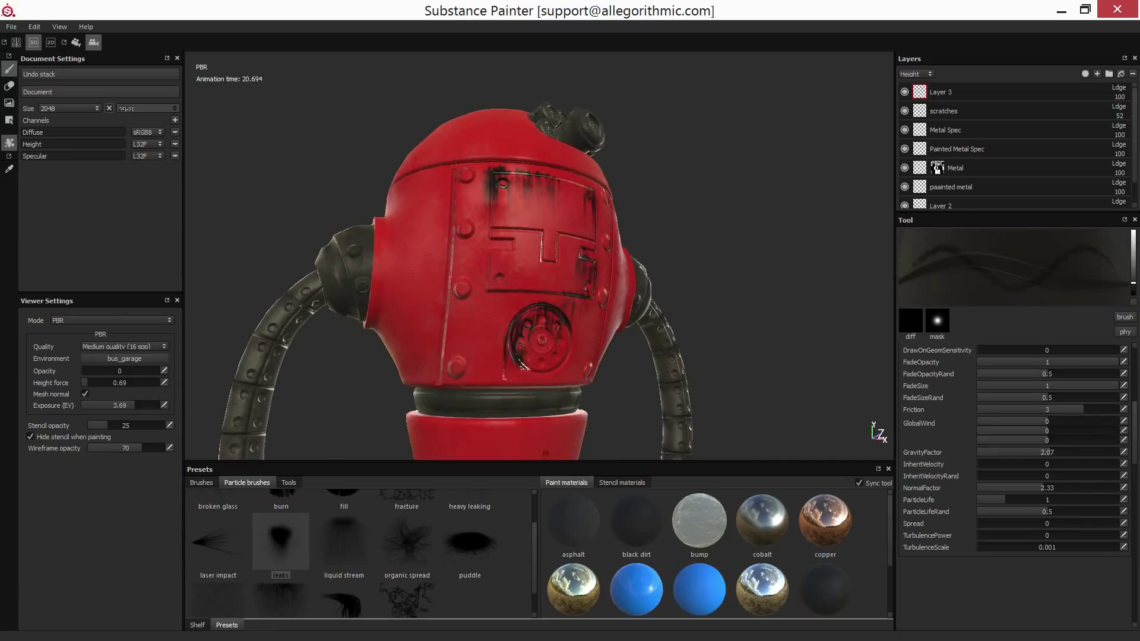
Paint a row of leaks running down from the upper rim of the red base below the torso.
mouse_move(580, 373)
alt+mouse_down()
mouse_move(514, 379)
mouse_move(601, 347)
alt+mouse_up()
click(520, 376)
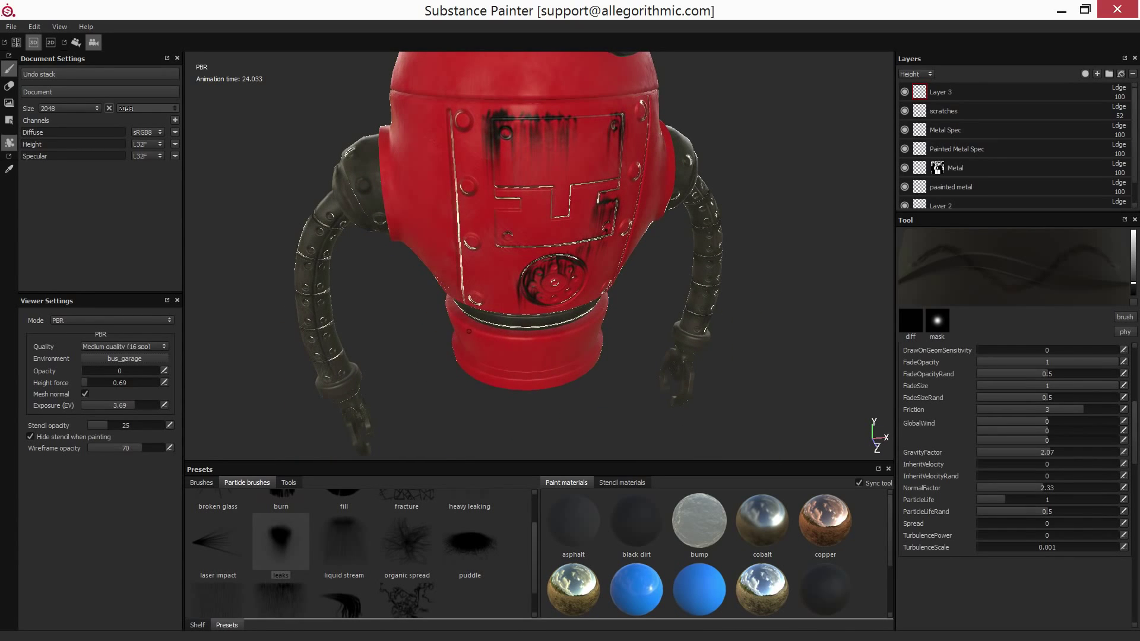
drag(468, 331, 510, 341)
alt+drag(555, 376, 523, 374)
mouse_move(515, 330)
mouse_down()
mouse_move(554, 338)
mouse_move(601, 326)
mouse_up()
mouse_move(609, 368)
alt+mouse_down()
mouse_move(599, 327)
mouse_move(553, 356)
mouse_move(658, 306)
alt+mouse_up()
mouse_move(571, 383)
alt+mouse_down()
mouse_move(619, 366)
mouse_move(537, 396)
alt+mouse_up()
mouse_move(399, 344)
mouse_down()
mouse_move(484, 352)
mouse_move(398, 333)
mouse_up()
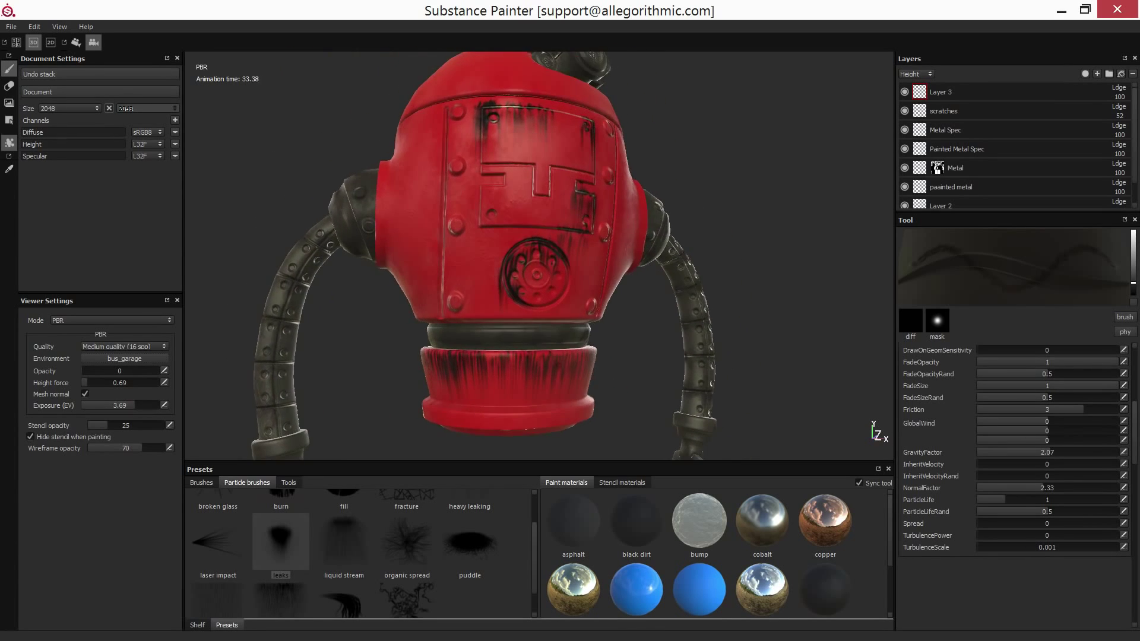
Paint leaks on the column of rivets along the seam to the left of the chest panel.
scroll(644, 178, down, 2)
alt+middle_drag(644, 179, 669, 249)
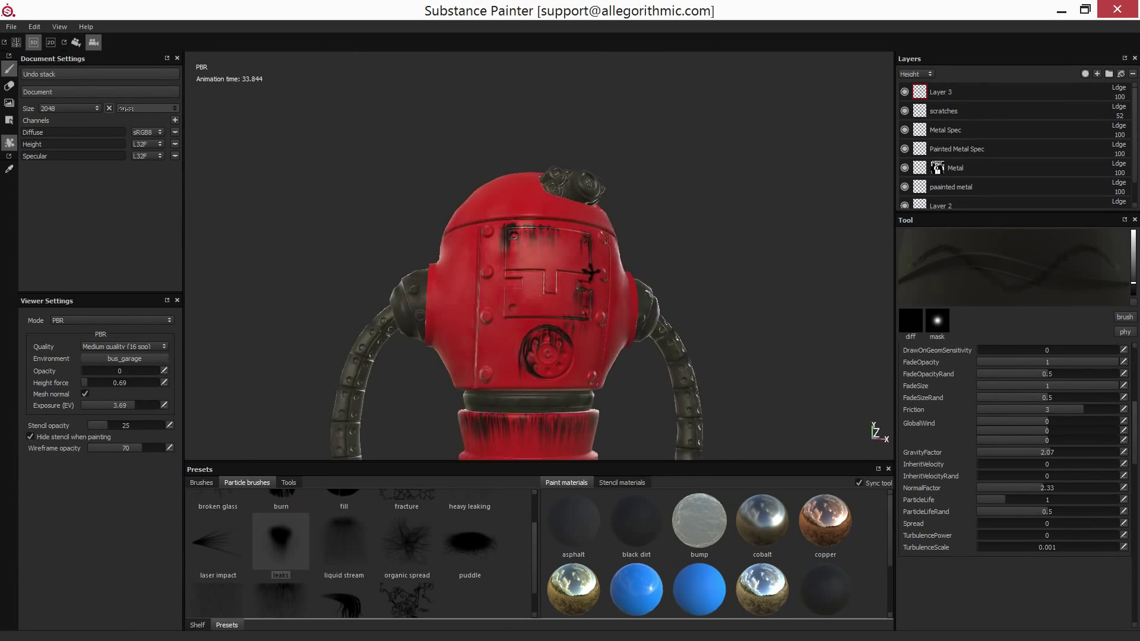
alt+drag(590, 272, 638, 291)
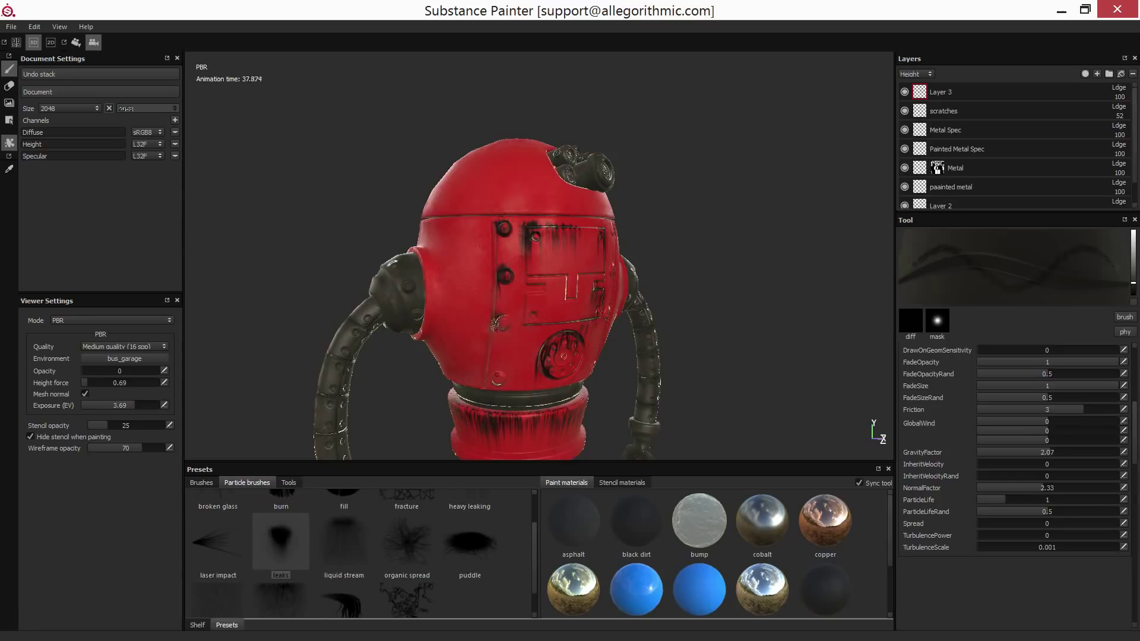
alt+drag(505, 356, 505, 335)
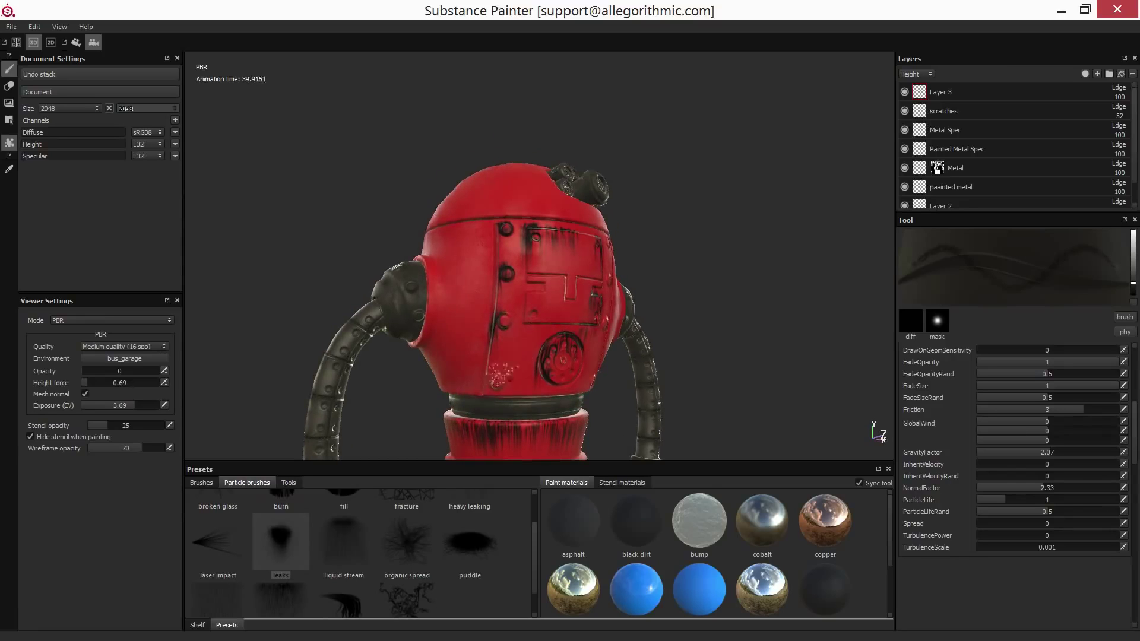
click(499, 377)
alt+drag(498, 378, 415, 369)
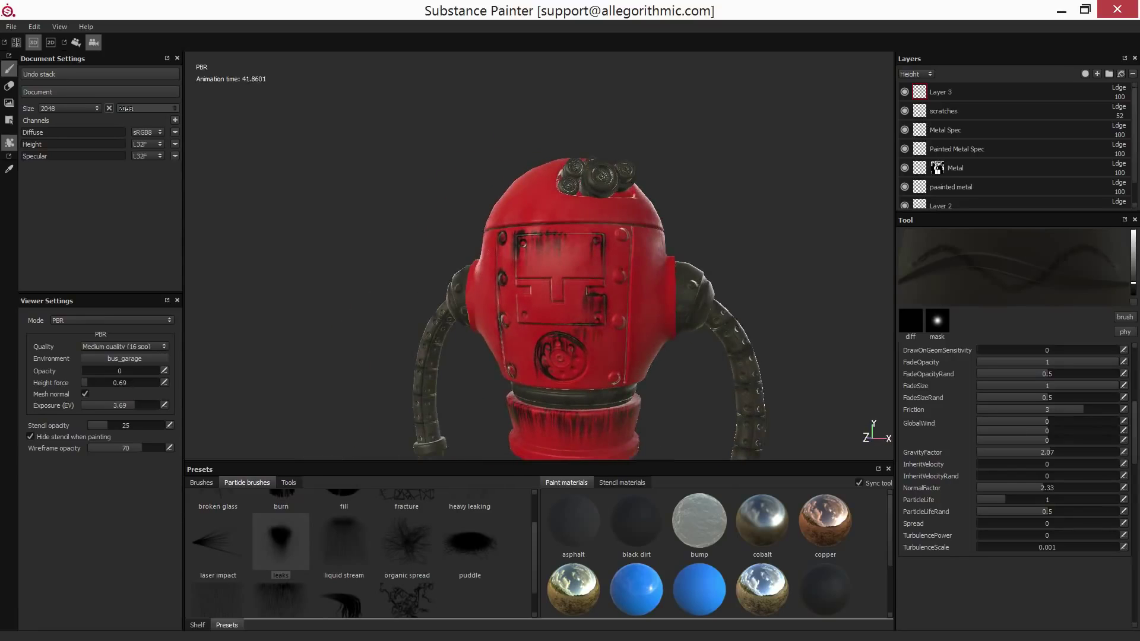
Paint leaks on the rivets along the seam to the right of the chest panel.
click(625, 269)
alt+drag(625, 268, 594, 270)
click(628, 302)
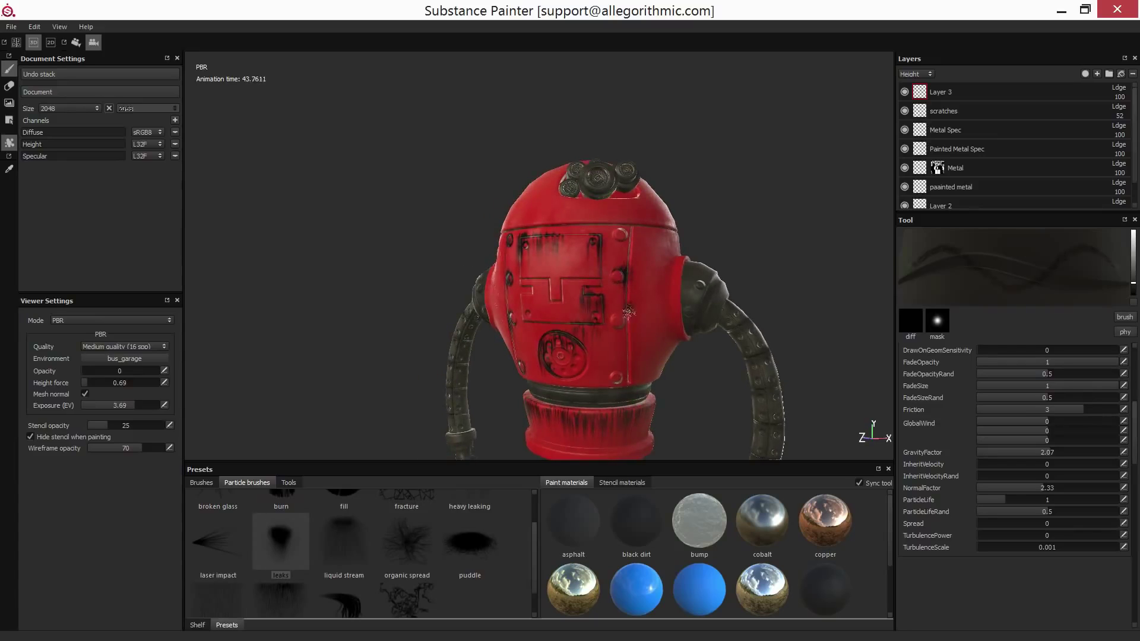
alt+drag(635, 337, 634, 316)
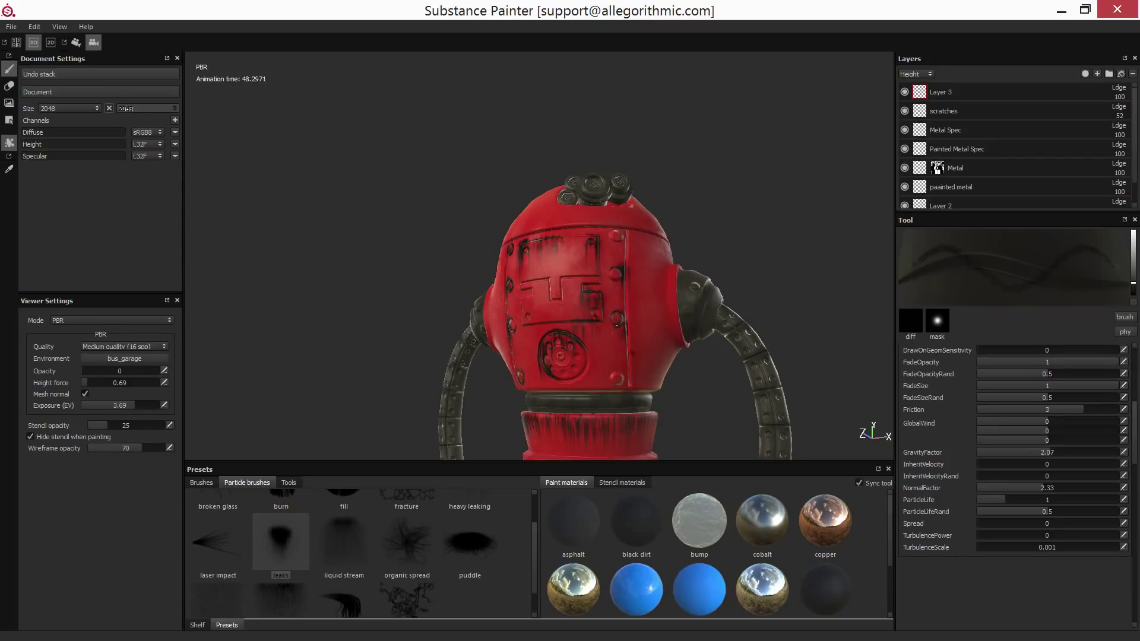
Paint leaks around the robot's left-hand shoulder joint and along the bands of the arm below it.
mouse_move(630, 351)
alt+mouse_down()
mouse_move(653, 360)
mouse_move(543, 228)
mouse_move(532, 184)
mouse_move(552, 235)
mouse_move(439, 246)
alt+mouse_up()
drag(423, 311, 450, 316)
mouse_move(432, 271)
mouse_down()
mouse_move(456, 279)
mouse_move(442, 270)
mouse_up()
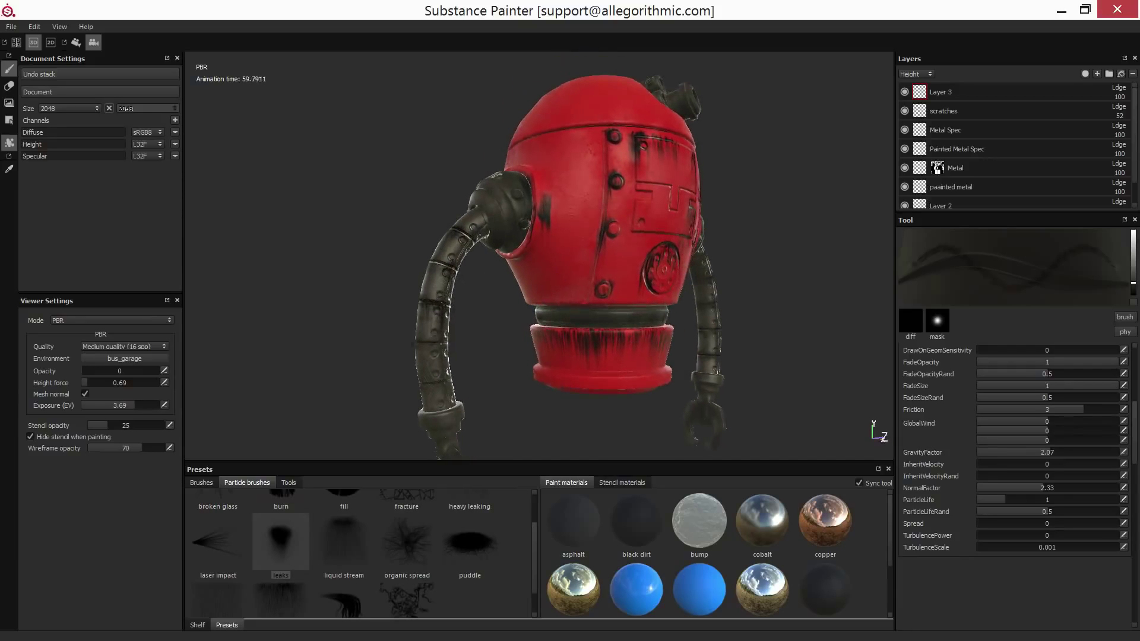
mouse_move(419, 343)
mouse_down()
mouse_move(446, 345)
mouse_move(451, 389)
mouse_move(425, 357)
mouse_up()
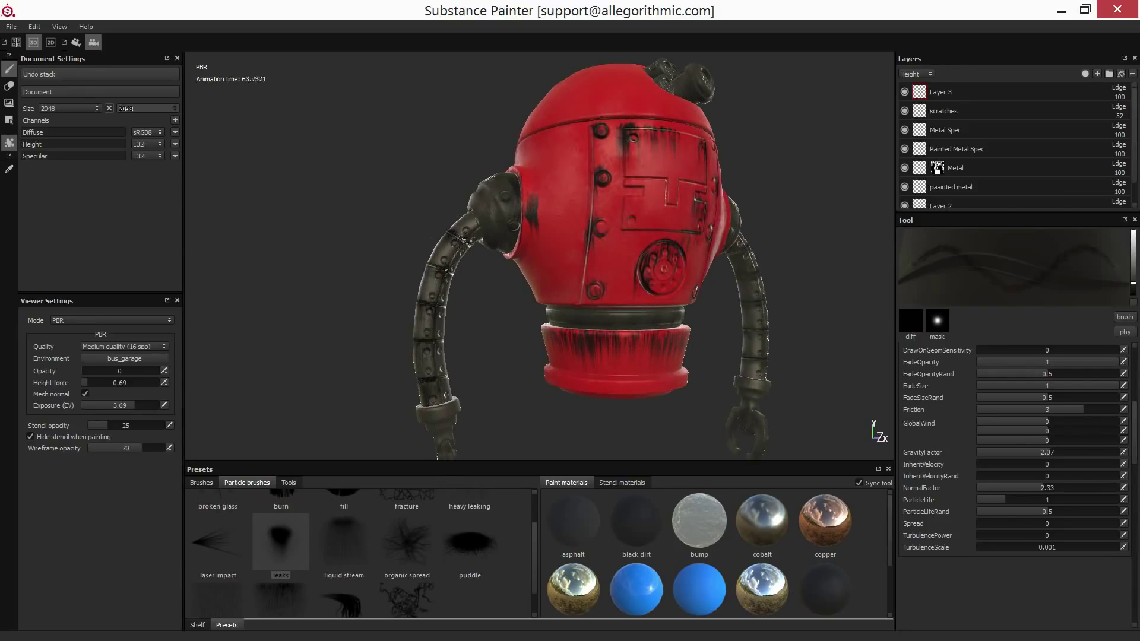
alt+drag(509, 331, 514, 284)
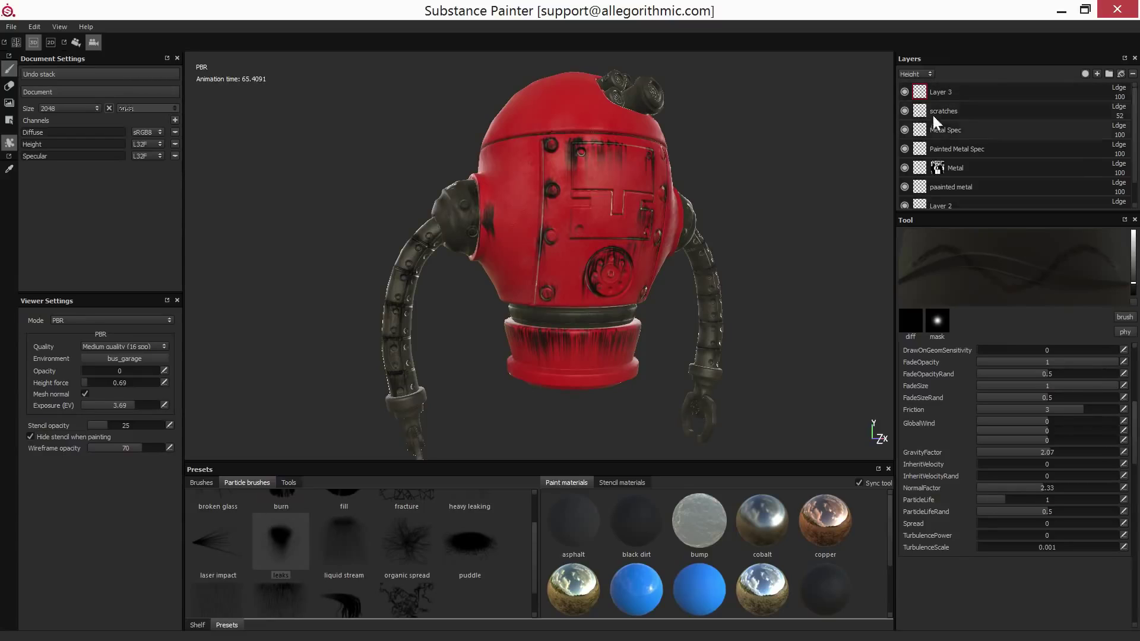
Hide every layer below Layer 3, from scratches down to Layer 1, leaving only the leaks layer shown.
drag(904, 109, 916, 229)
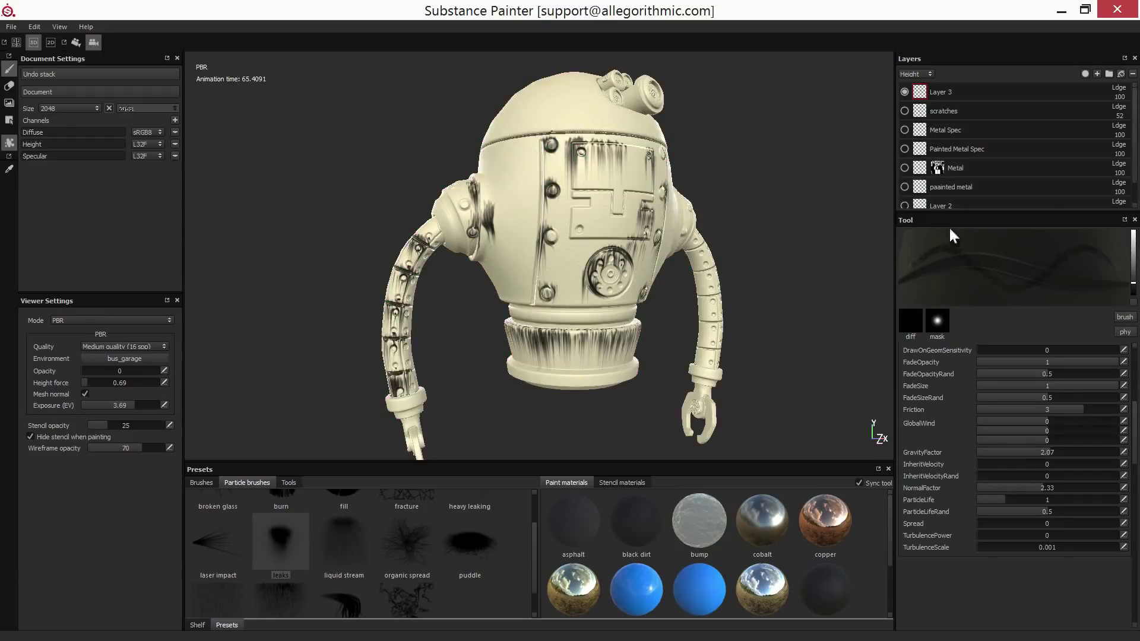
scroll(1127, 184, down, 1)
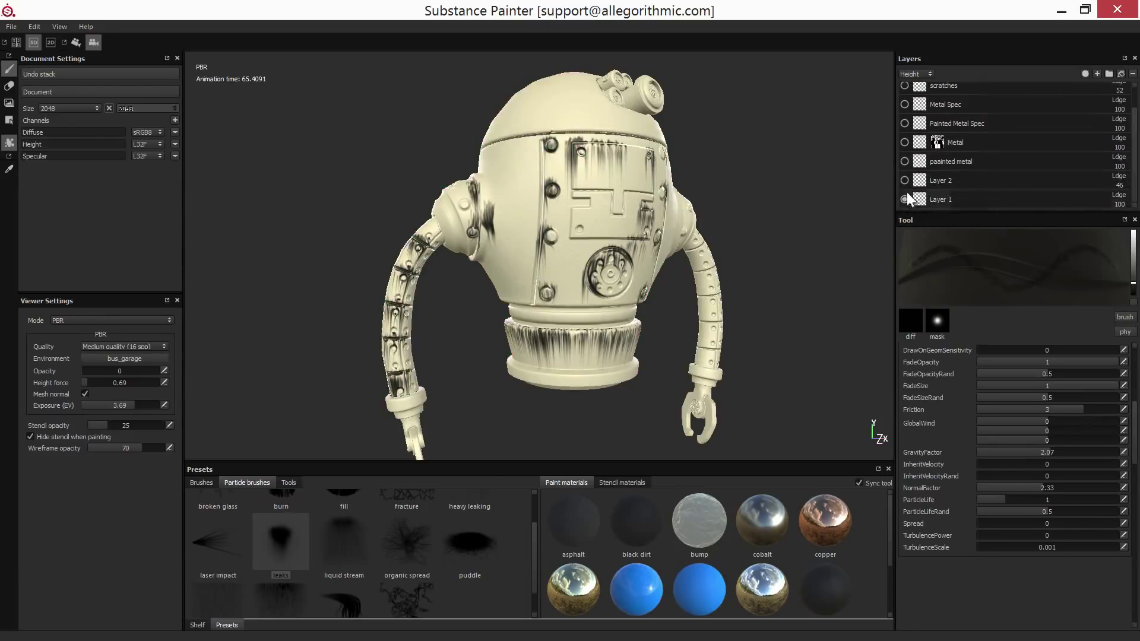
click(905, 199)
Cycle the viewport through the solo channels to Diffuse and examine the isolated leaks on Layer 3.
key(c)
key(c)
key(c)
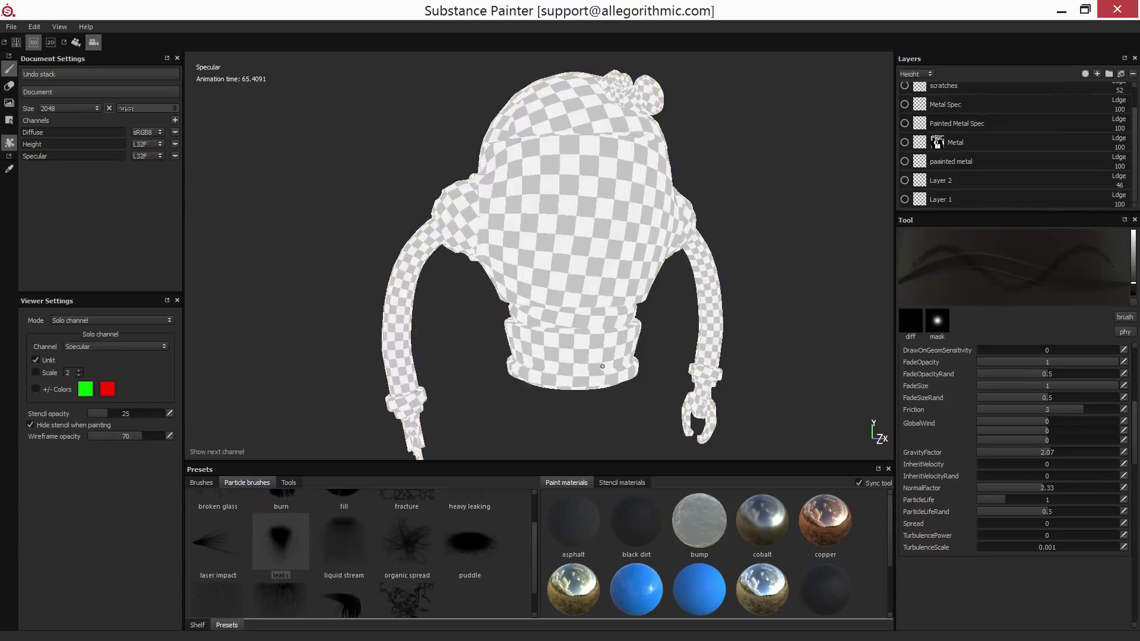
key(c)
key(c)
key(c)
key(c)
alt+drag(629, 288, 890, 160)
drag(1134, 117, 1133, 92)
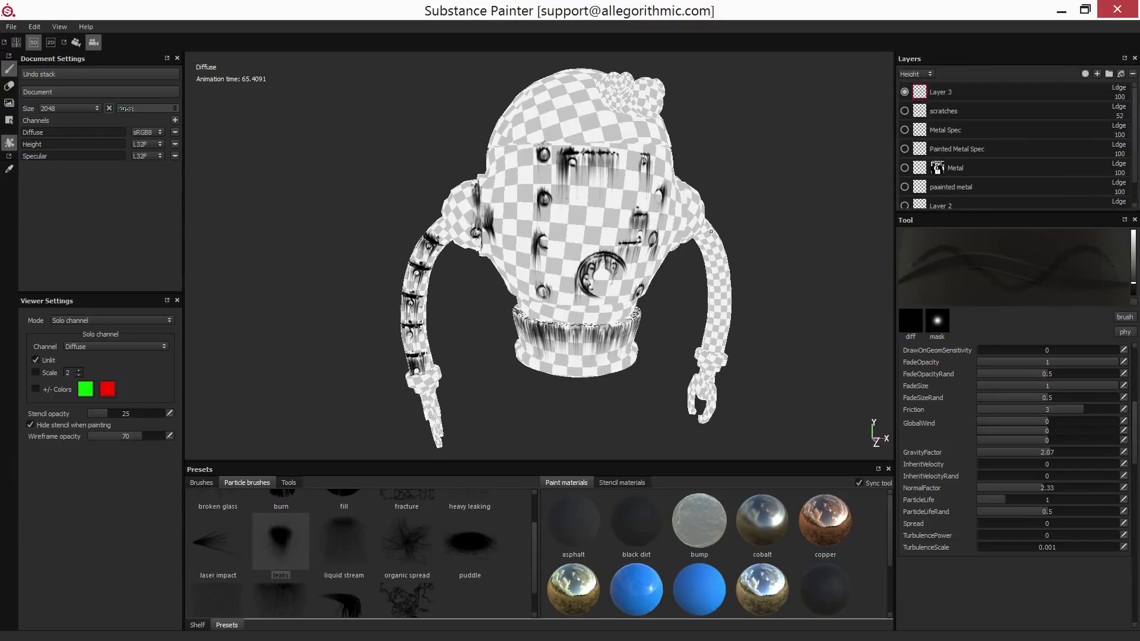
alt+drag(653, 250, 653, 237)
Open the document channel export and choose only the Diffuse channel at the 2048x2048 document size.
right_click(747, 180)
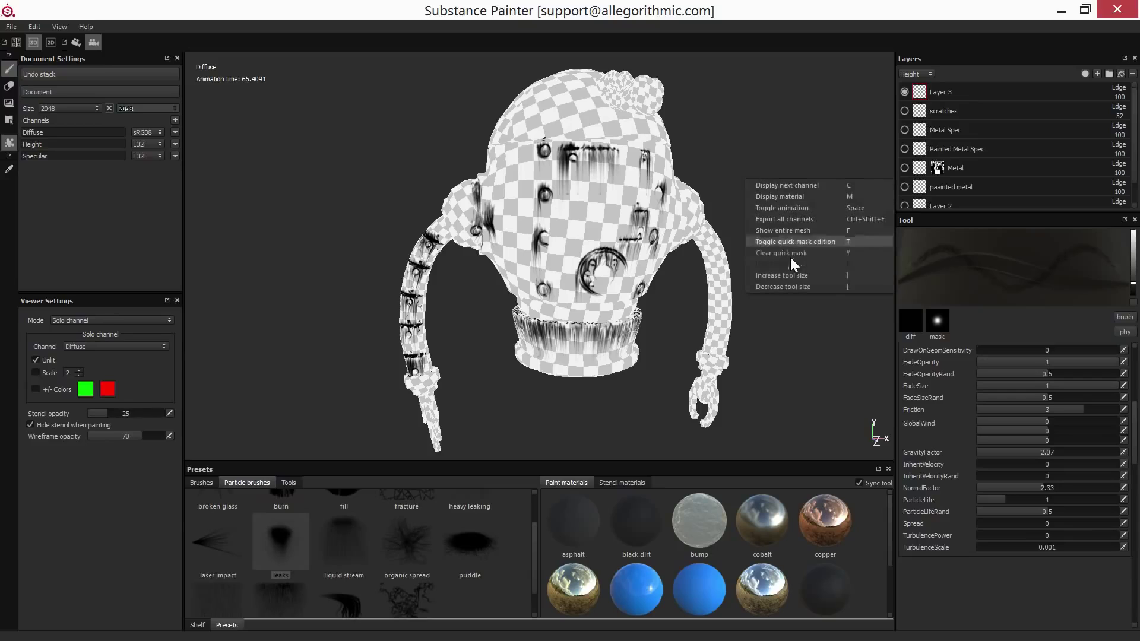
click(806, 220)
click(507, 249)
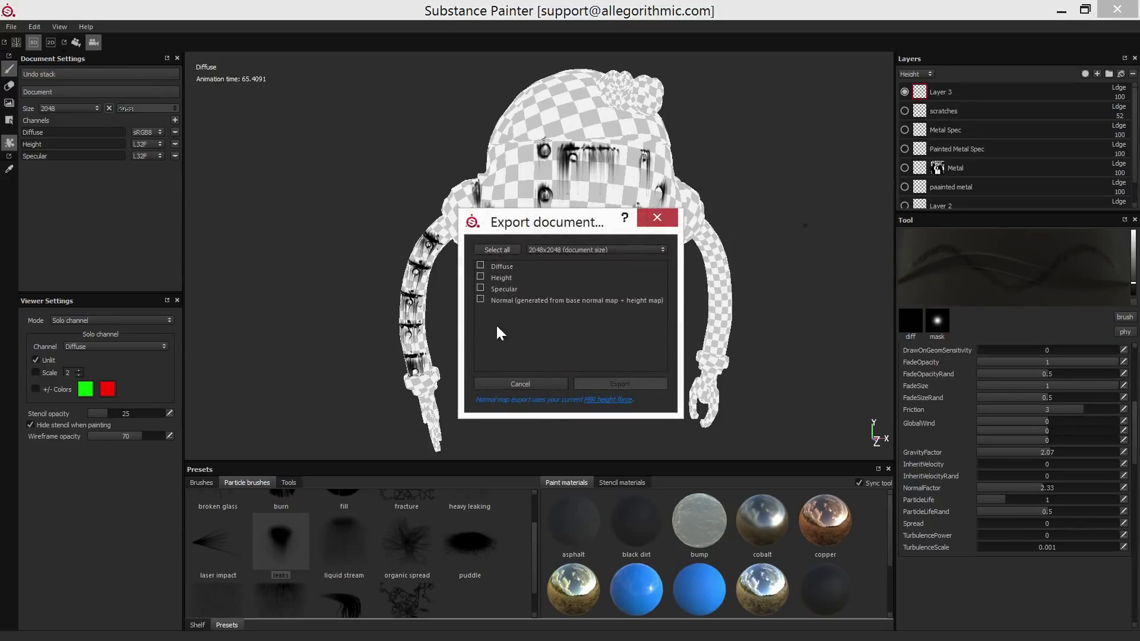
click(493, 267)
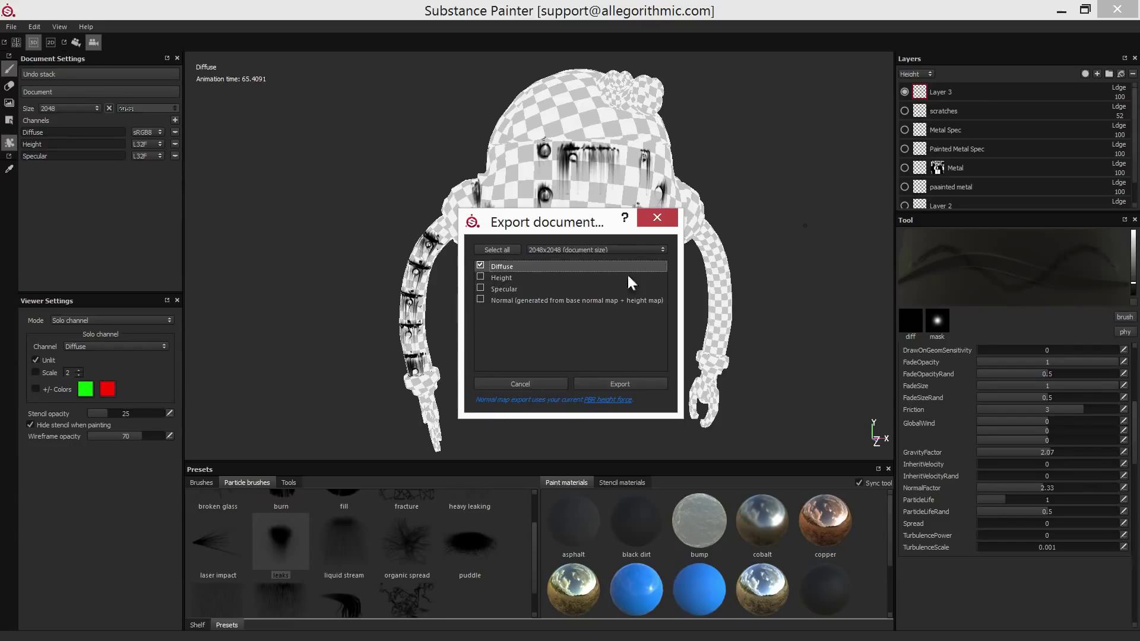
drag(534, 222, 706, 121)
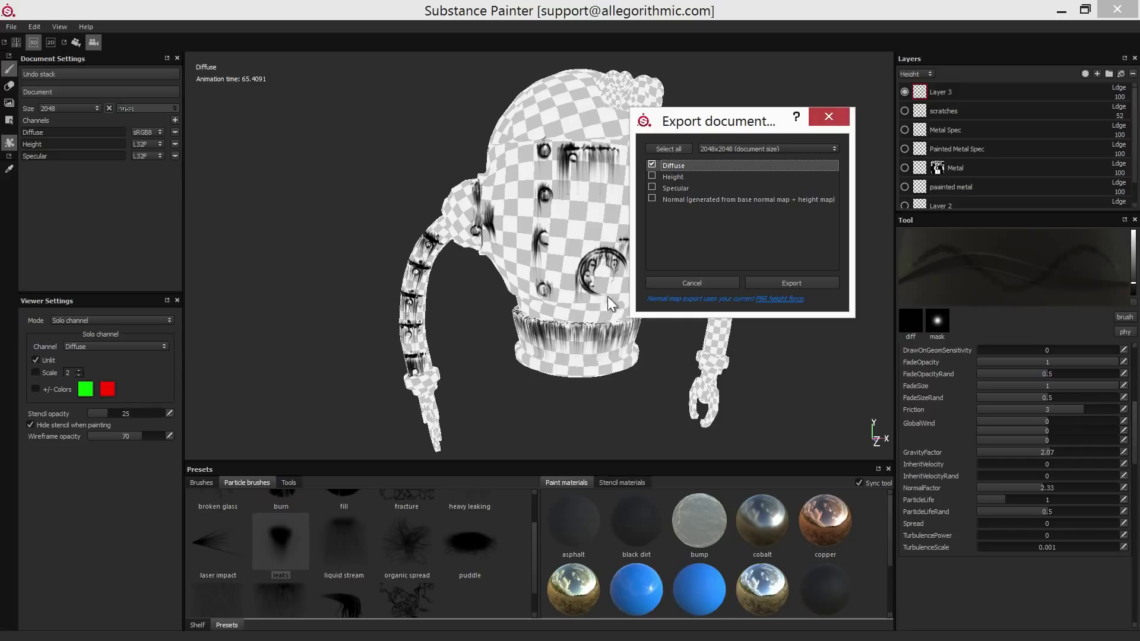
drag(725, 121, 751, 128)
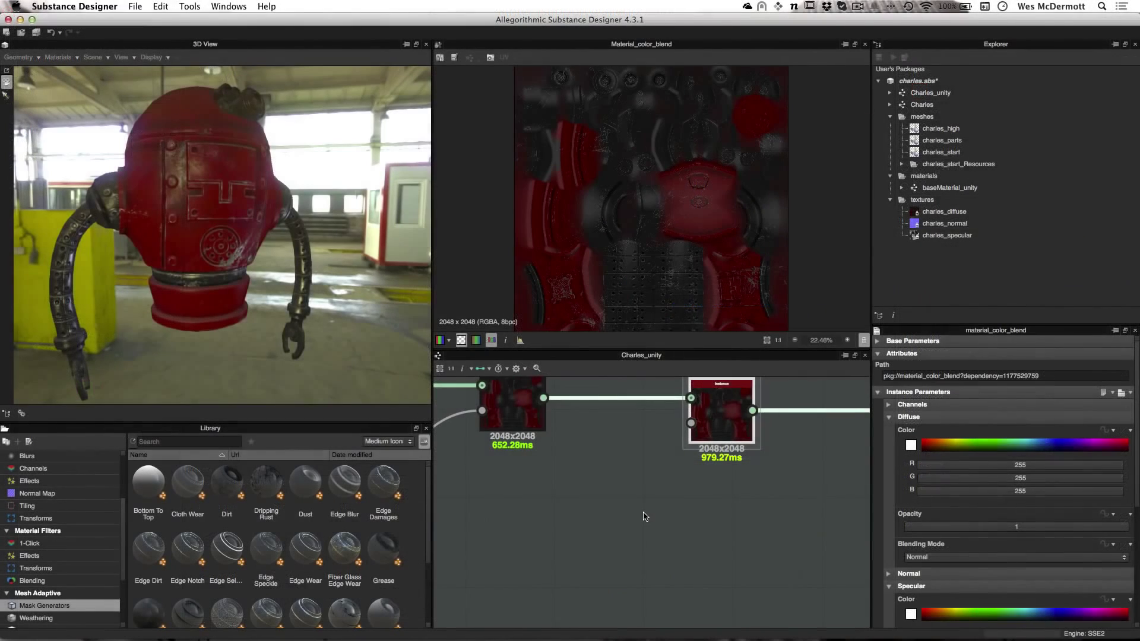
In Substance Designer, link the bitmap charles_leaks.png from the Charles project's substance folder into the package's textures folder.
scroll(643, 512, down, 2)
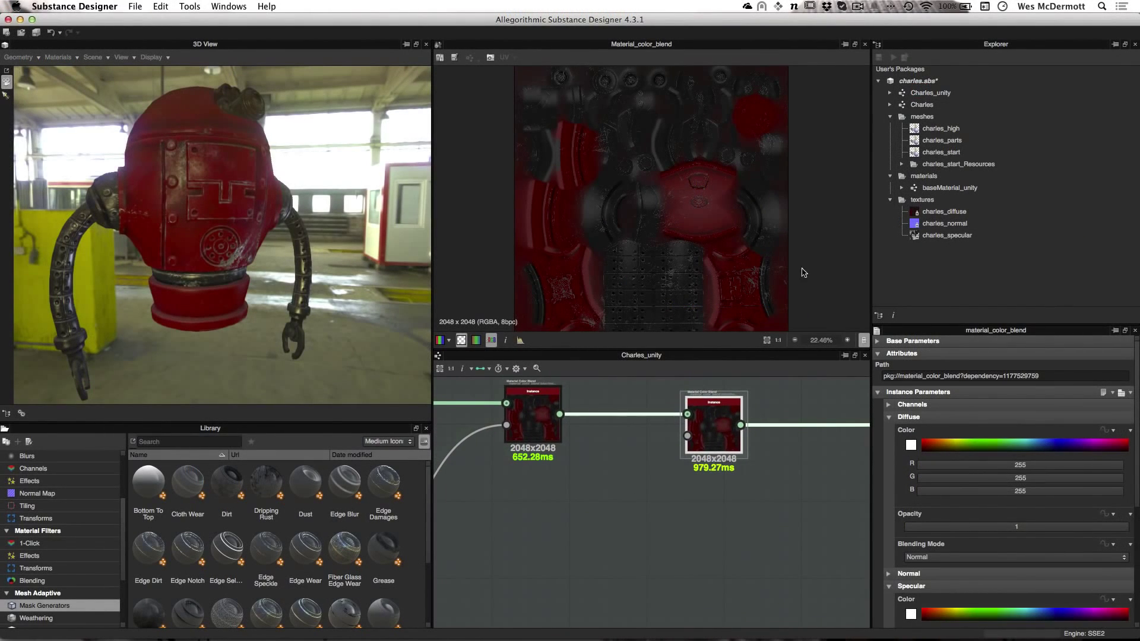
right_click(918, 202)
mouse_move(936, 235)
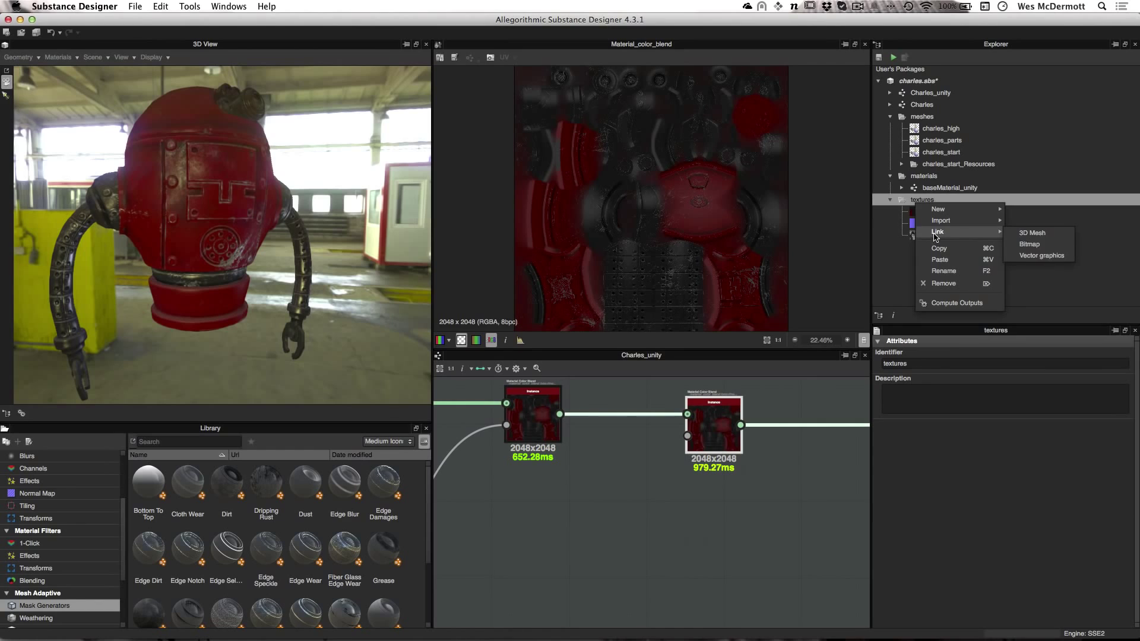
click(1029, 244)
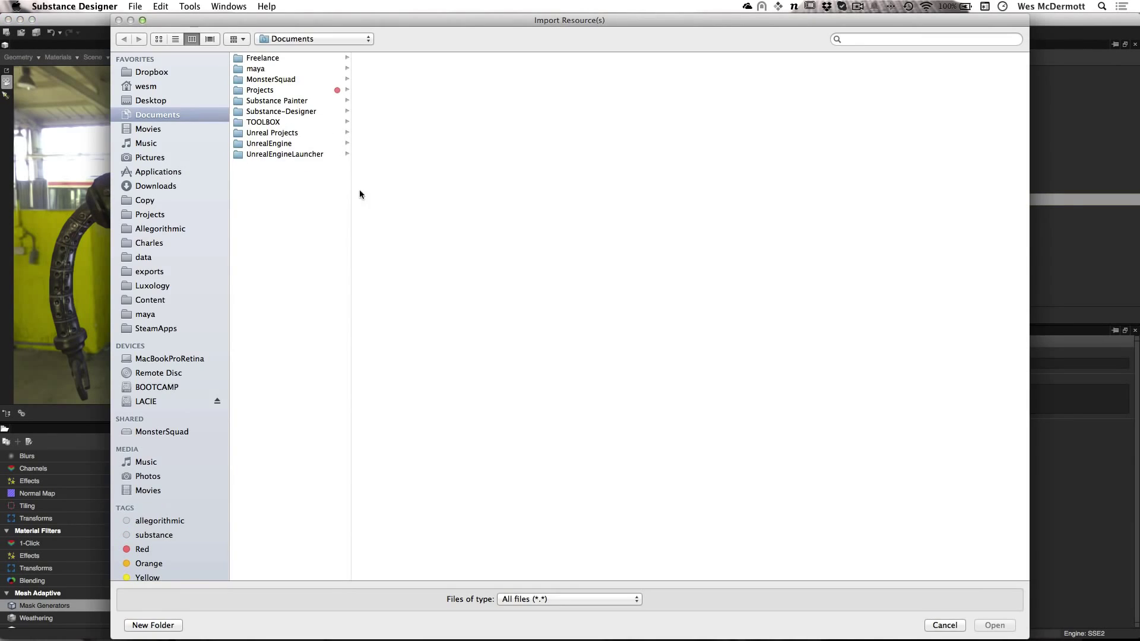
click(165, 243)
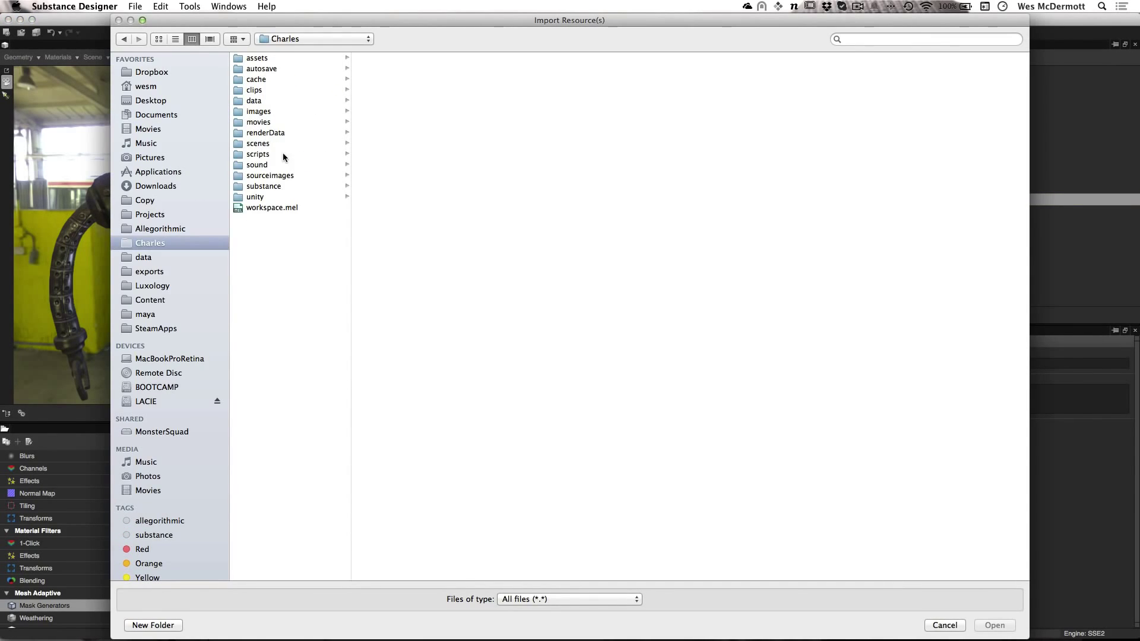
click(279, 187)
click(406, 101)
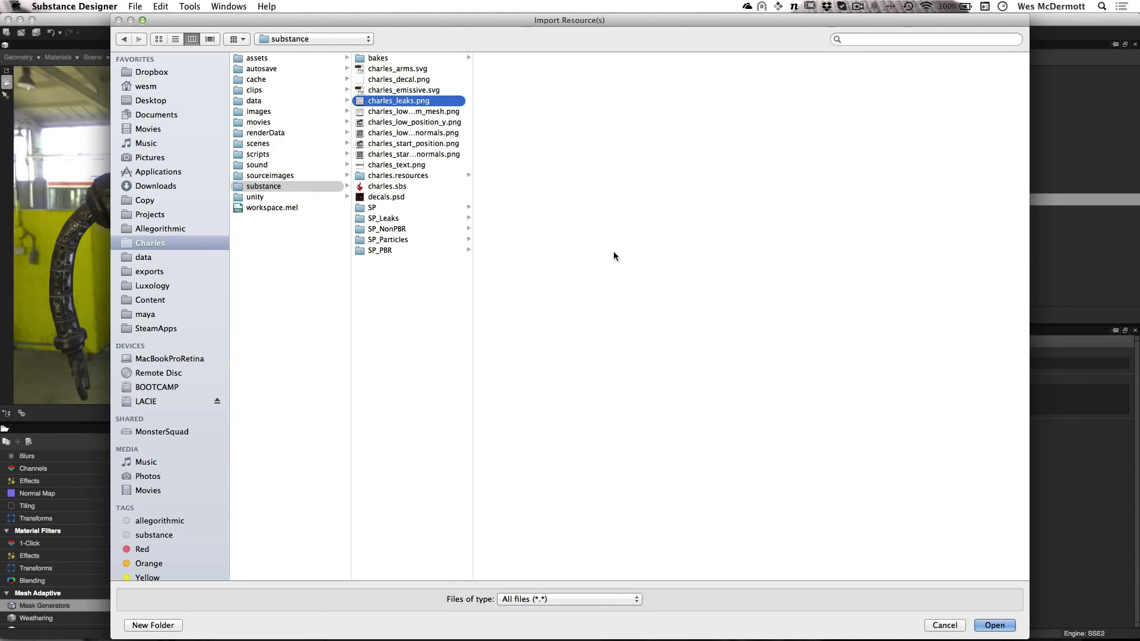
click(999, 626)
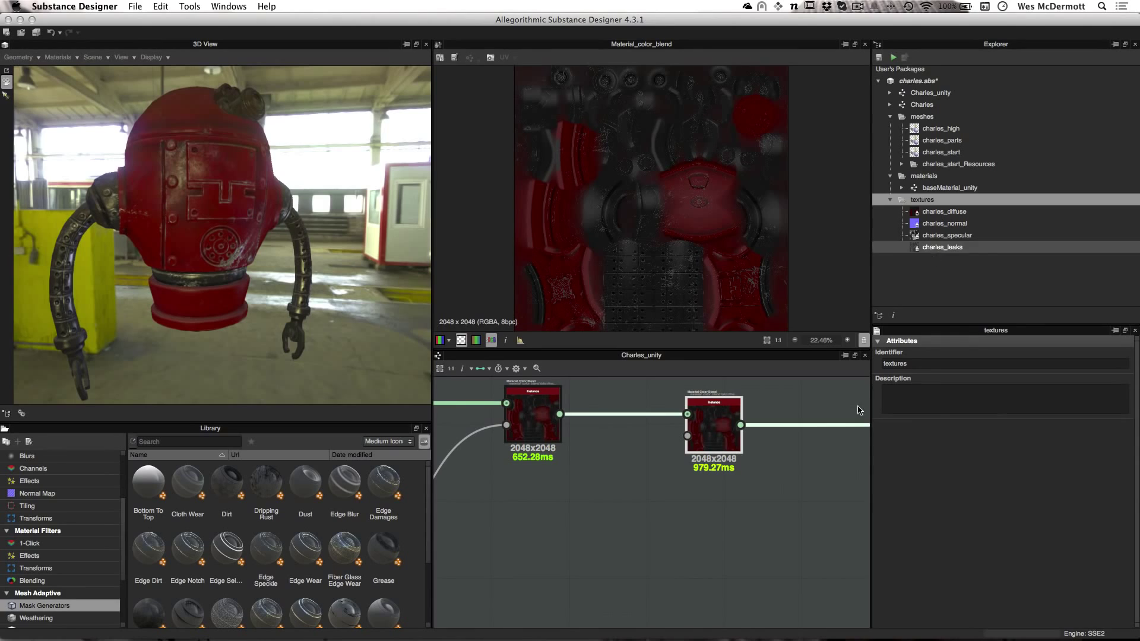
Add the charles_leaks bitmap to the Charles_unity graph as a colour node and preview it in the 2D view.
drag(857, 410, 538, 523)
scroll(636, 529, up, 2)
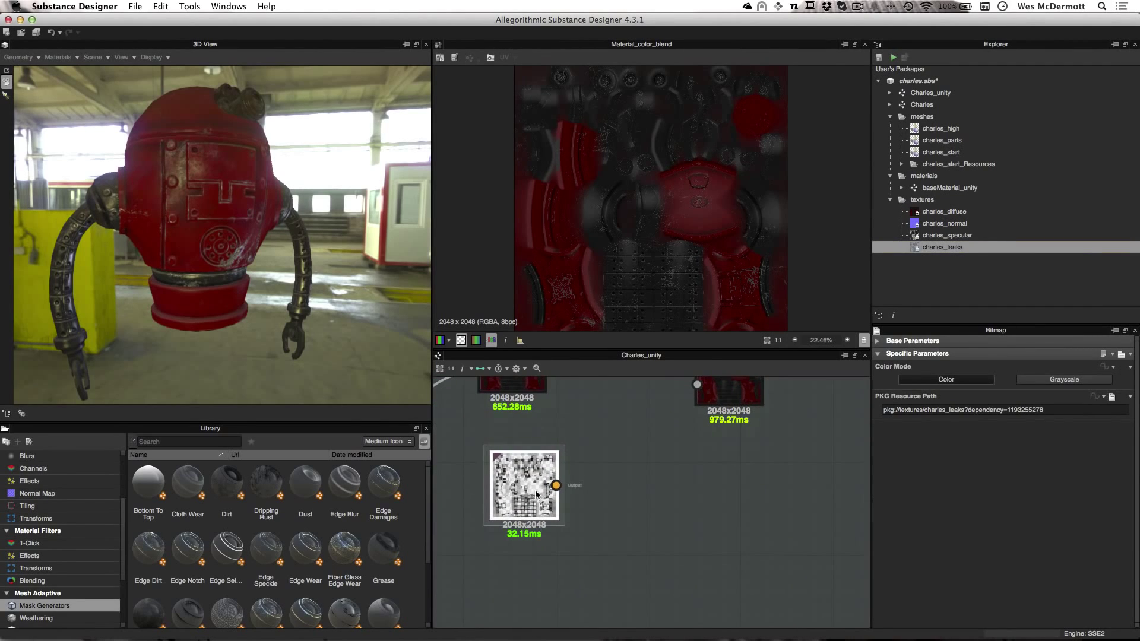
double_click(536, 494)
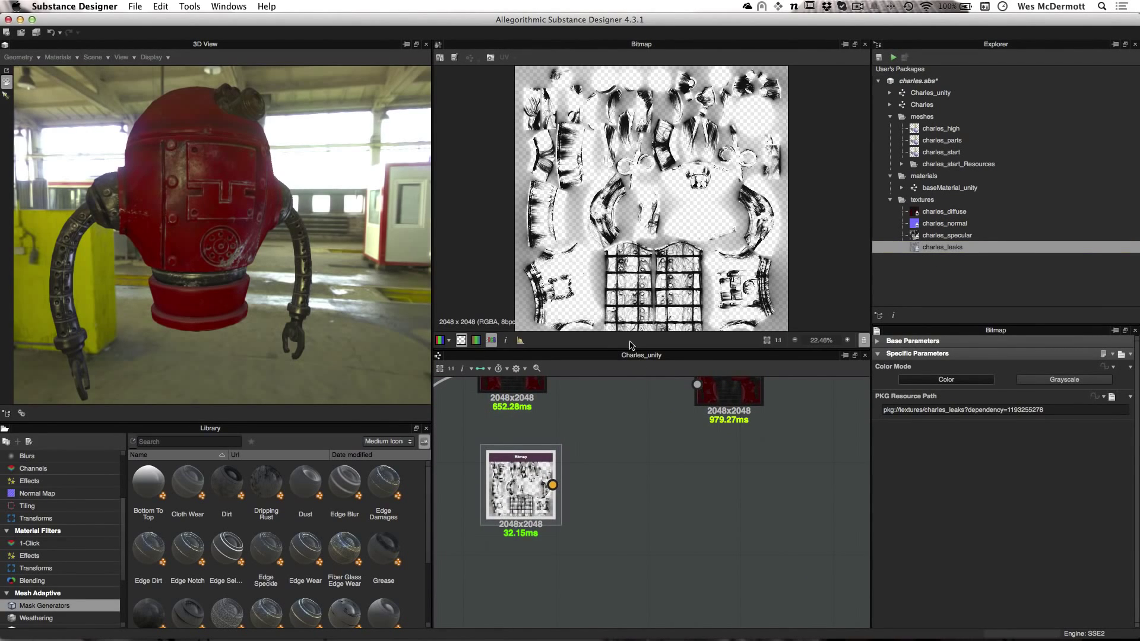
drag(619, 353, 619, 372)
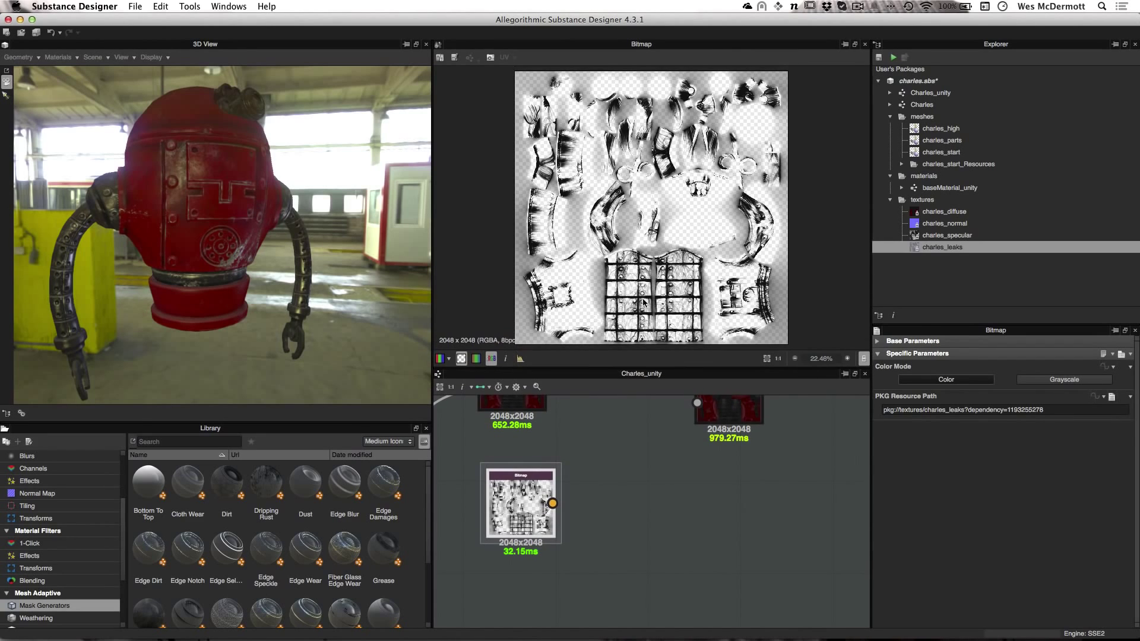
scroll(637, 245, up, 1)
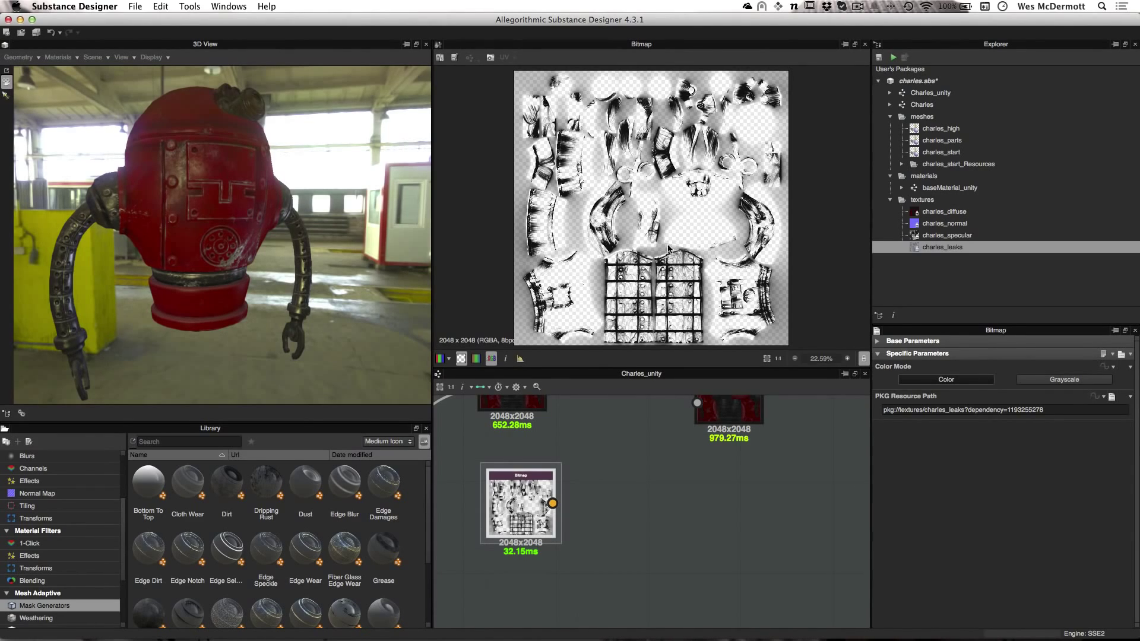
Add a Blend node and connect the charles_leaks bitmap to its foreground input.
scroll(605, 505, down, 3)
right_click(609, 491)
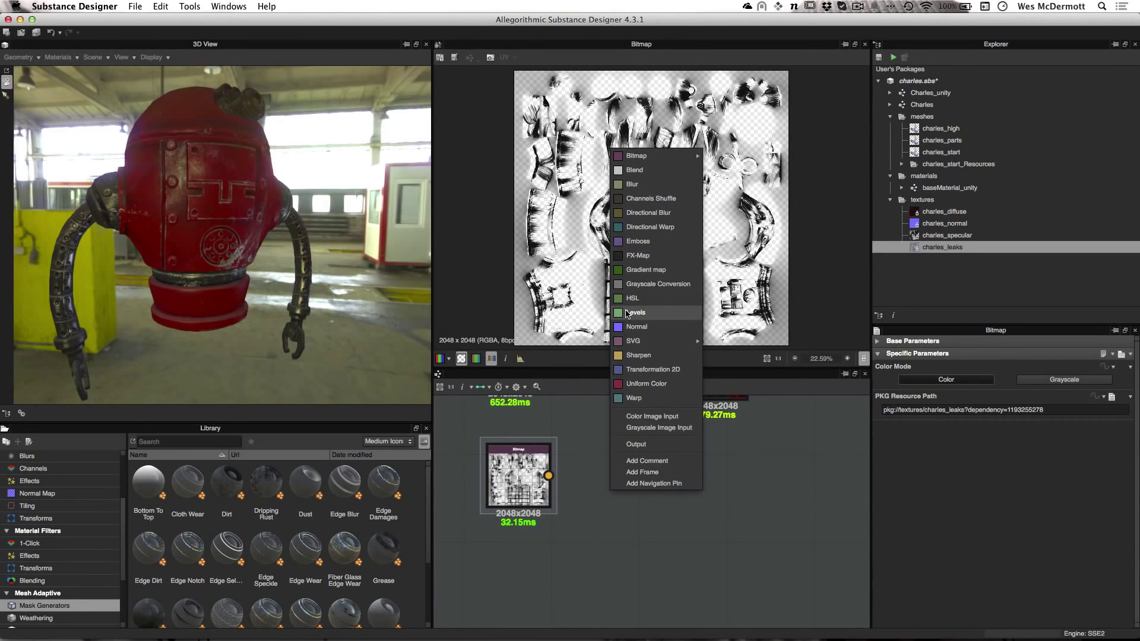
click(634, 170)
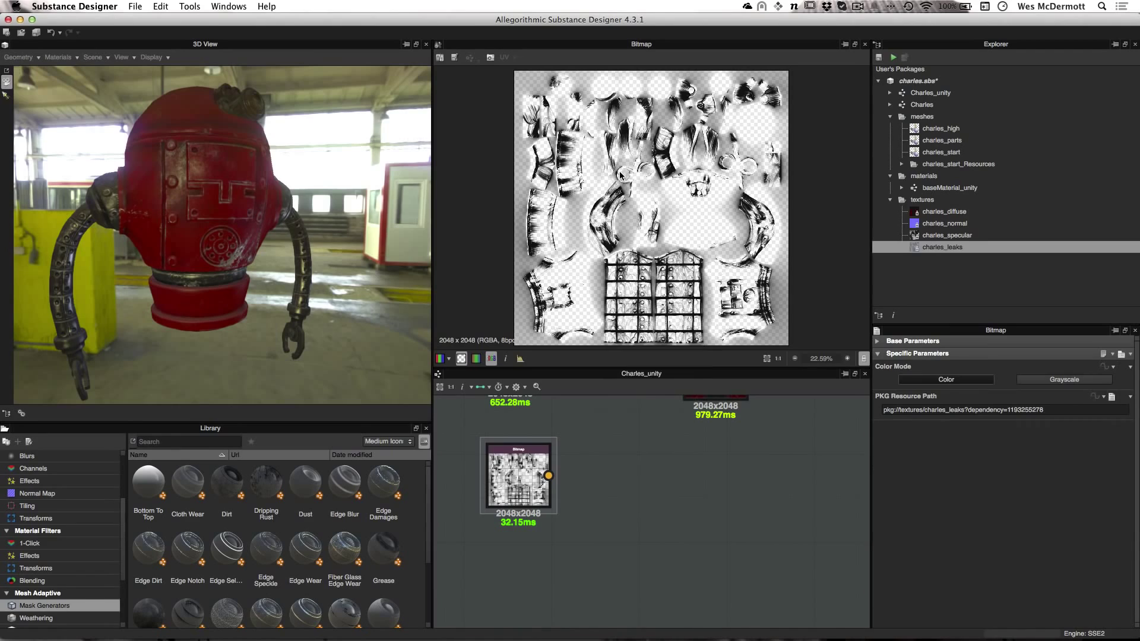
drag(547, 475, 598, 501)
drag(520, 487, 520, 477)
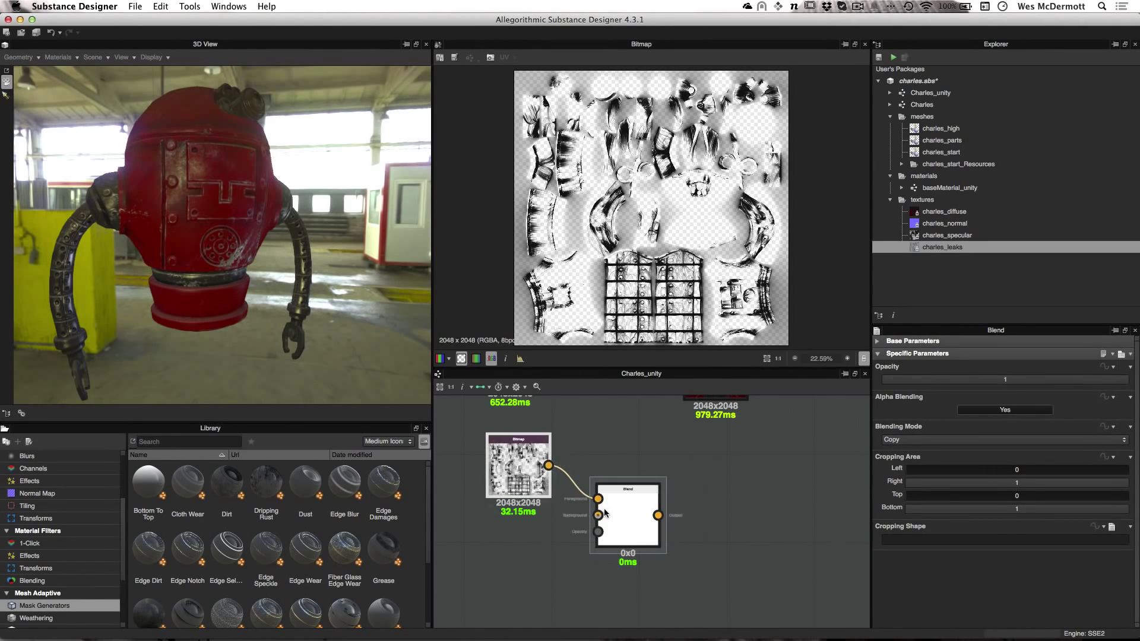
Add a Uniform Color node set to white and connect it to the Blend node's background input.
right_click(542, 542)
click(581, 433)
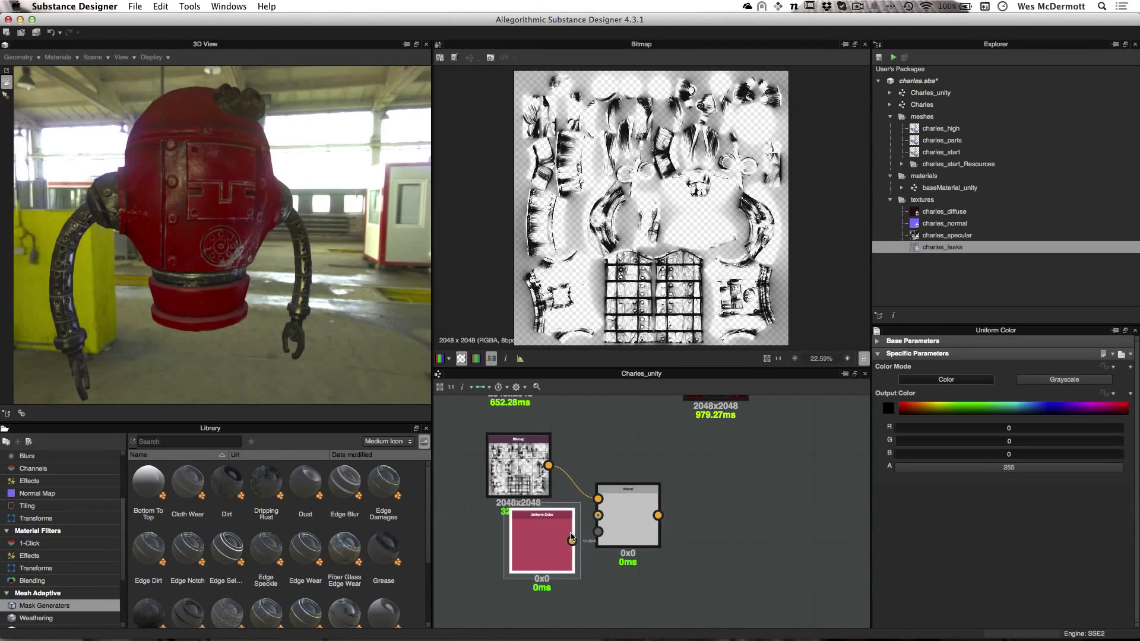
click(888, 411)
drag(764, 122, 713, 86)
click(729, 89)
drag(572, 541, 544, 550)
Preview the Blend result in the 2D view with the transparency checkerboard turned off and examine the leaks mask.
double_click(626, 515)
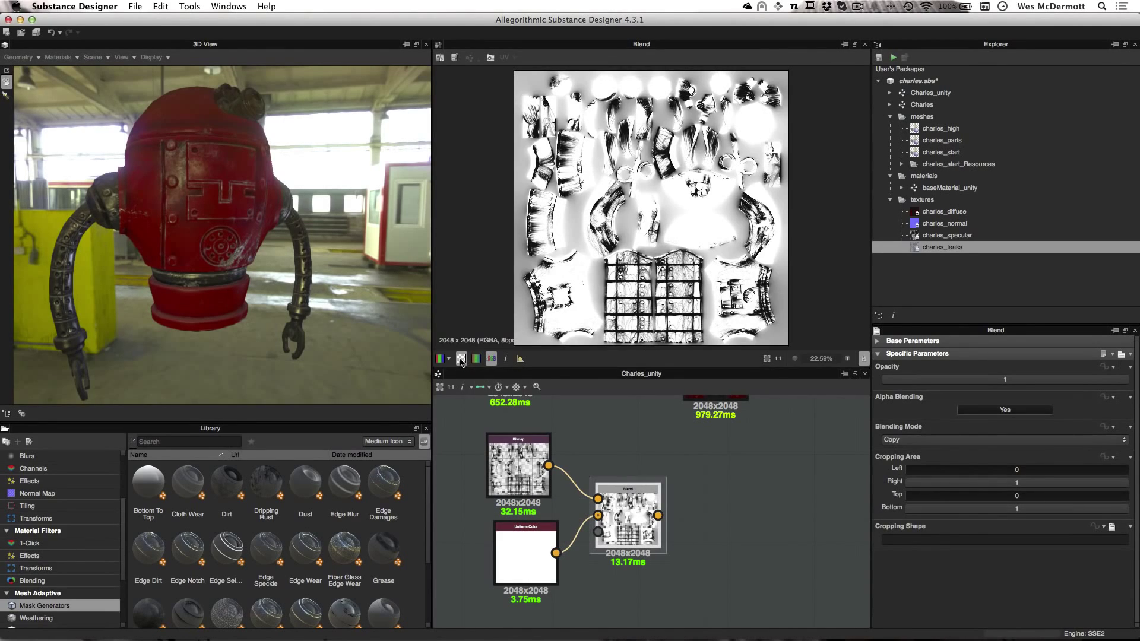
click(462, 359)
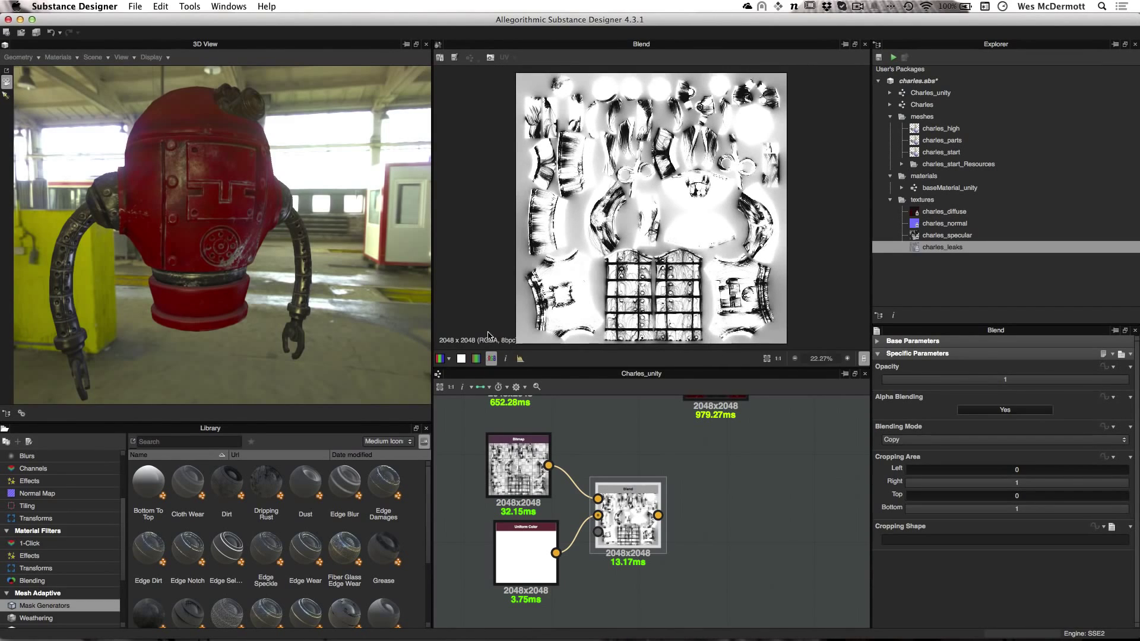
scroll(638, 241, up, 2)
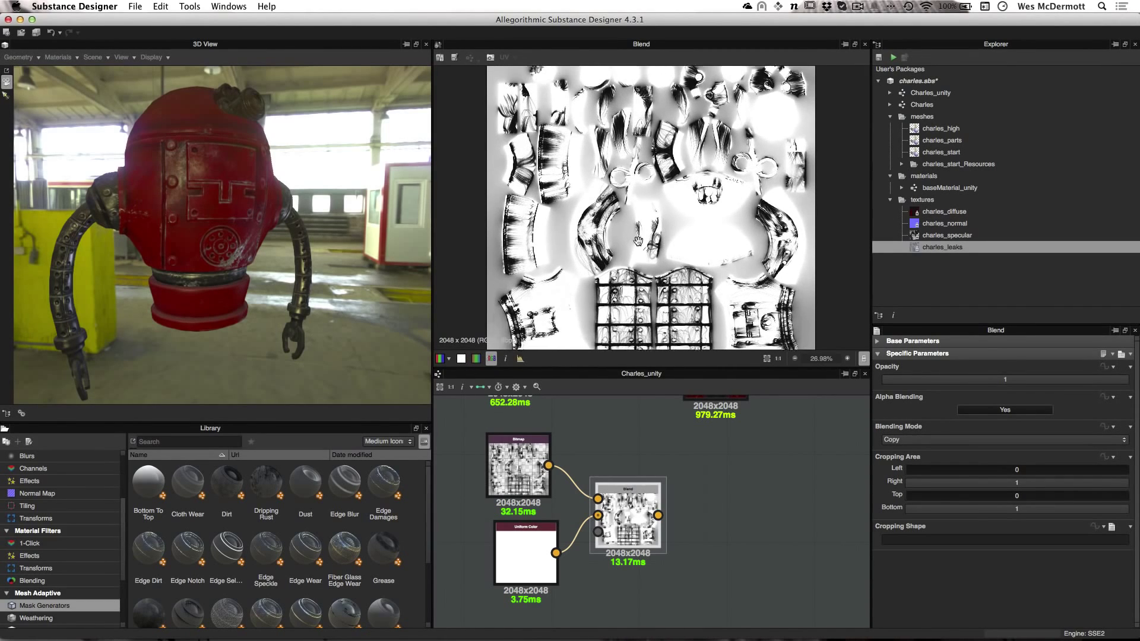
Spread the leaks Bitmap, Uniform Color and Blend nodes and the material color blend node apart to make room between them.
middle_drag(638, 241, 639, 253)
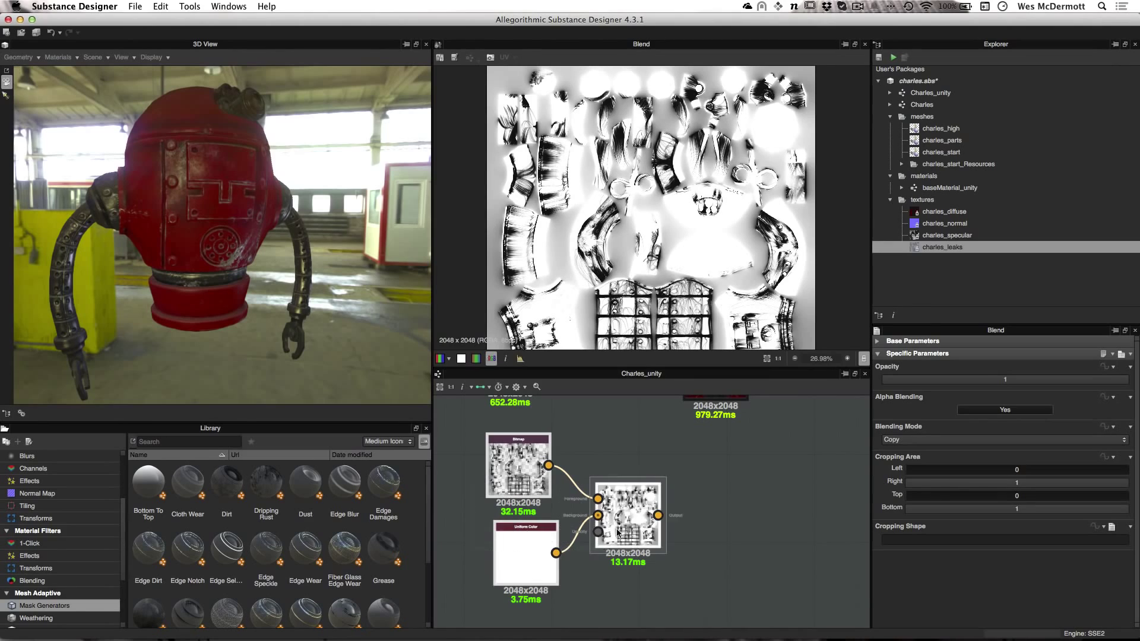
drag(617, 532, 584, 540)
scroll(683, 526, down, 4)
scroll(717, 528, up, 3)
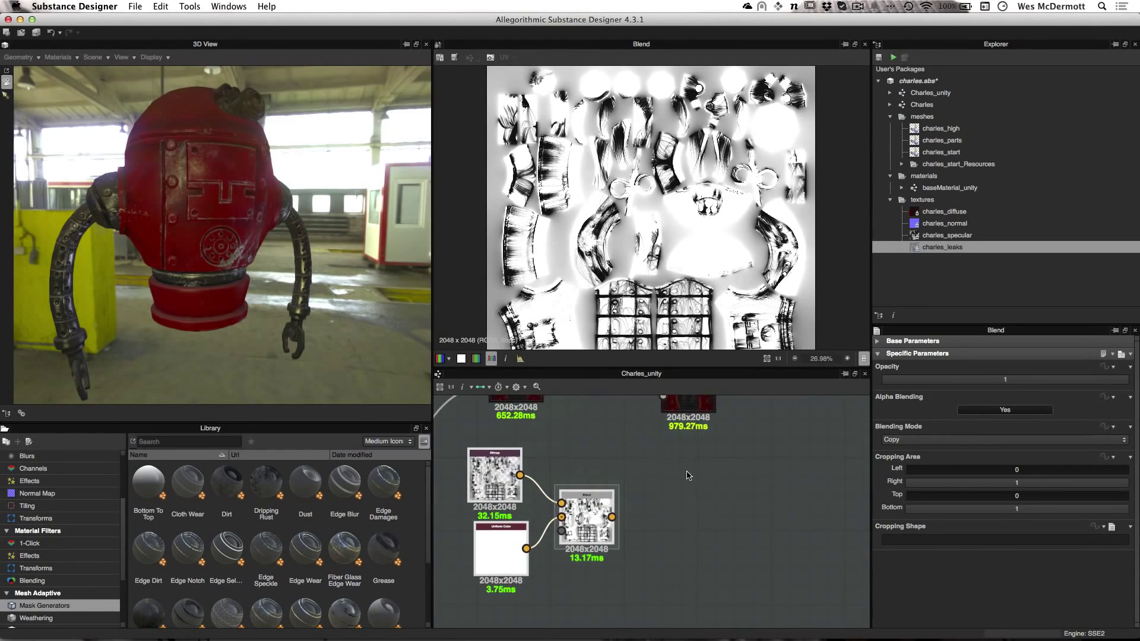
middle_drag(687, 399, 686, 424)
drag(687, 425, 713, 426)
middle_drag(657, 564, 666, 528)
scroll(658, 530, up, 1)
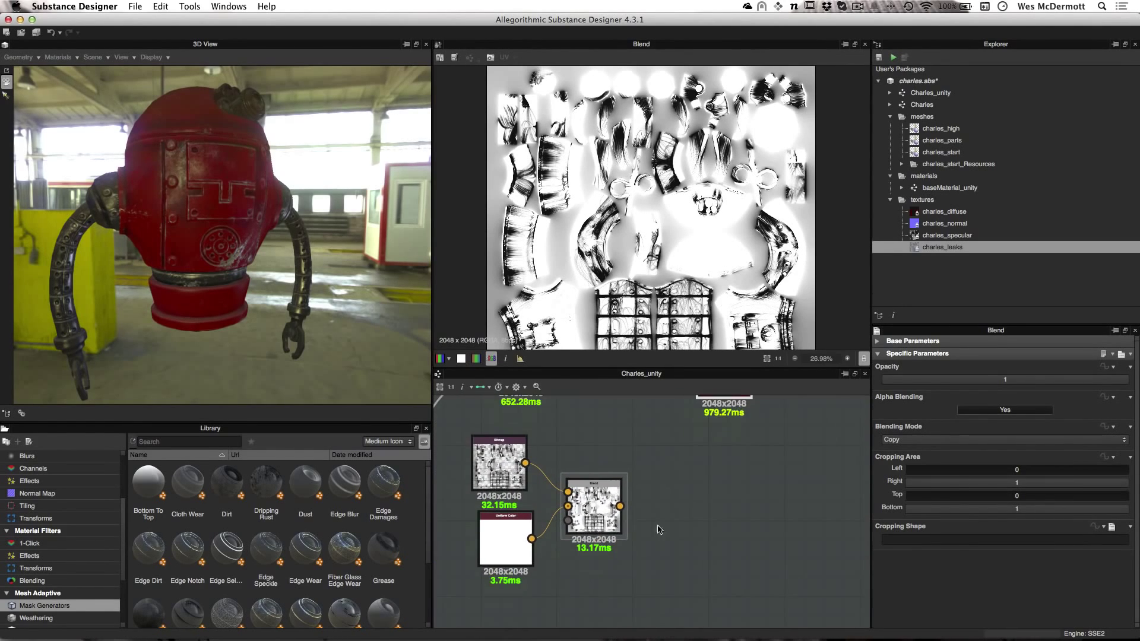
Add a Grayscale Conversion node after the leaks Blend node and show its output in the 2D view.
drag(601, 510, 597, 510)
middle_drag(675, 485, 672, 465)
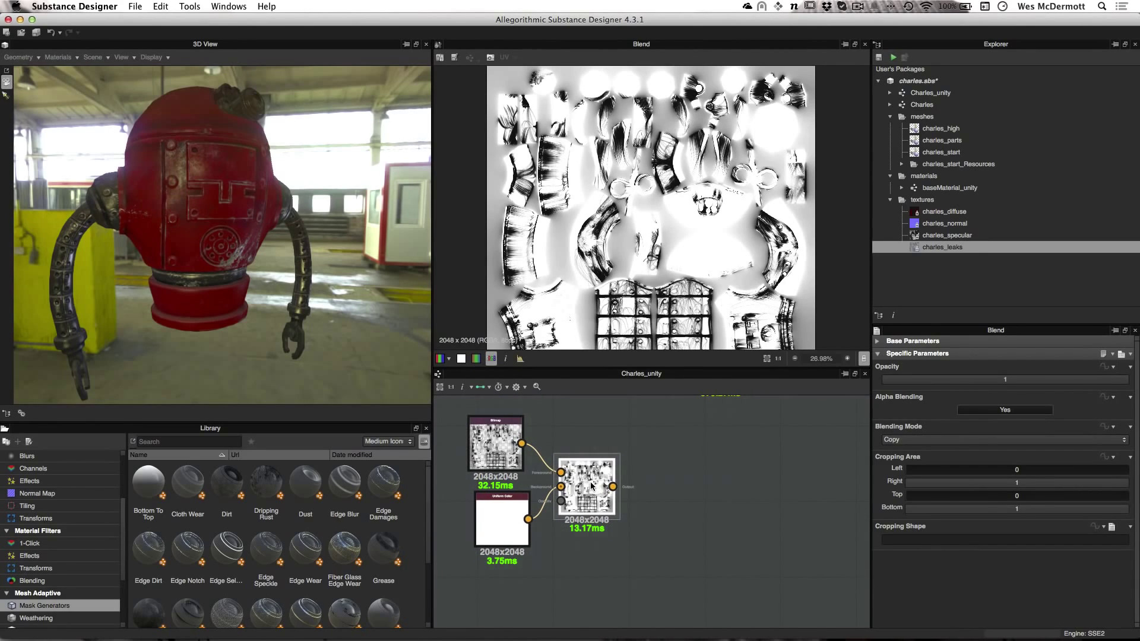
key(space)
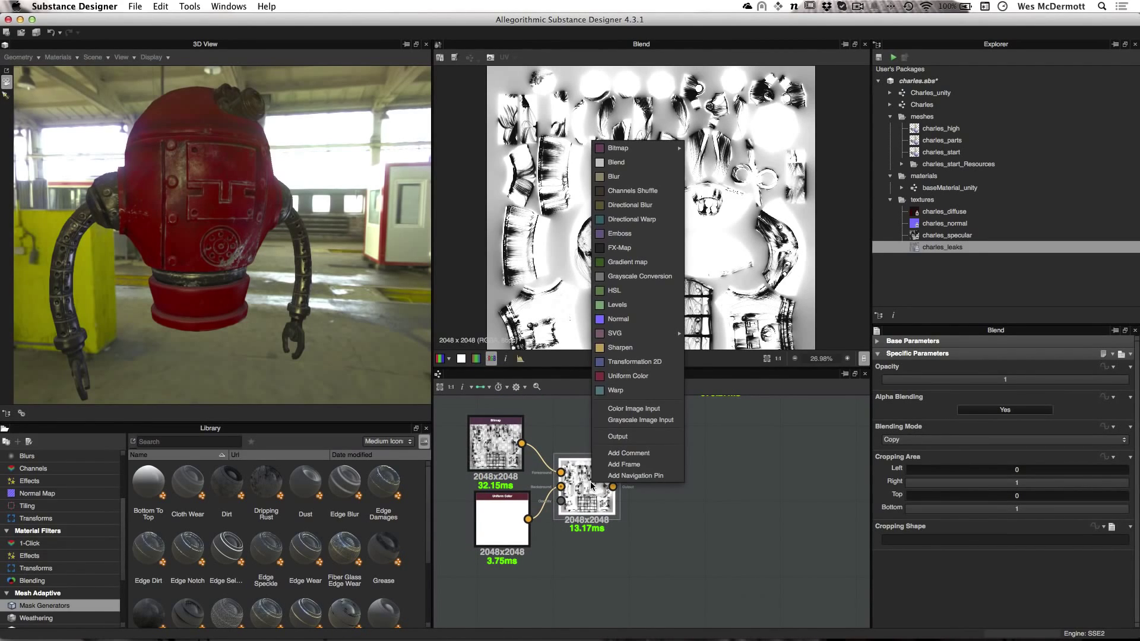
click(639, 276)
middle_drag(672, 491, 625, 522)
double_click(625, 522)
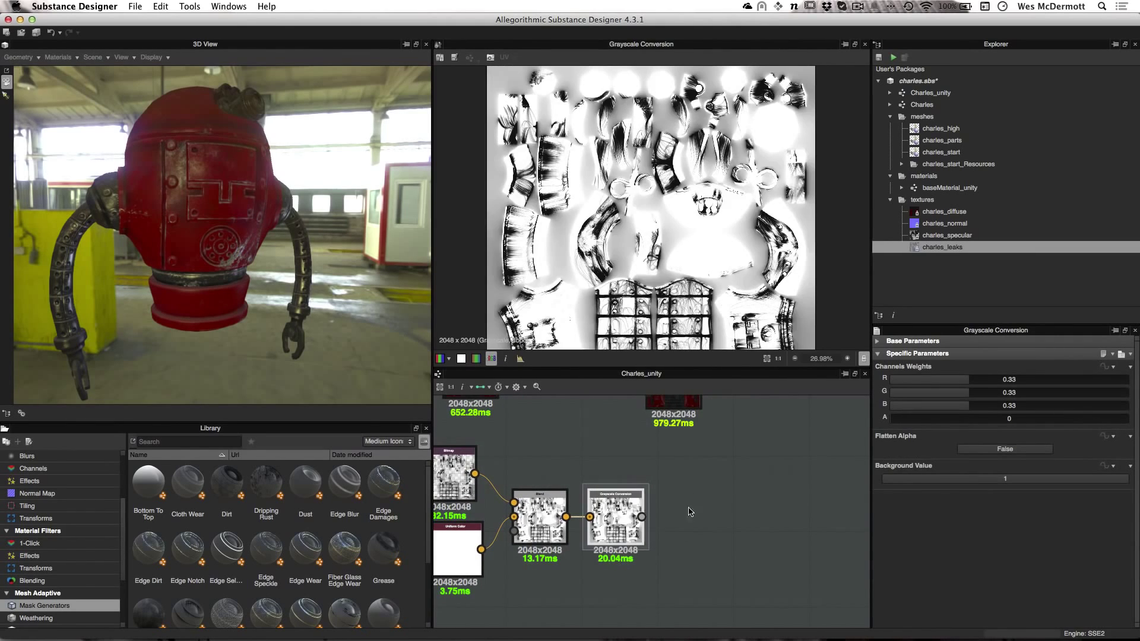
Shift the material color blend node further along and connect the Grayscale Conversion output to its grayscale mask input.
middle_drag(676, 480, 684, 511)
scroll(684, 511, down, 1)
drag(674, 423, 724, 424)
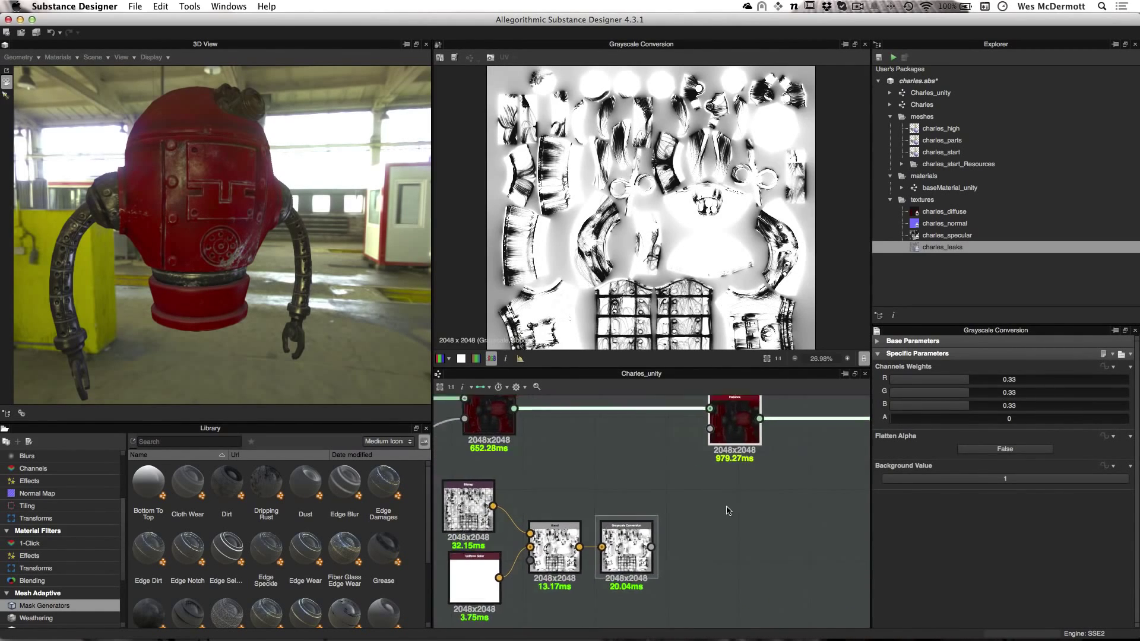
scroll(725, 509, up, 2)
drag(625, 562, 693, 426)
click(710, 418)
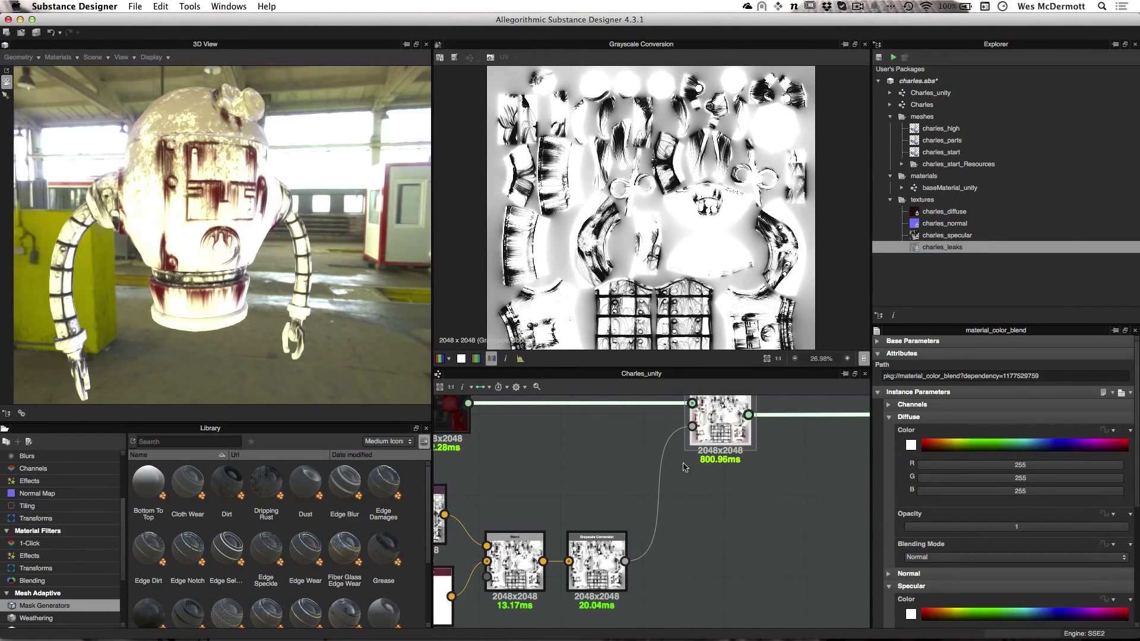
drag(252, 240, 204, 243)
middle_drag(727, 509, 680, 522)
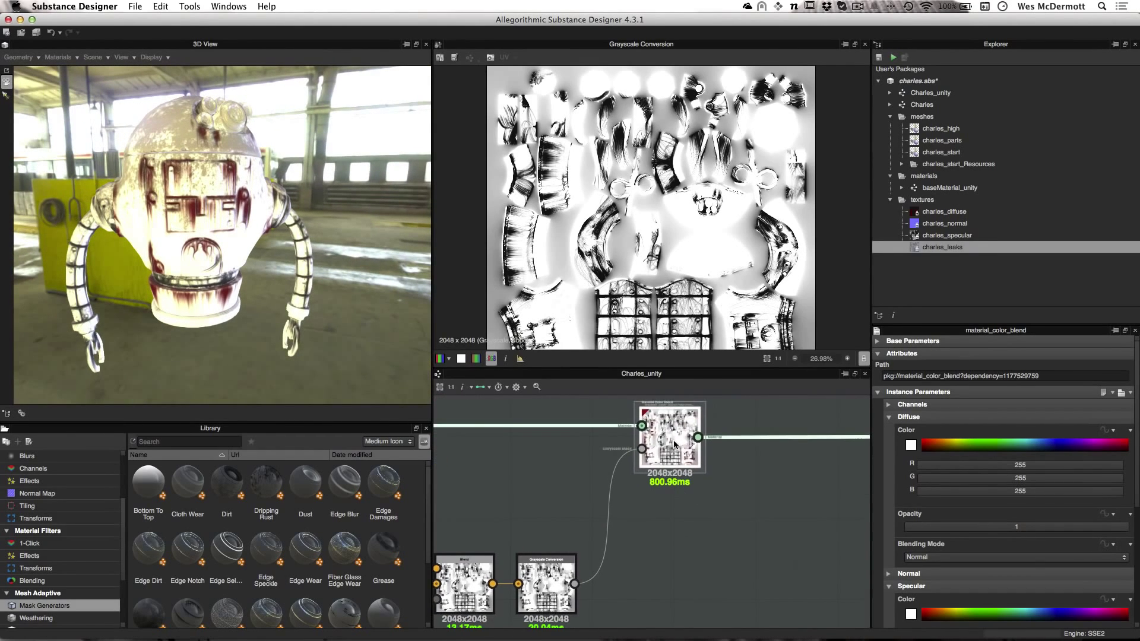
Enlarge the parameters area and set the material color blend's normal height intensity to 0.01.
drag(927, 323, 913, 116)
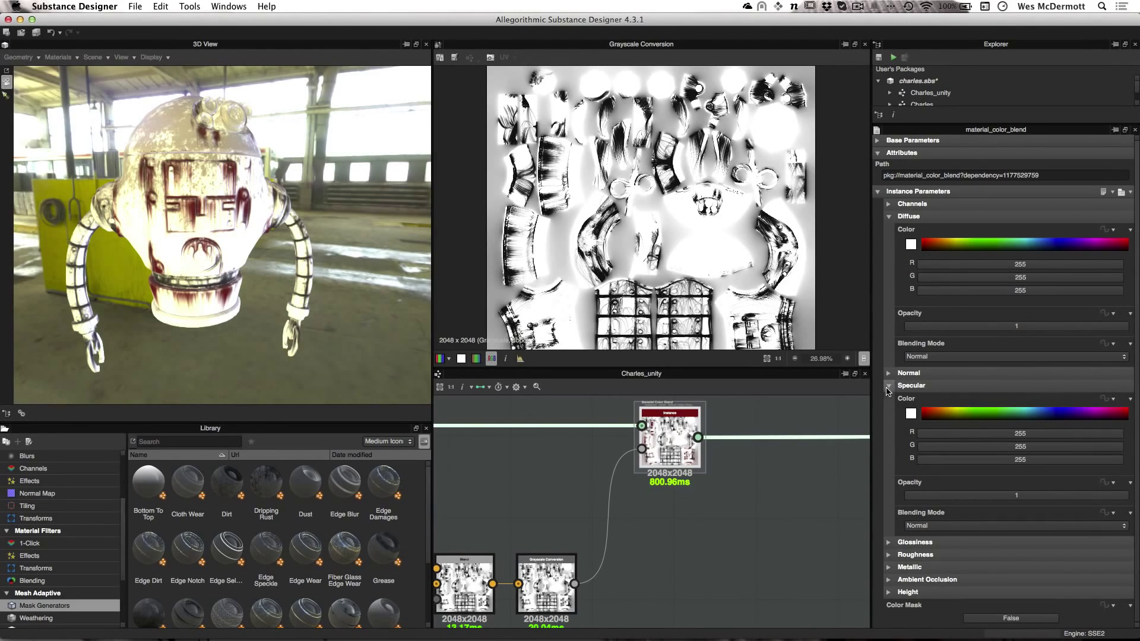
click(888, 386)
click(889, 373)
click(919, 405)
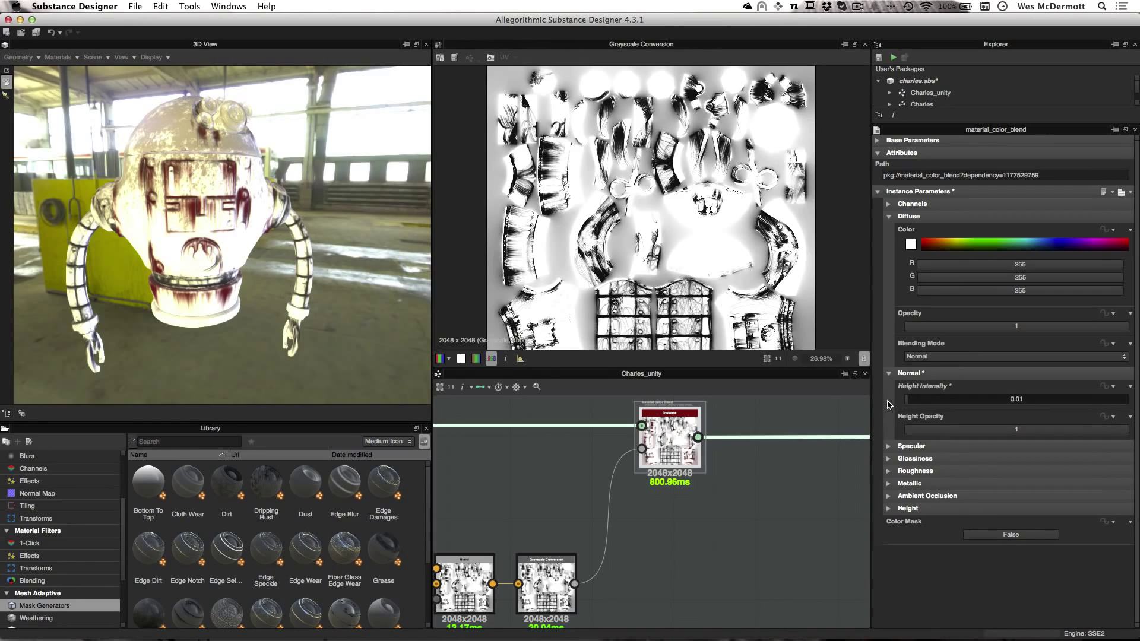
click(889, 373)
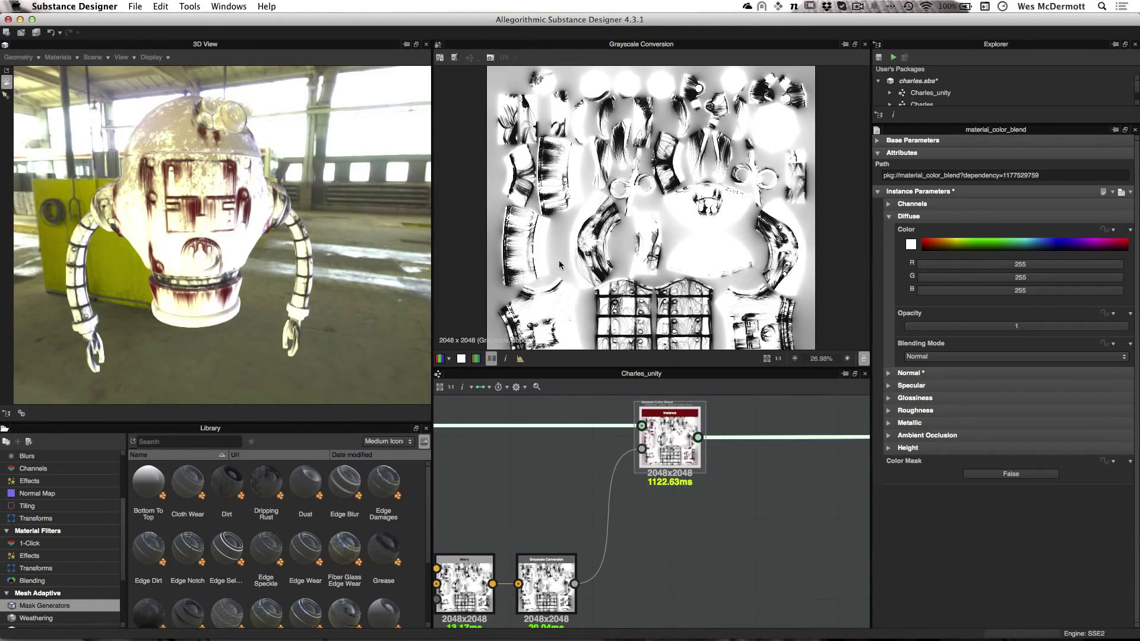
Set the material color blend's diffuse color to a dark brown with RGB 48, 26, 4.
click(911, 246)
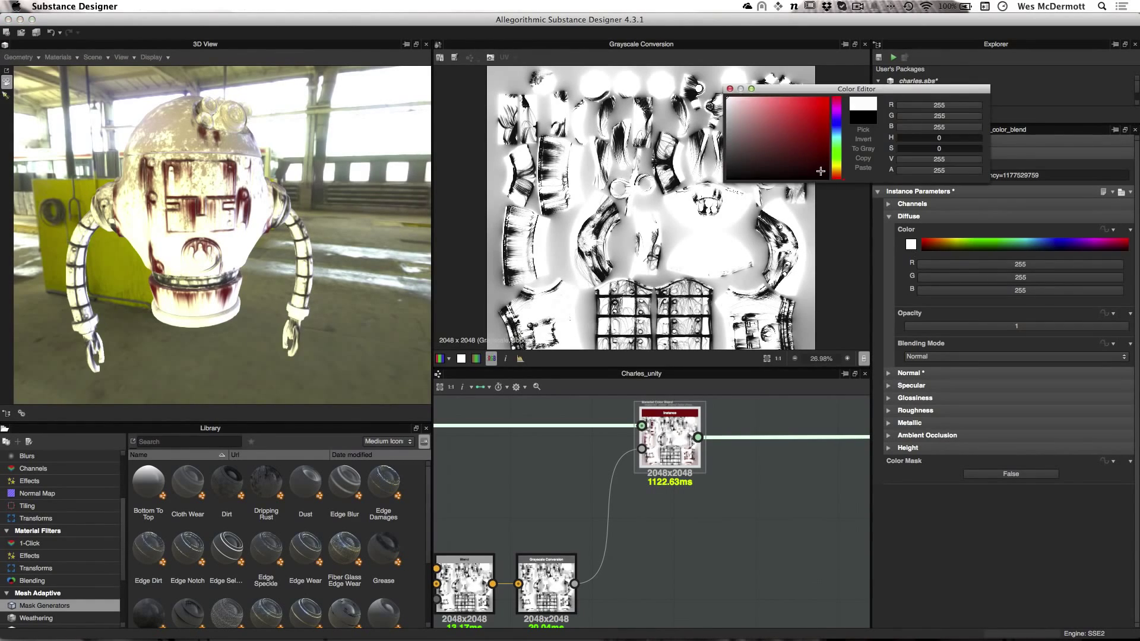
drag(840, 177, 839, 173)
click(815, 161)
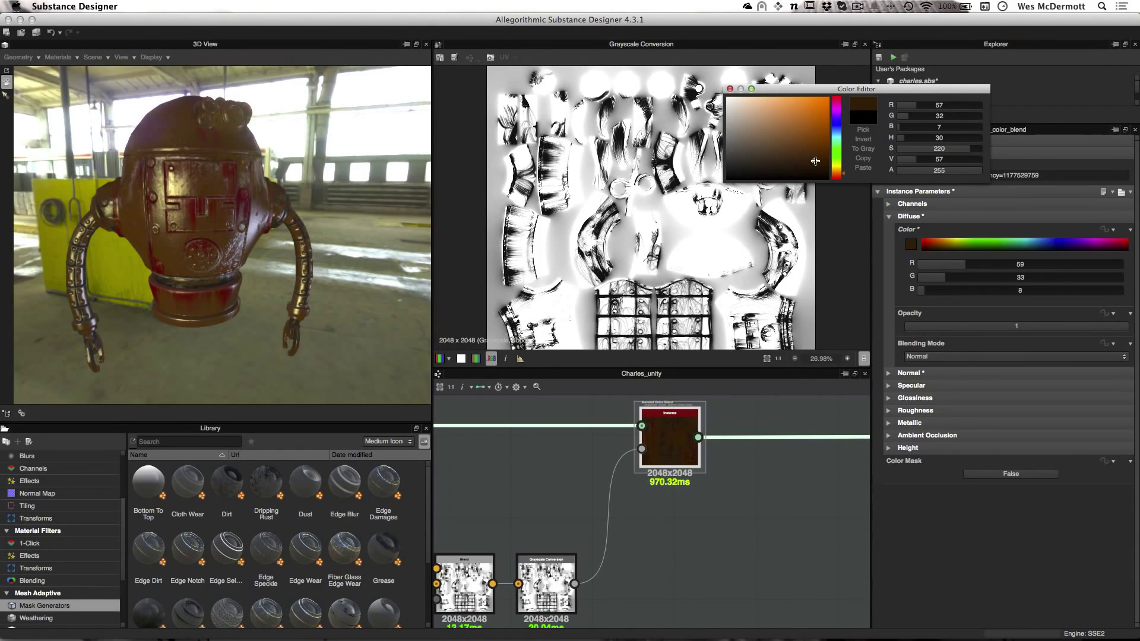
drag(816, 161, 821, 164)
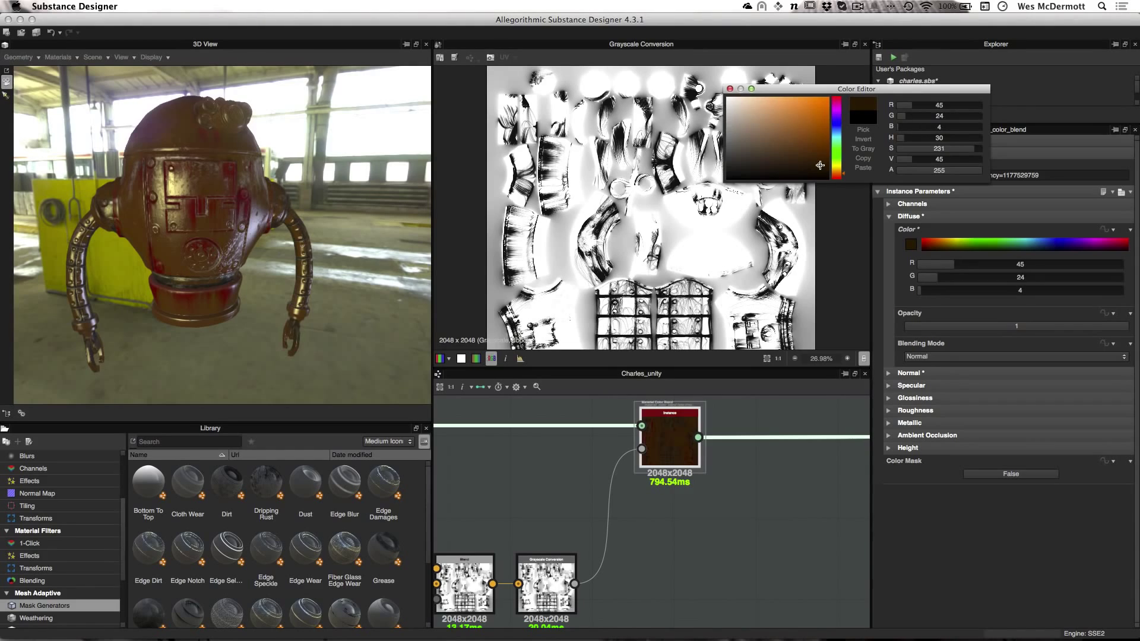
click(729, 89)
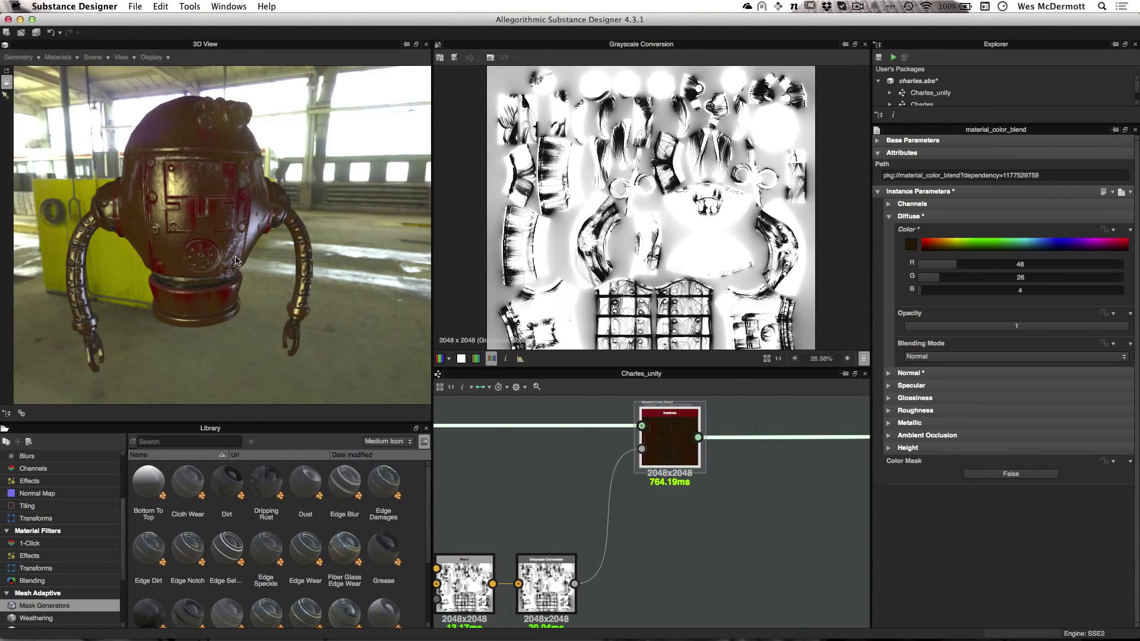
drag(236, 260, 265, 265)
Examine the leaks mask node chain and the material color blend node it feeds in the graph.
scroll(683, 505, down, 3)
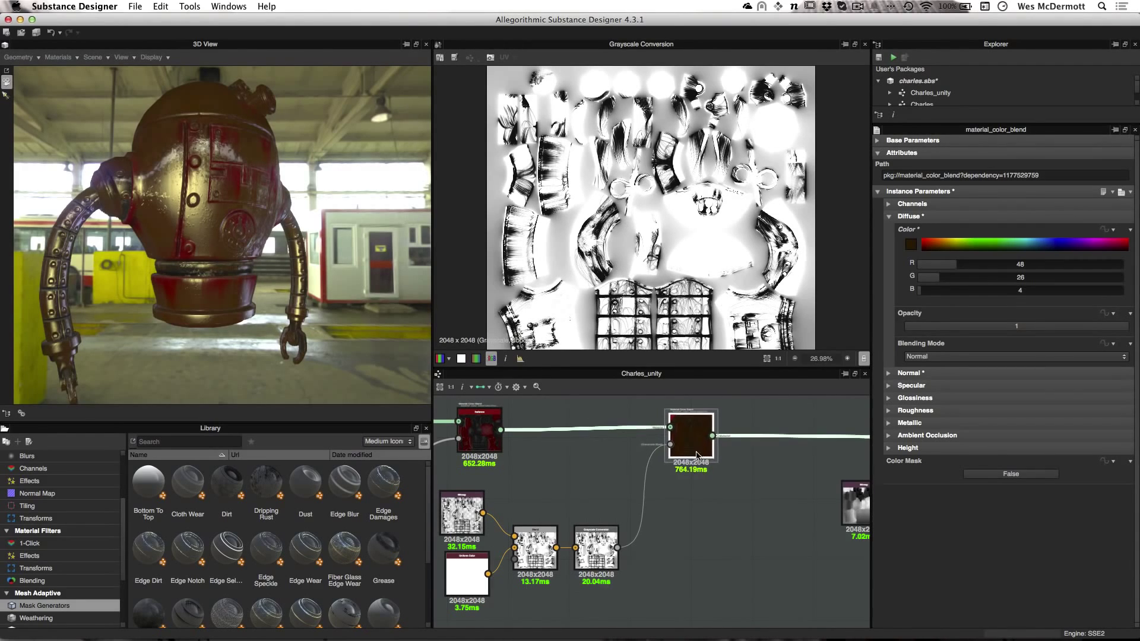
scroll(683, 428, up, 2)
drag(682, 422, 681, 427)
scroll(702, 467, down, 1)
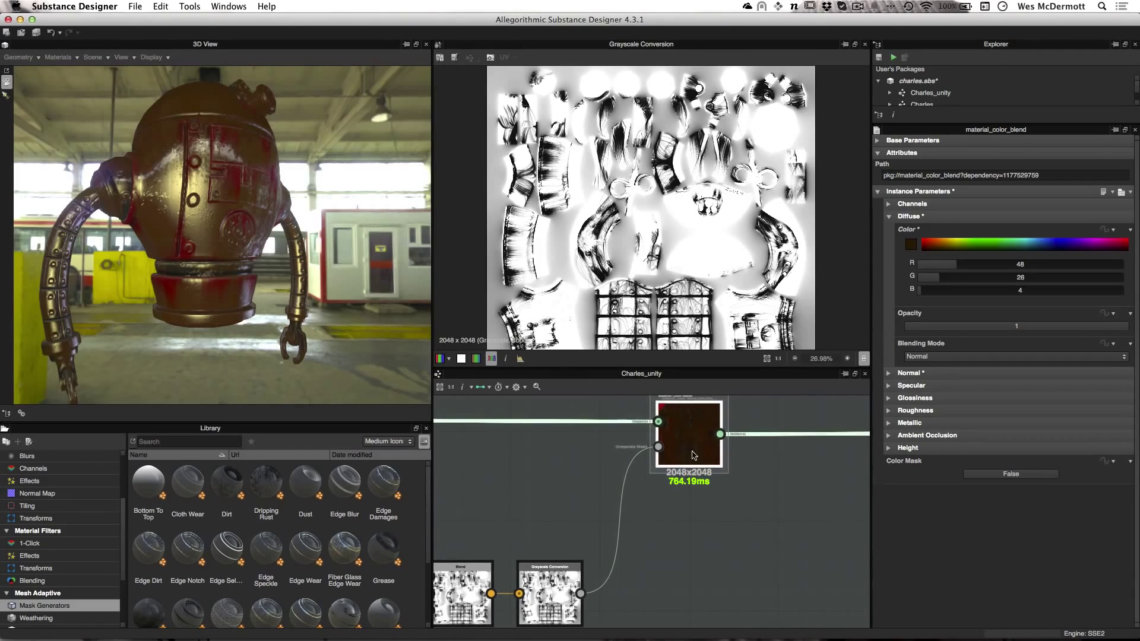
drag(683, 420, 688, 437)
scroll(667, 498, down, 1)
middle_drag(668, 528, 725, 456)
scroll(669, 534, down, 1)
scroll(687, 502, down, 1)
drag(452, 434, 606, 500)
scroll(683, 487, down, 1)
scroll(715, 448, down, 1)
middle_drag(716, 448, 682, 509)
scroll(648, 482, up, 1)
Insert an Invert Grayscale node from the library between the Grayscale Conversion and the material color blend's mask input.
click(537, 537)
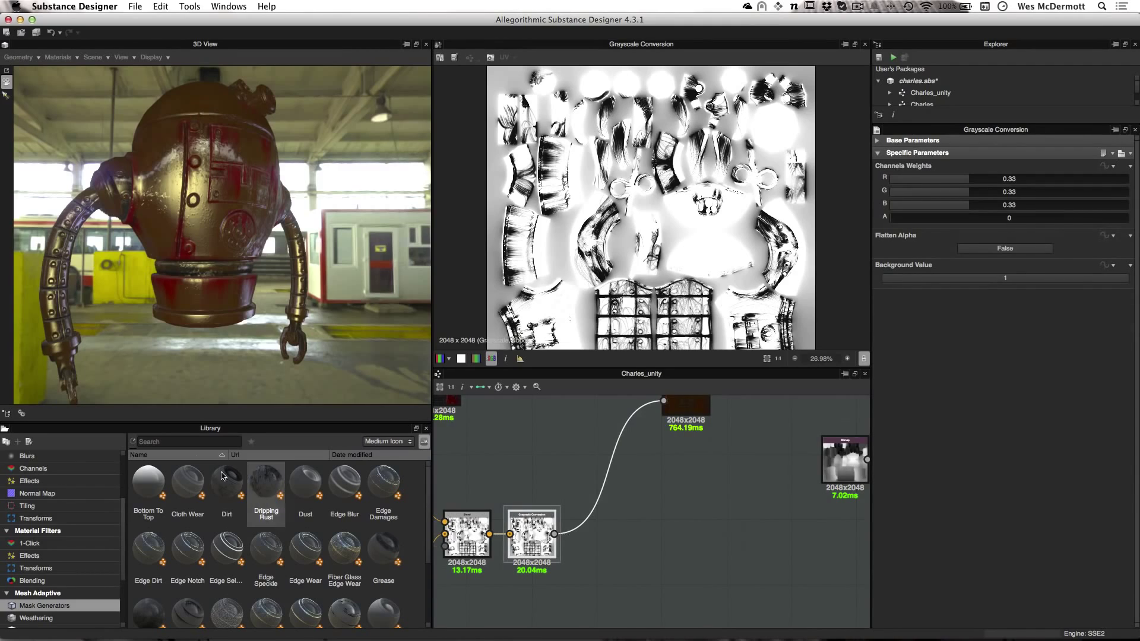
click(174, 441)
text(invert)
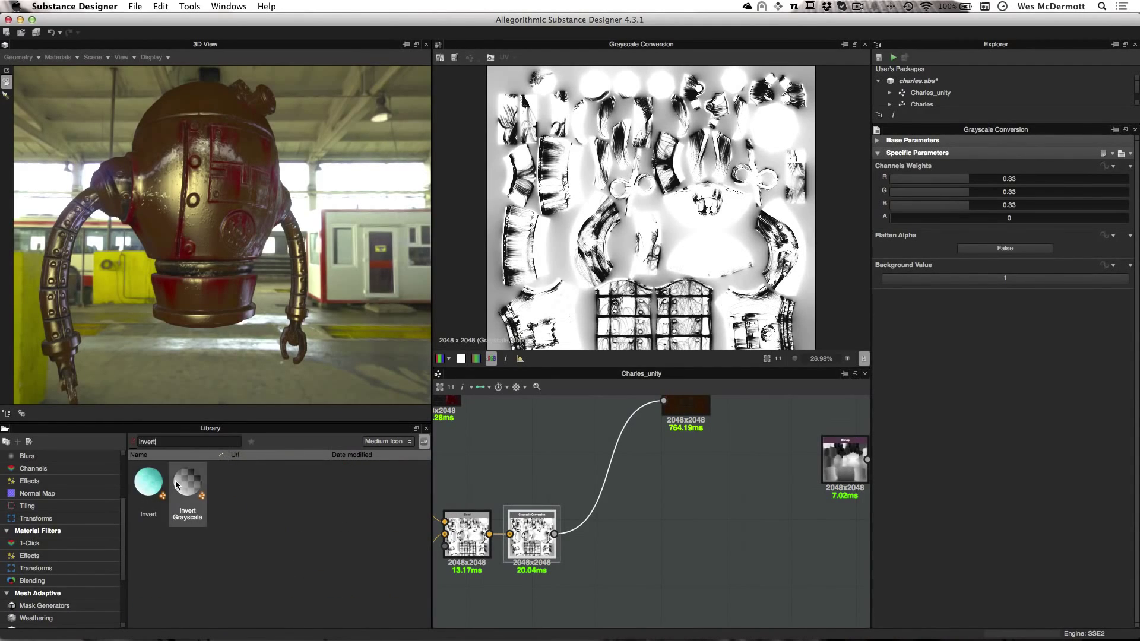
drag(187, 484, 647, 530)
drag(554, 534, 670, 406)
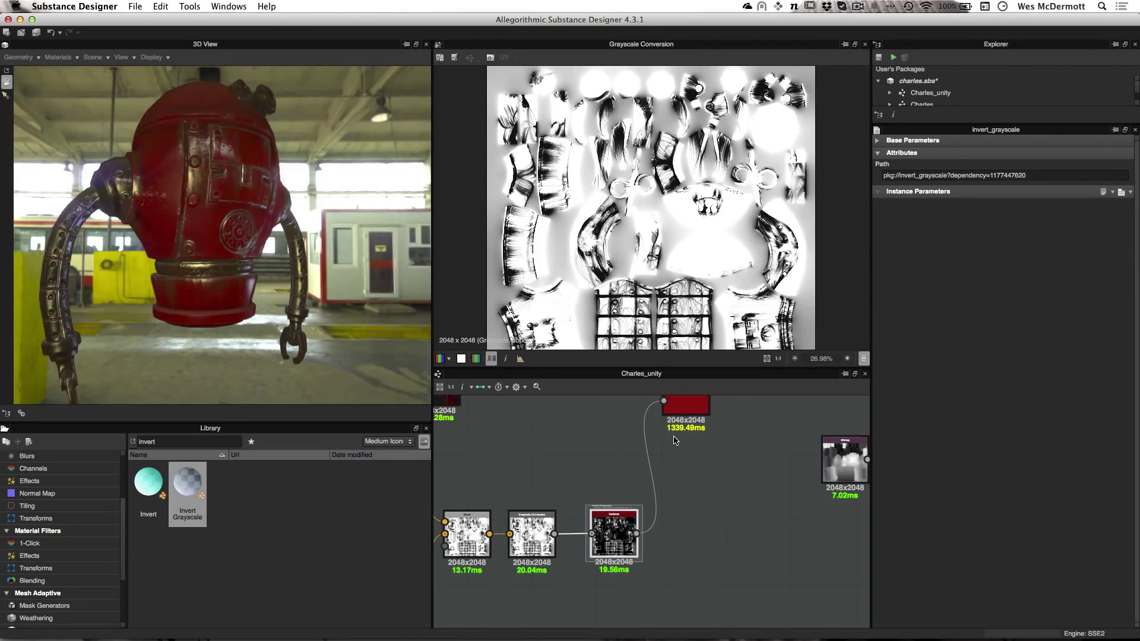
drag(294, 224, 240, 225)
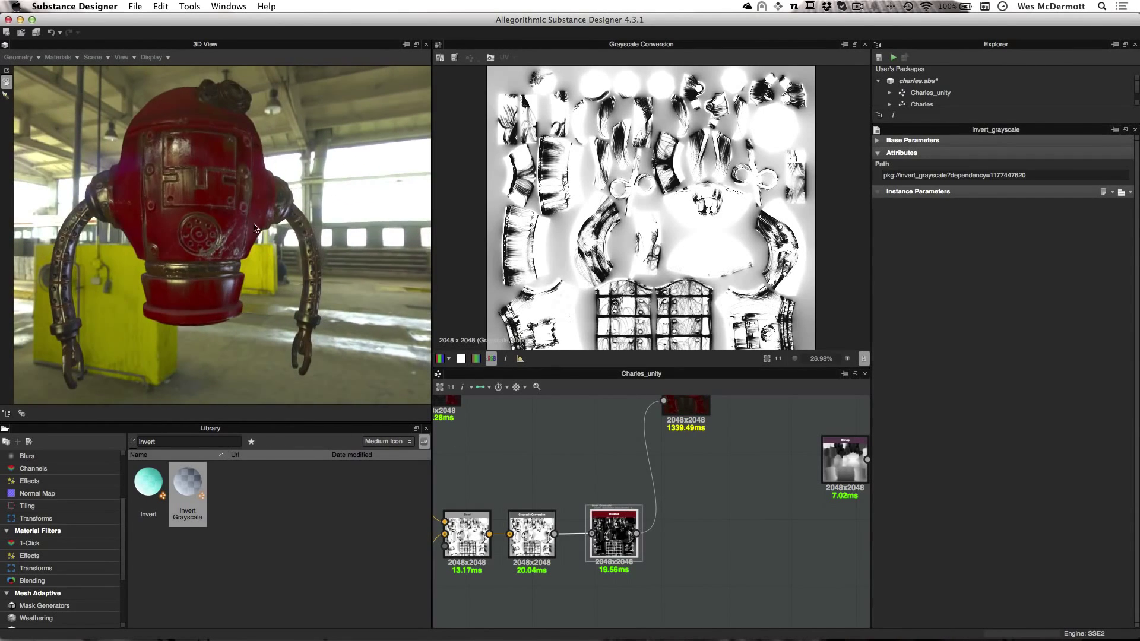
middle_drag(611, 504, 681, 472)
scroll(645, 511, down, 2)
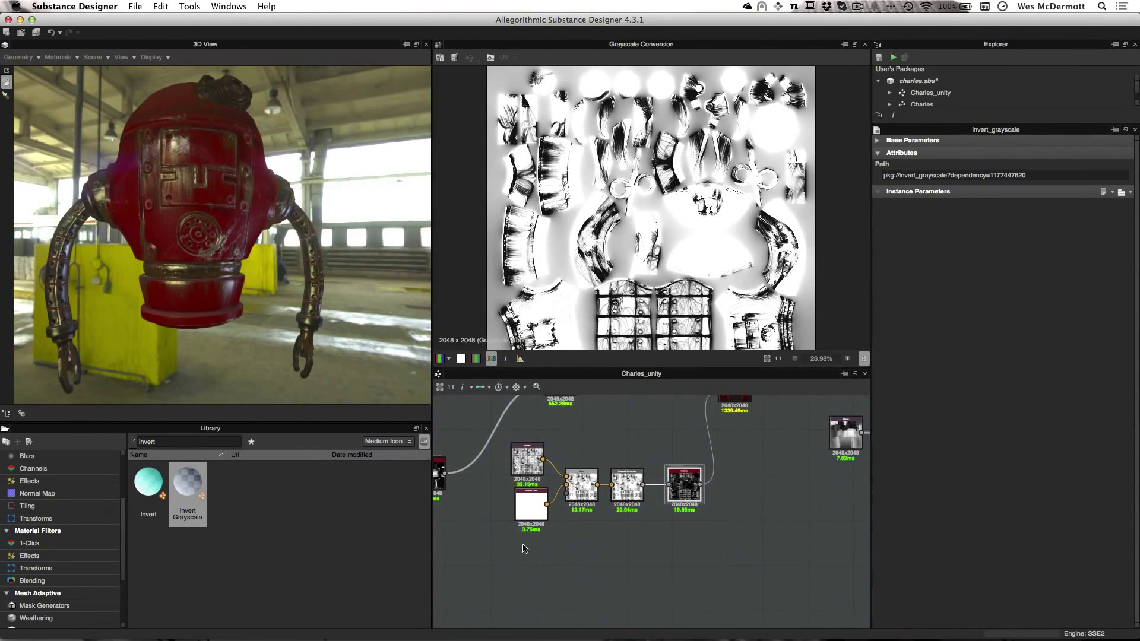
mouse_move(681, 480)
mouse_down()
mouse_move(662, 478)
mouse_move(674, 479)
mouse_up()
Try black as the material color blend's specular color, then settle on a grey with RGB 162, 161, 161.
middle_drag(642, 509, 580, 567)
scroll(656, 446, up, 4)
click(688, 462)
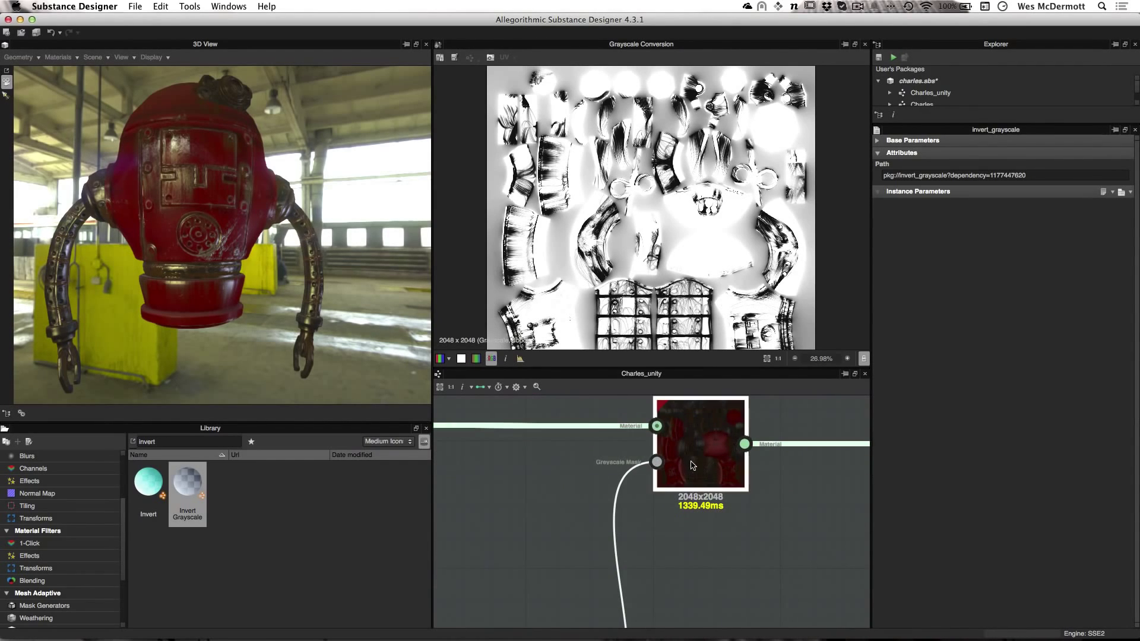
mouse_move(270, 226)
mouse_down()
mouse_move(275, 246)
mouse_move(285, 236)
mouse_move(275, 233)
mouse_up()
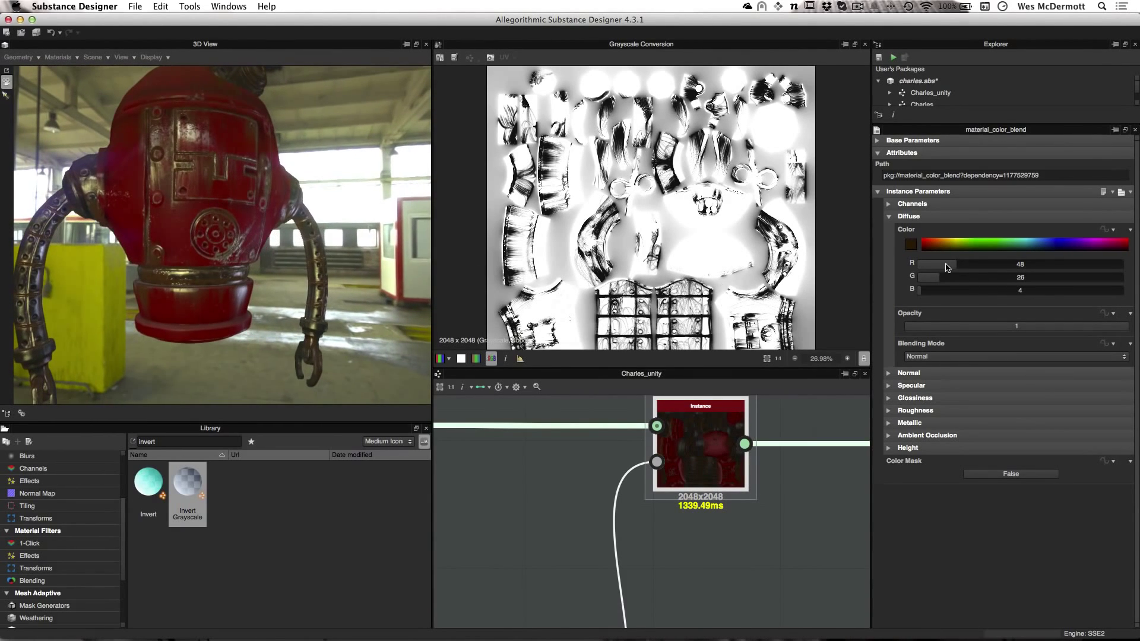
click(889, 374)
click(889, 373)
click(888, 386)
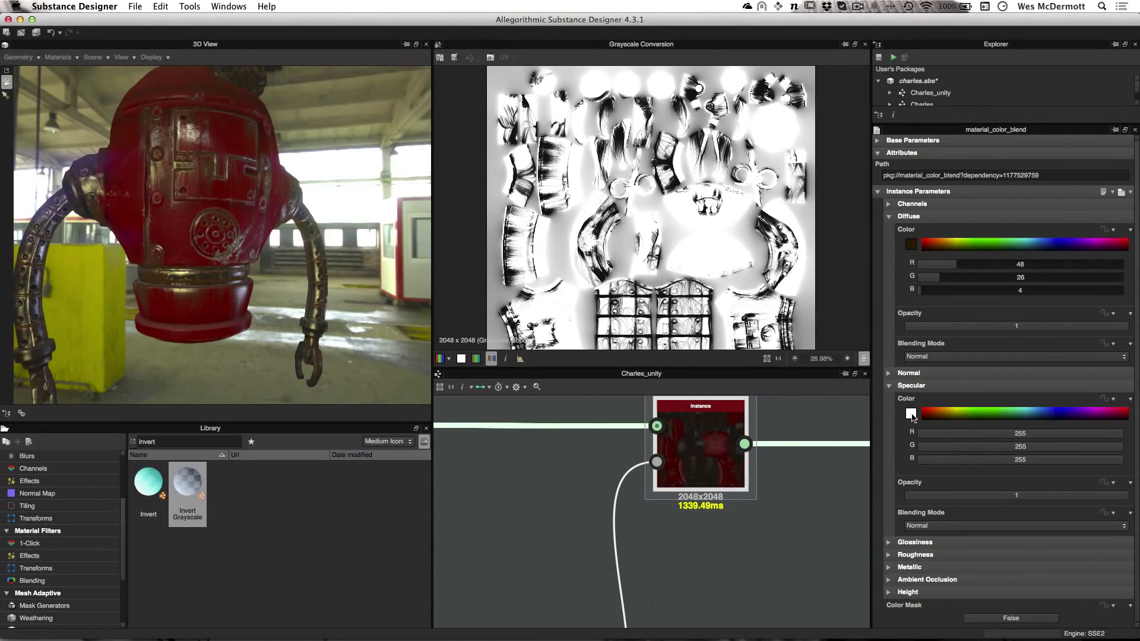
click(911, 415)
drag(729, 103, 728, 209)
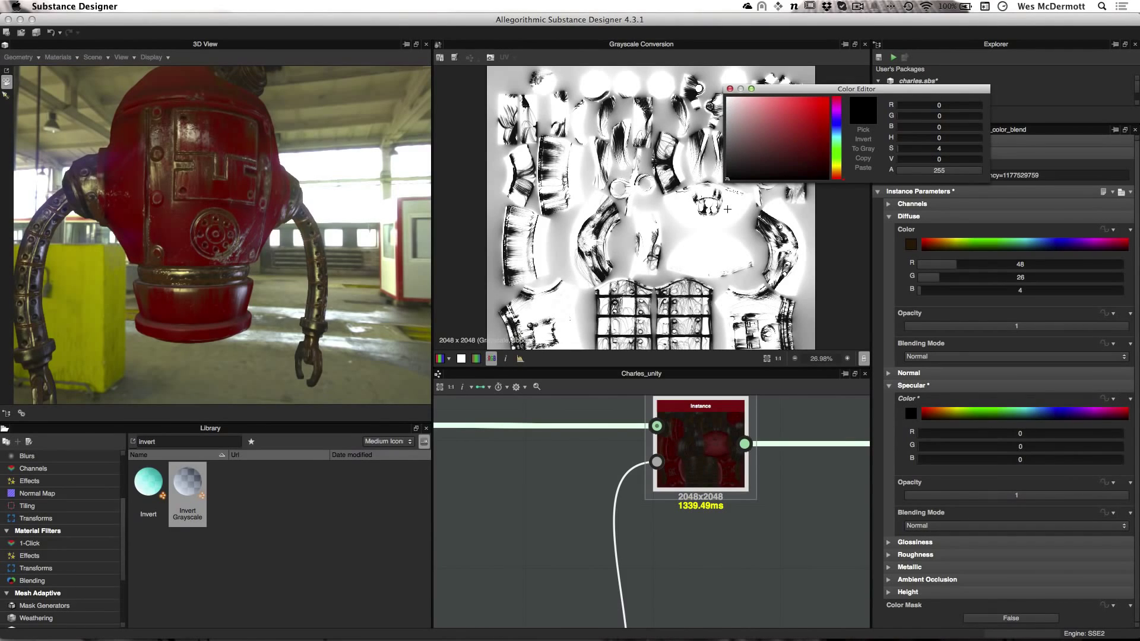
drag(352, 276, 465, 228)
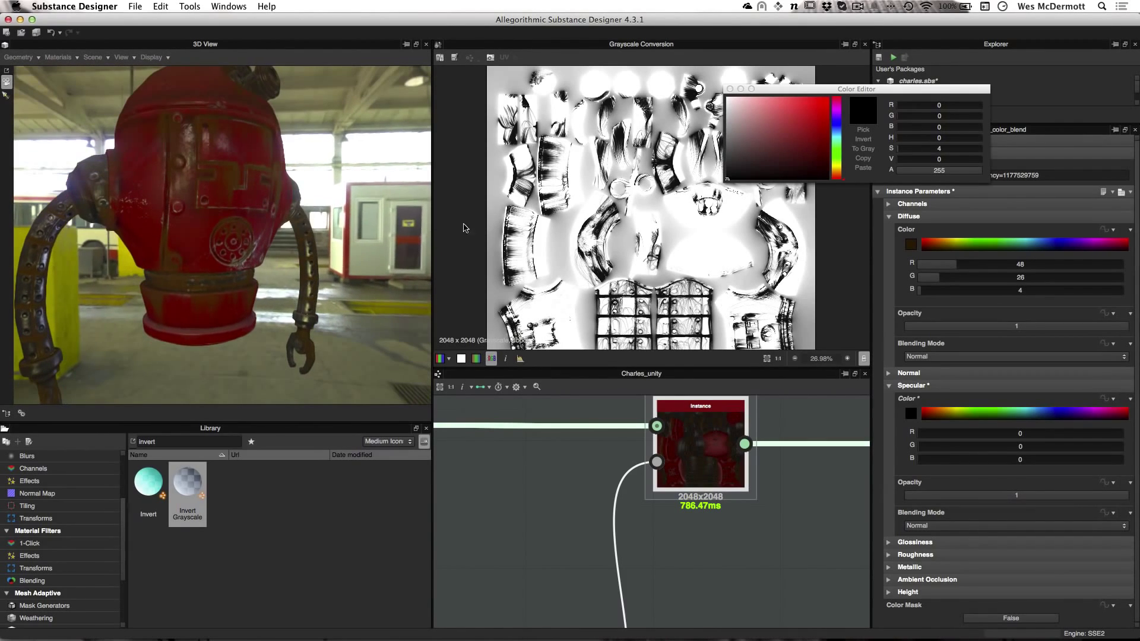
drag(729, 170, 726, 126)
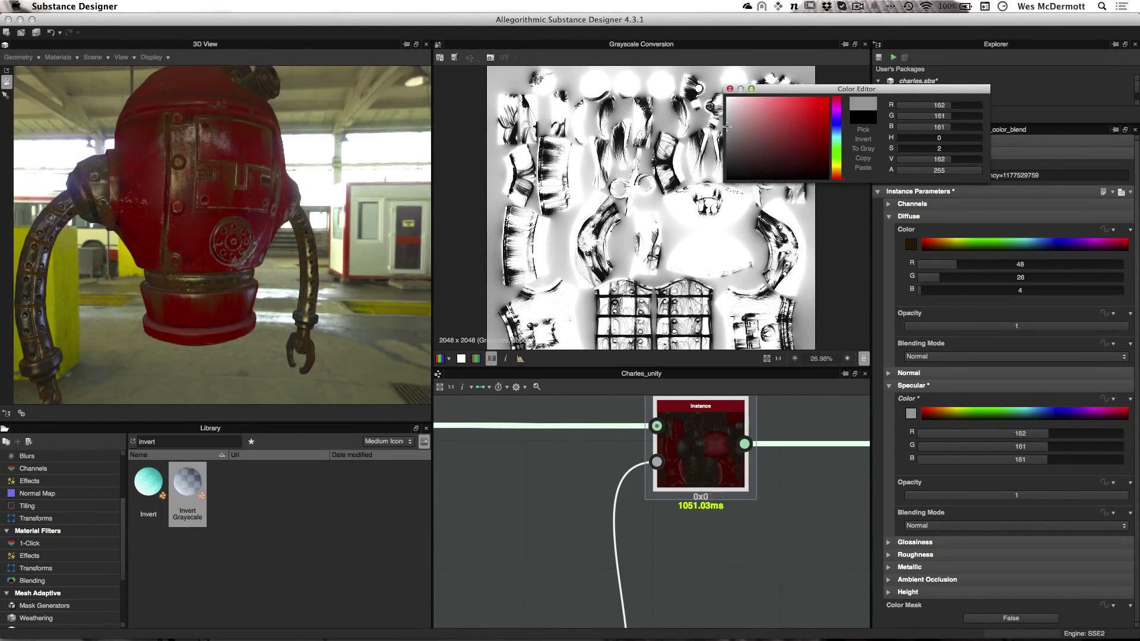
click(730, 89)
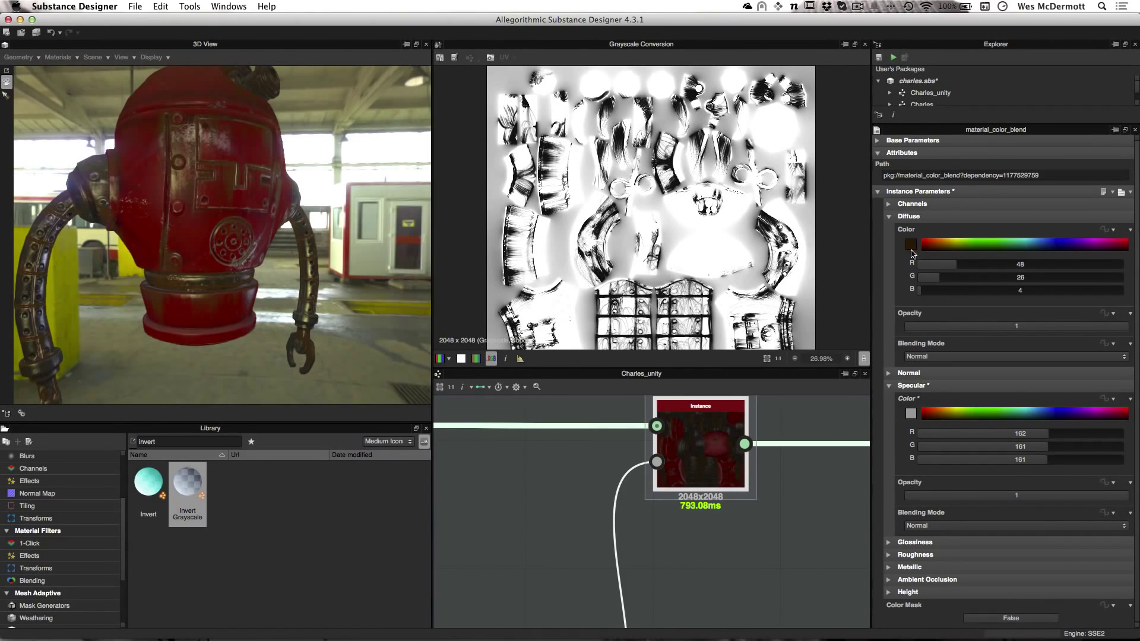
Darken the material color blend's diffuse color to RGB 25, 14, 4 and set its diffuse opacity to 0.82.
click(911, 245)
mouse_move(821, 162)
mouse_down()
mouse_move(817, 152)
mouse_move(811, 172)
mouse_up()
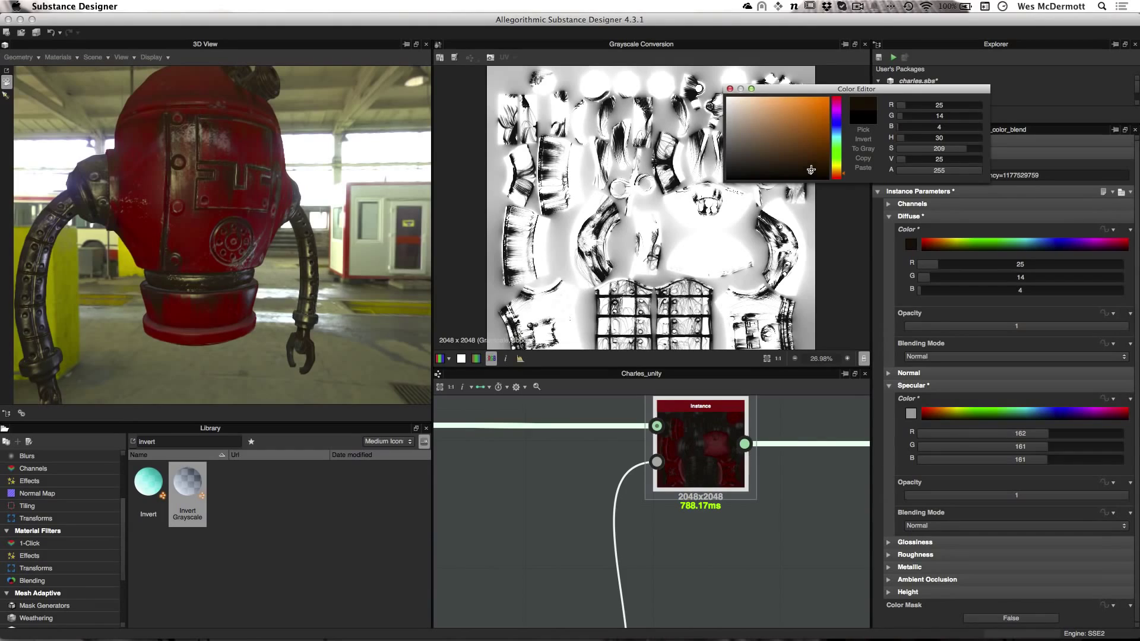
drag(1109, 330, 1086, 338)
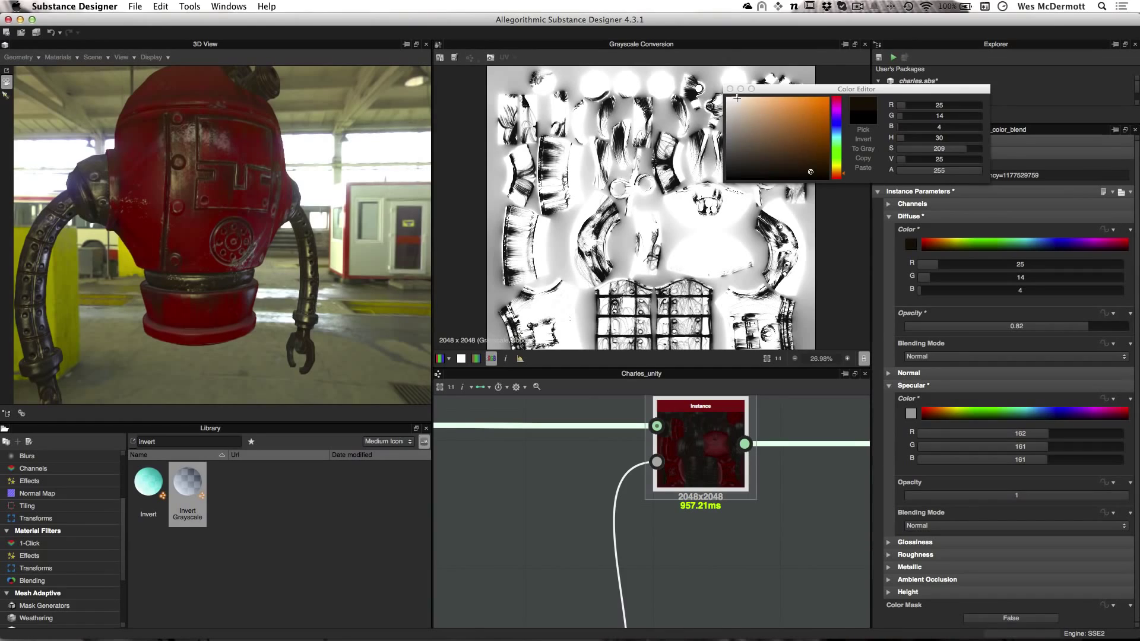
click(730, 88)
Tidy the graph by moving the leaks mask chain closer to the main material line and the material color blend further along.
scroll(694, 512, down, 6)
middle_drag(628, 598, 682, 558)
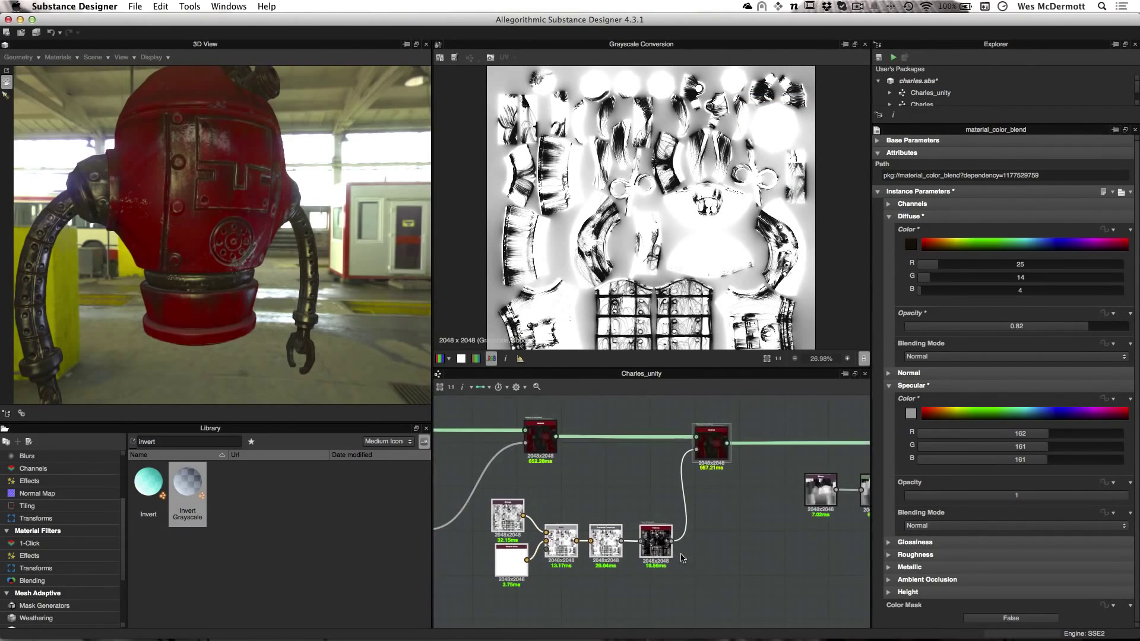
drag(660, 539, 683, 518)
drag(716, 447, 756, 444)
scroll(755, 444, down, 1)
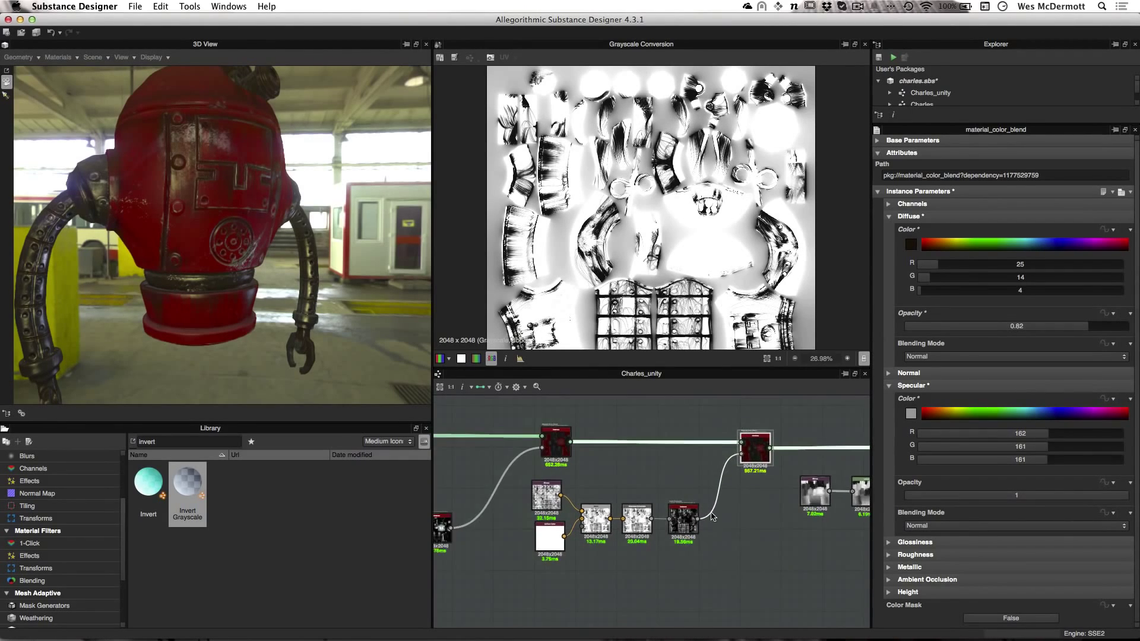
middle_drag(755, 444, 659, 453)
mouse_move(278, 242)
mouse_down()
mouse_move(246, 240)
mouse_move(273, 238)
mouse_up()
mouse_move(846, 531)
middle_down()
mouse_move(748, 522)
mouse_move(825, 530)
middle_up()
scroll(747, 523, down, 1)
scroll(752, 532, down, 1)
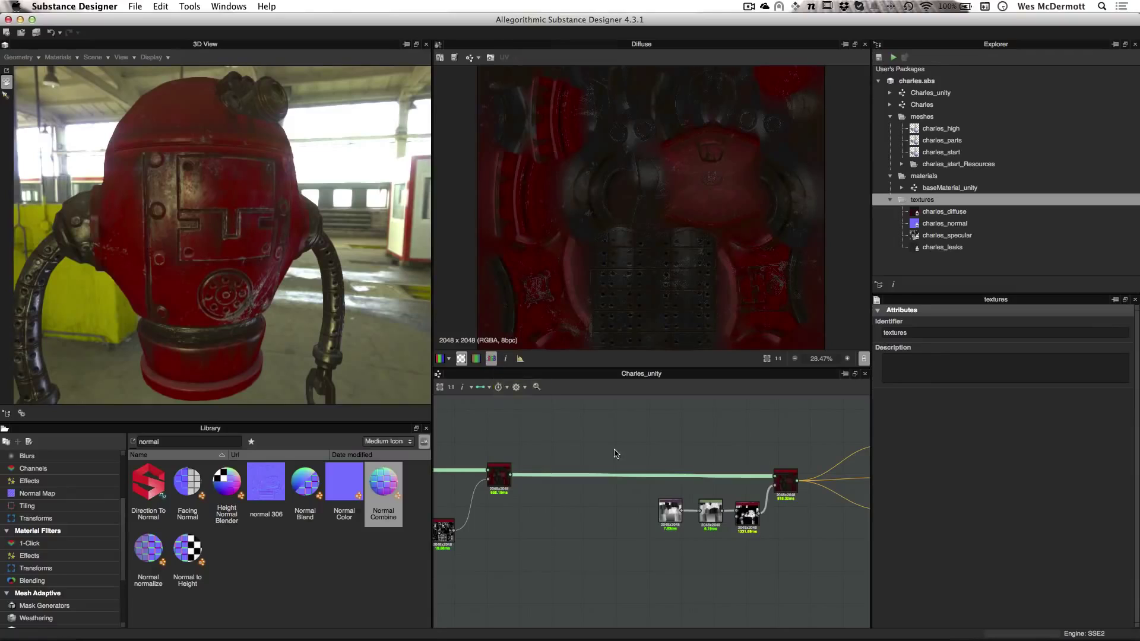
key(space)
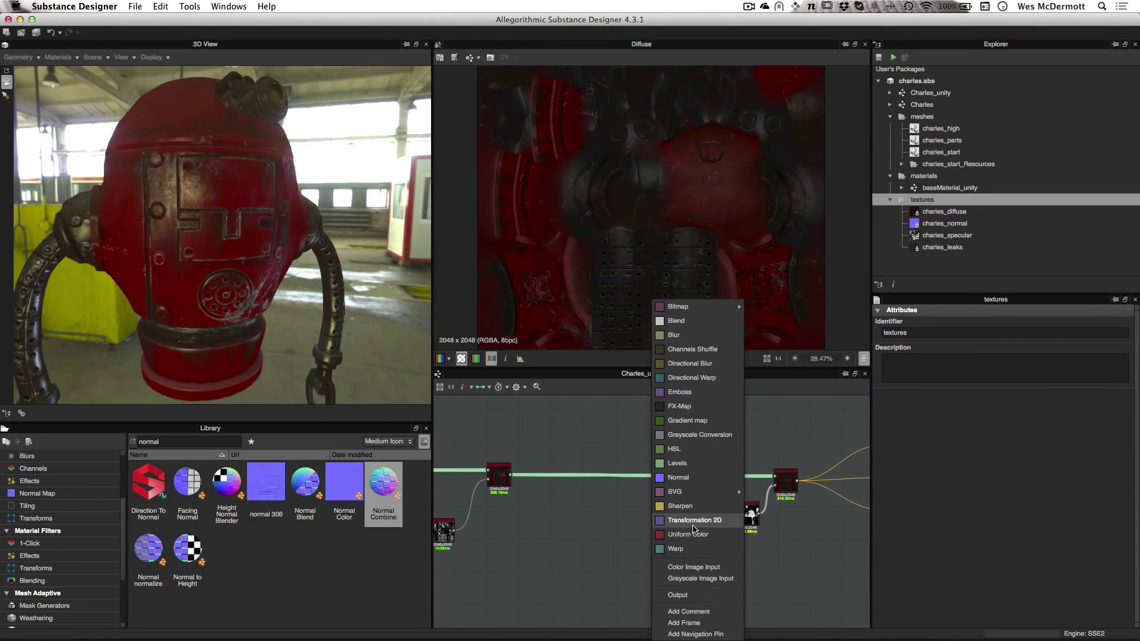
click(564, 442)
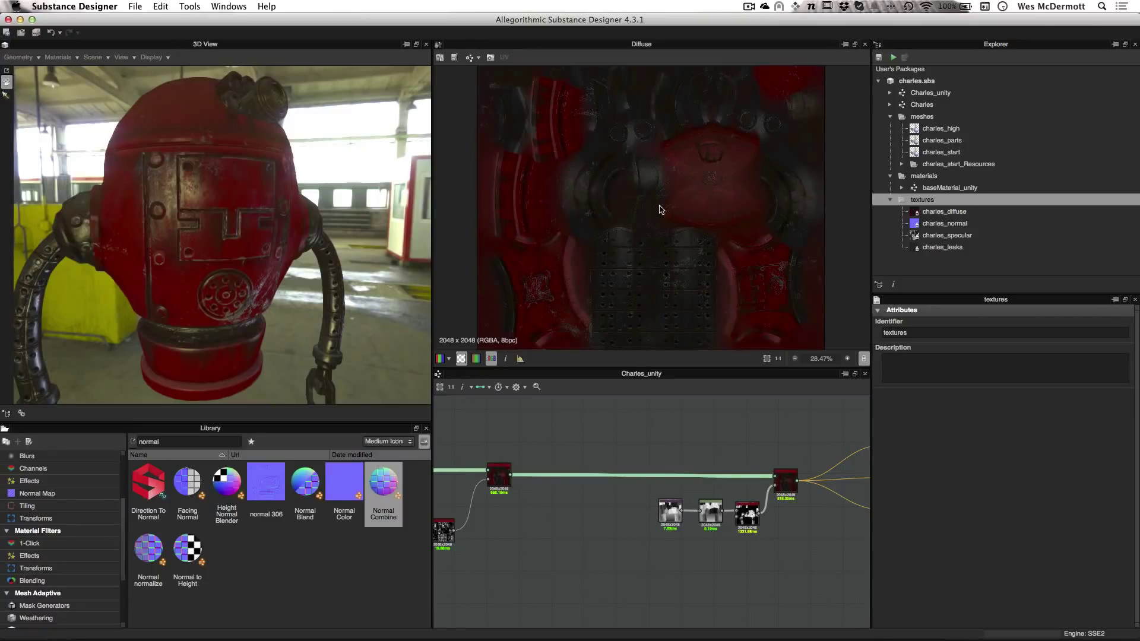
Link the bitmap decals.psd from the Charles project's substance folder into the textures folder.
right_click(923, 202)
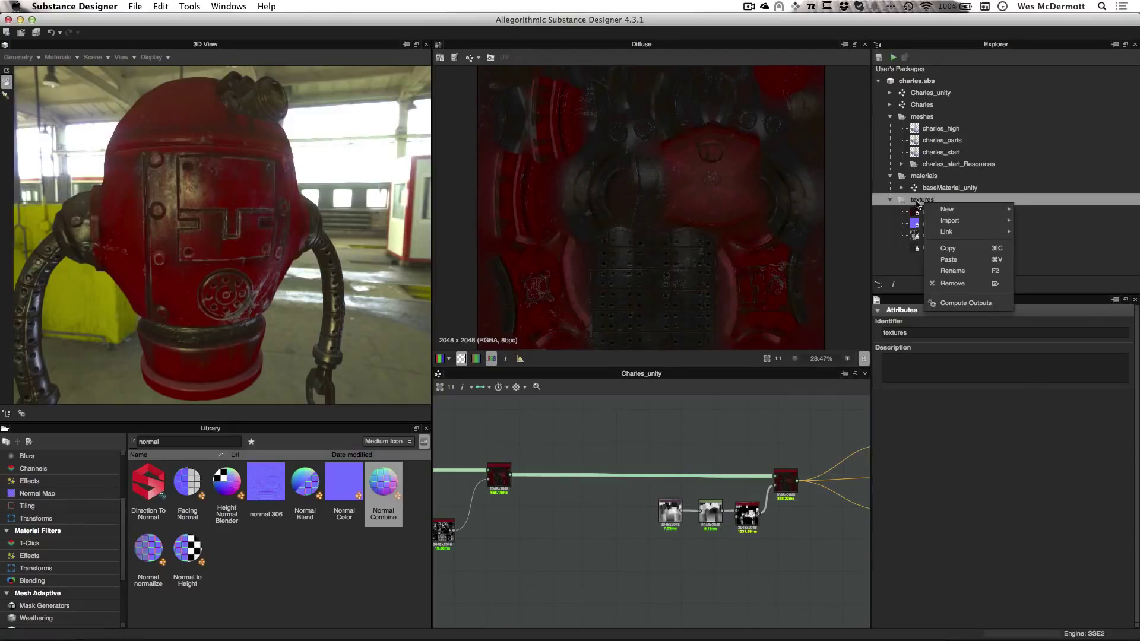
mouse_move(950, 232)
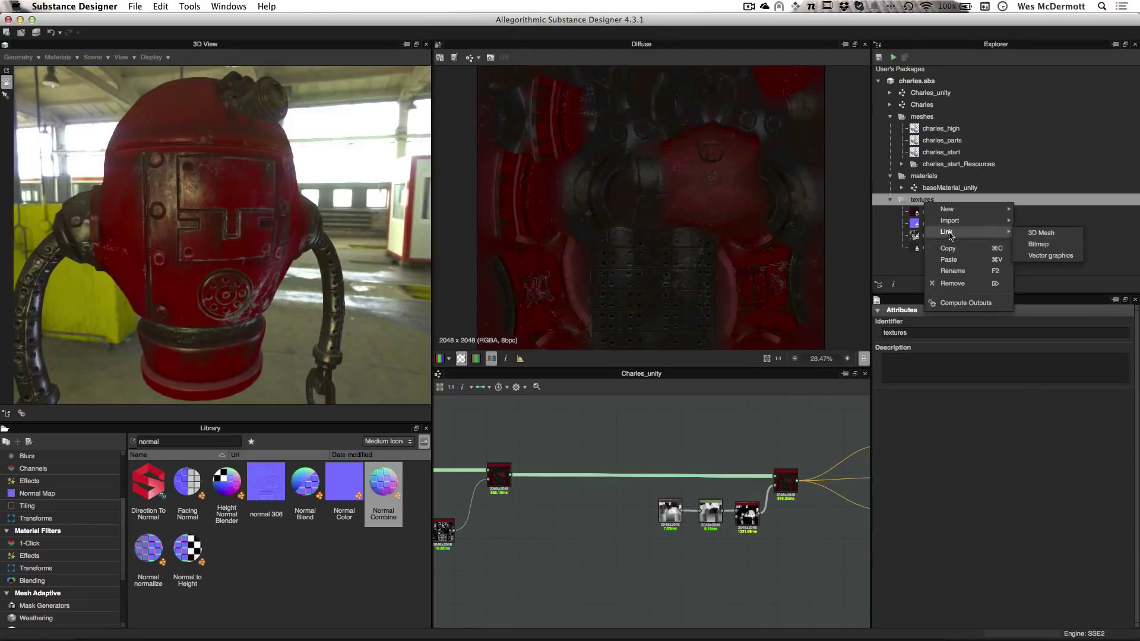
click(1037, 245)
click(193, 228)
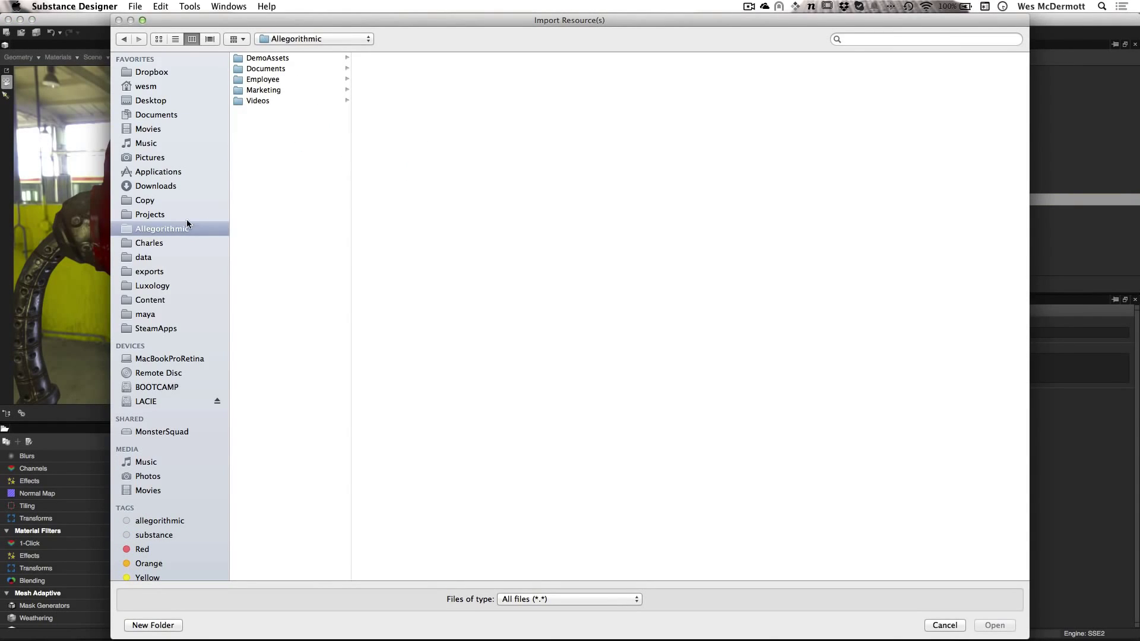
click(174, 240)
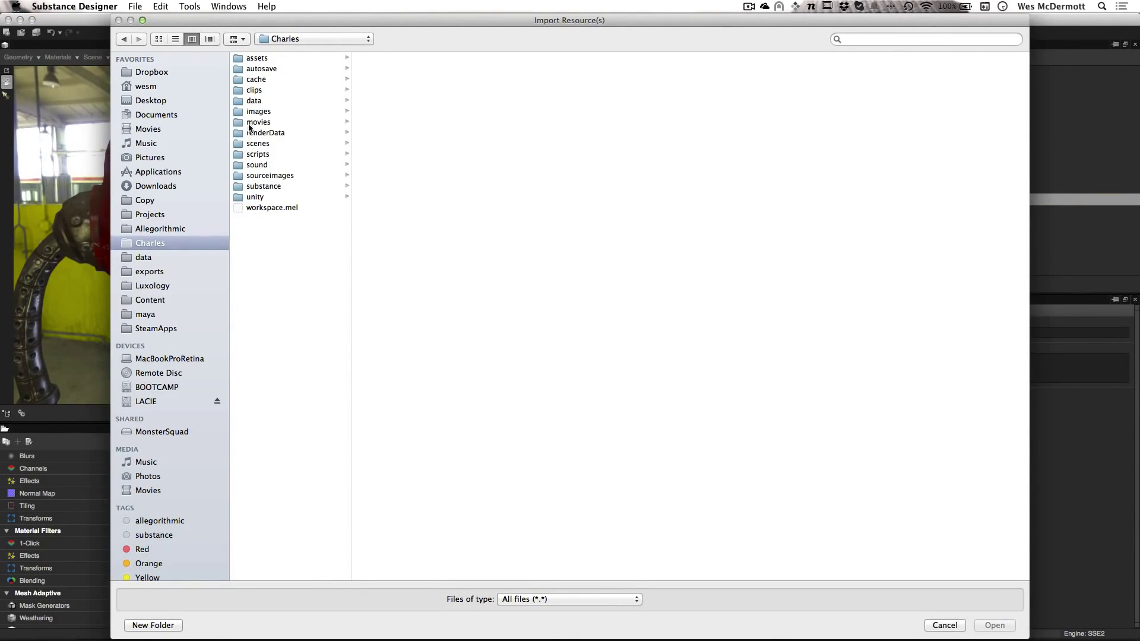
click(270, 187)
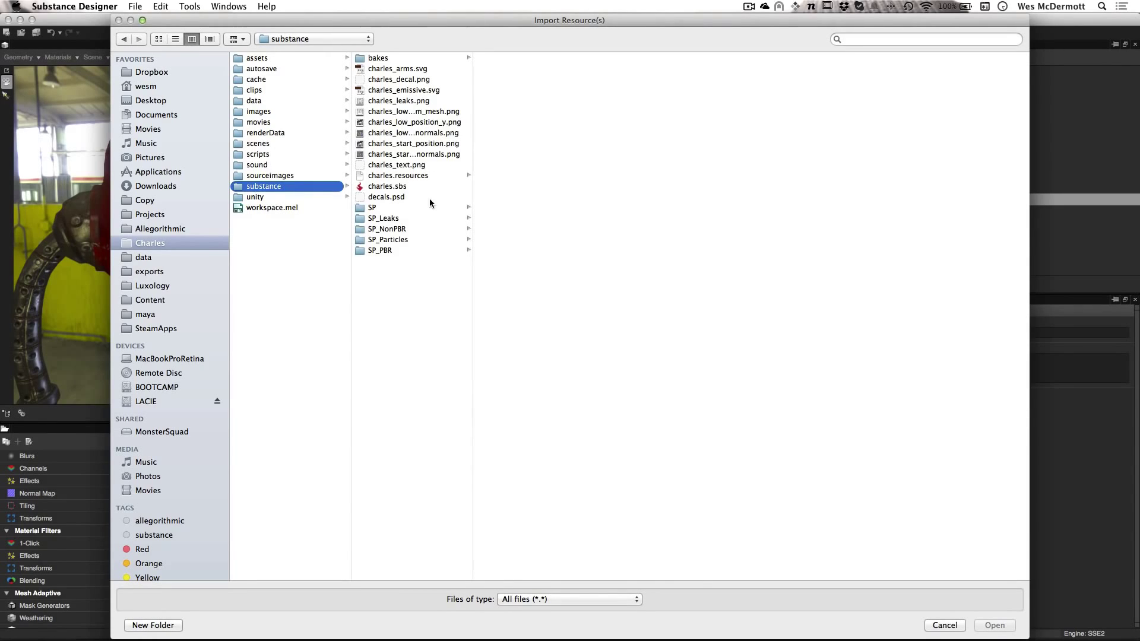
click(392, 197)
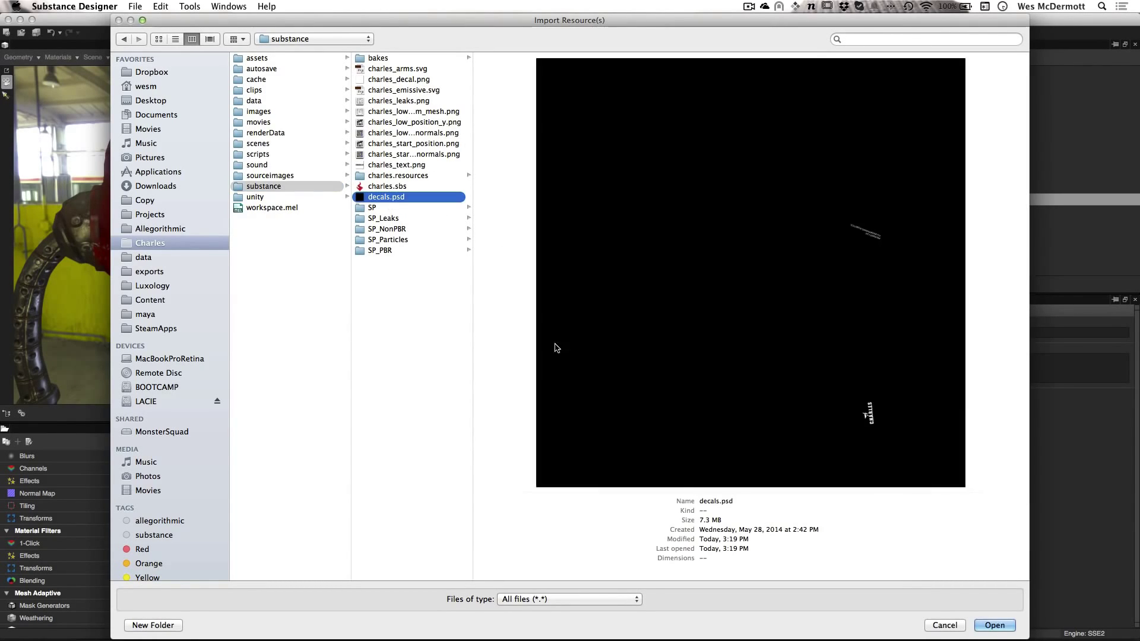
click(995, 626)
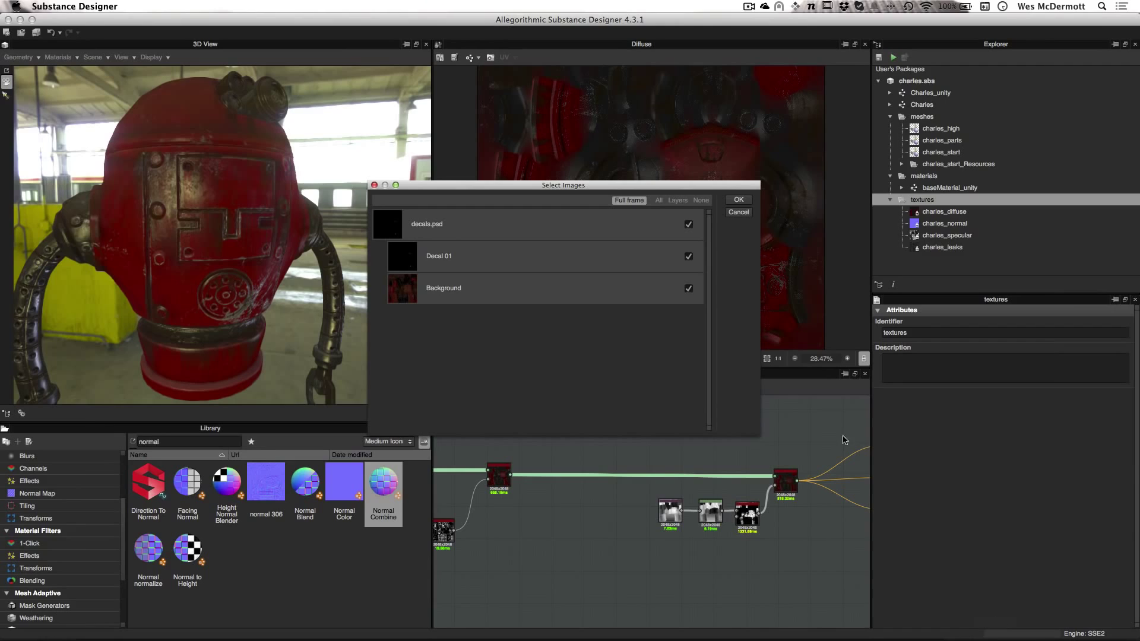
Bring in only the Decal 01 layer of decals.psd, excluding the full image and the Background layer.
drag(574, 189, 570, 137)
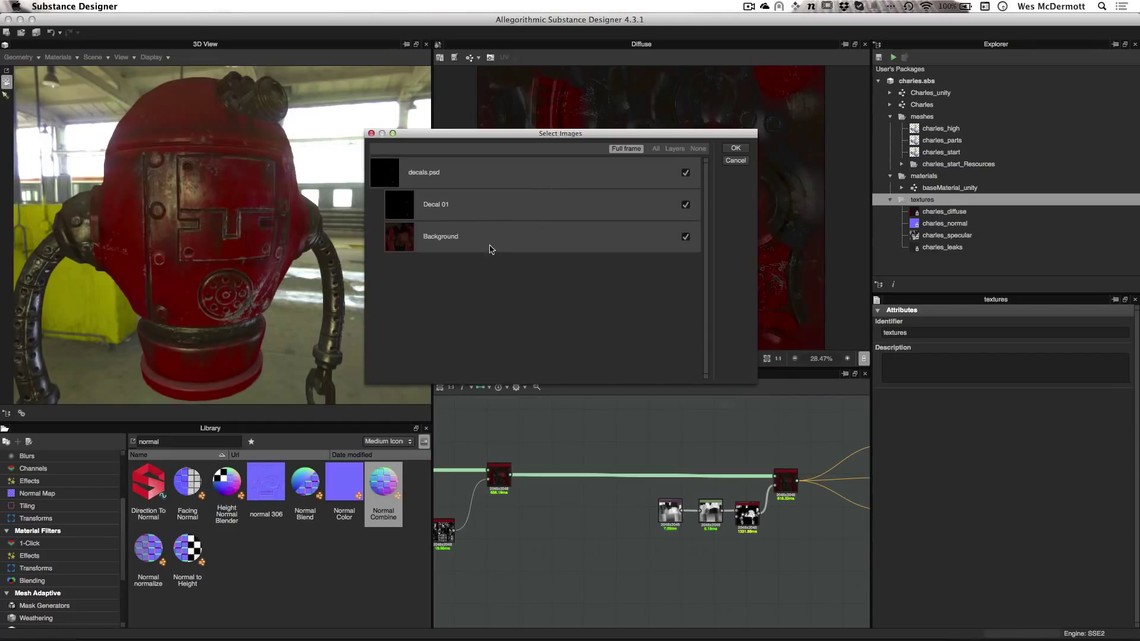
click(686, 204)
click(687, 205)
click(740, 151)
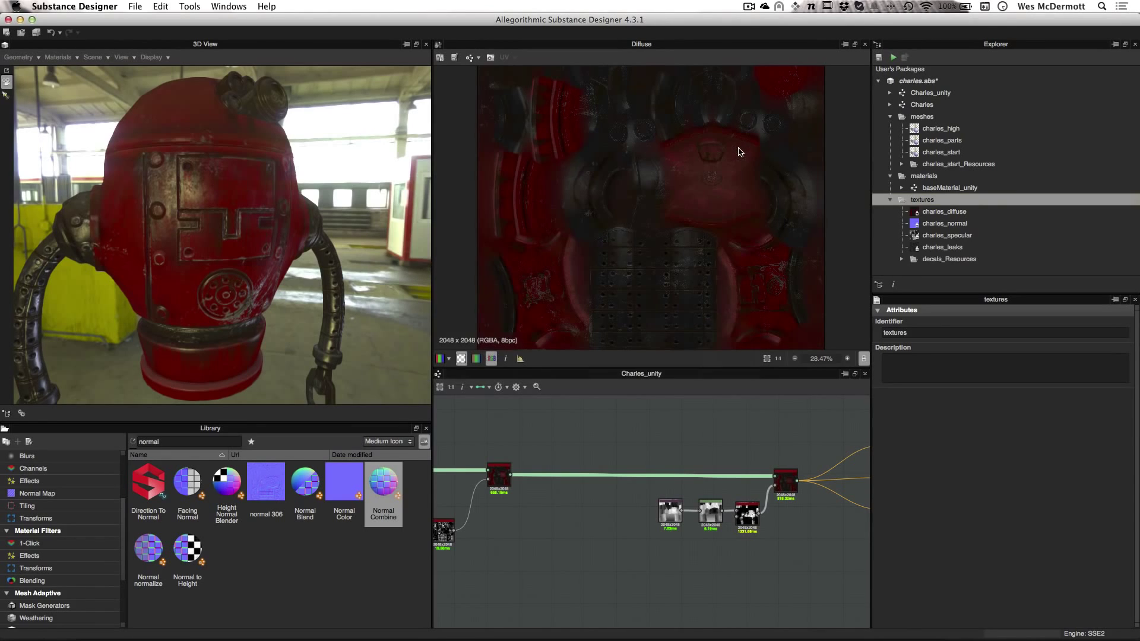
Expand the decals_Resources folder and place its Decal_01 bitmap in the graph below the main material line.
click(902, 260)
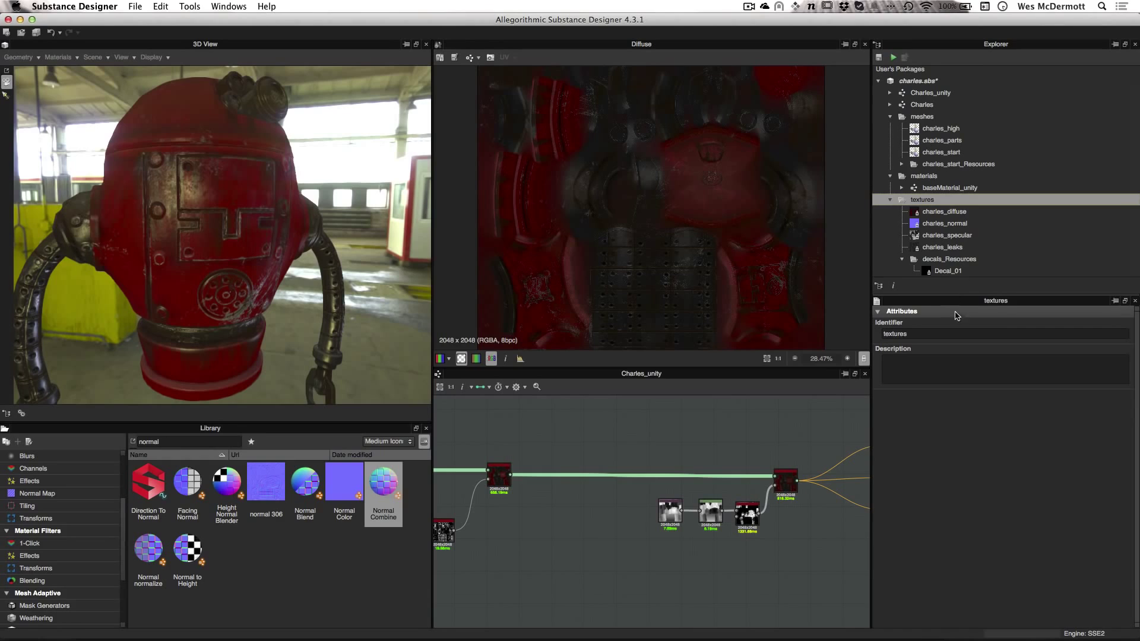
drag(951, 304, 957, 325)
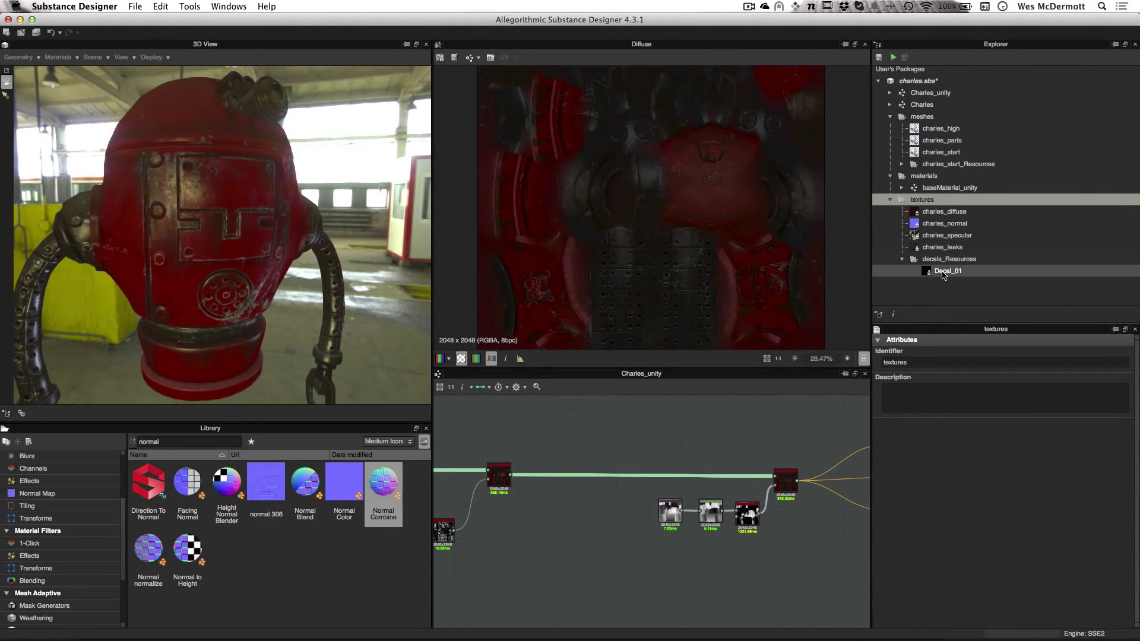
drag(944, 274, 564, 521)
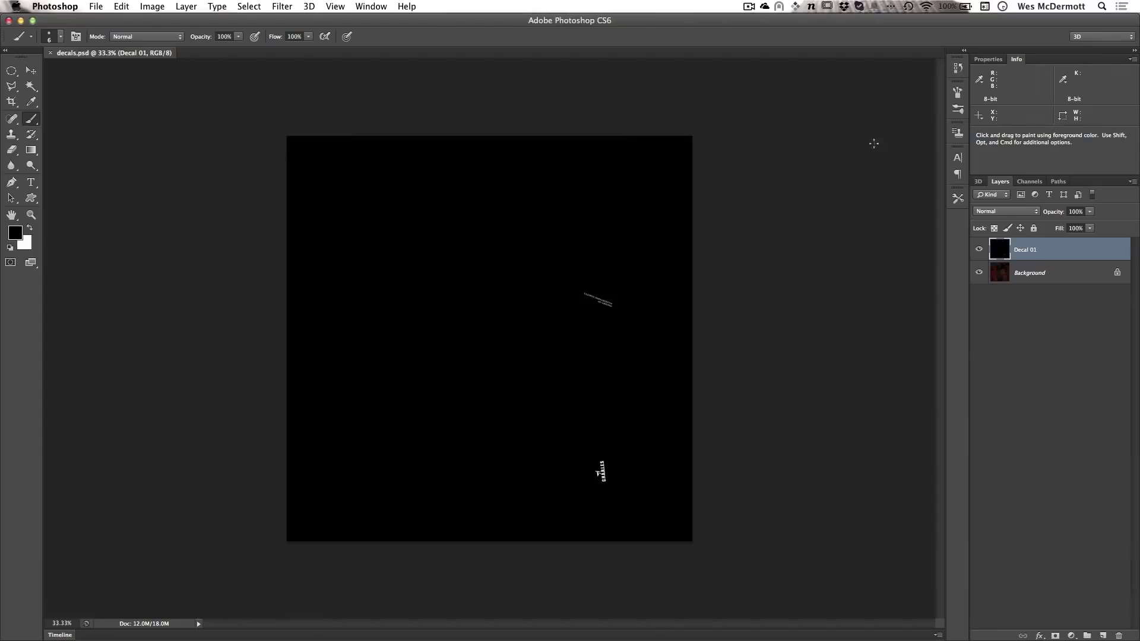
In Photoshop, compare the Decal 01 layer of decals.psd with the background texture beneath it and examine its text and logo decals up close.
click(979, 249)
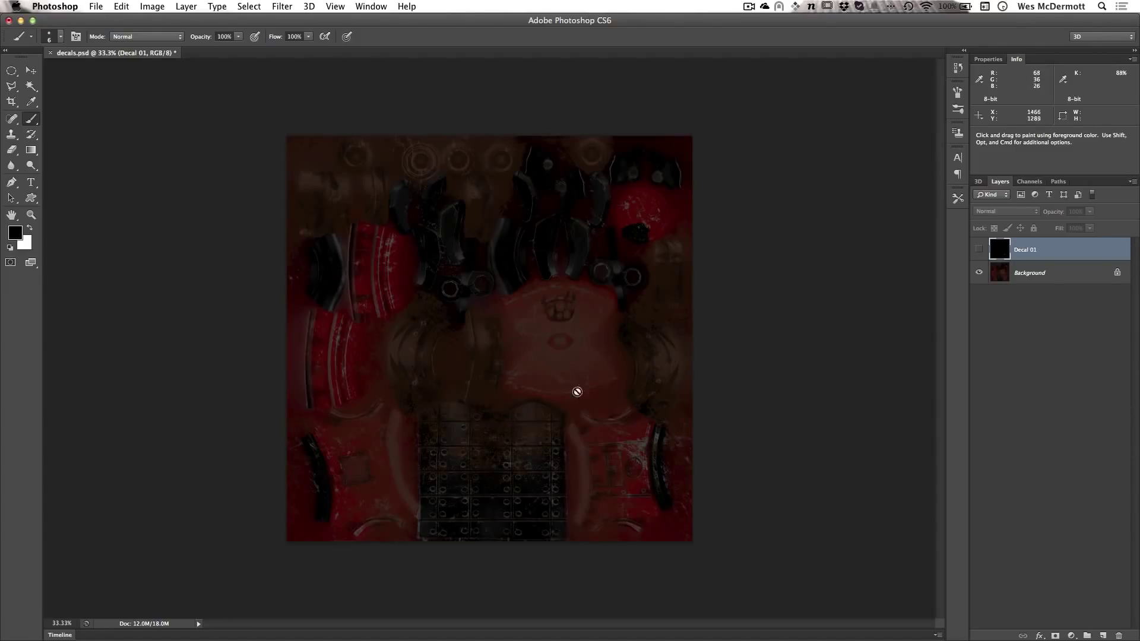
click(978, 250)
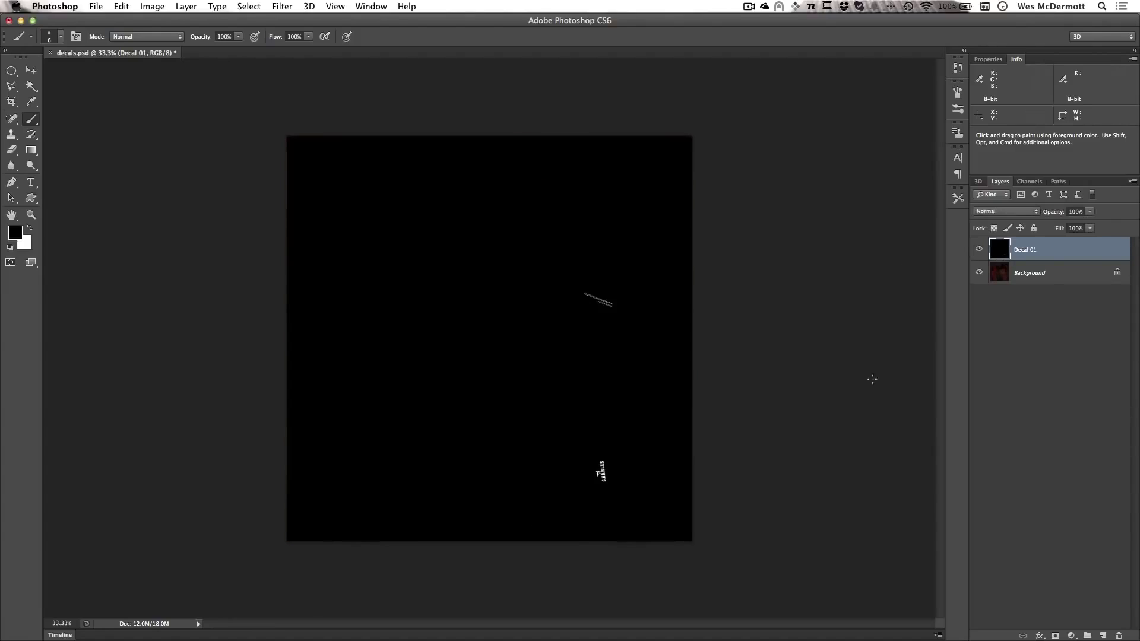
key(super+equal)
key(super+equal)
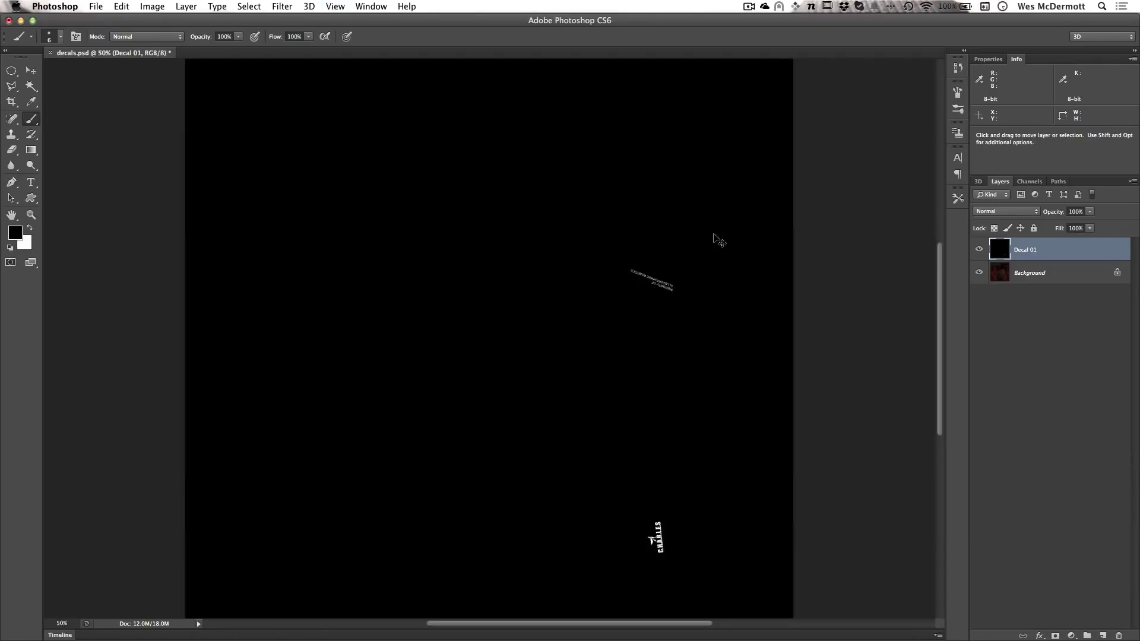
drag(661, 387, 390, 159)
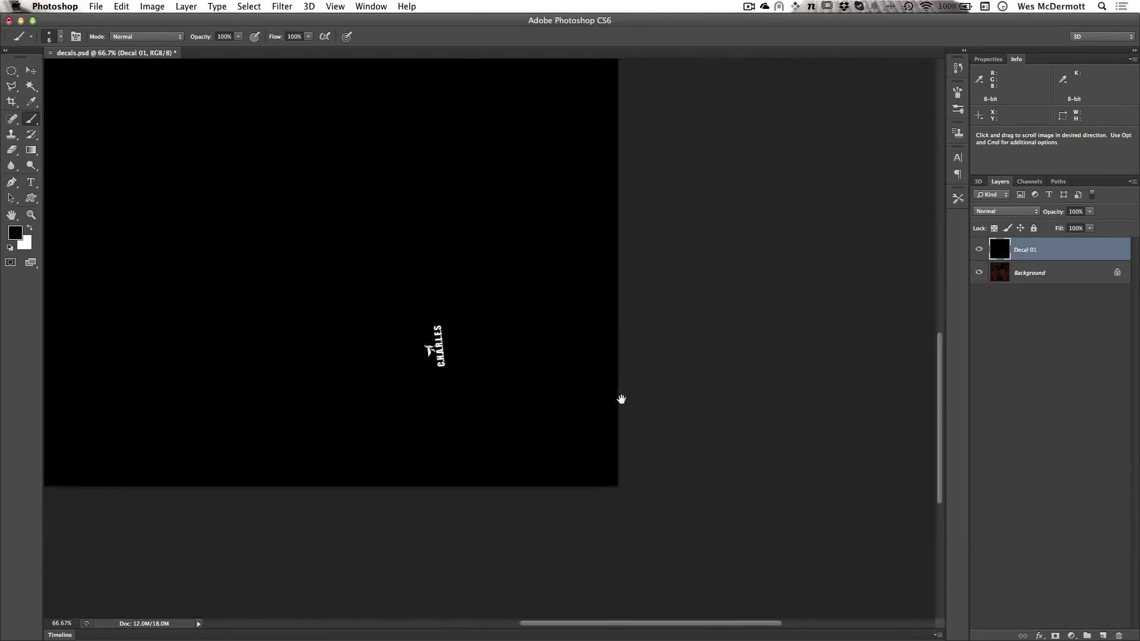
drag(481, 354, 567, 580)
drag(535, 355, 535, 352)
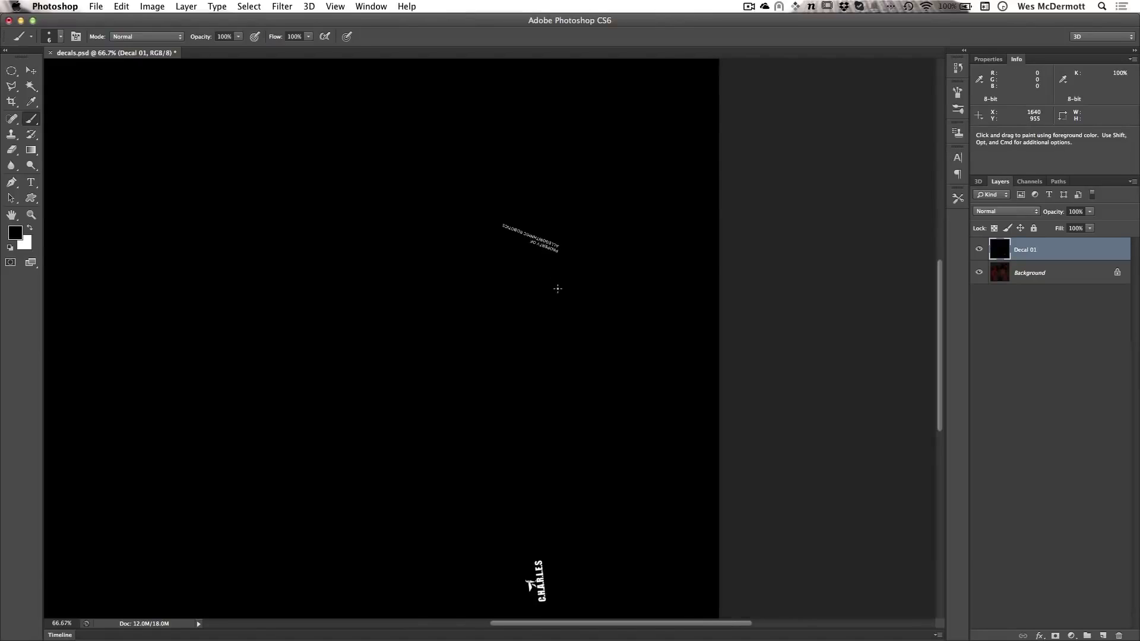
key(super+minus)
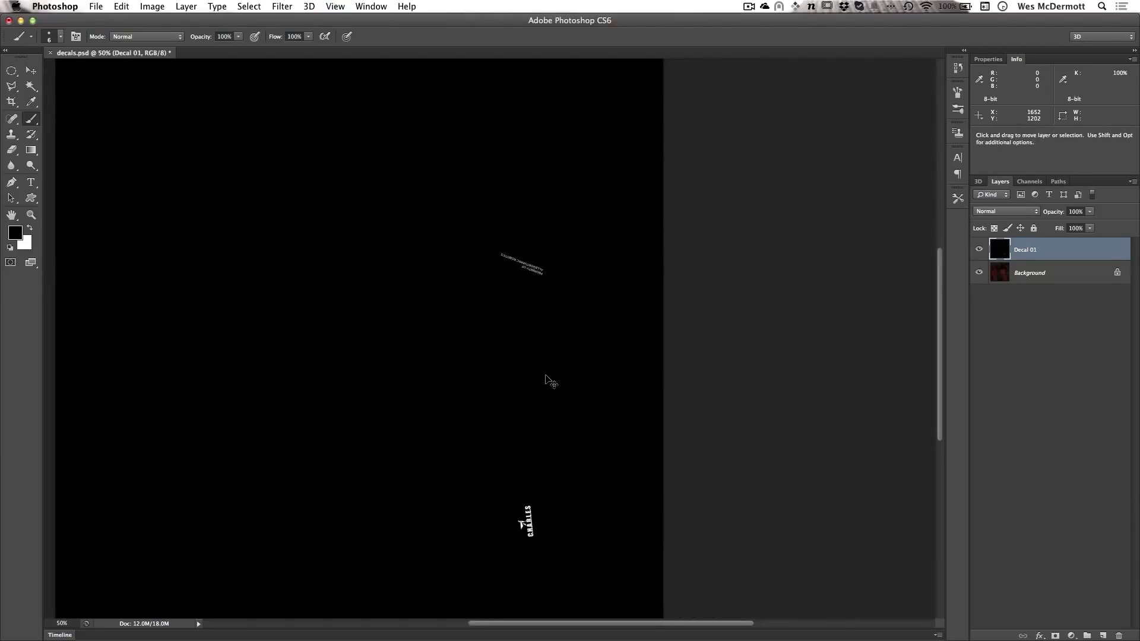
key(super+minus)
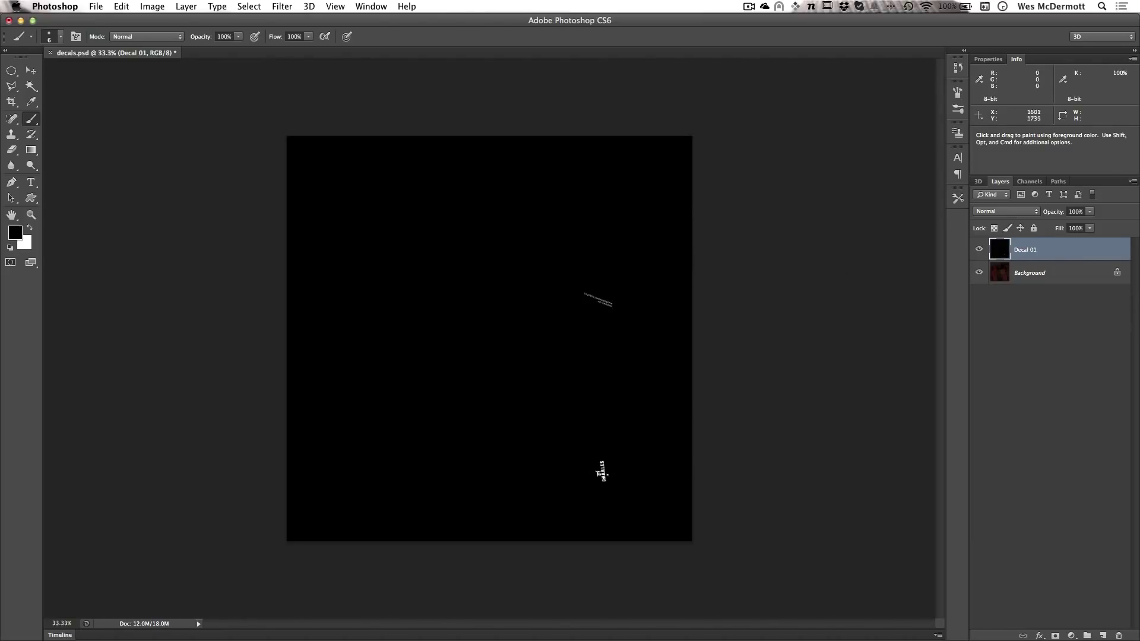
key(super+equal)
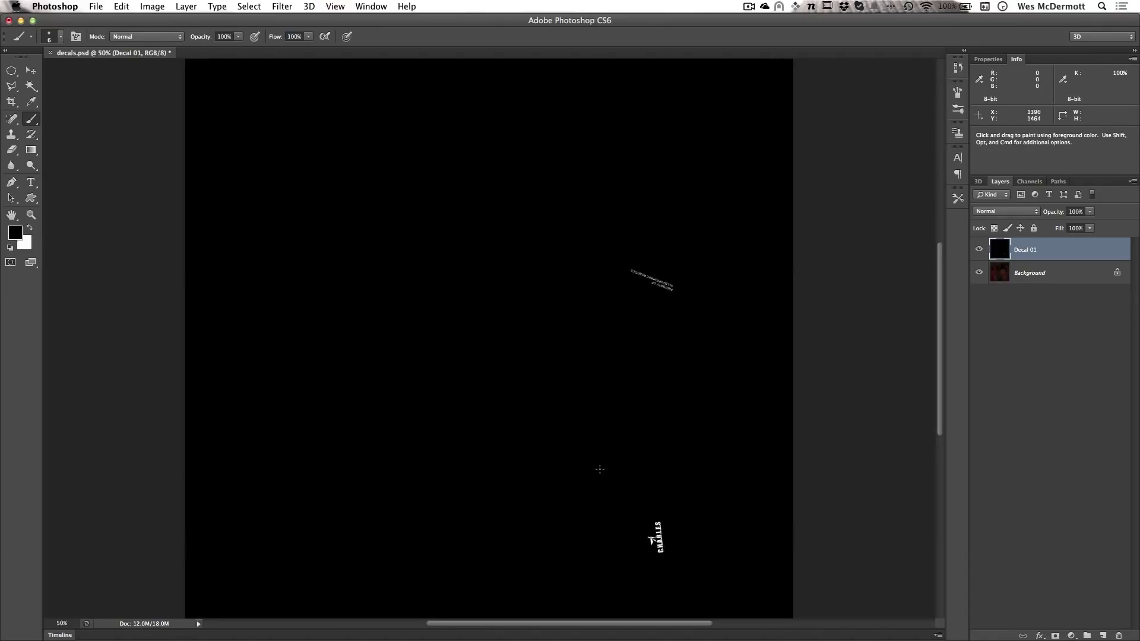
scroll(561, 391, down, 3)
scroll(560, 391, right, 3)
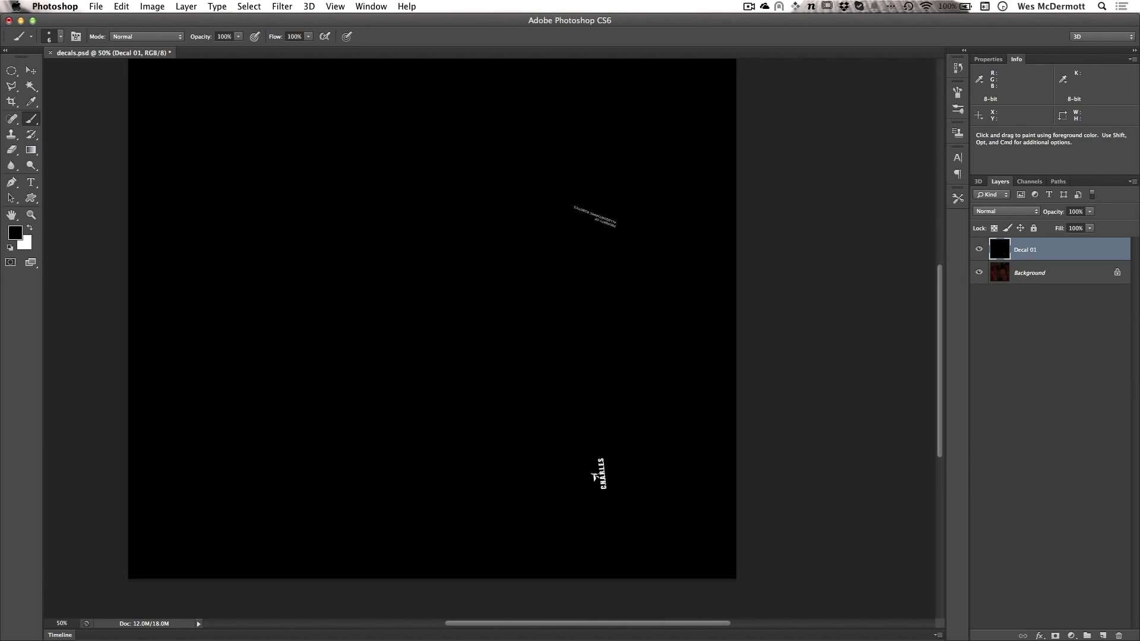
Back in Substance Designer, insert a Material Color Blend node on the main material line ahead of the leaks color blend and connect it.
key(super+Tab)
click(38, 531)
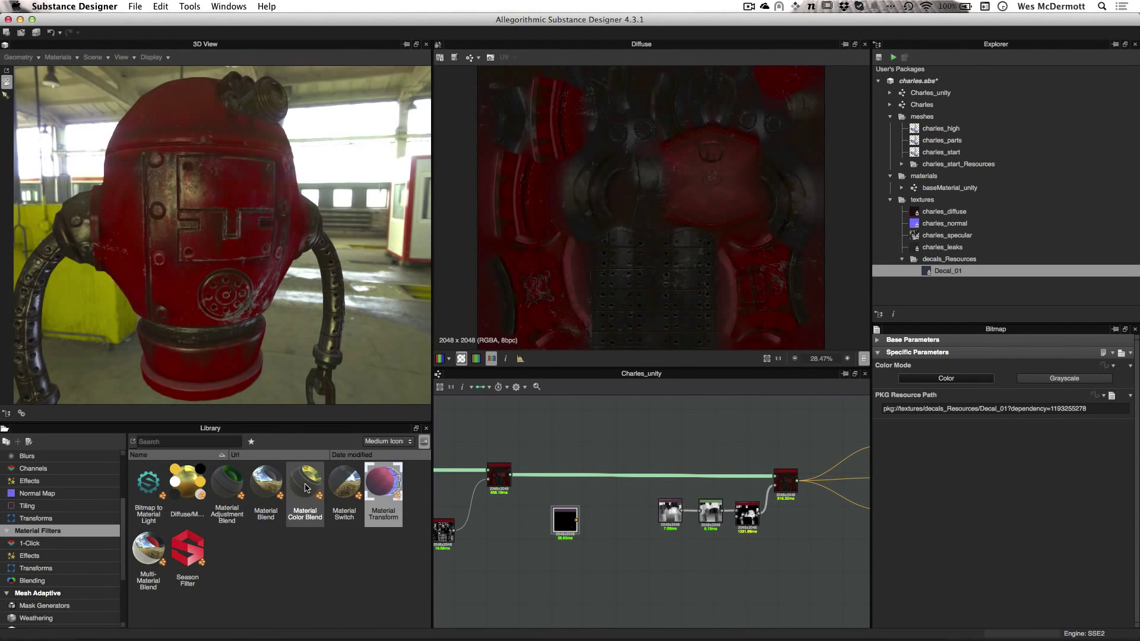
drag(307, 488, 616, 512)
scroll(591, 446, up, 3)
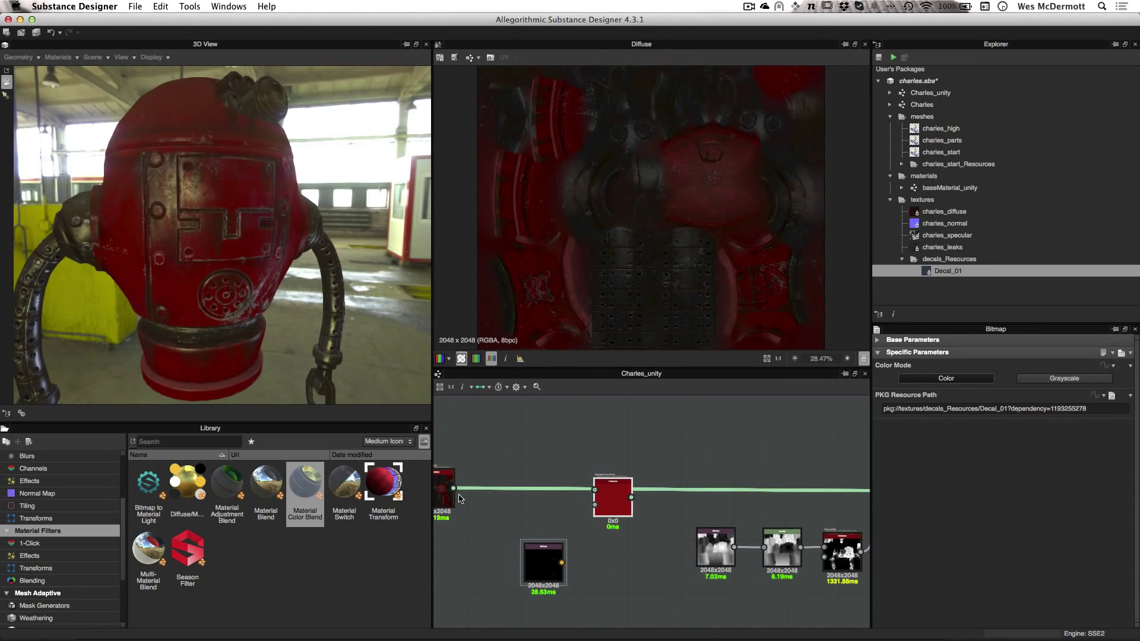
click(622, 518)
middle_drag(621, 521, 573, 483)
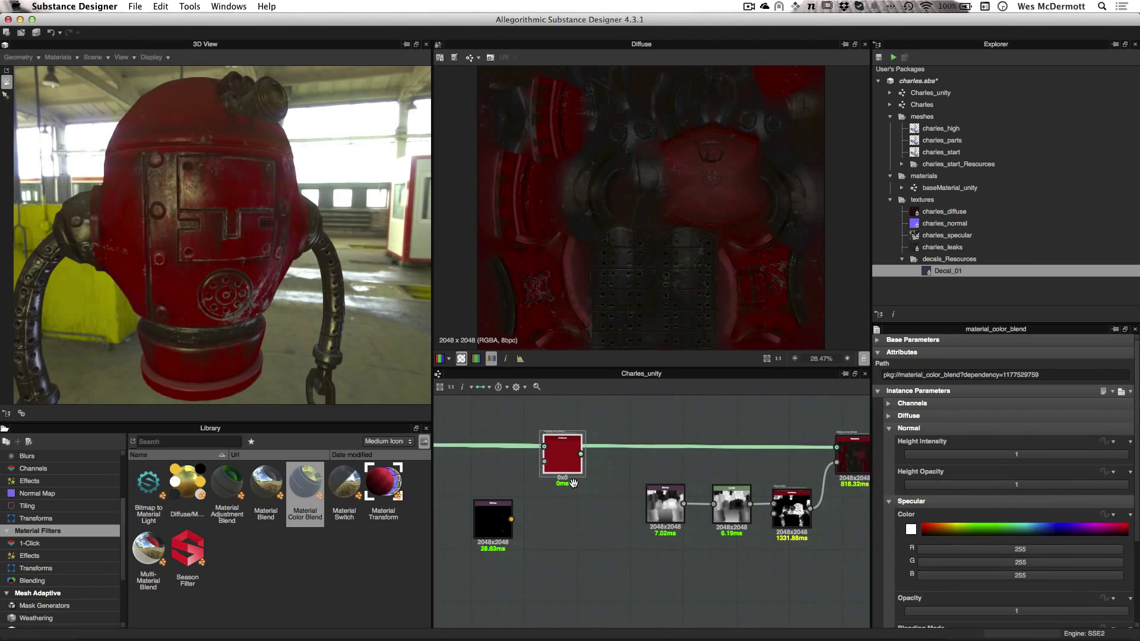
scroll(573, 482, down, 1)
drag(590, 461, 801, 461)
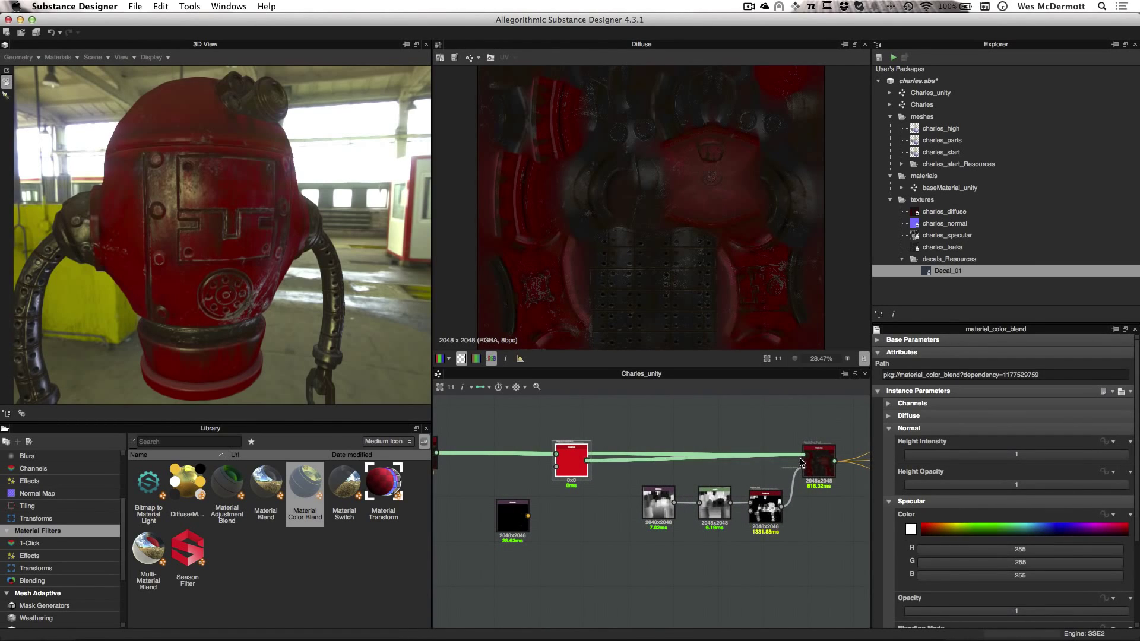
drag(574, 462, 580, 459)
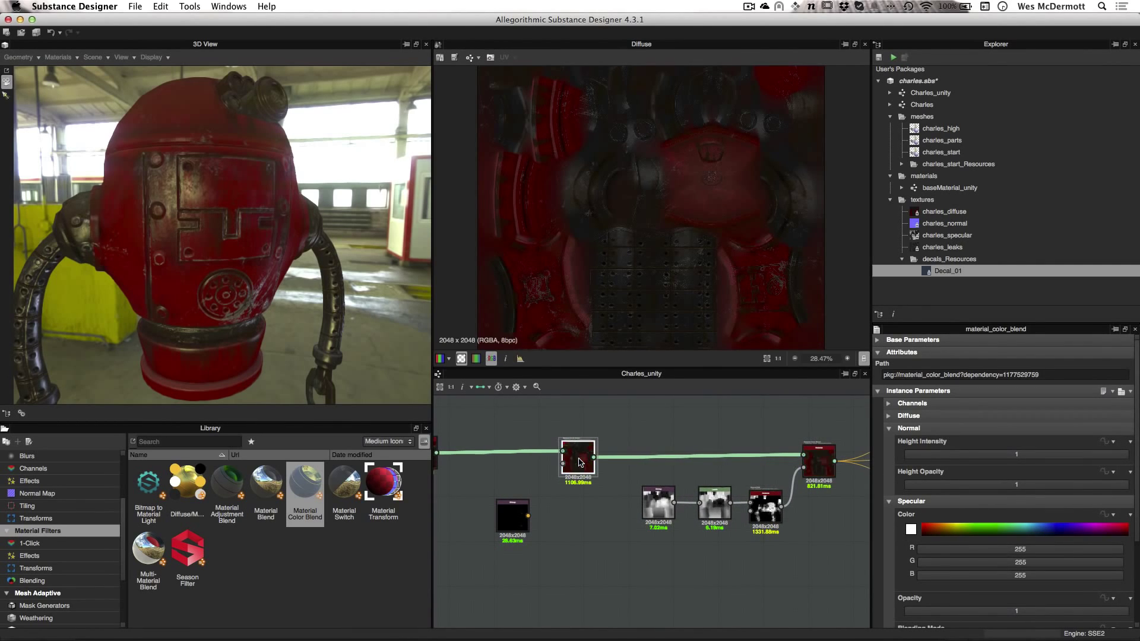
Move the Decal_01 bitmap node clear of the new color blend and set its color mode to Grayscale.
scroll(561, 493, down, 1)
middle_drag(562, 493, 581, 485)
scroll(581, 485, up, 2)
click(559, 492)
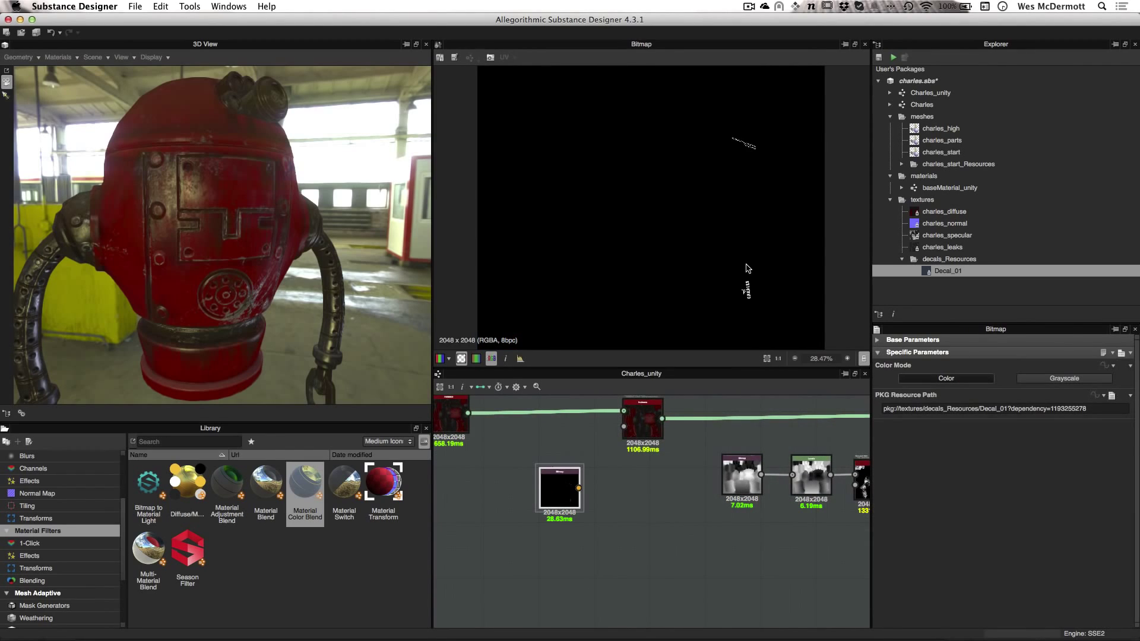
drag(559, 492, 526, 511)
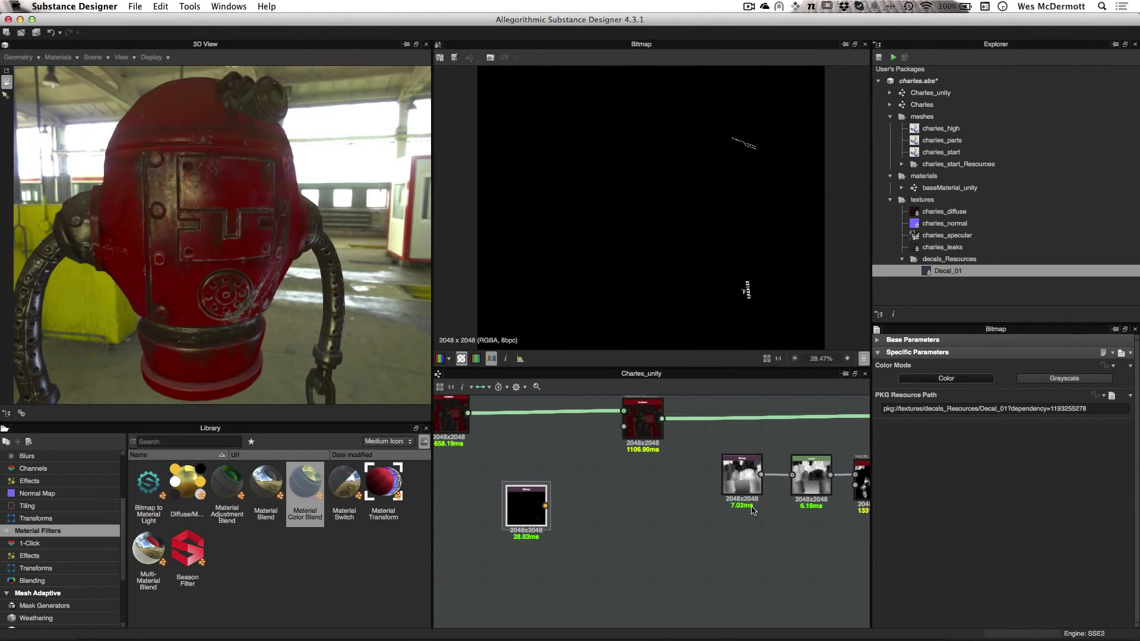
click(1062, 379)
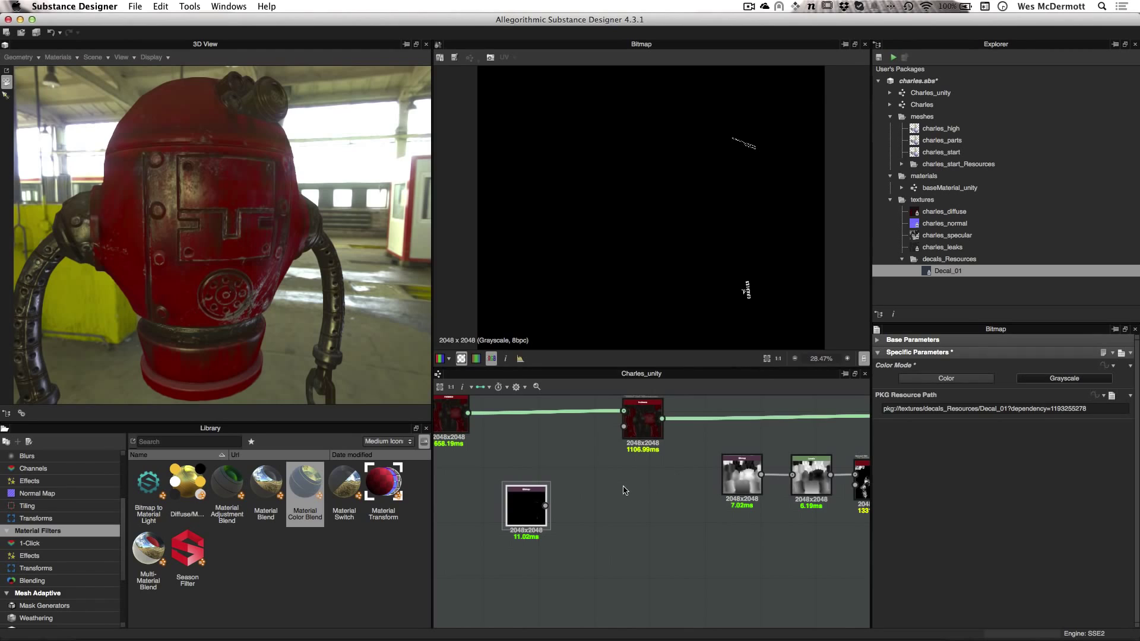
Connect the Decal_01 bitmap to the new material color blend's mask input and move the bitmap closer to it.
scroll(605, 508, up, 1)
drag(539, 532, 623, 447)
drag(526, 526, 547, 501)
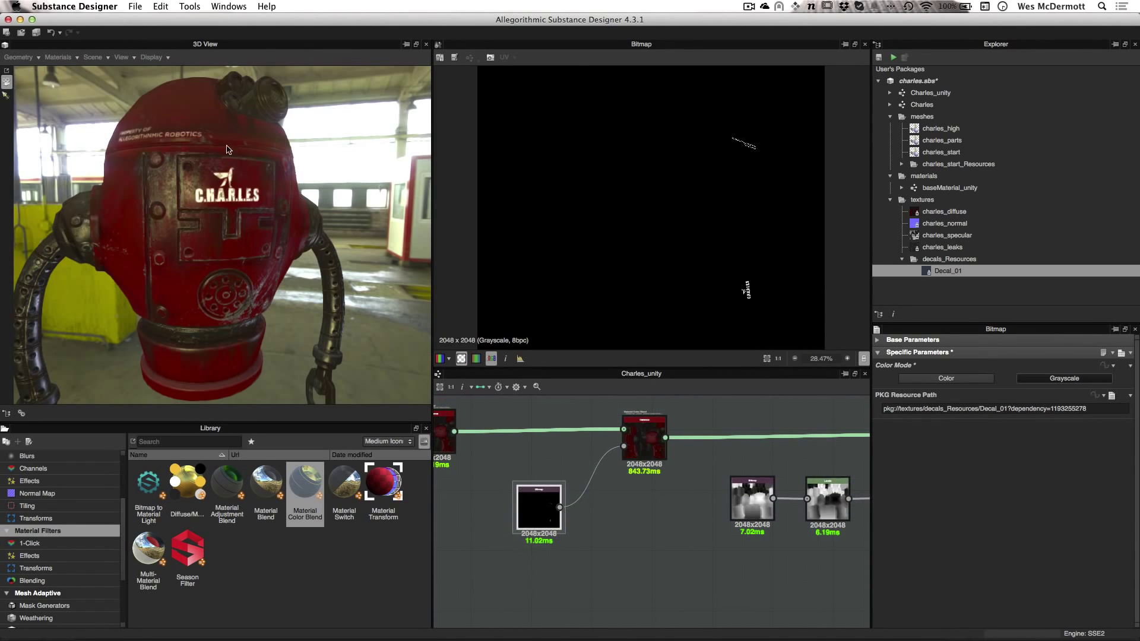
Set the specular color of the material color blend fed by the decal mask to dark grey, RGB 101, 99, 99.
middle_drag(630, 456, 617, 472)
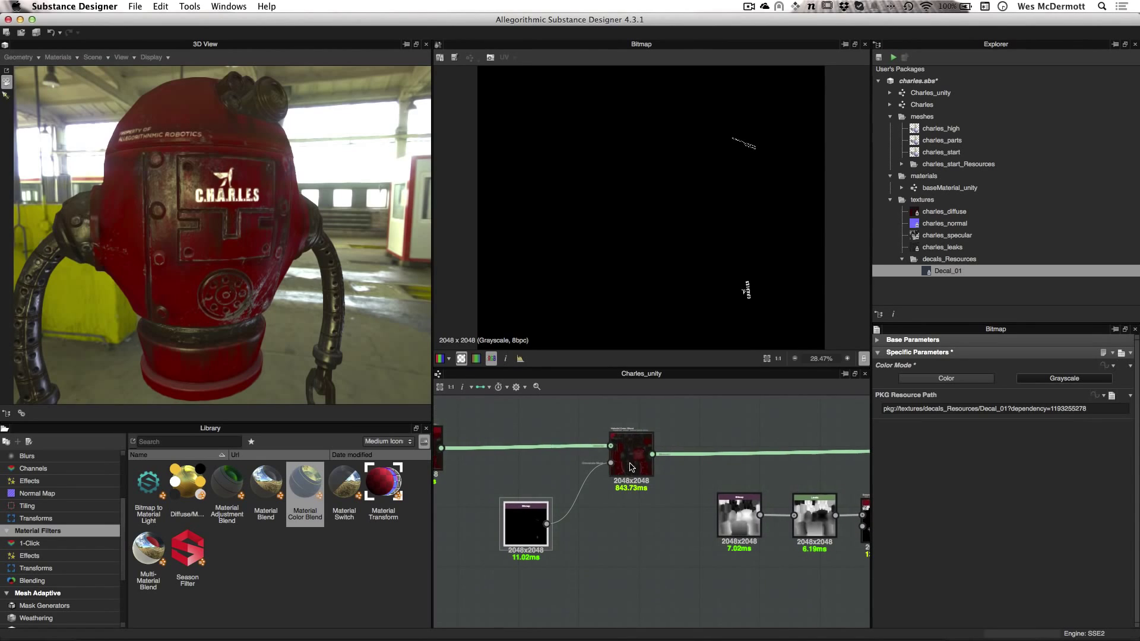
click(630, 466)
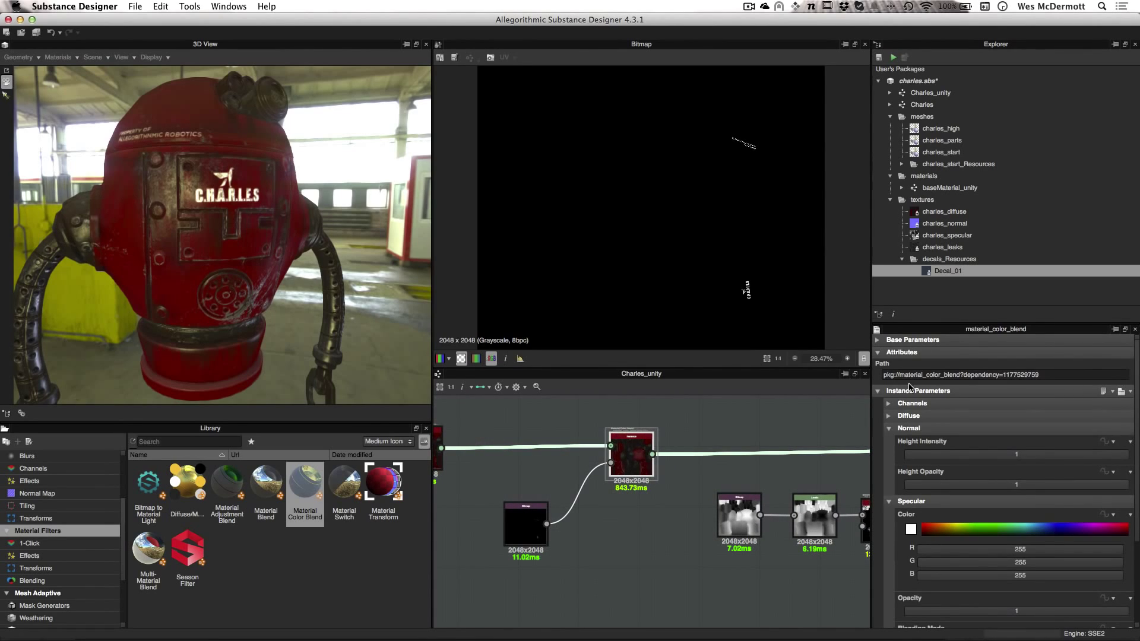
drag(934, 325, 944, 155)
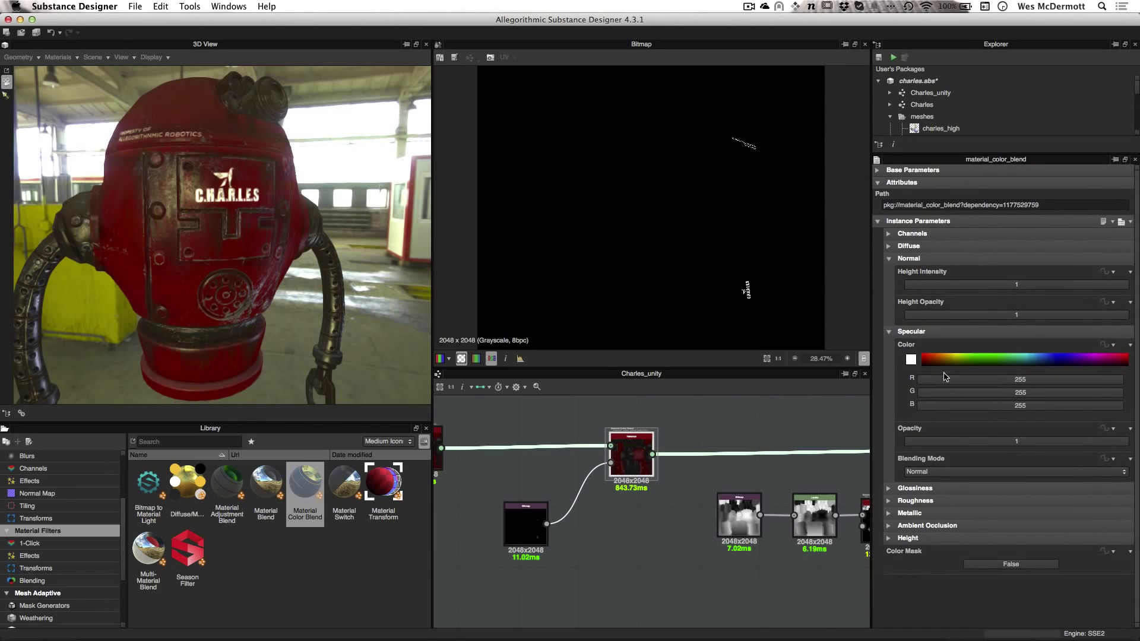
click(910, 359)
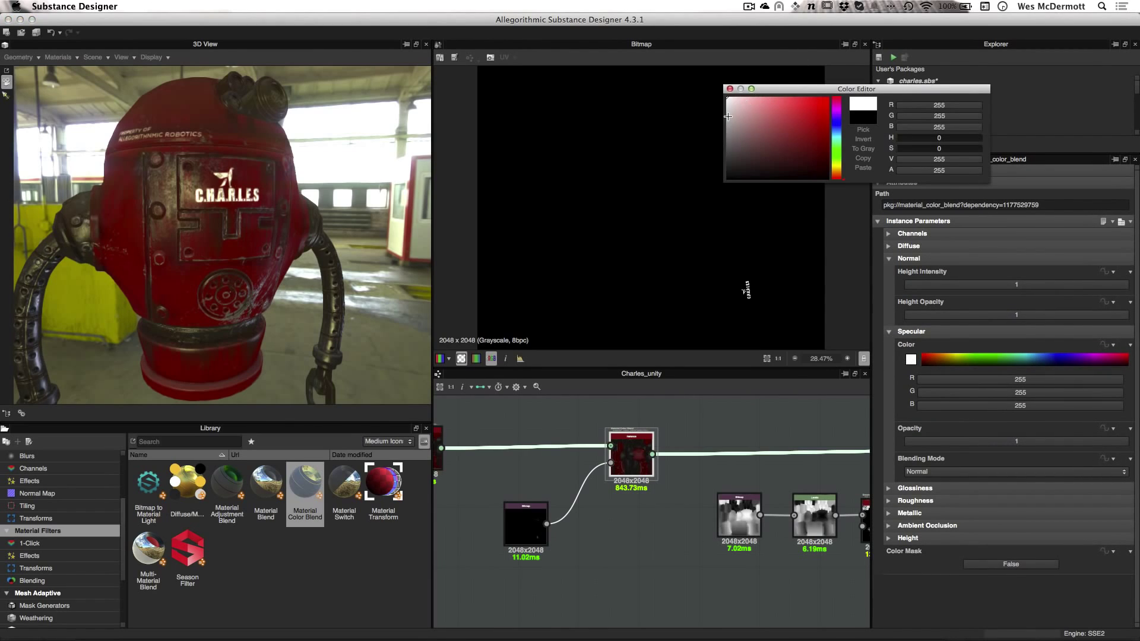
mouse_move(728, 116)
mouse_down()
mouse_move(727, 158)
mouse_move(728, 146)
mouse_up()
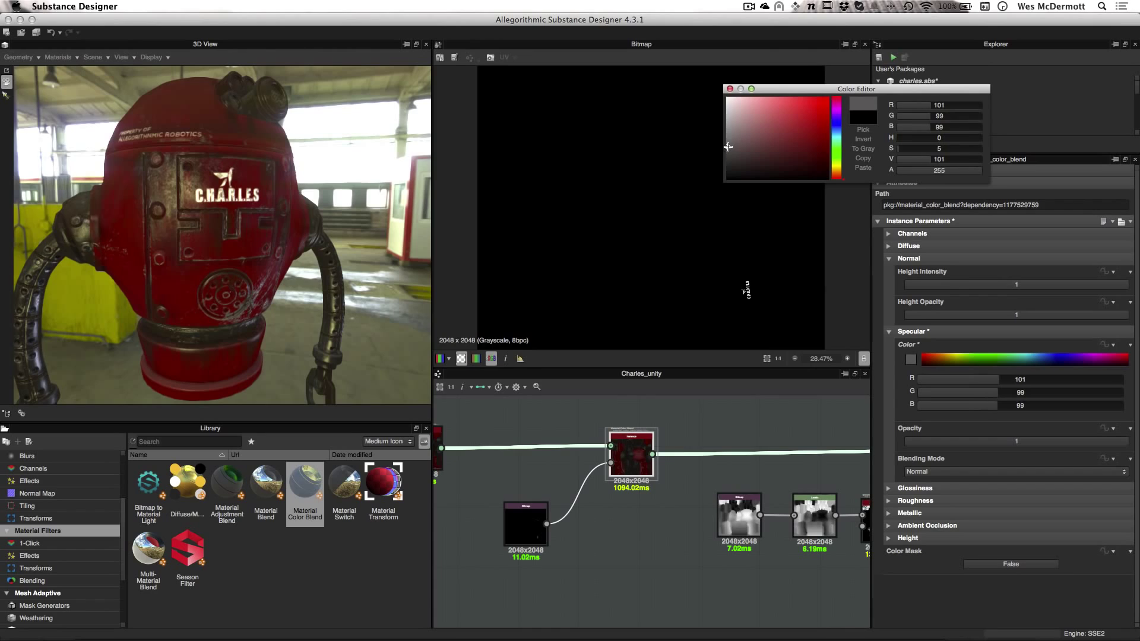
click(730, 89)
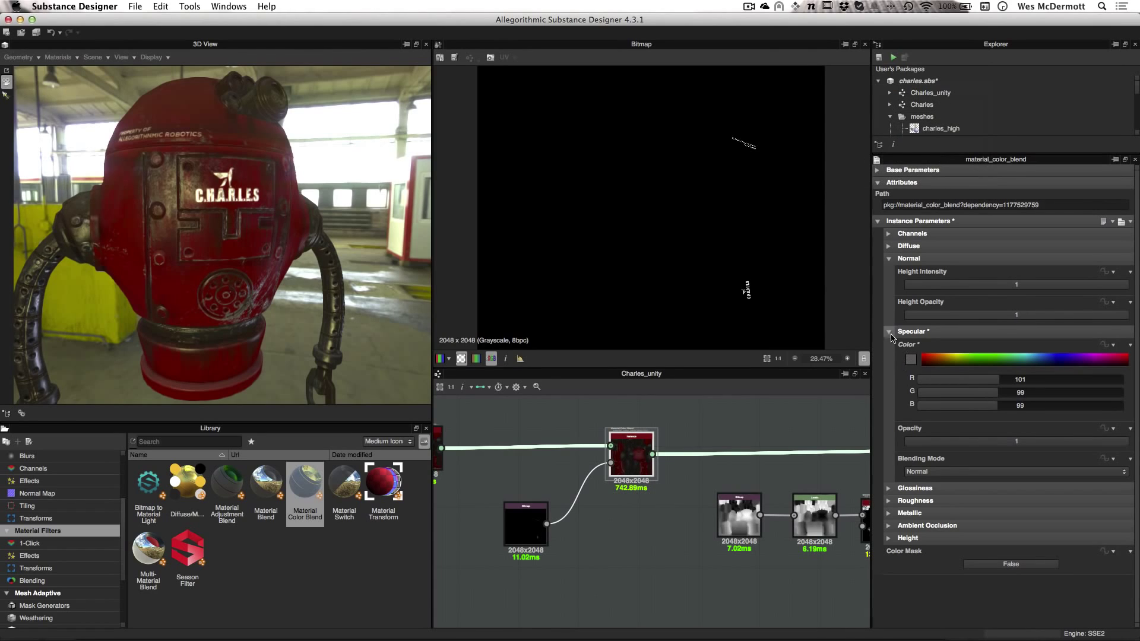
Try dark and bright green on the decal blend's diffuse color, then settle on mid-grey, RGB 114, 115, 114.
click(889, 246)
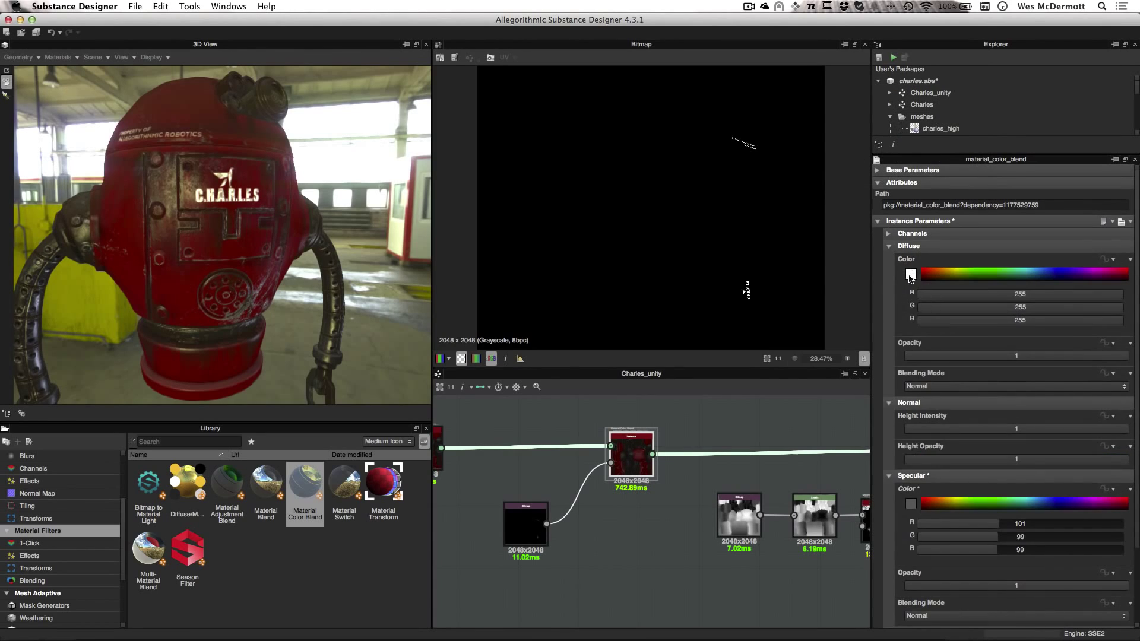
click(911, 273)
mouse_move(727, 118)
mouse_down()
mouse_move(727, 161)
mouse_move(795, 126)
mouse_move(817, 159)
mouse_up()
click(838, 152)
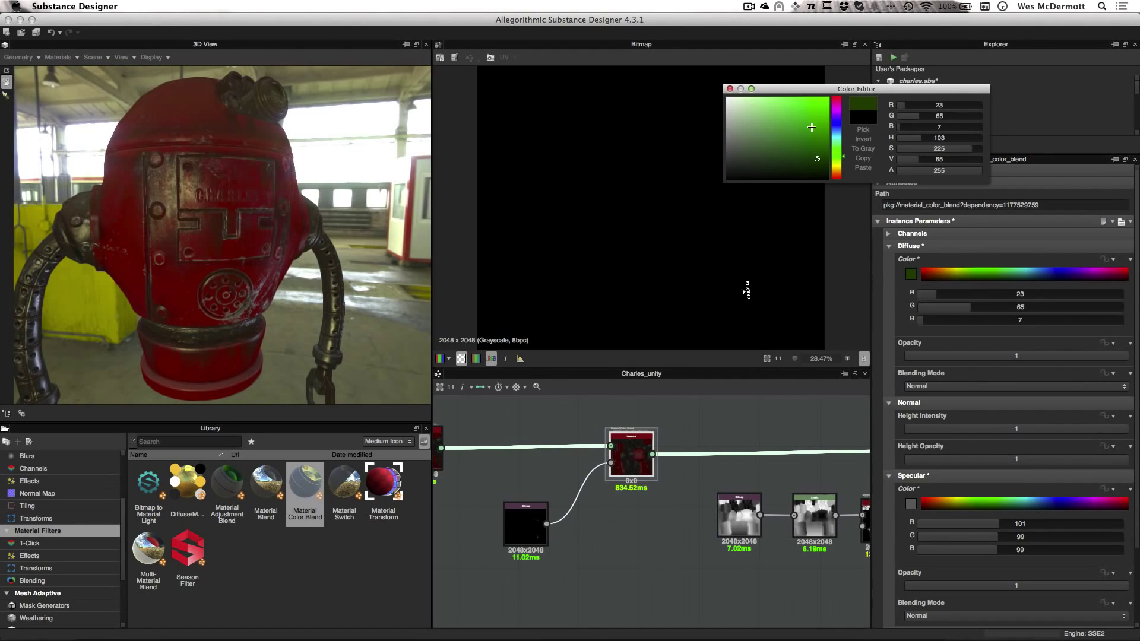
click(812, 127)
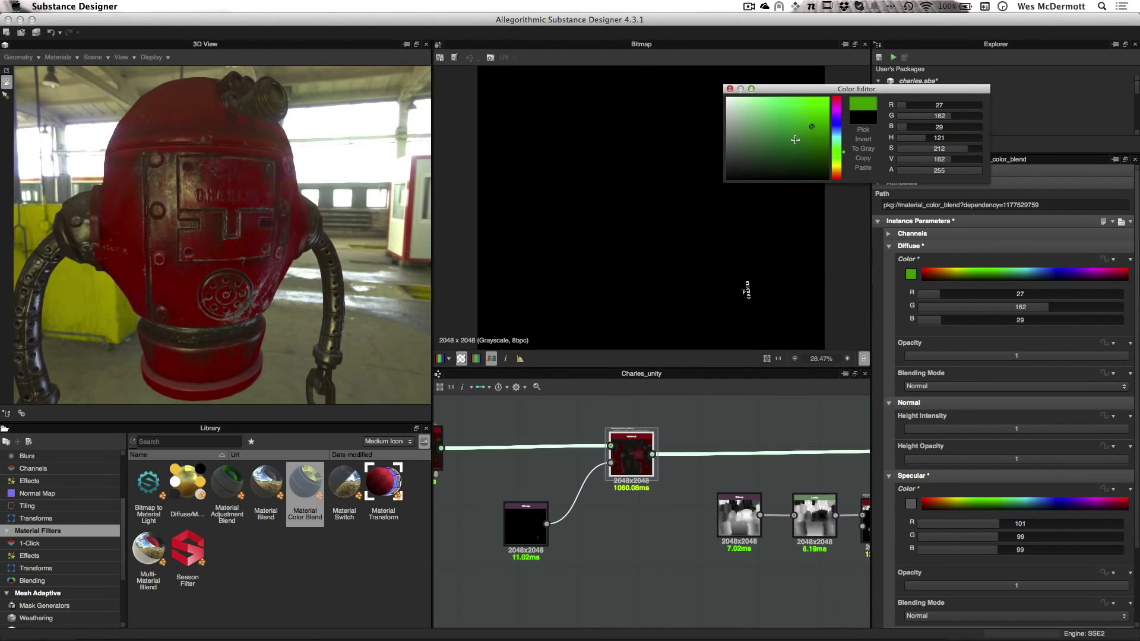
click(797, 136)
drag(733, 161, 726, 153)
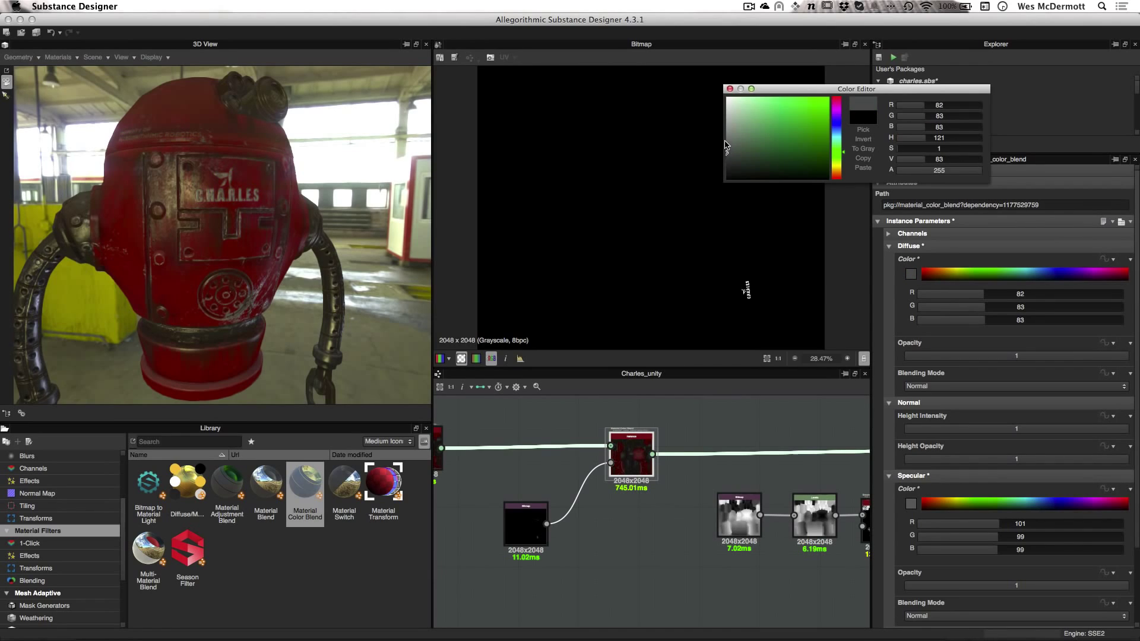
drag(726, 142, 727, 142)
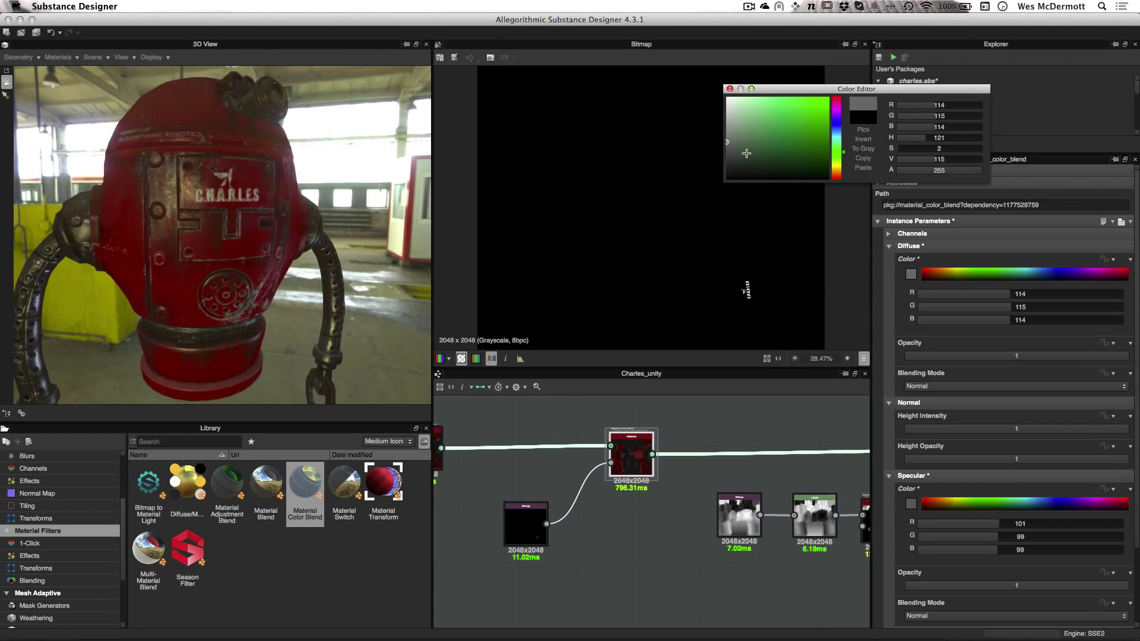
click(731, 90)
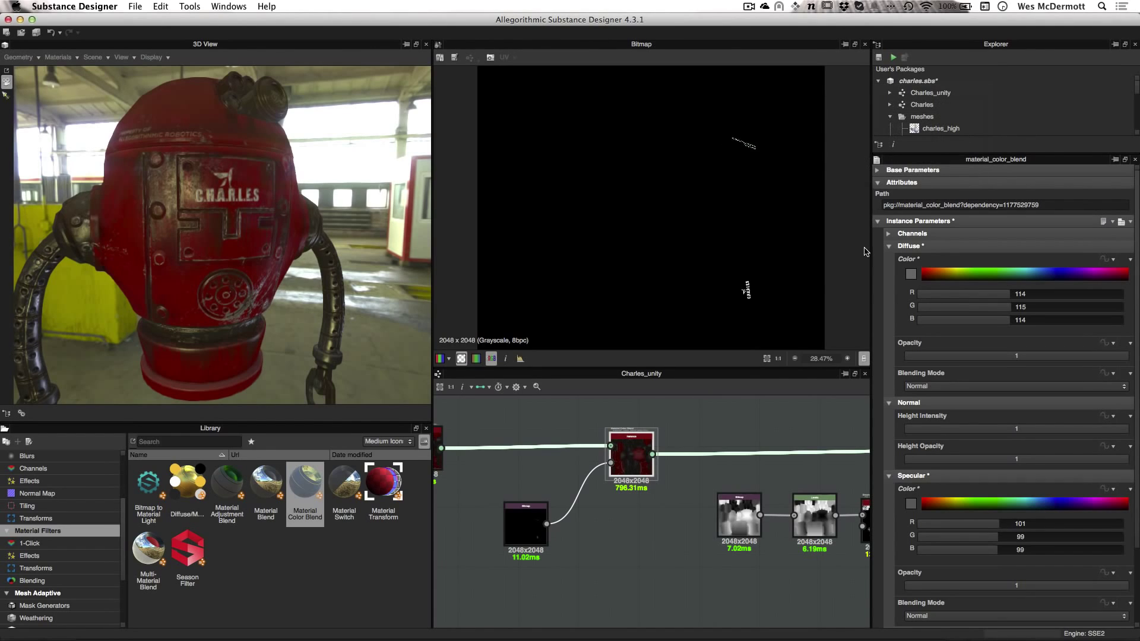
click(889, 247)
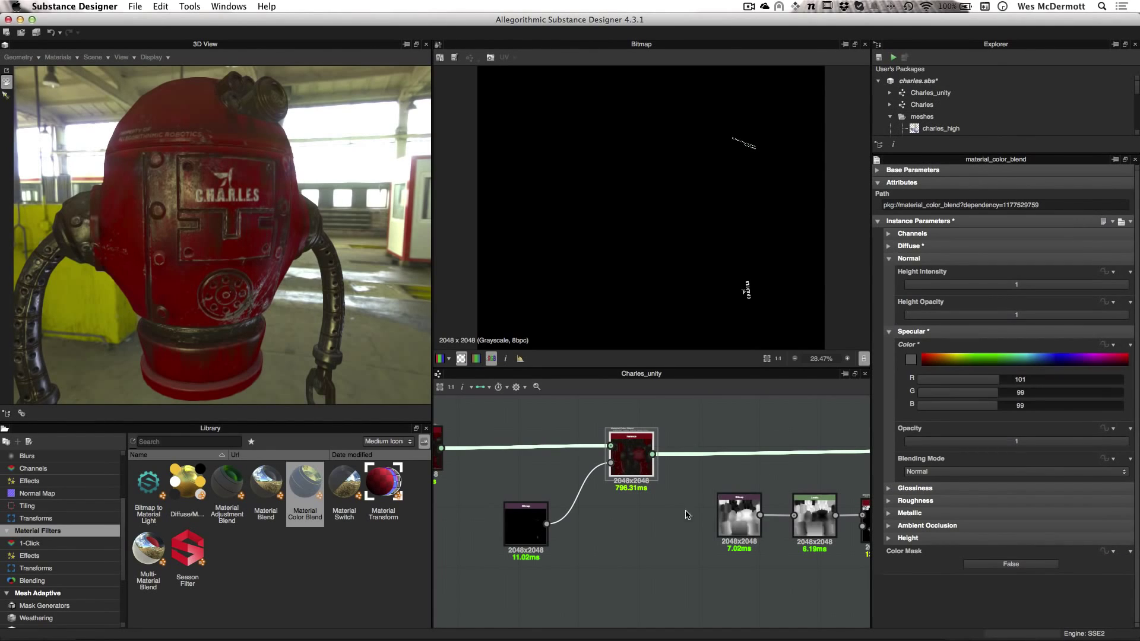
Reduce the decal color blend's normal Height Intensity to 0.01 and check the decals on the robot.
scroll(687, 514, up, 5)
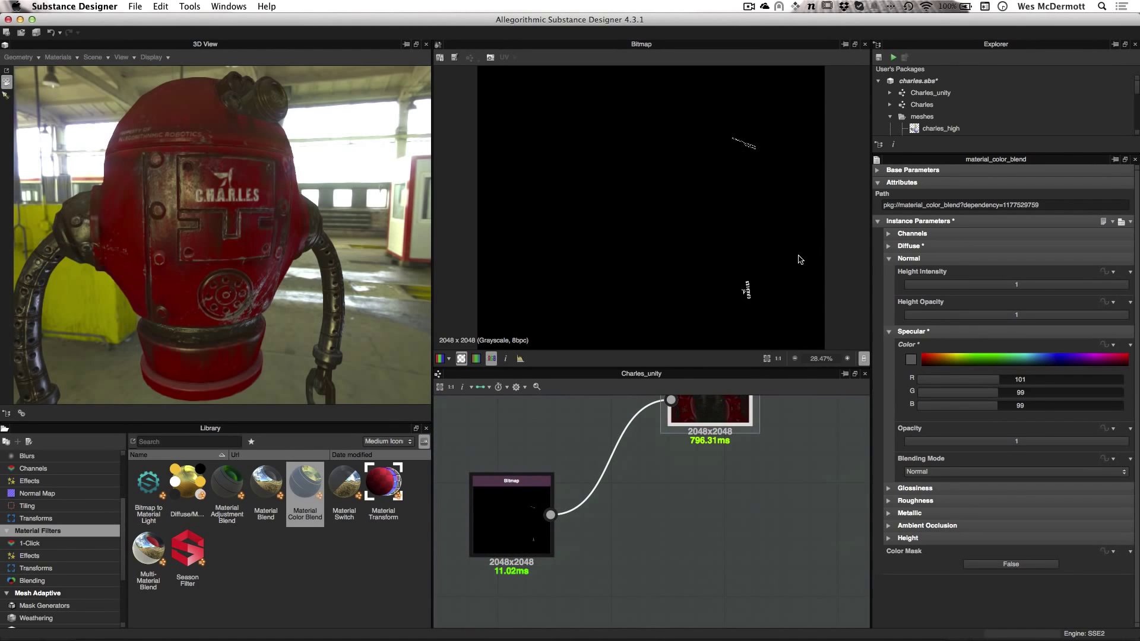
drag(313, 248, 324, 270)
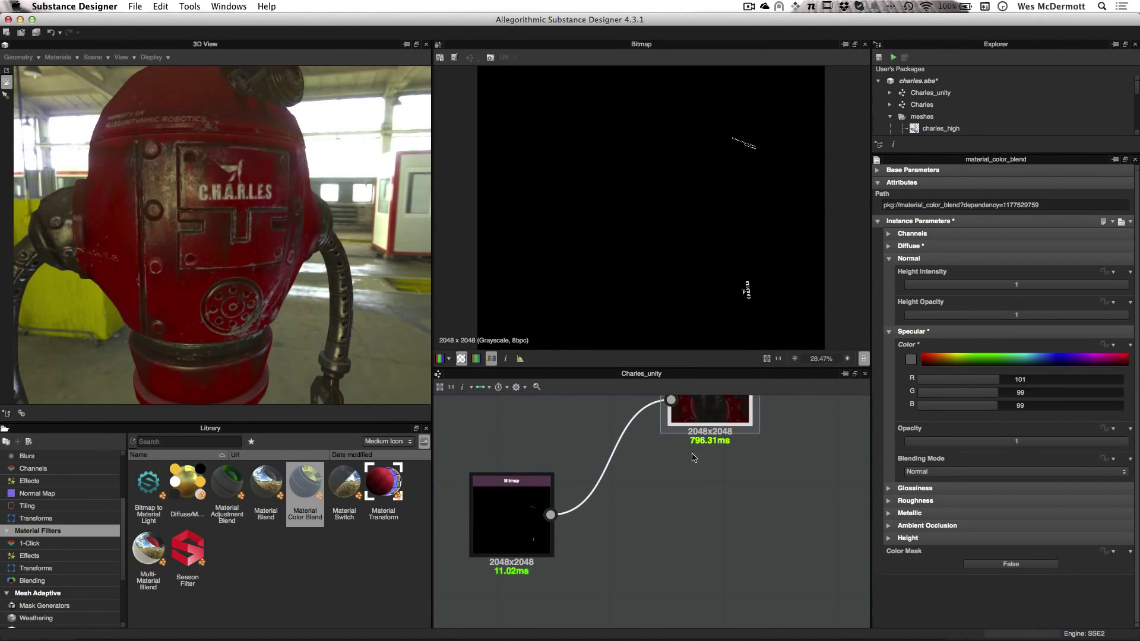
drag(233, 212, 267, 208)
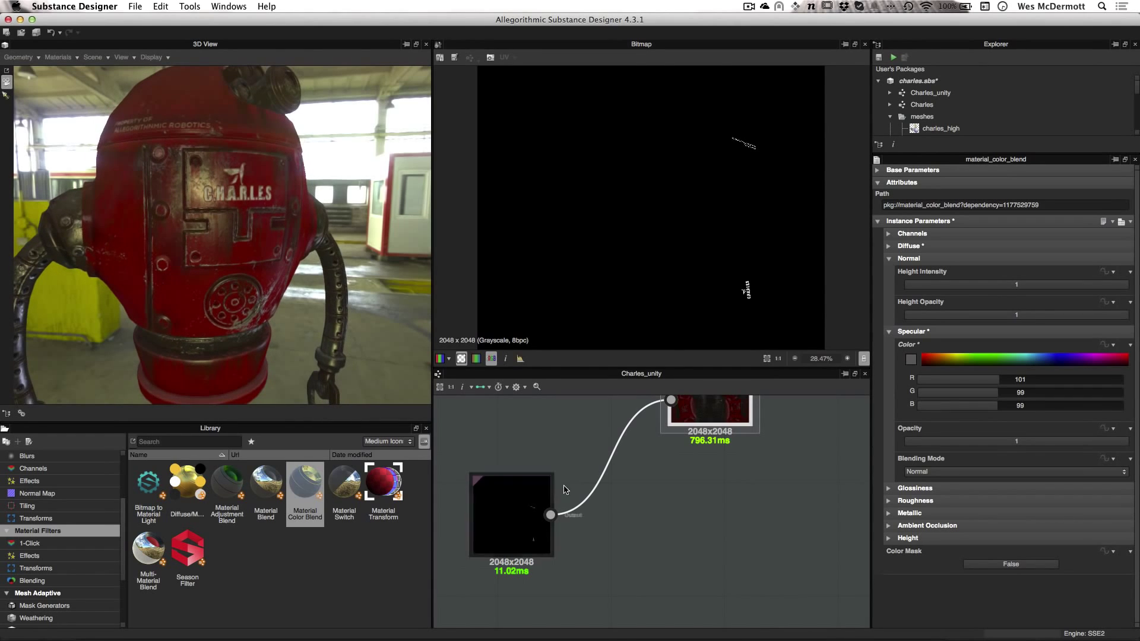
middle_drag(659, 482, 650, 514)
drag(250, 199, 261, 182)
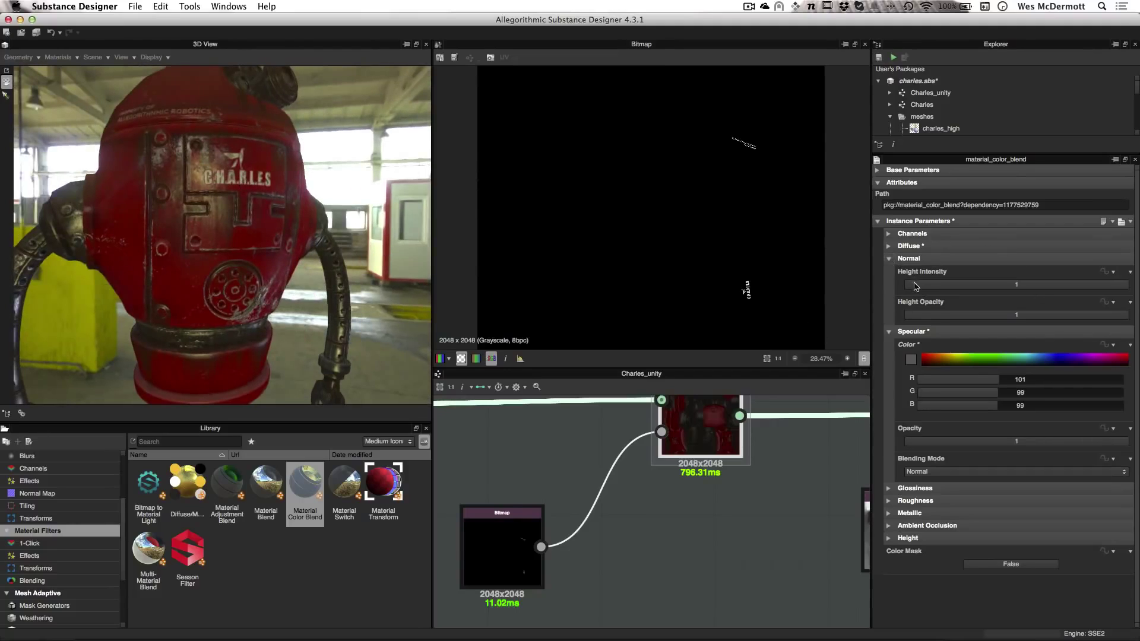
drag(915, 286, 890, 288)
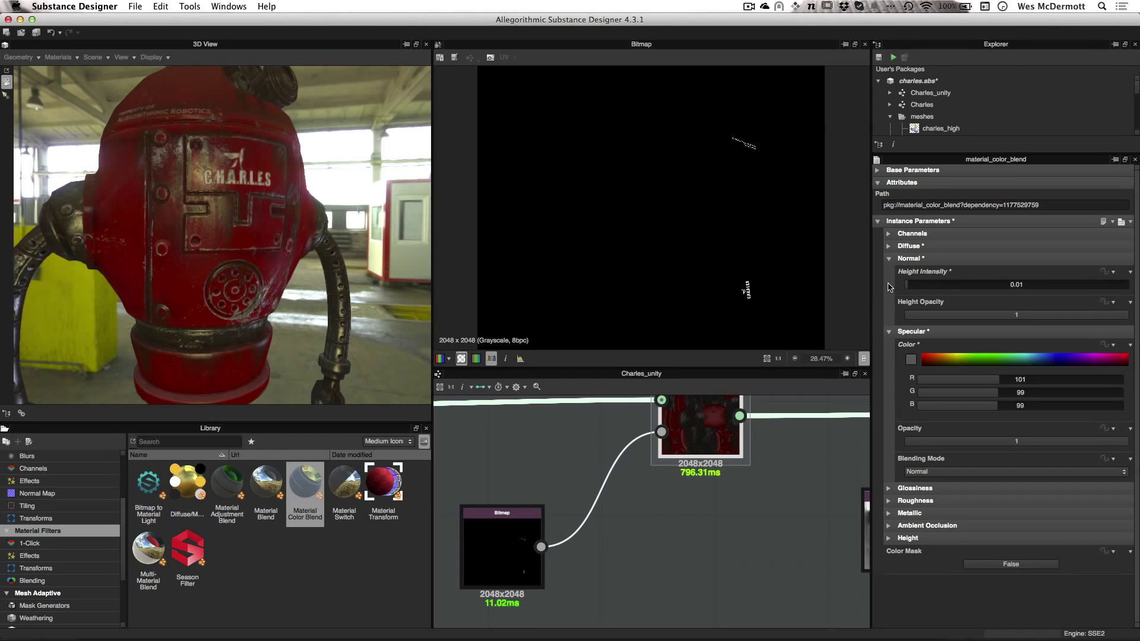
drag(293, 235, 261, 238)
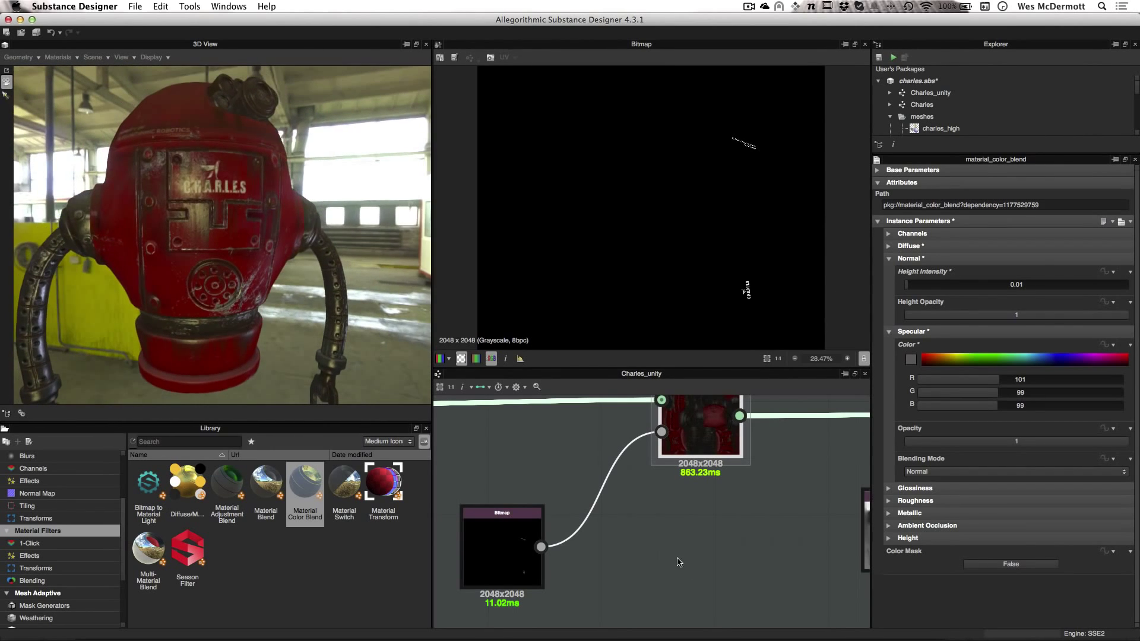
Examine the Decal_01 bitmap's logo up close, view the library's Noises, and compare the decal with the robot's chest.
scroll(678, 559, down, 3)
middle_drag(672, 496, 672, 478)
click(559, 497)
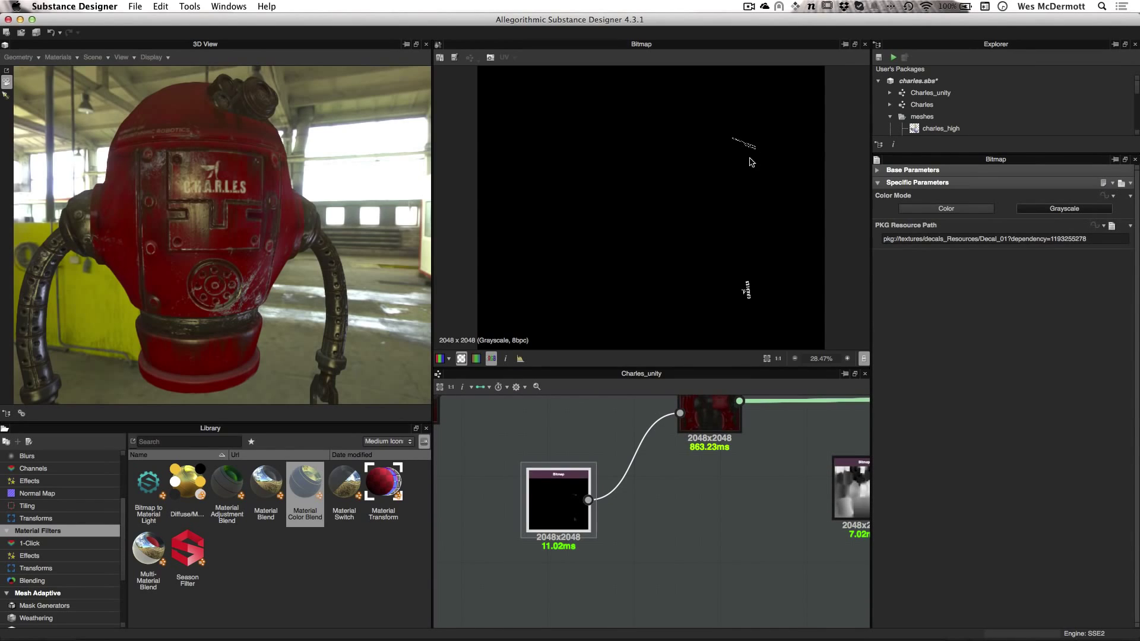
scroll(749, 178, up, 5)
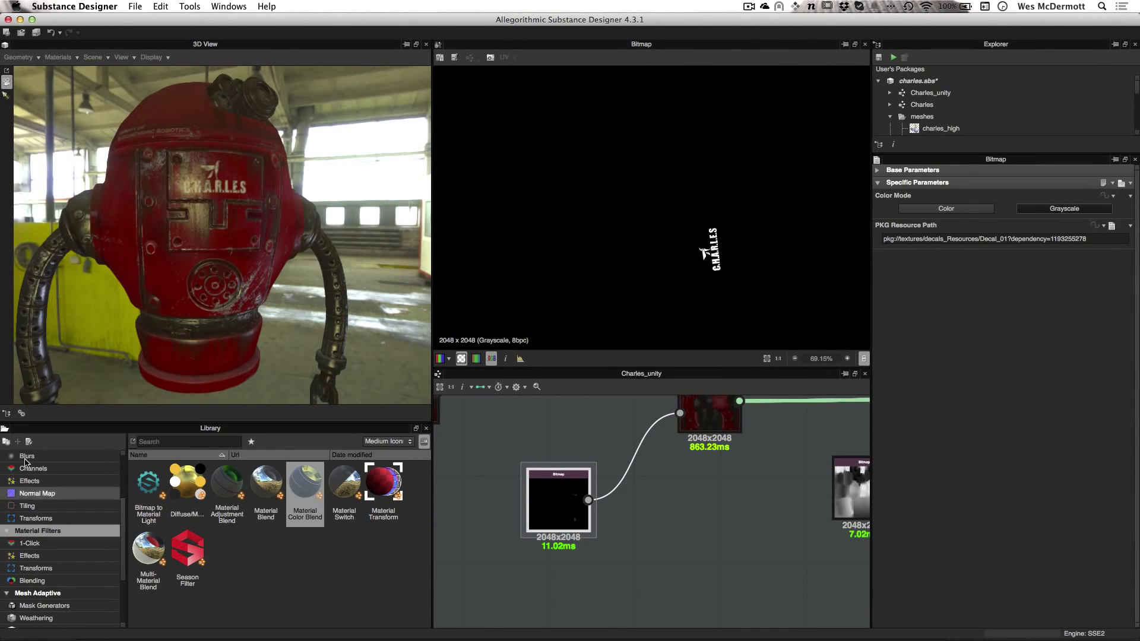
scroll(50, 491, up, 3)
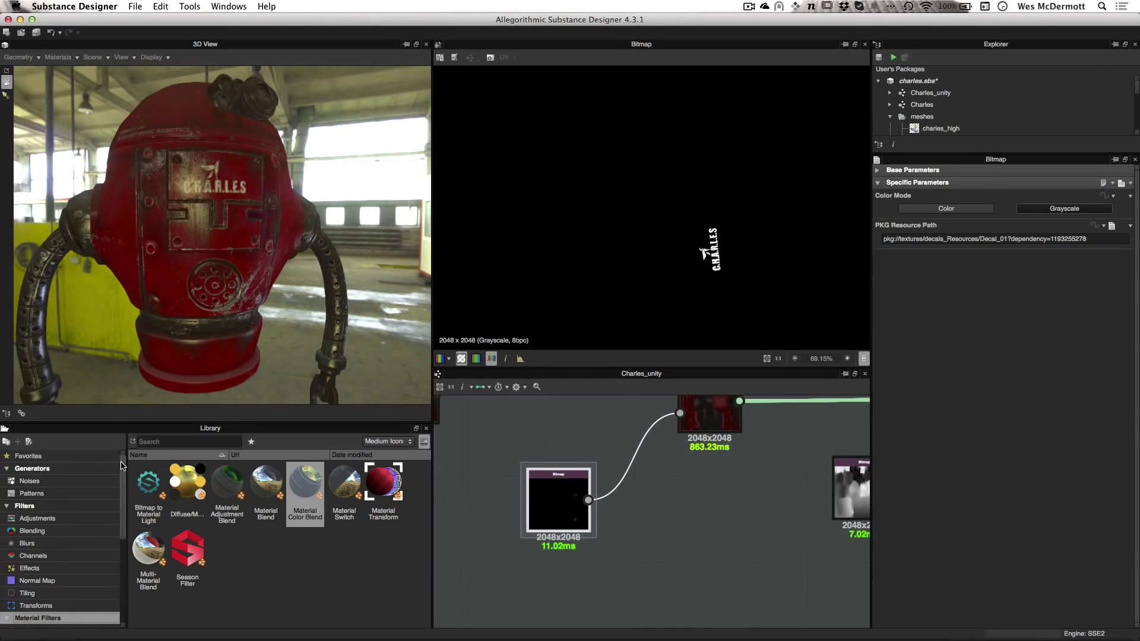
click(30, 483)
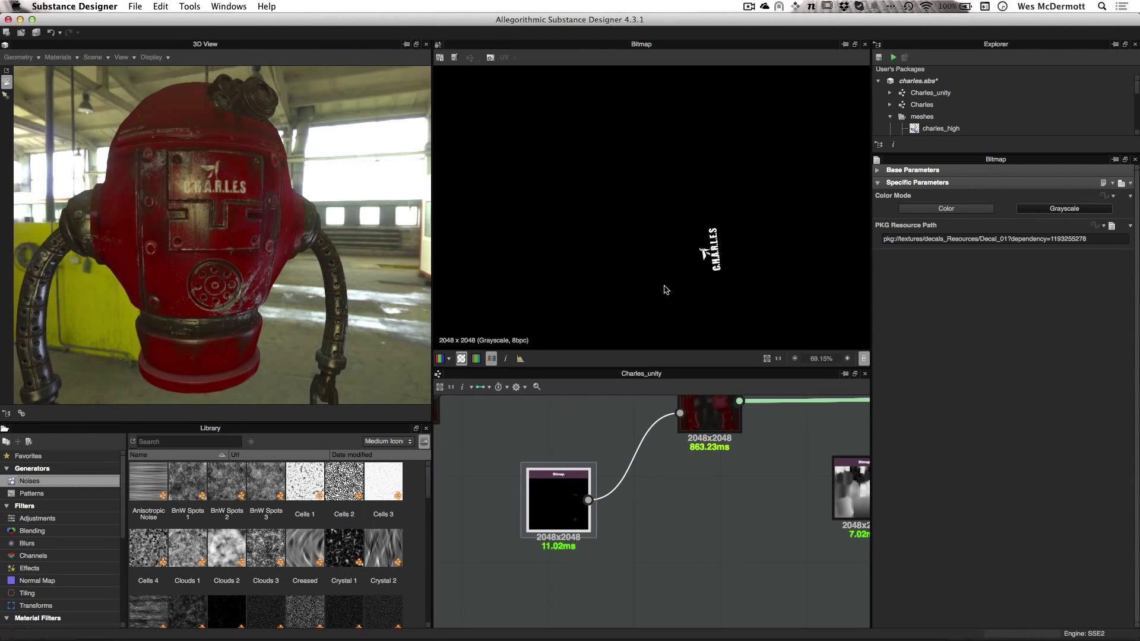
scroll(666, 289, up, 10)
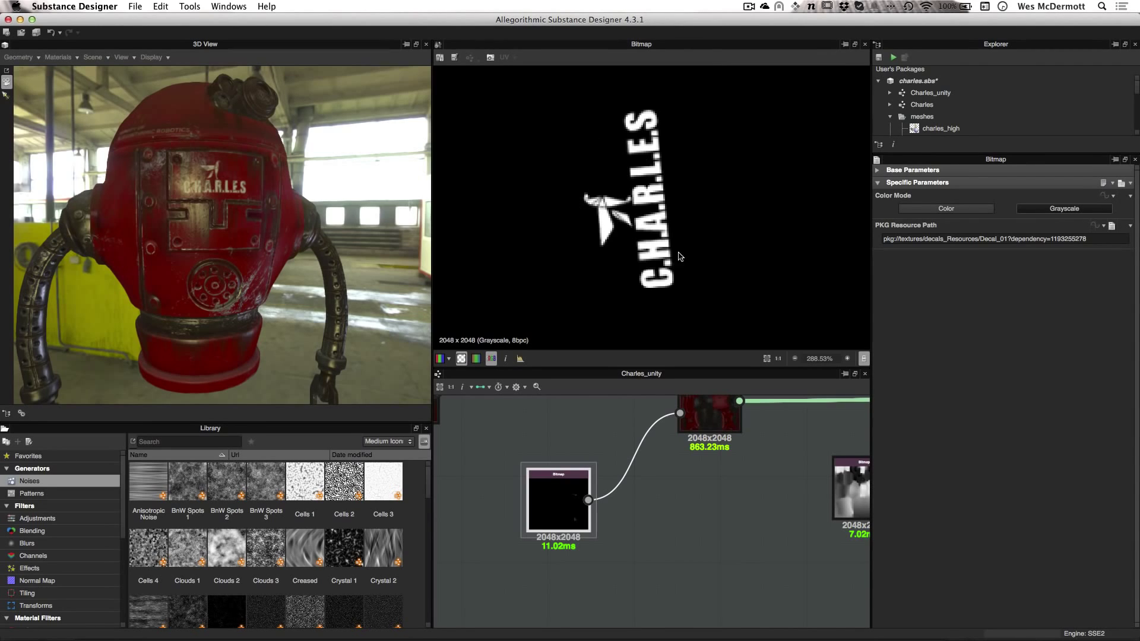
scroll(680, 257, down, 4)
scroll(705, 509, down, 3)
drag(274, 212, 289, 239)
Open the baseMaterial_unity graph from the package's materials folder.
scroll(618, 506, down, 5)
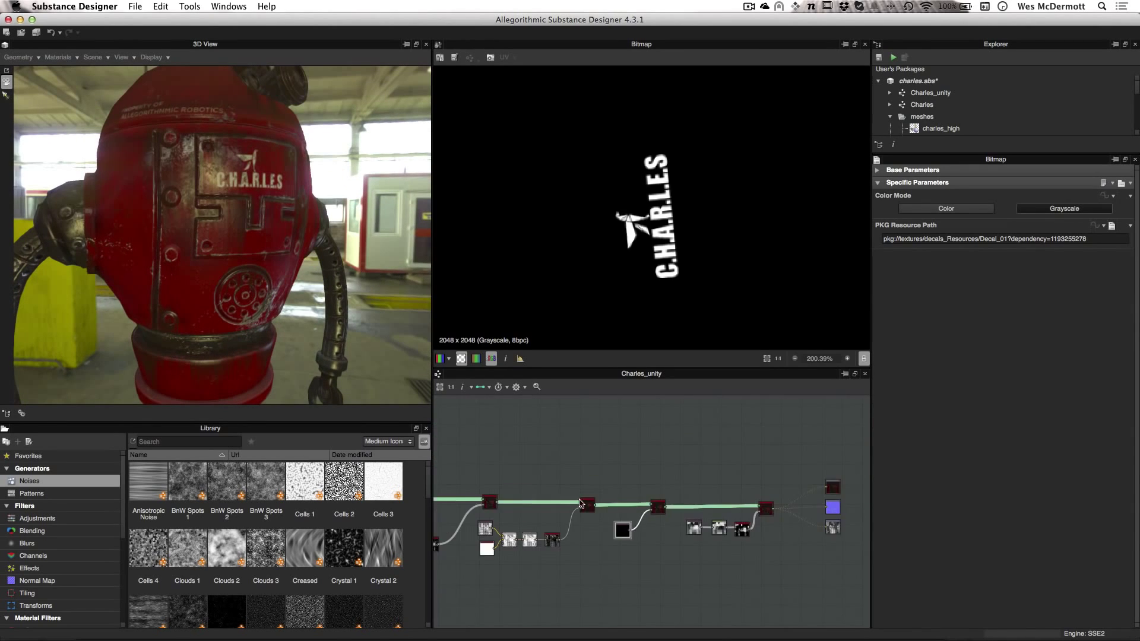
scroll(581, 504, down, 5)
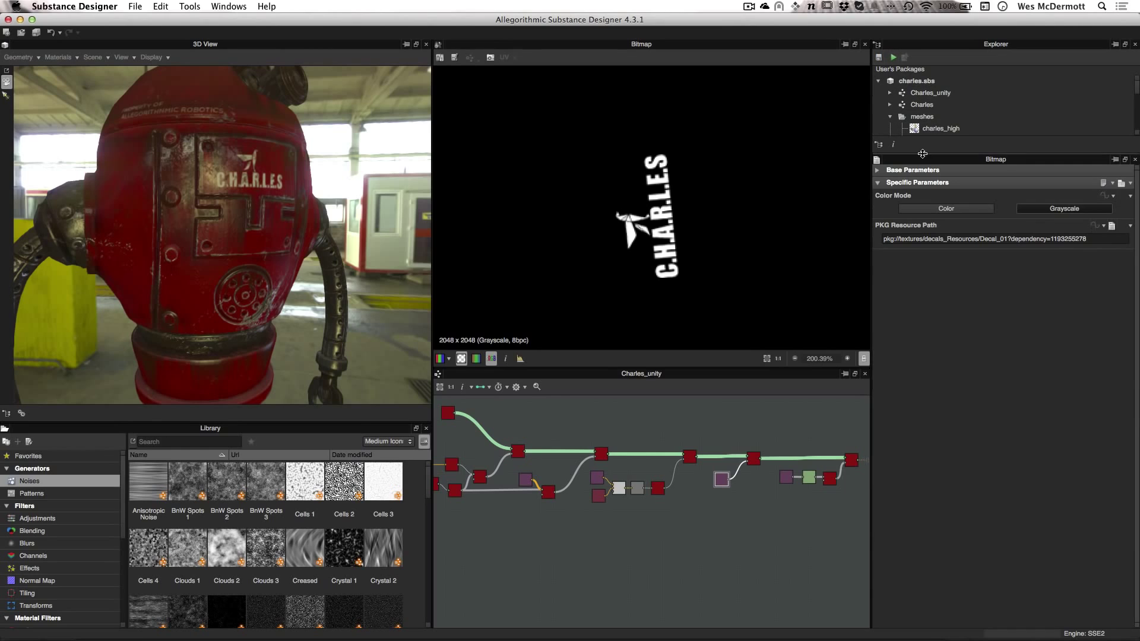
drag(924, 154, 924, 314)
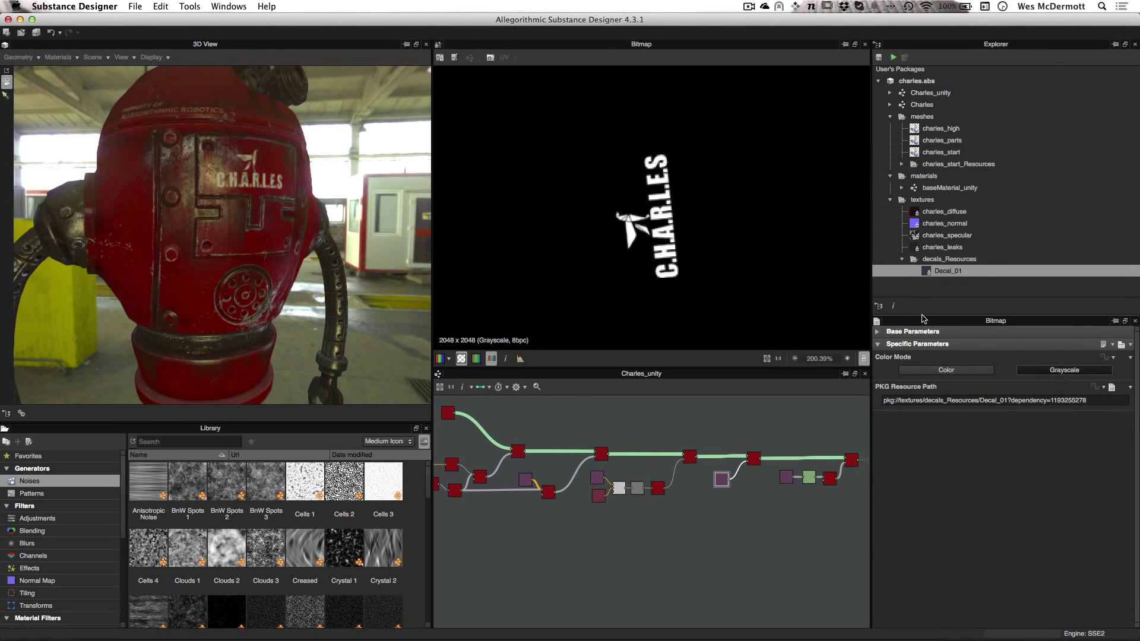
double_click(945, 187)
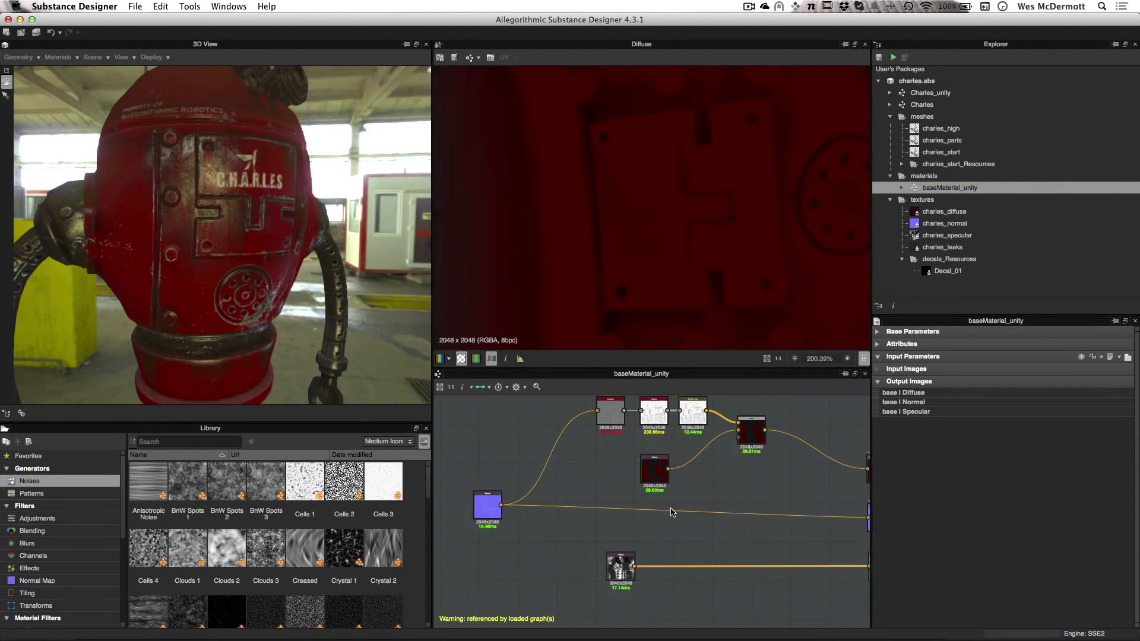
scroll(670, 512, down, 3)
middle_drag(687, 495, 688, 460)
Preview the charles_normal bitmap and examine its chest-plate area against the logo's location on the robot.
click(541, 472)
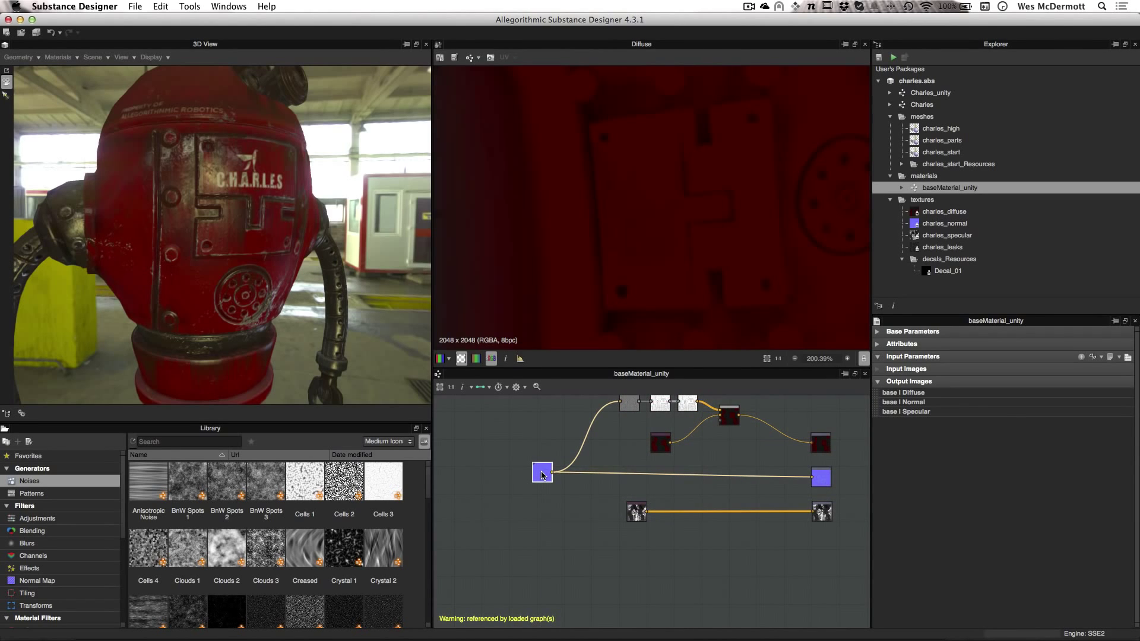
double_click(541, 473)
scroll(689, 198, down, 5)
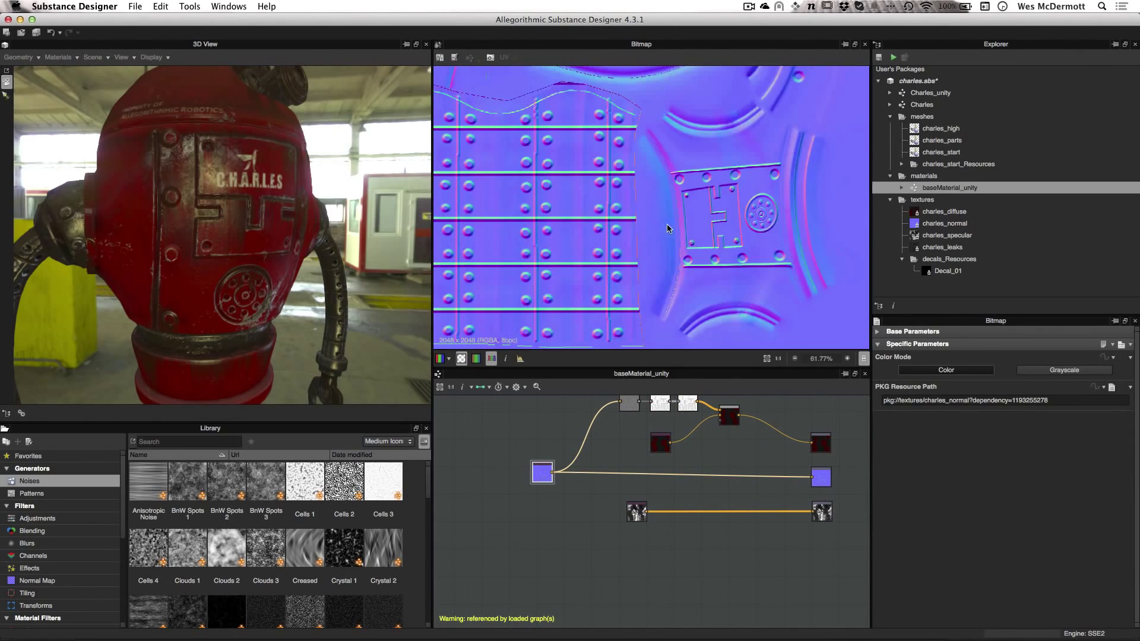
scroll(682, 241, up, 2)
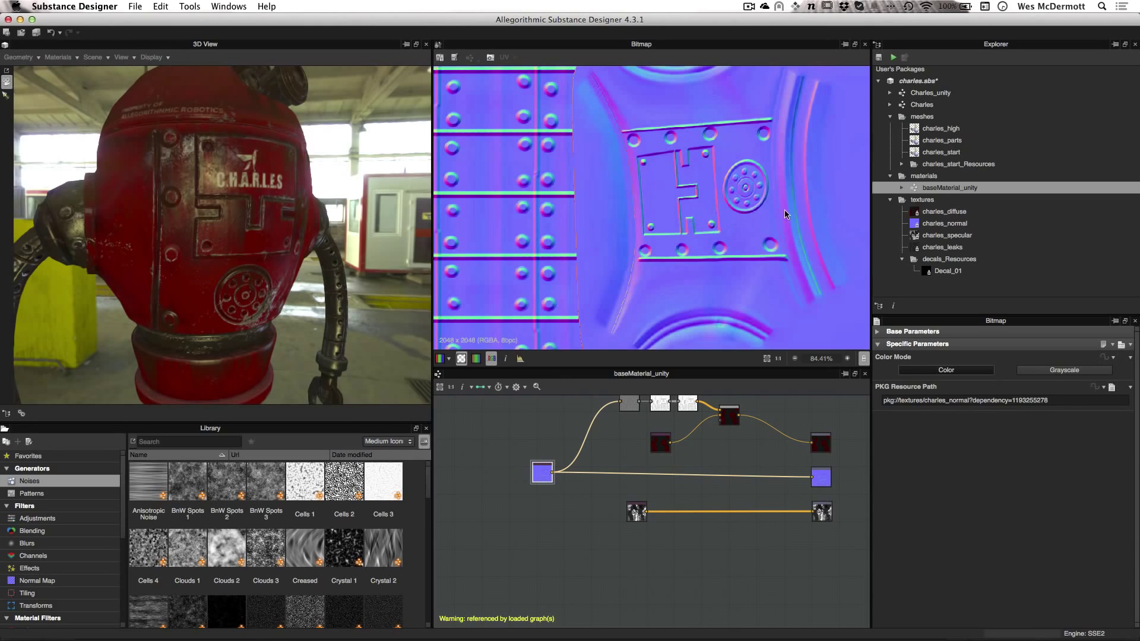
scroll(664, 493, up, 1)
drag(252, 155, 257, 174)
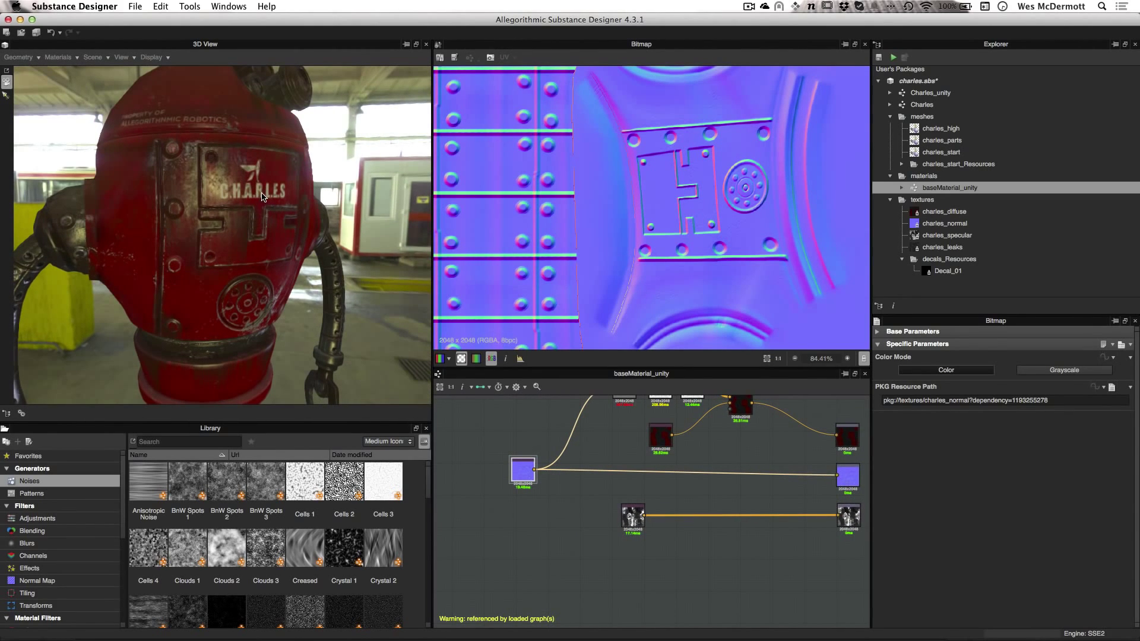
Add the Decal_01 texture as a color bitmap node below the normal map in baseMaterial_unity and preview it.
click(947, 270)
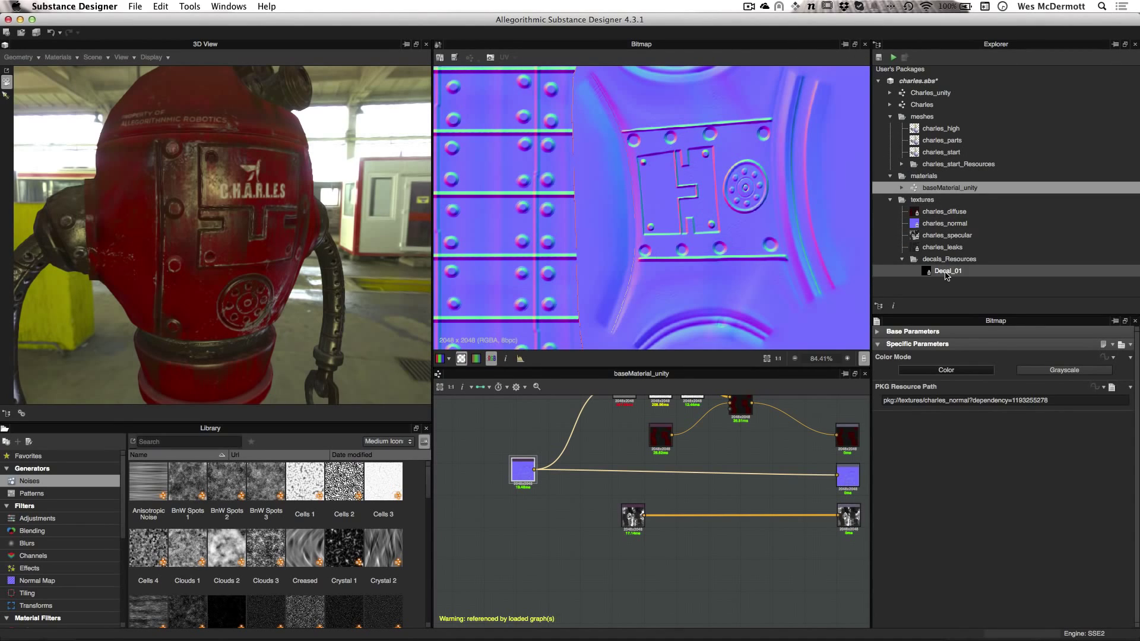
drag(902, 374, 486, 521)
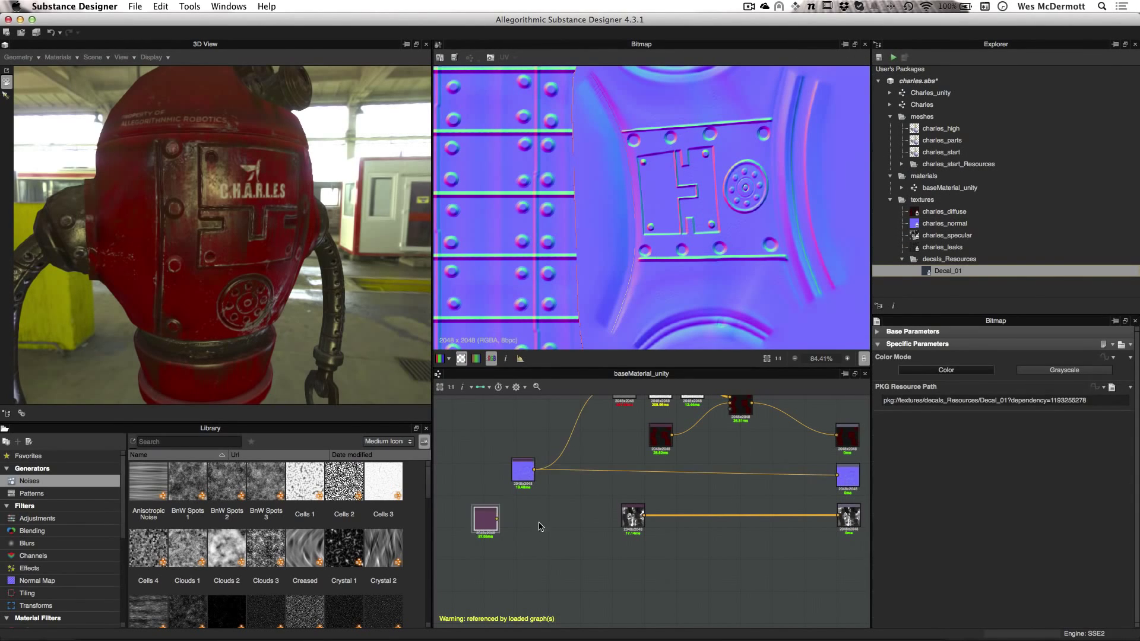
scroll(570, 522, up, 2)
middle_drag(573, 521, 625, 500)
double_click(497, 488)
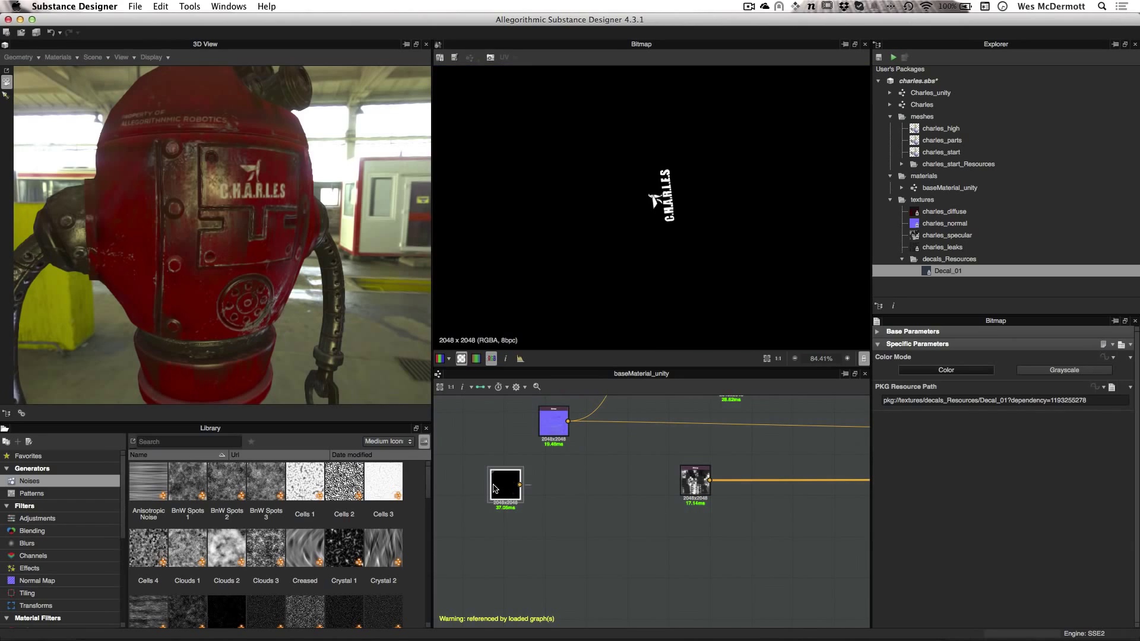
Set the Decal_01 bitmap node's color mode to Grayscale and shift the node away from its neighbours.
click(1064, 370)
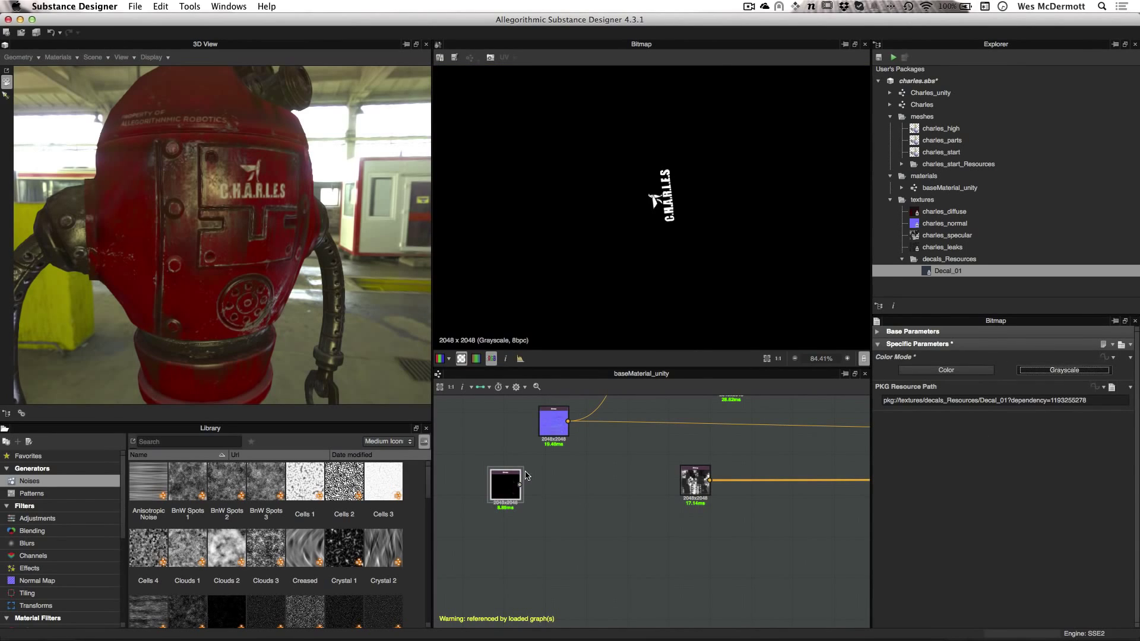
drag(495, 482, 488, 484)
scroll(687, 257, down, 5)
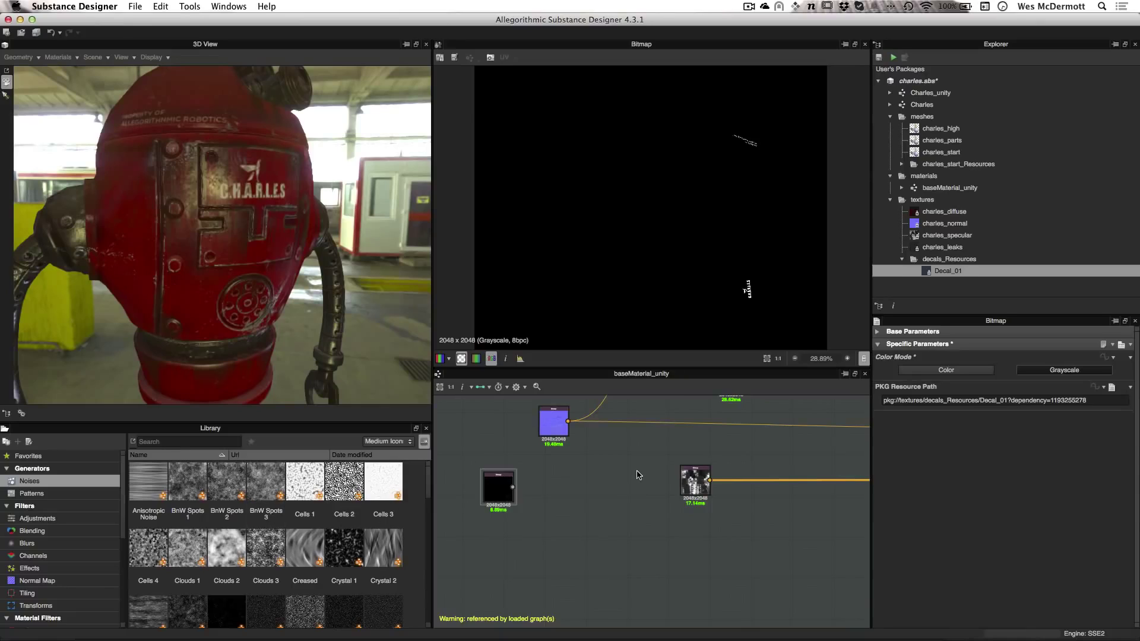
Add a Normal node beside the Decal_01 bitmap, feed the bitmap into it, and preview the resulting normal map.
right_click(634, 444)
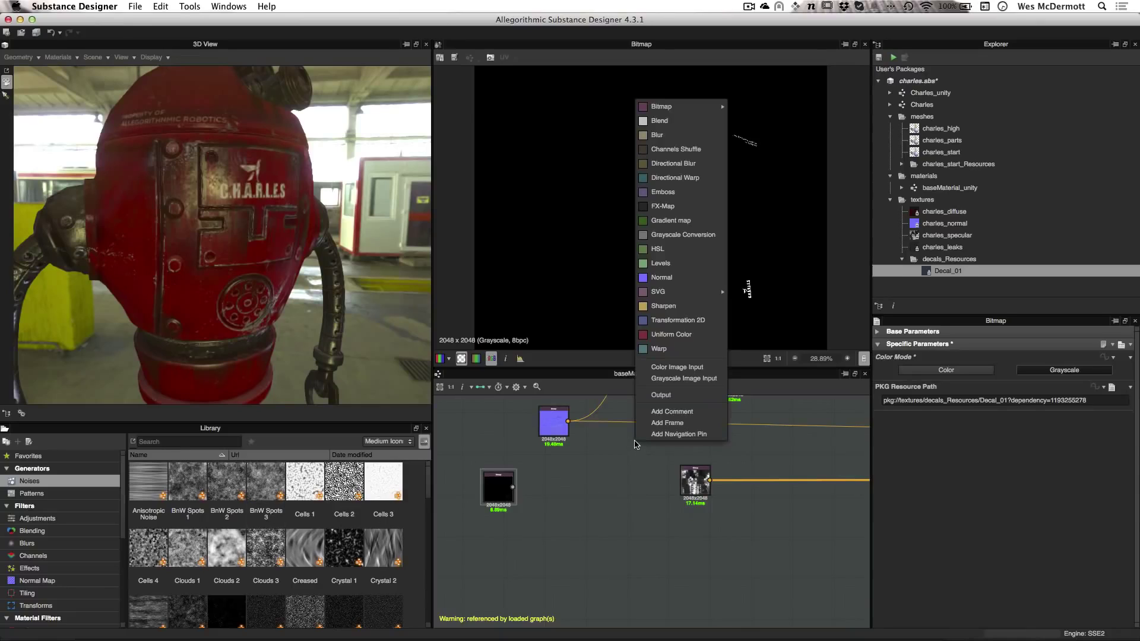
click(667, 277)
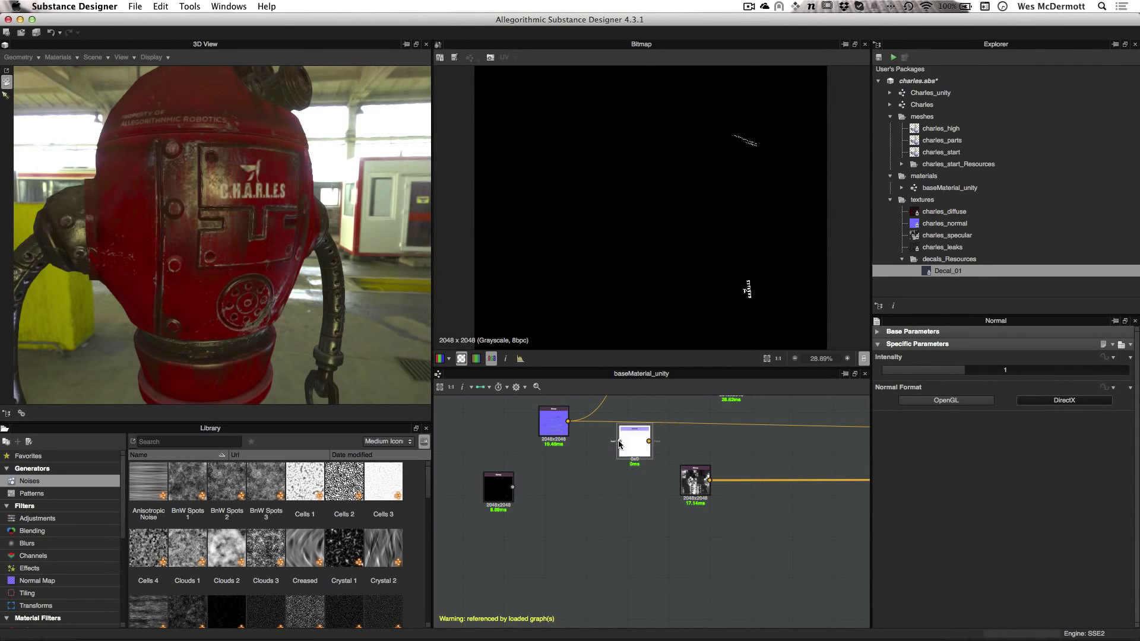
drag(628, 451, 581, 484)
scroll(528, 499, up, 2)
drag(505, 483, 555, 488)
double_click(574, 487)
scroll(742, 244, up, 3)
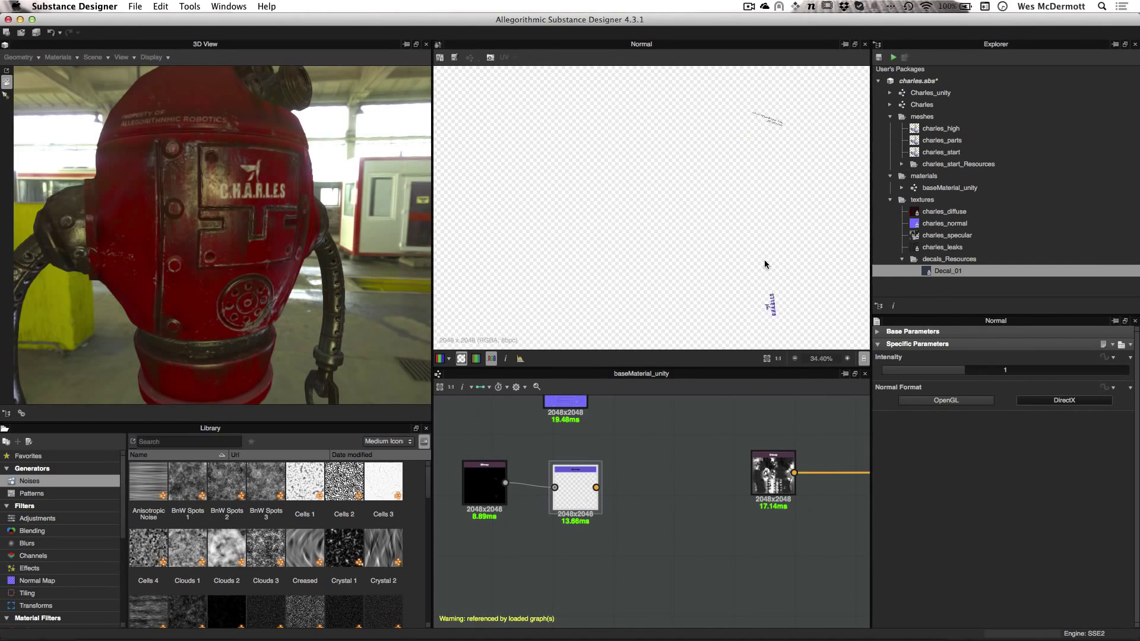
middle_drag(764, 259, 756, 219)
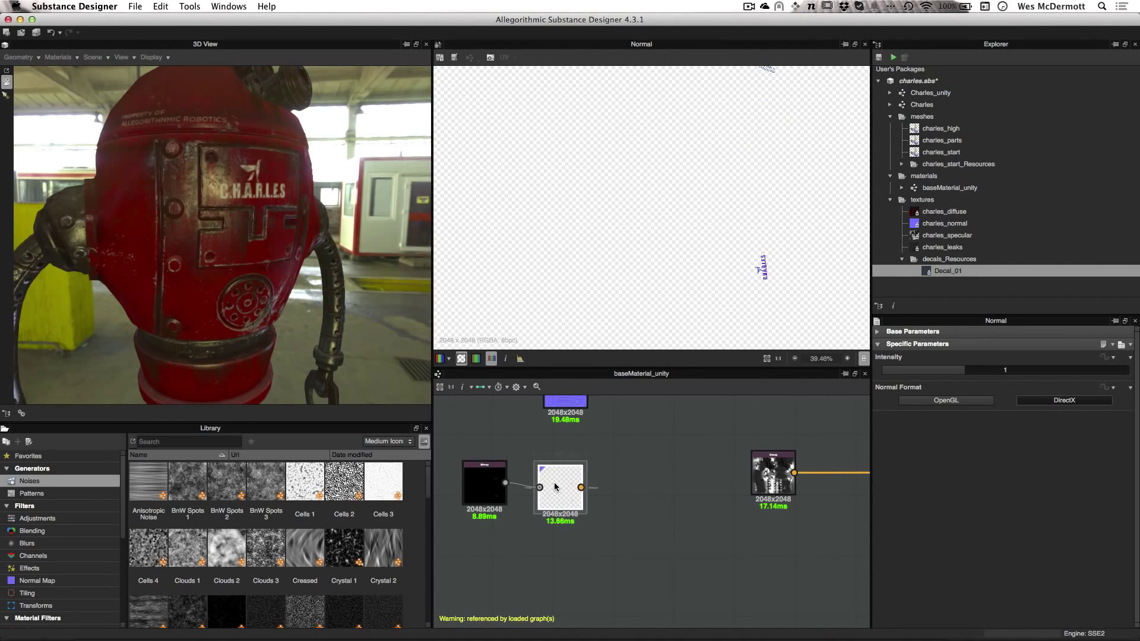
Space the Decal_01 bitmap and Normal nodes apart and preview the bitmap's logo.
scroll(604, 481, down, 1)
middle_drag(603, 478, 610, 498)
drag(523, 514, 620, 521)
scroll(564, 523, up, 1)
click(498, 522)
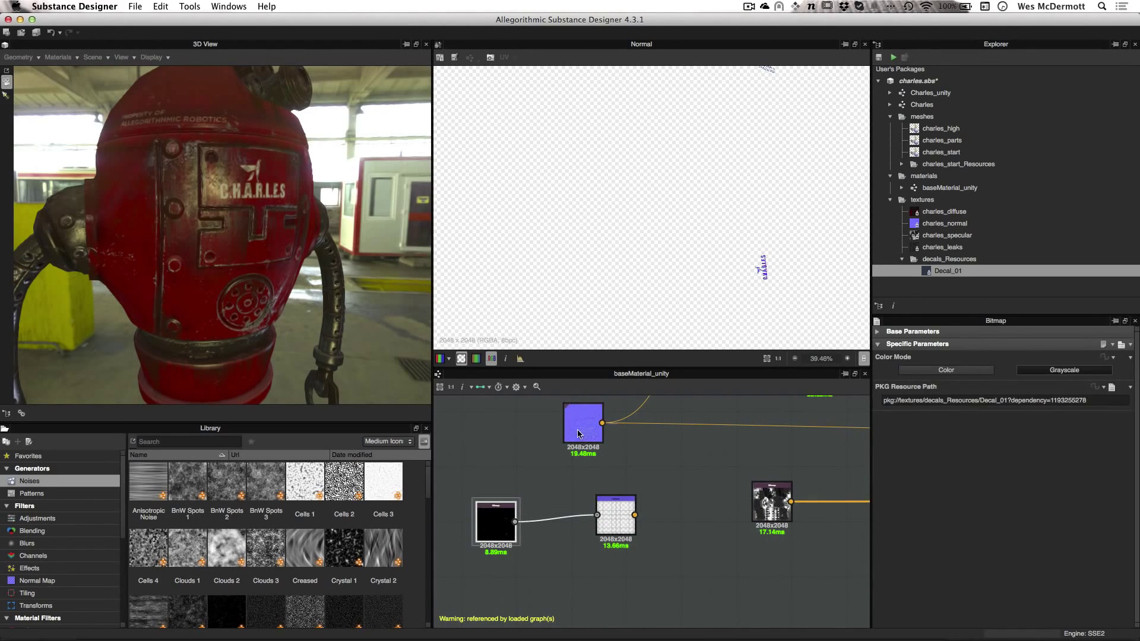
double_click(497, 522)
scroll(747, 236, up, 3)
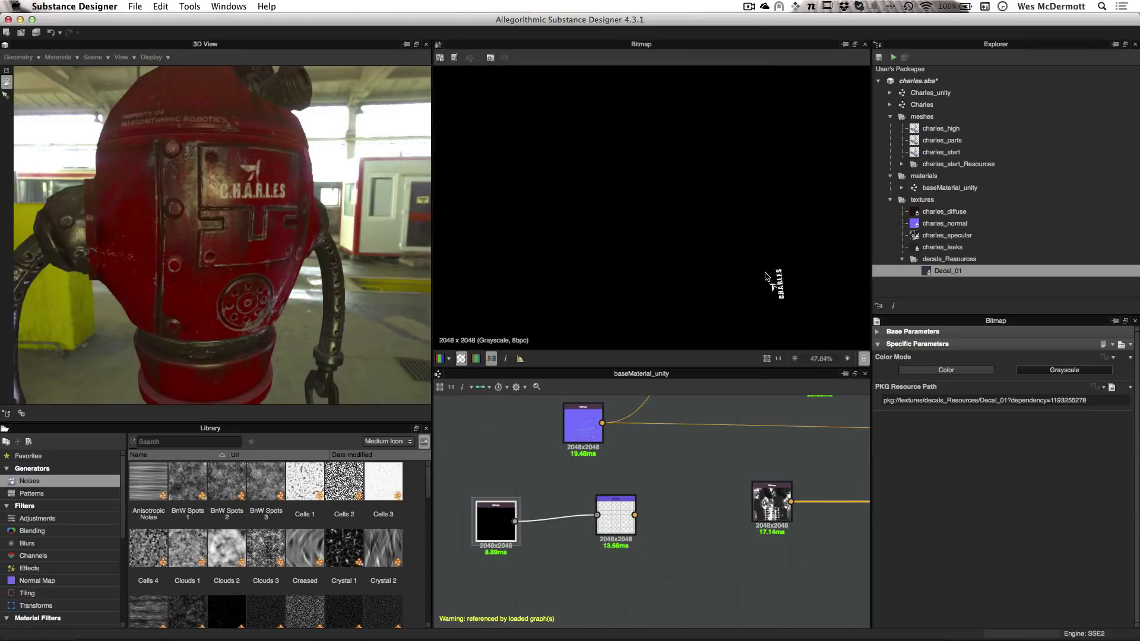
drag(484, 521, 478, 514)
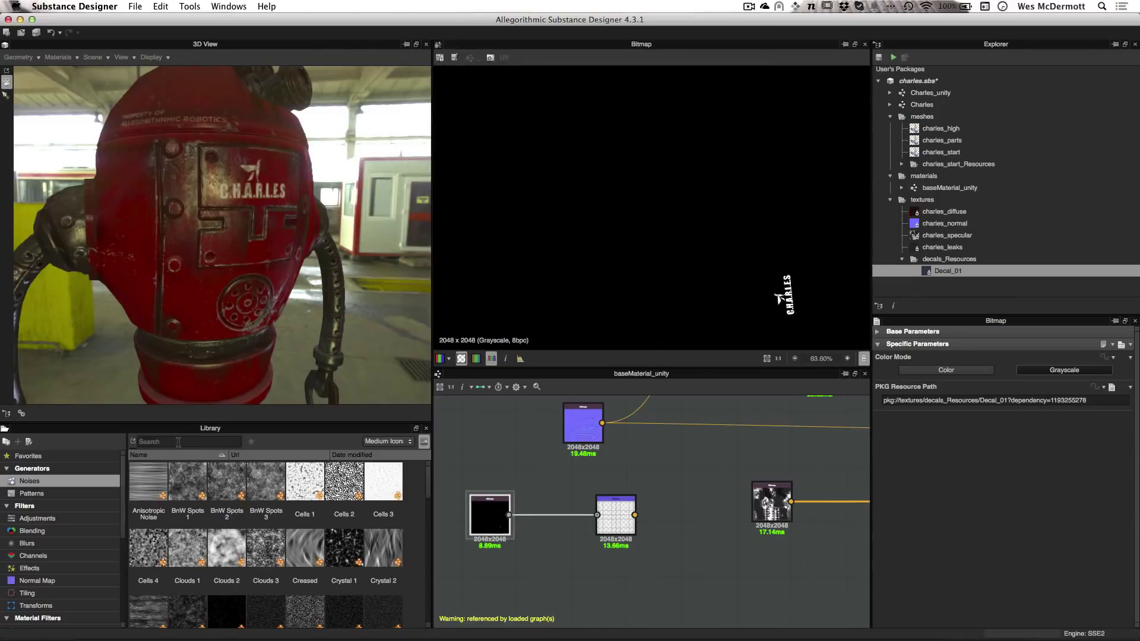
Insert an Invert Grayscale node between the Decal_01 bitmap and the Normal node, and preview the Normal result.
text(ert)
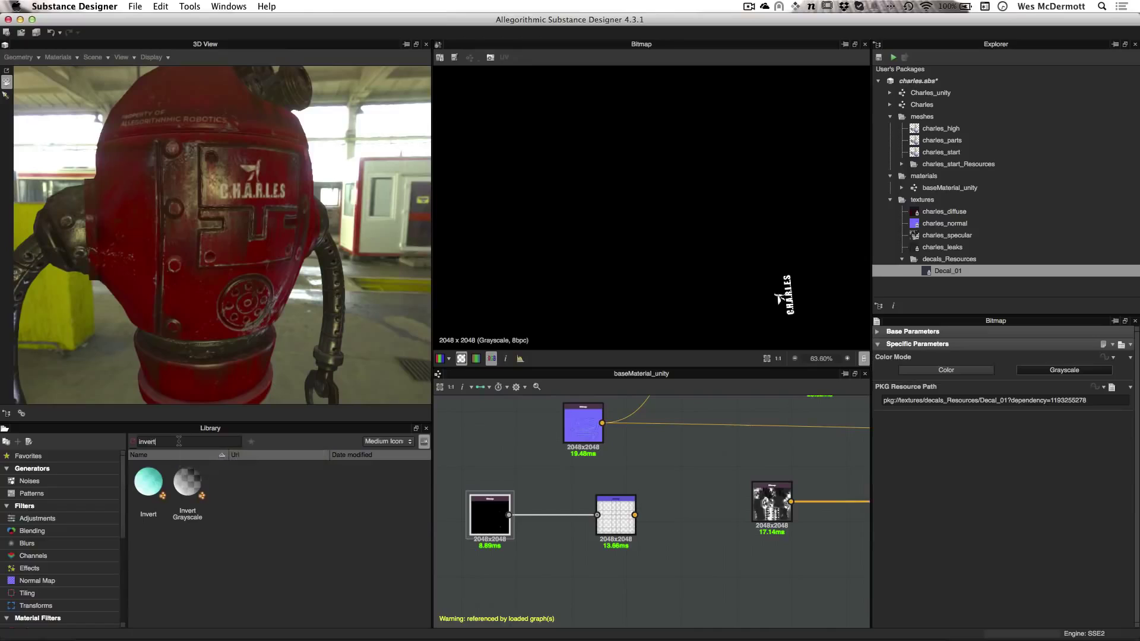
drag(187, 482, 556, 535)
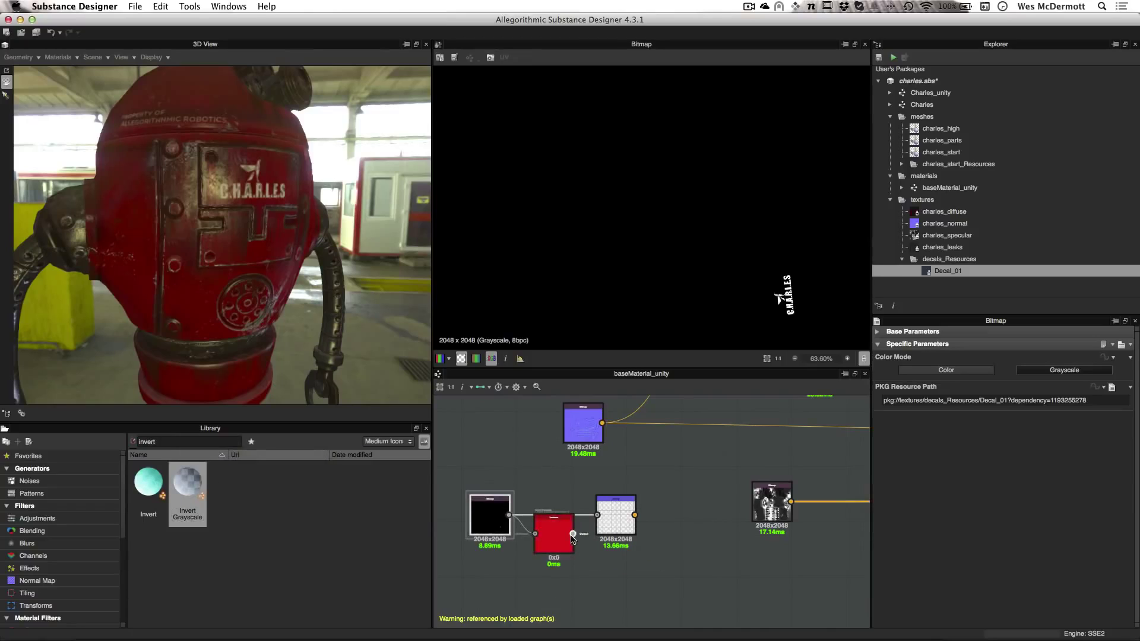
drag(598, 518, 597, 516)
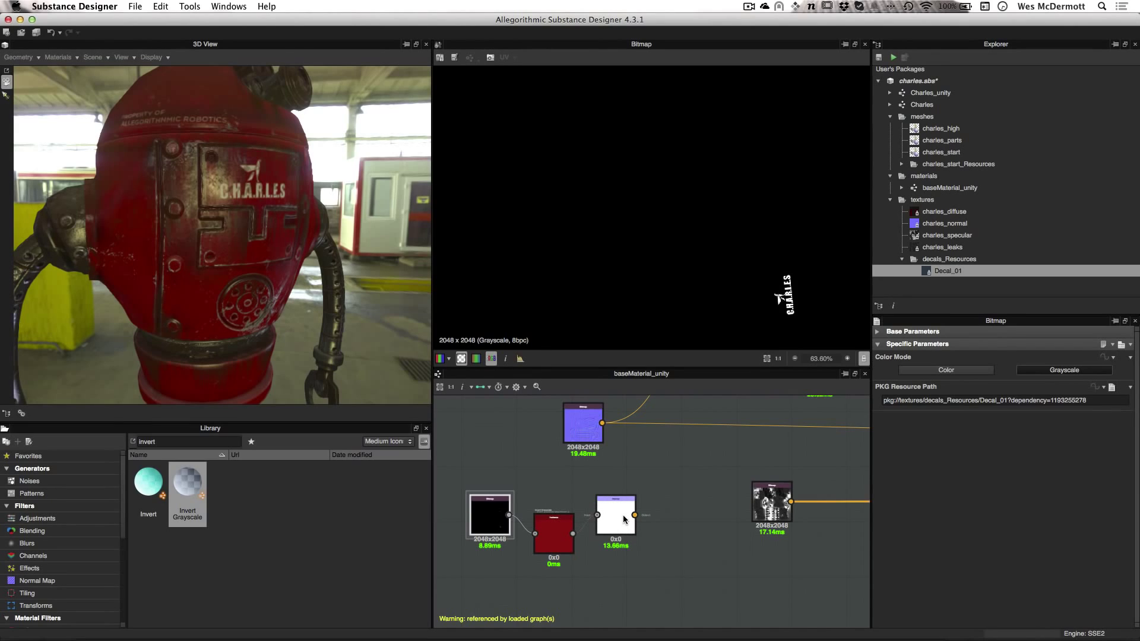
double_click(622, 516)
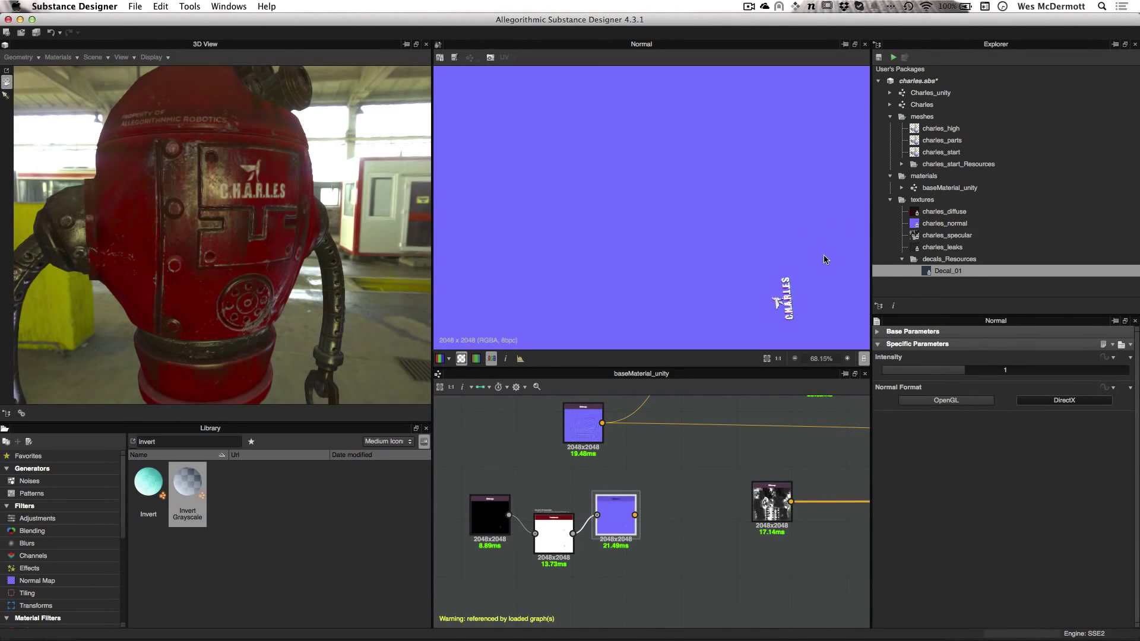
scroll(824, 260, up, 1)
scroll(625, 501, down, 2)
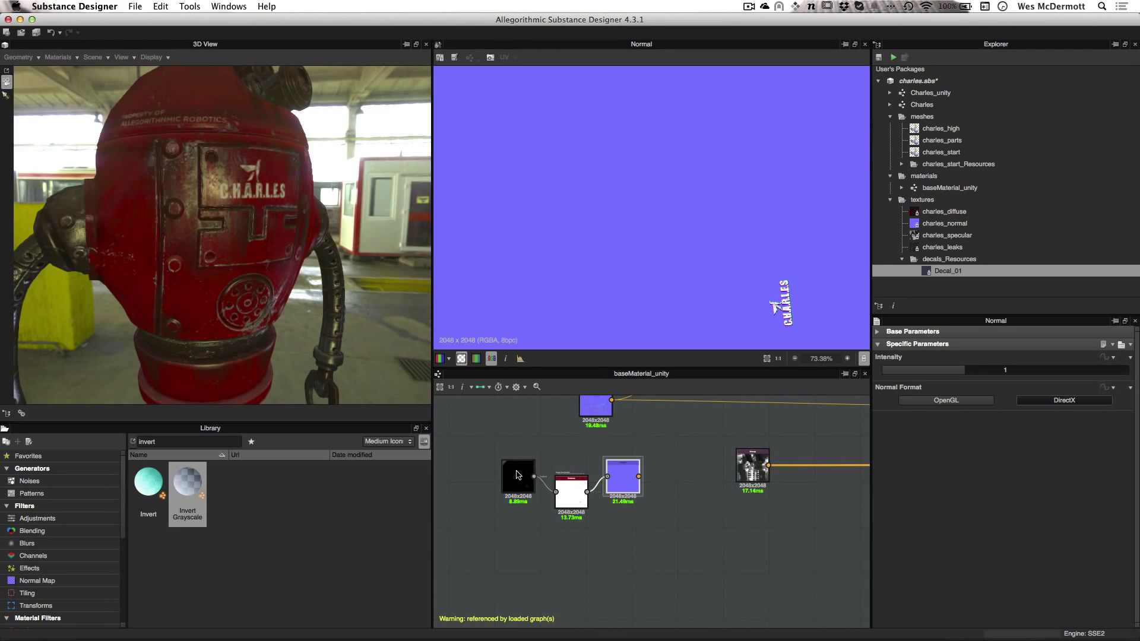
Arrange the bitmap, Invert Grayscale and Normal nodes in a row, previewing the inverted decal and its normal map.
drag(516, 475, 481, 475)
drag(572, 494, 539, 485)
double_click(541, 483)
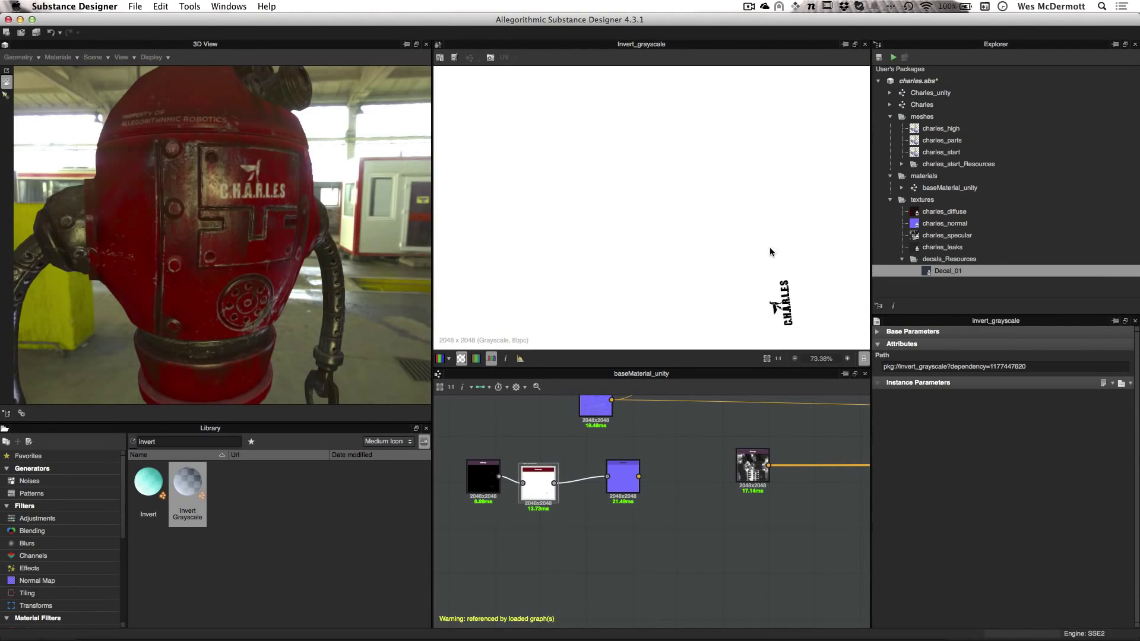
double_click(611, 474)
mouse_move(610, 475)
mouse_down()
mouse_move(585, 474)
mouse_move(601, 487)
mouse_up()
scroll(686, 254, down, 1)
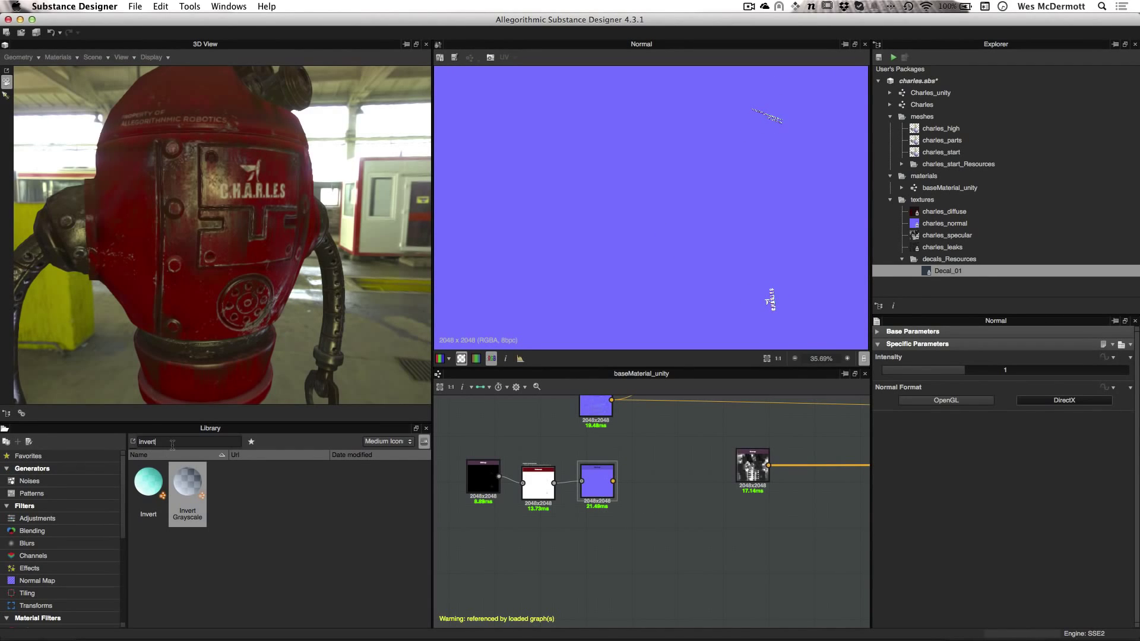
Find Normal Combine in the library and add it between the normal maps and the specular bitmap.
text(noraml)
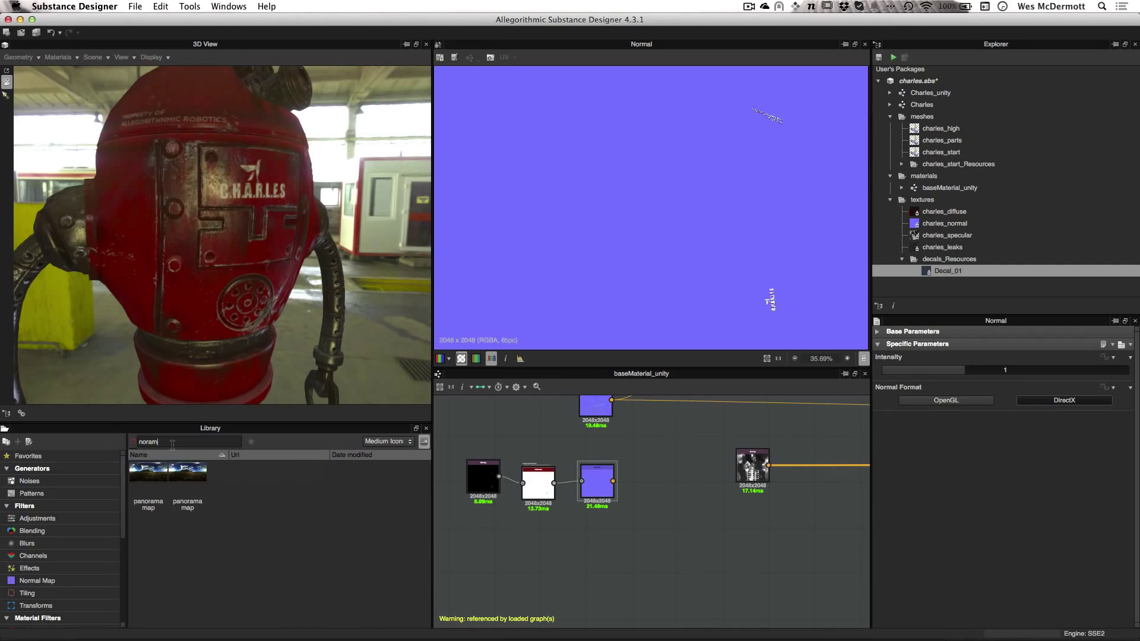
key(BackSpace)
key(BackSpace)
key(BackSpace)
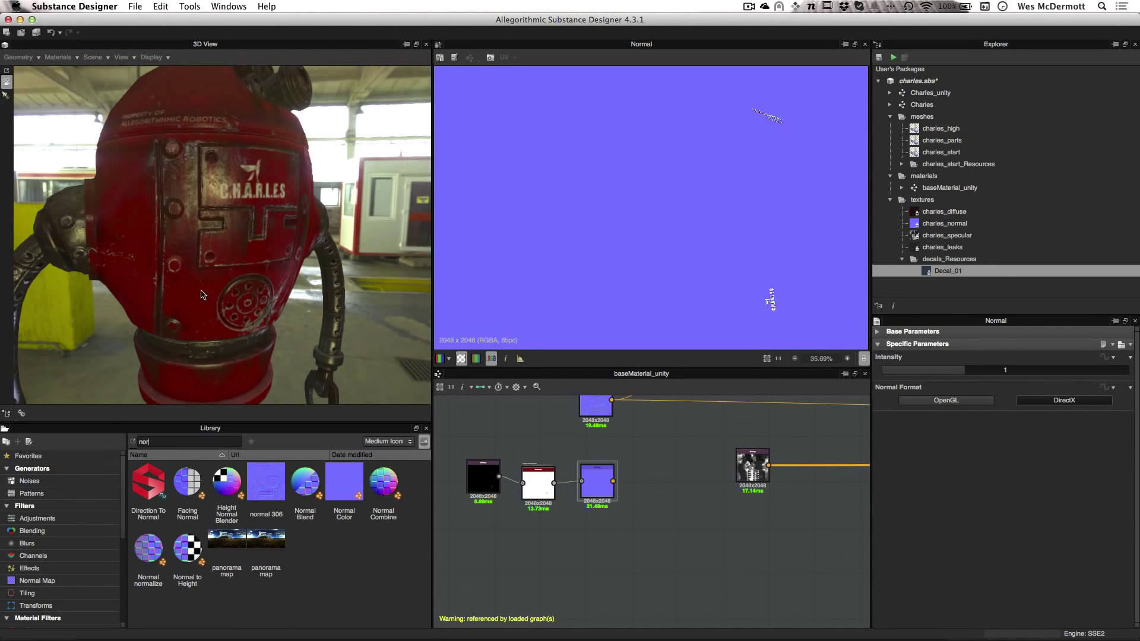
drag(383, 482, 659, 460)
scroll(638, 468, up, 2)
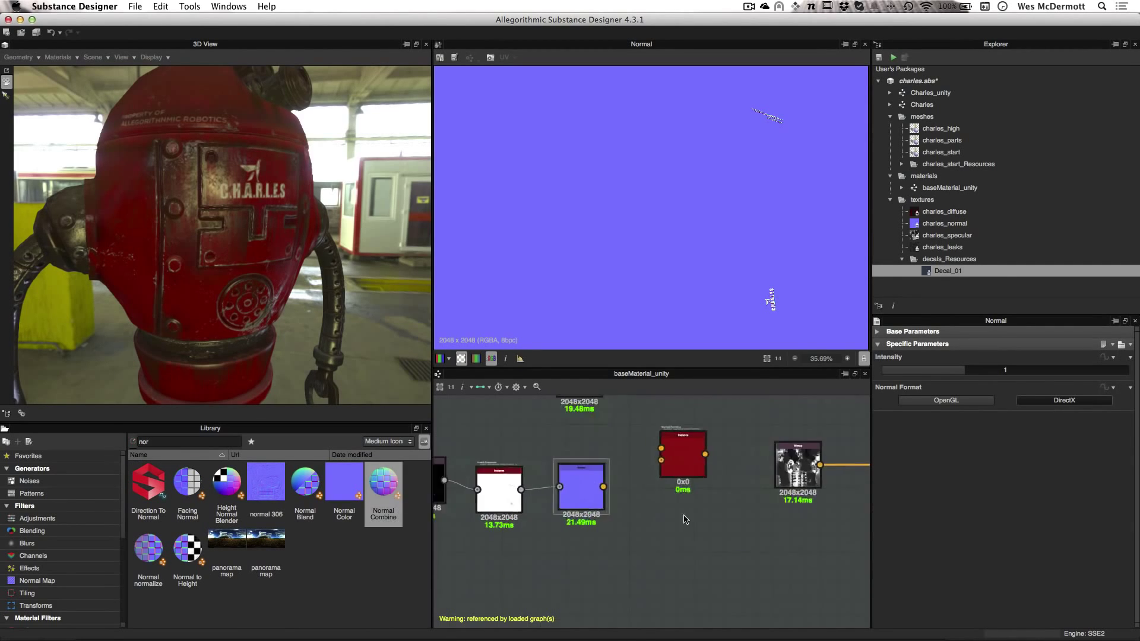
scroll(684, 519, up, 1)
middle_drag(631, 422, 608, 483)
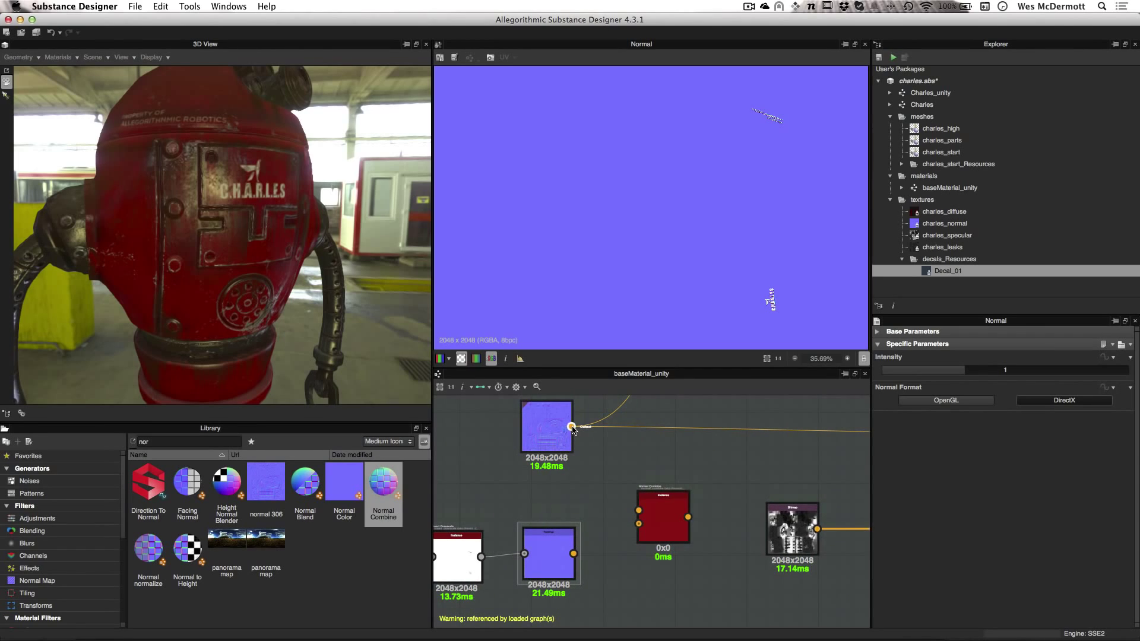
Connect the charles_normal bitmap and the decal's Normal node to the Normal Combine inputs, and preview the combined map.
drag(571, 426, 638, 510)
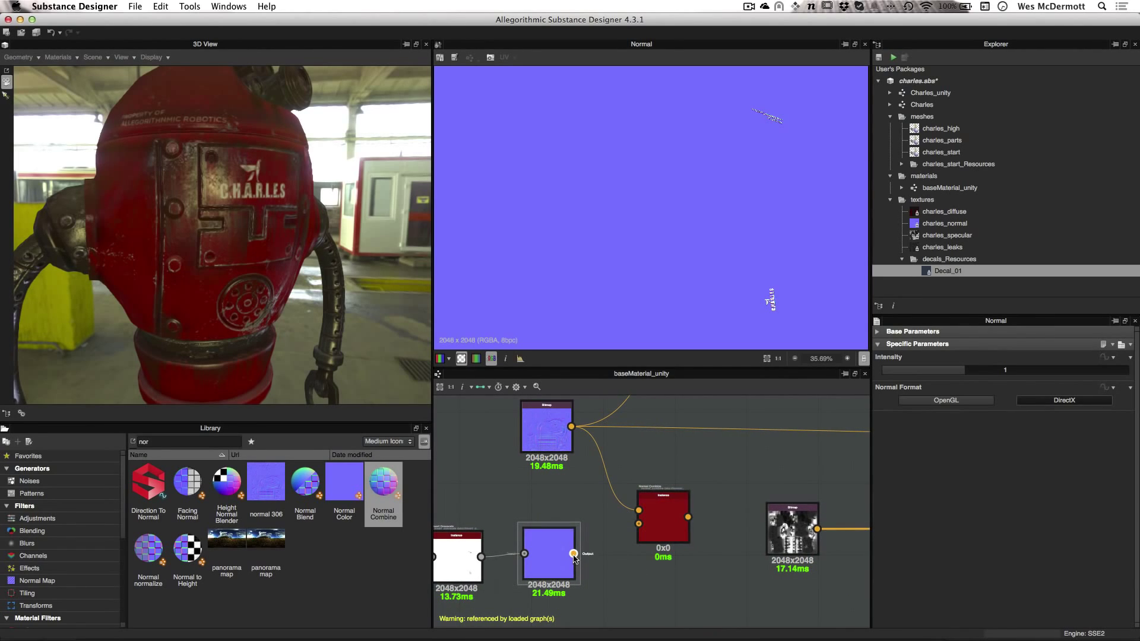
drag(573, 554, 639, 523)
click(641, 515)
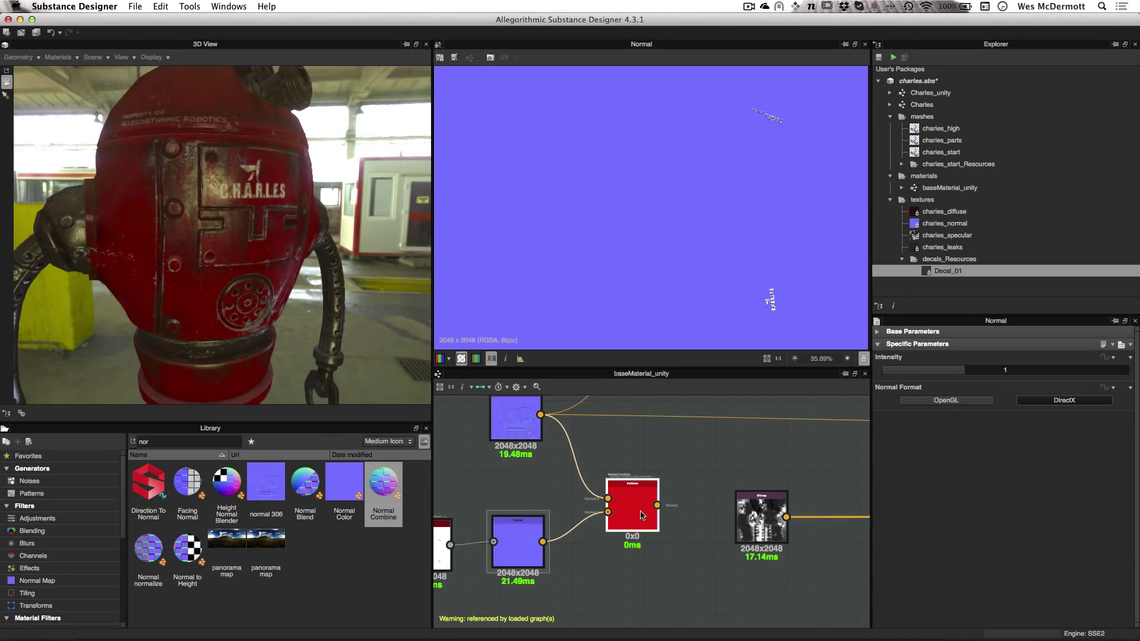
double_click(641, 516)
scroll(675, 228, up, 4)
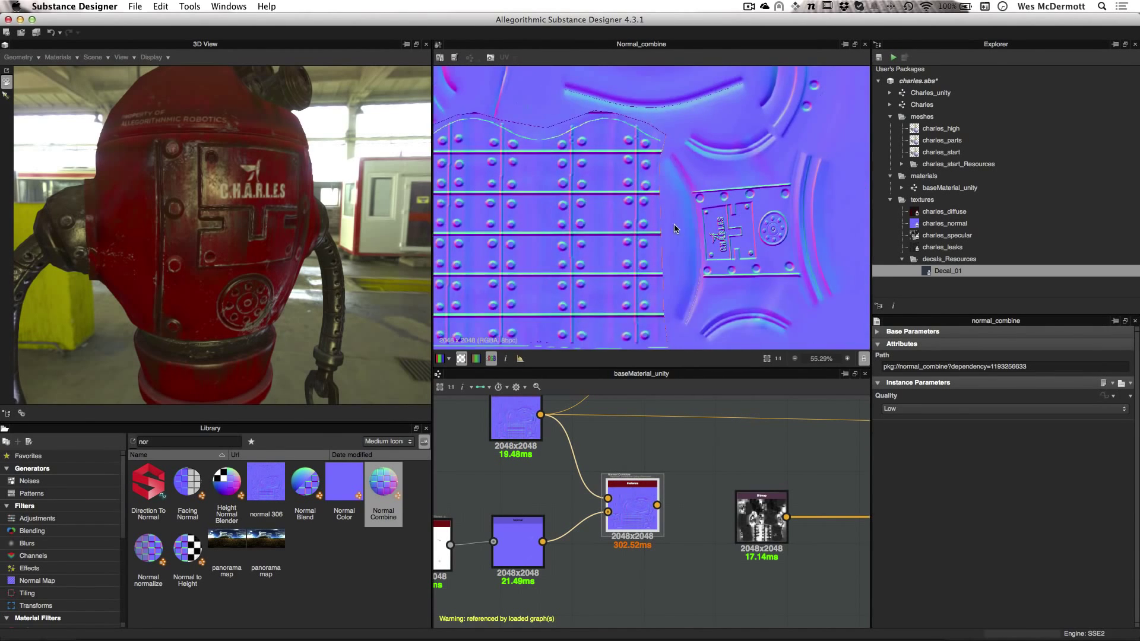
Examine the logo on the chest plate in the combined normal map, up close and in context.
scroll(674, 225, up, 8)
middle_drag(793, 325, 727, 269)
scroll(693, 249, up, 5)
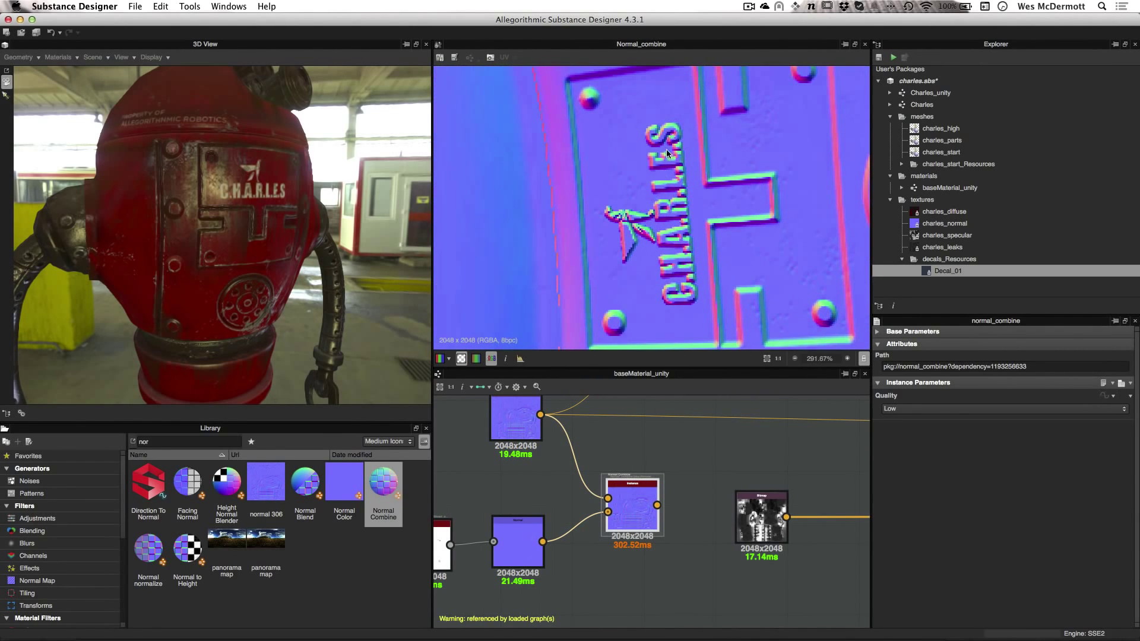
scroll(627, 242, down, 6)
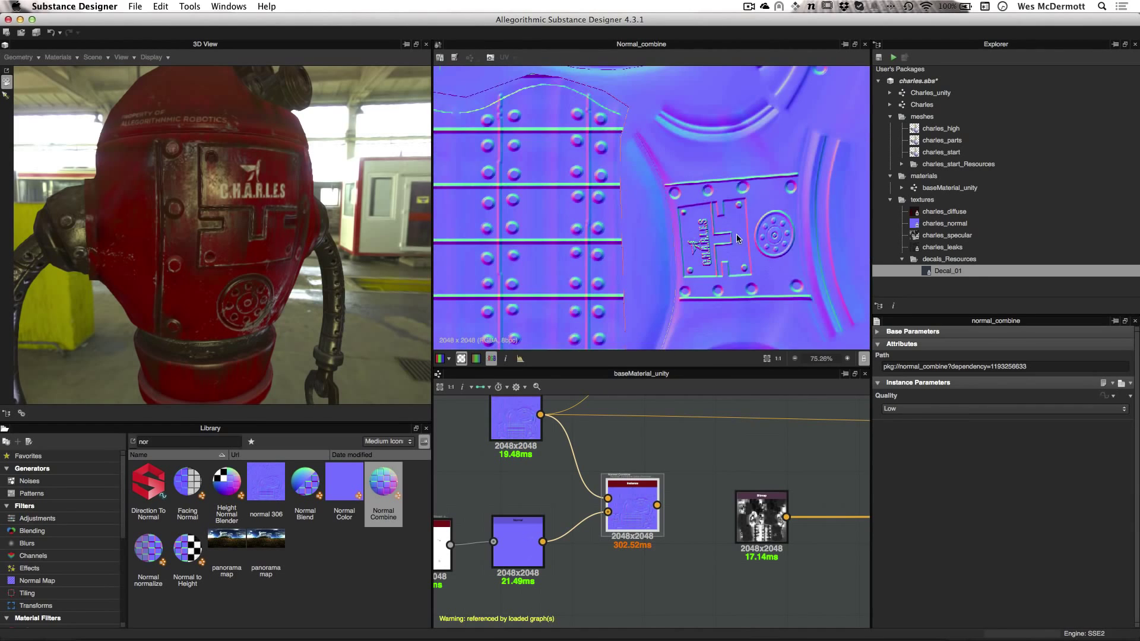
scroll(736, 235, down, 3)
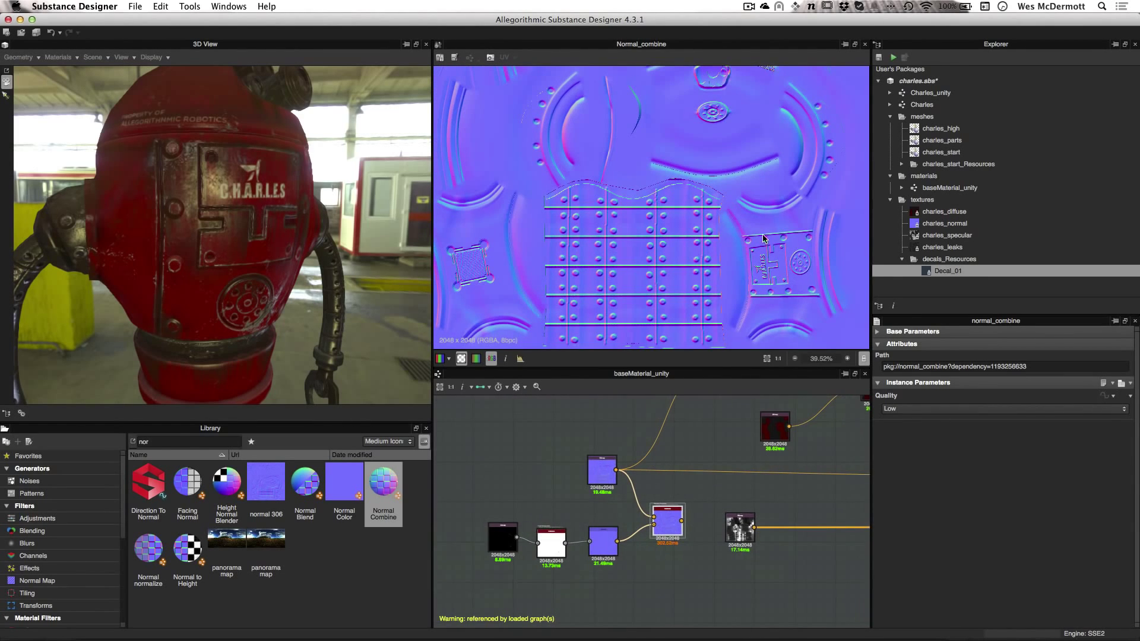
scroll(763, 239, up, 5)
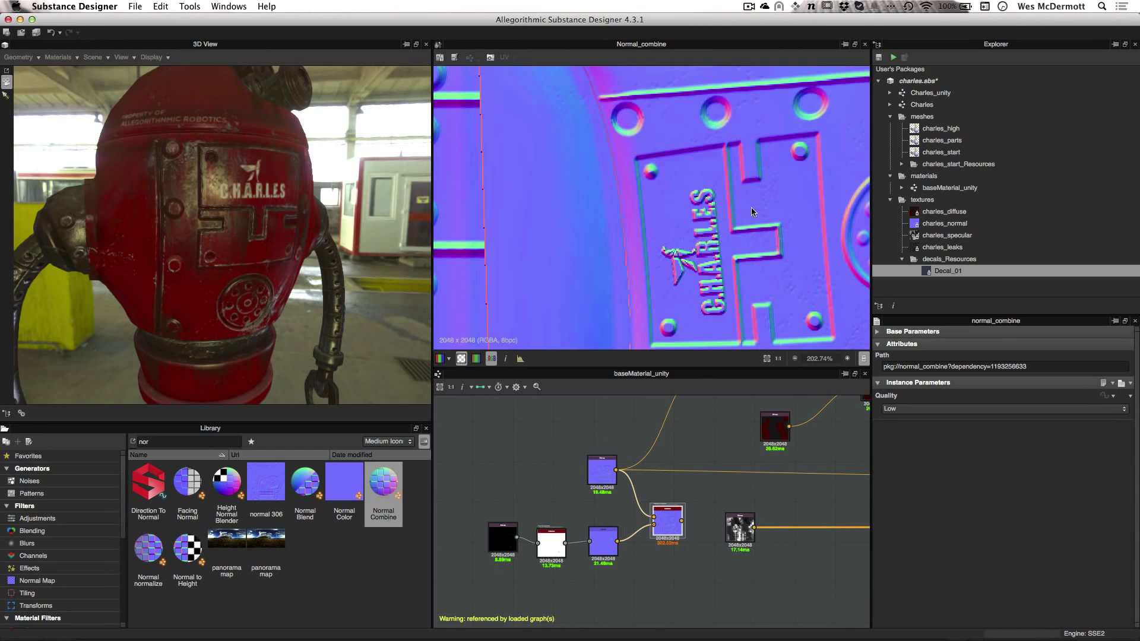
scroll(632, 514, down, 3)
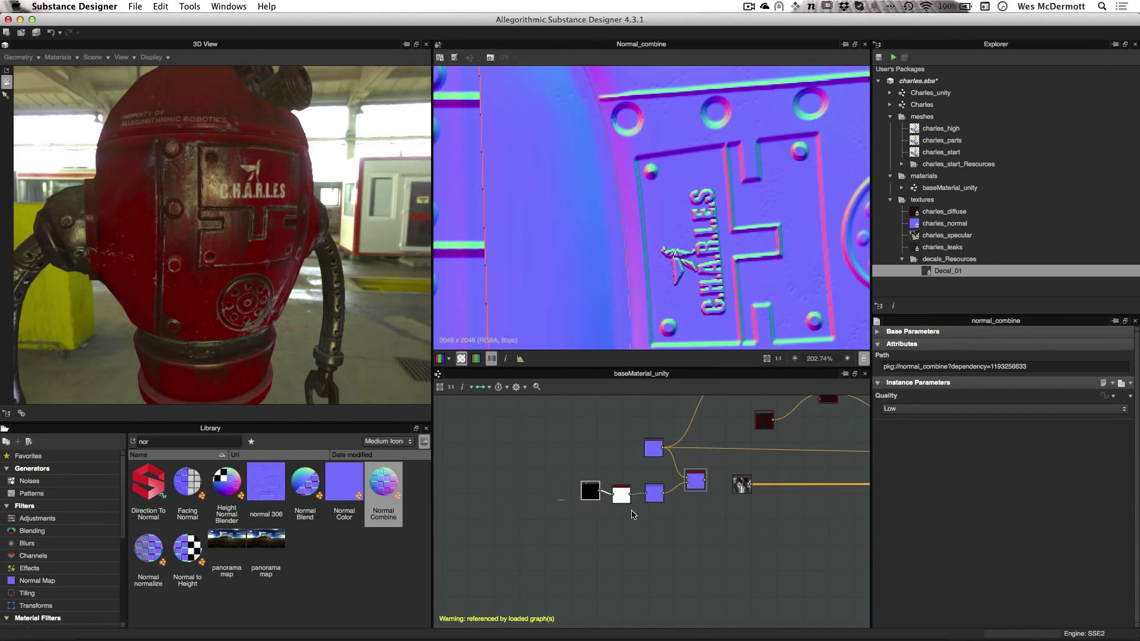
Move the normal map, decal and Normal Combine nodes together away from the specular bitmap to make room.
drag(632, 514, 694, 517)
drag(569, 419, 690, 528)
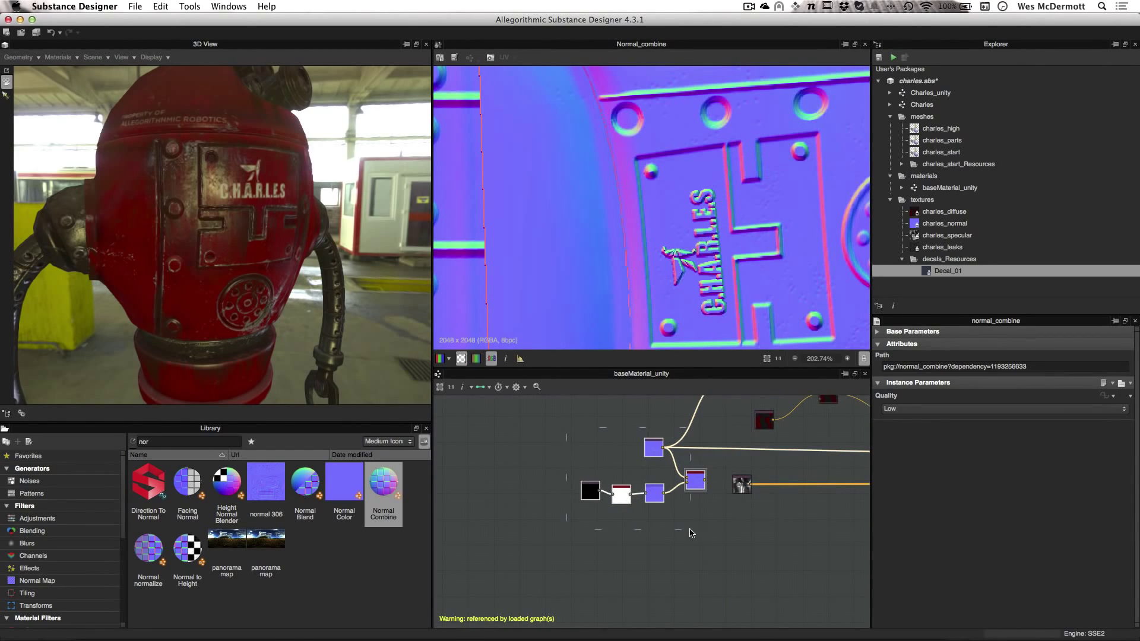
drag(689, 487, 651, 475)
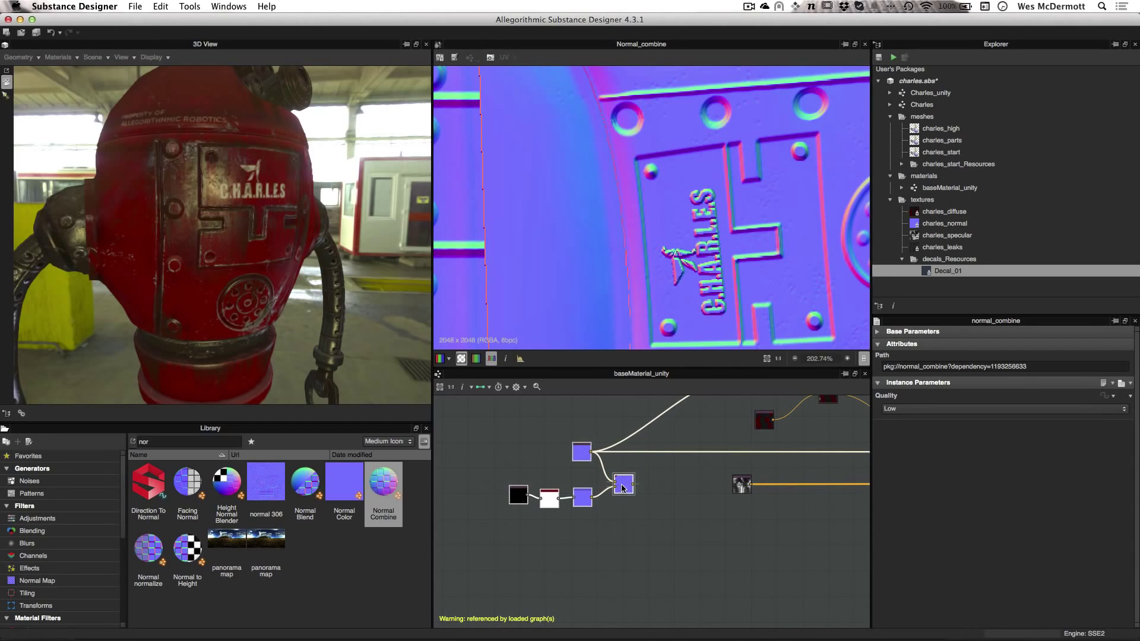
Reroute the normal output and the upper processing chain's input from charles_normal to the Normal Combine node.
scroll(663, 525, up, 2)
click(663, 525)
drag(585, 545, 610, 493)
middle_drag(658, 486, 582, 547)
scroll(635, 523, down, 1)
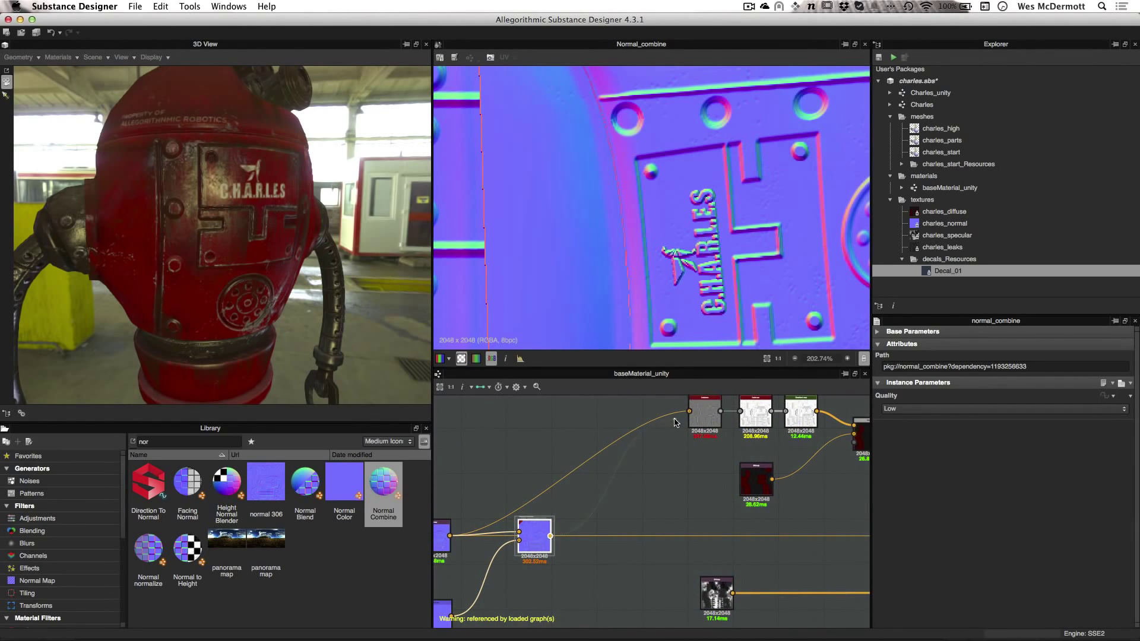
drag(673, 422, 689, 411)
middle_drag(591, 509, 480, 523)
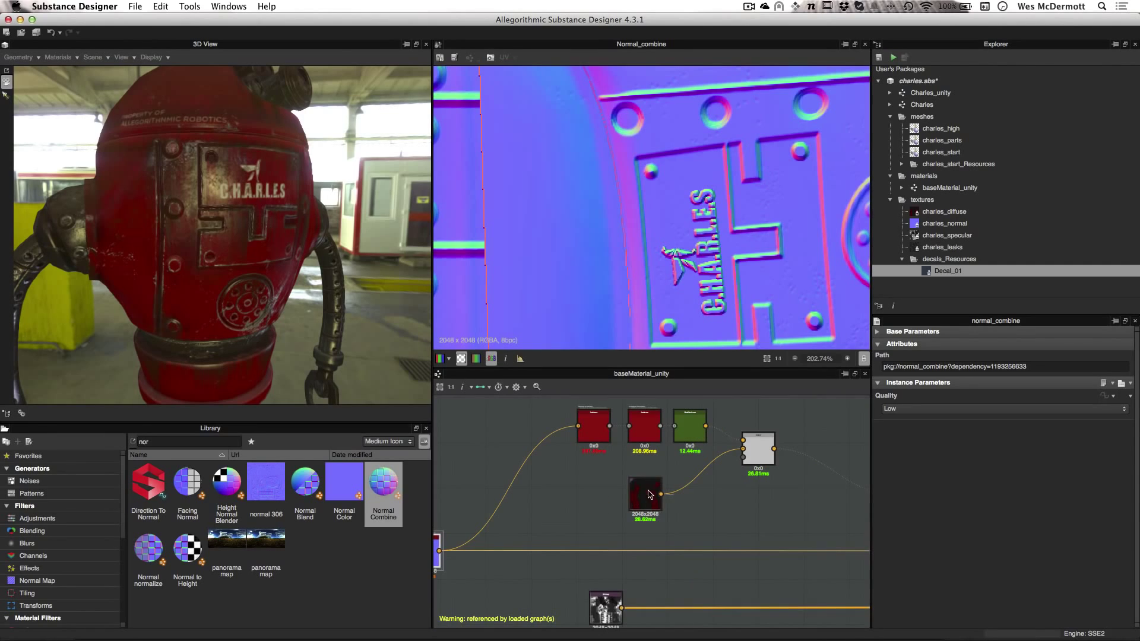
Nudge the Normal Combine node into position and check its links to the upper chain and normal output.
drag(540, 422, 760, 521)
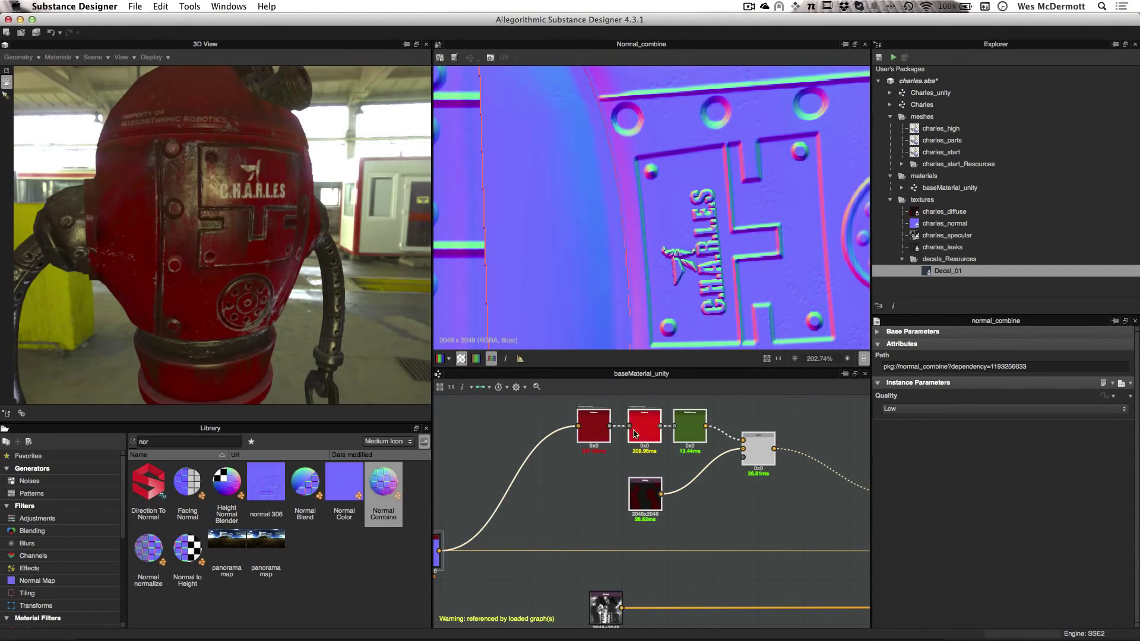
scroll(651, 522, down, 2)
middle_drag(572, 542, 587, 462)
mouse_move(502, 472)
mouse_down()
mouse_move(637, 474)
mouse_move(519, 473)
mouse_up()
scroll(557, 494, down, 1)
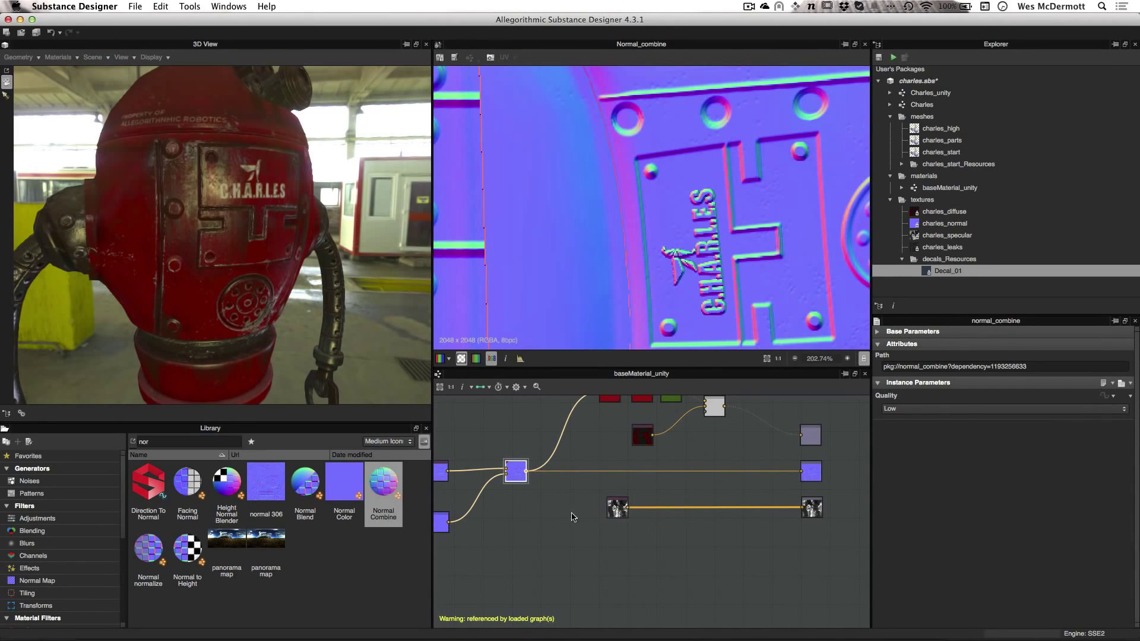
scroll(572, 517, up, 2)
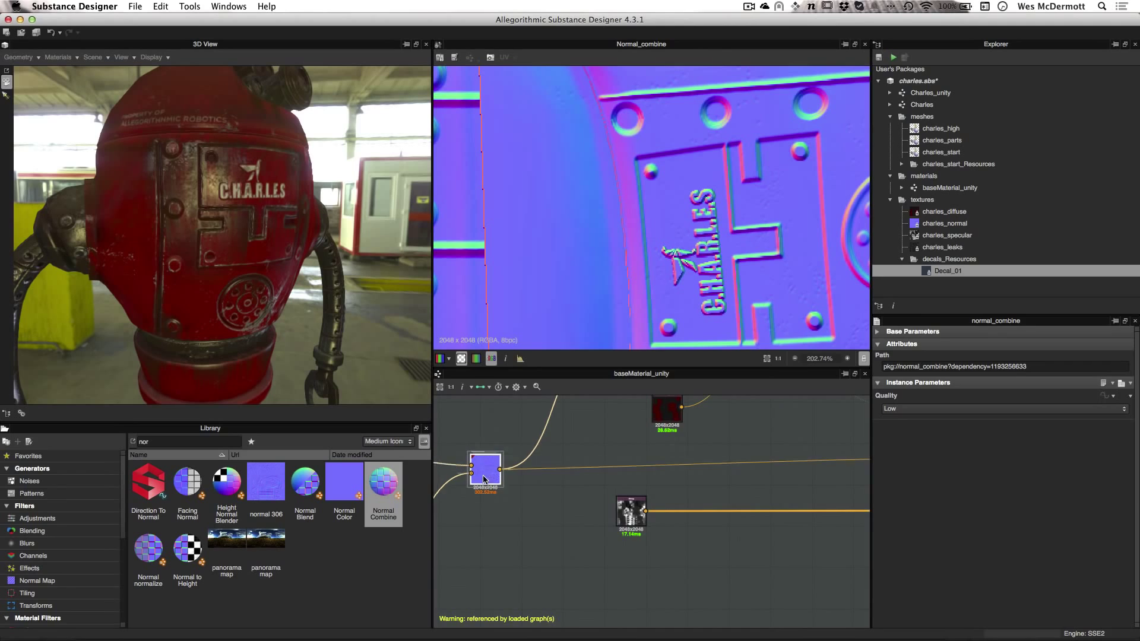
Nudge the Normal Combine node into line and set the decal's Normal node intensity to 1.87.
drag(484, 479, 485, 468)
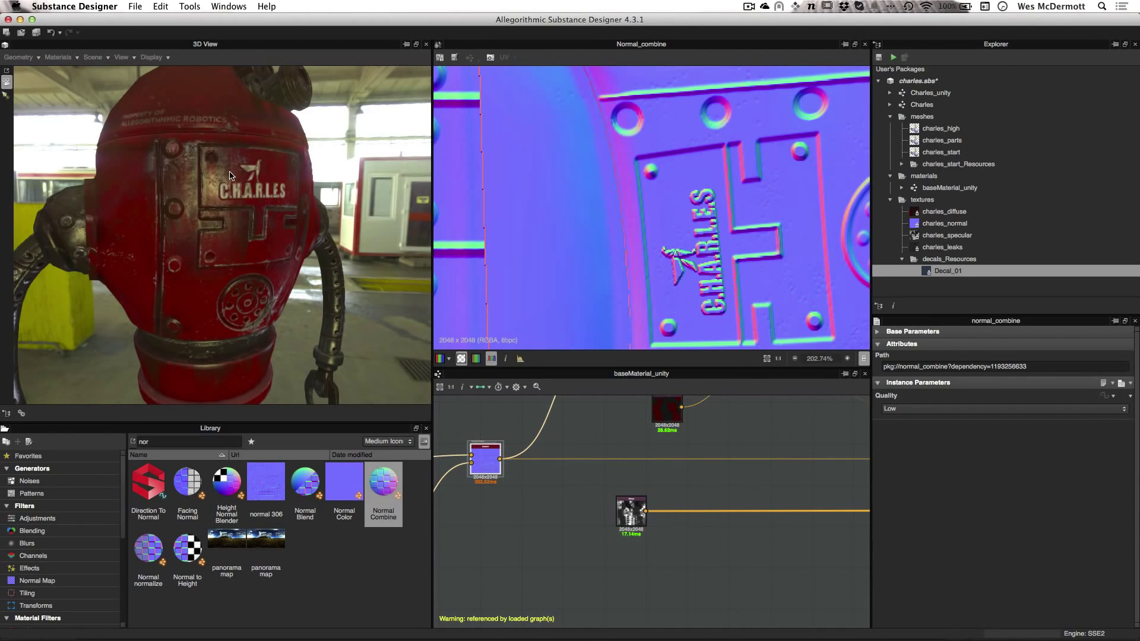
drag(230, 175, 297, 266)
scroll(644, 482, down, 2)
middle_drag(551, 485, 569, 478)
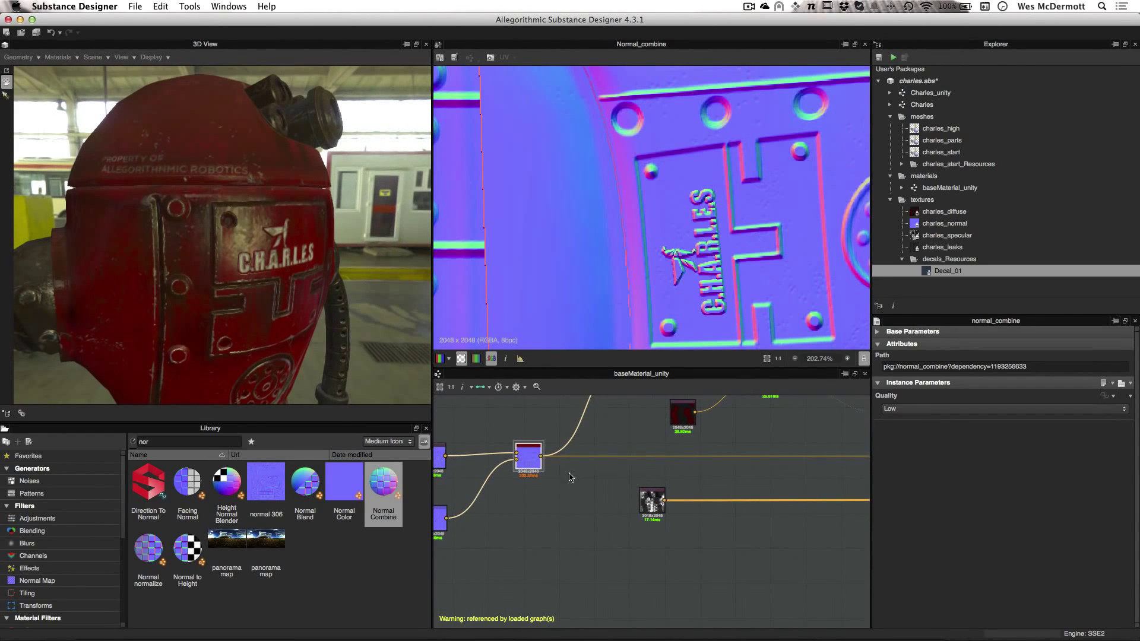
middle_drag(437, 521, 510, 493)
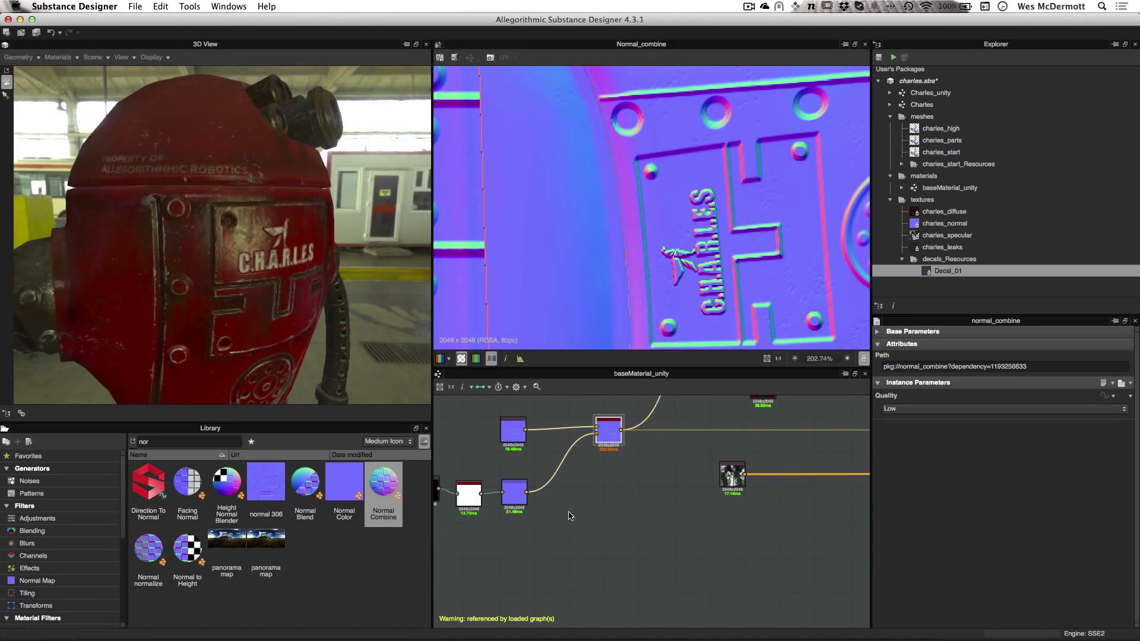
click(511, 494)
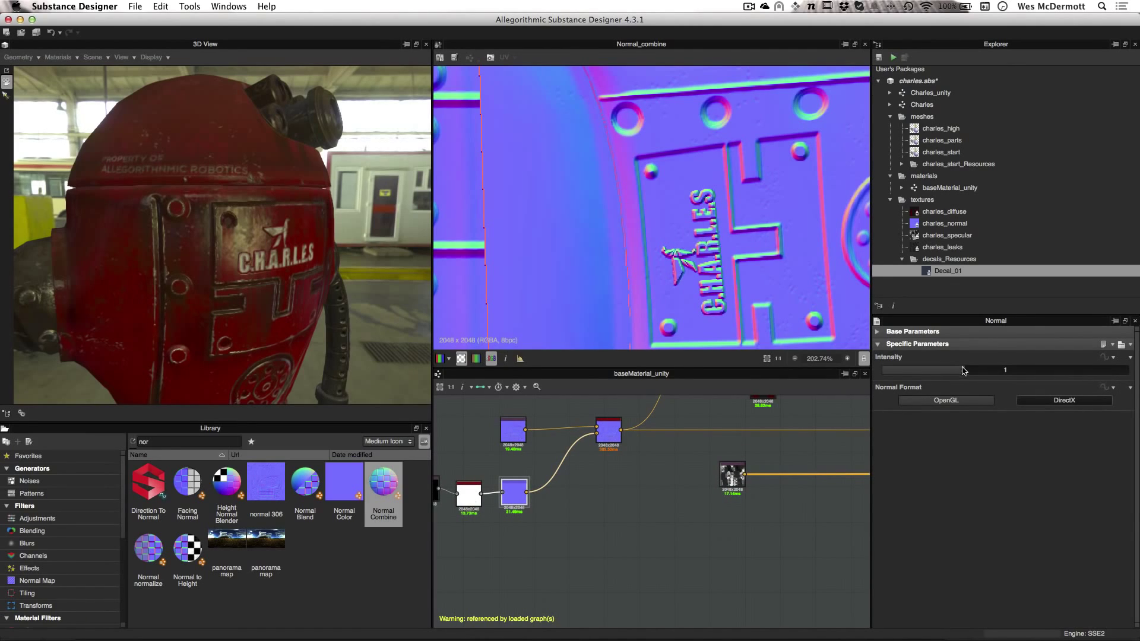
drag(963, 370, 1035, 375)
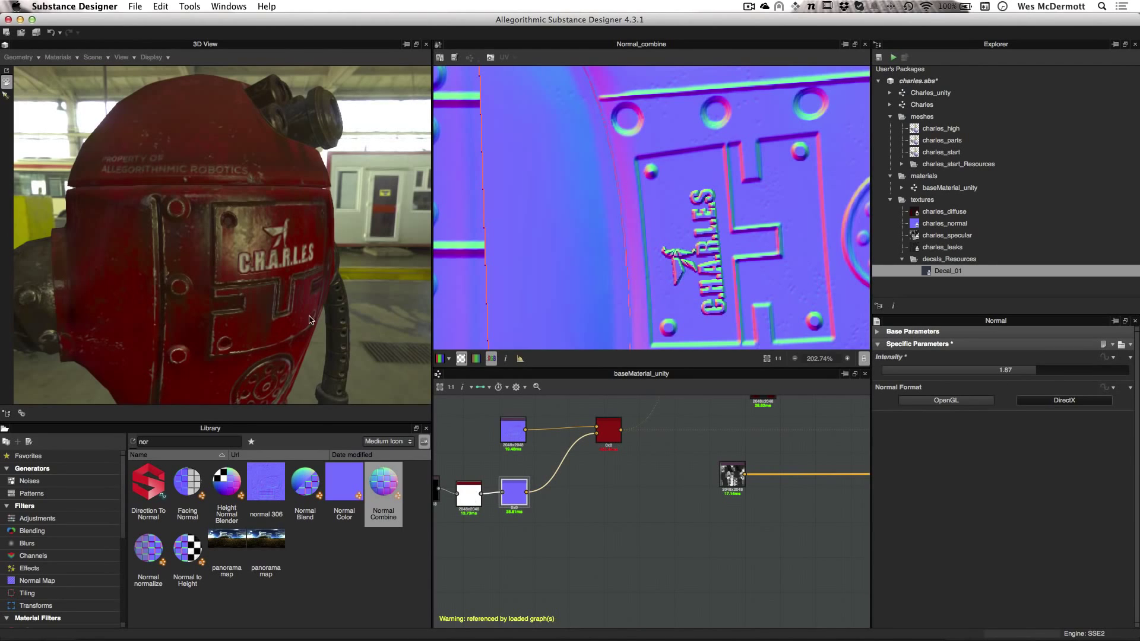
Check the embossed logo on the robot's chest, then save the package and open the Charles_unity graph.
drag(284, 294, 228, 288)
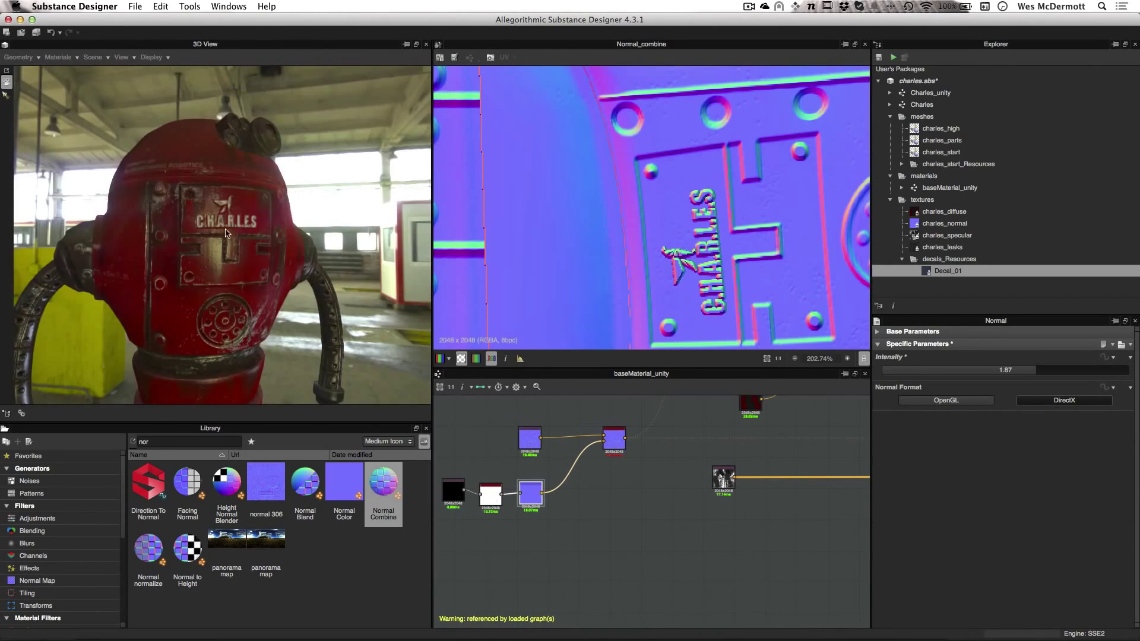
drag(226, 233, 199, 234)
click(878, 57)
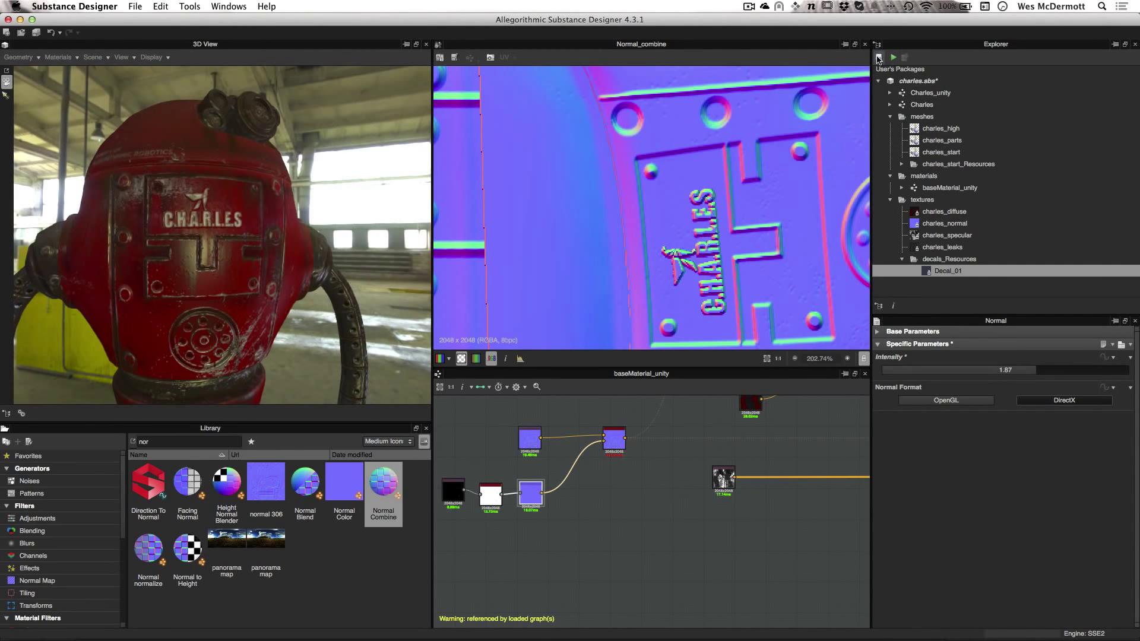
double_click(905, 95)
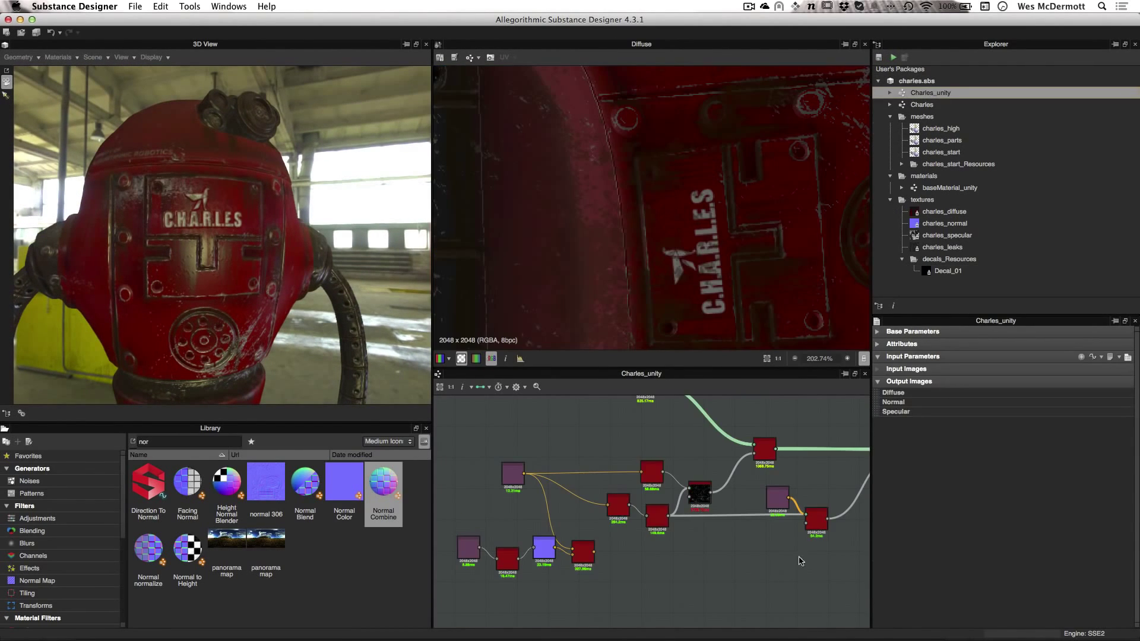
Darken the diffuse color of the logo's Material Color Blend node to RGB 81, 81, 81.
scroll(801, 484, up, 6)
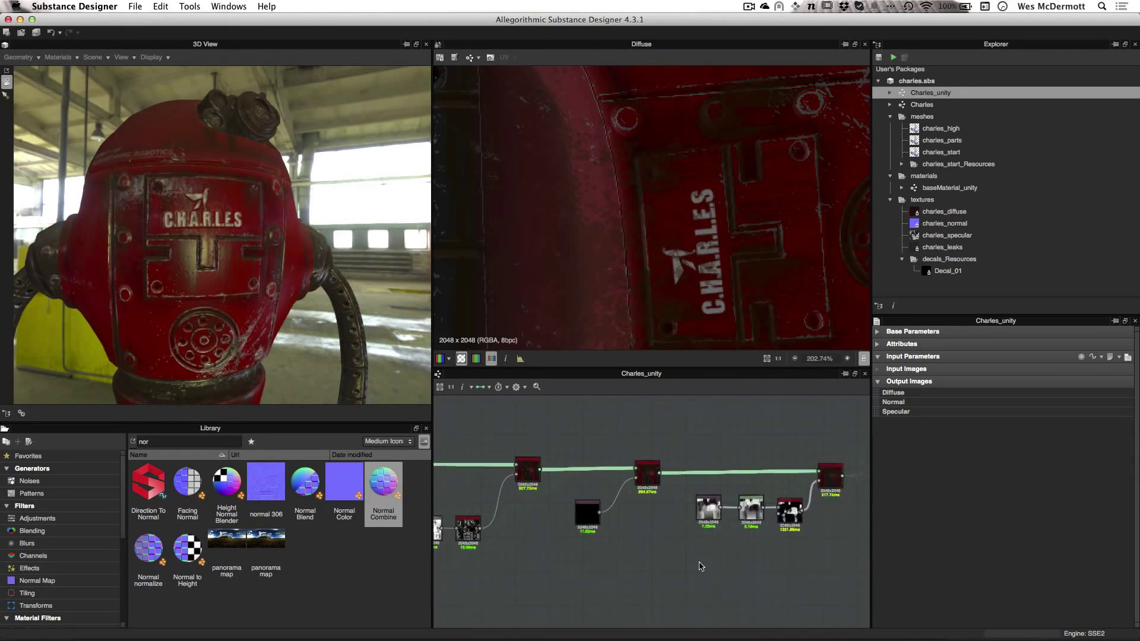
scroll(641, 499, up, 3)
click(617, 442)
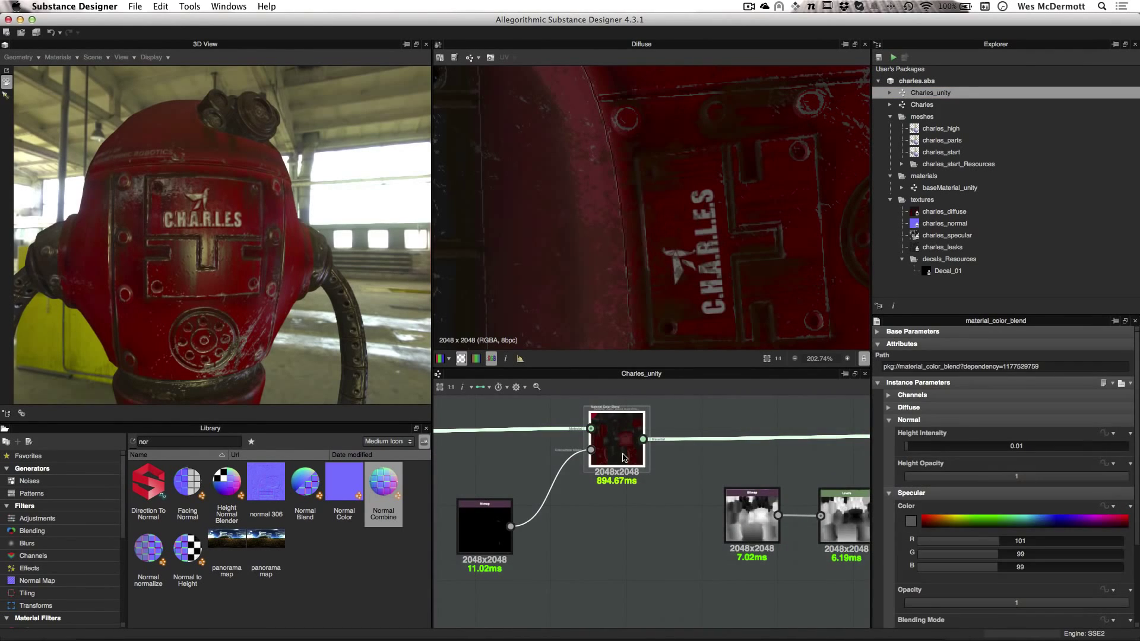
click(889, 420)
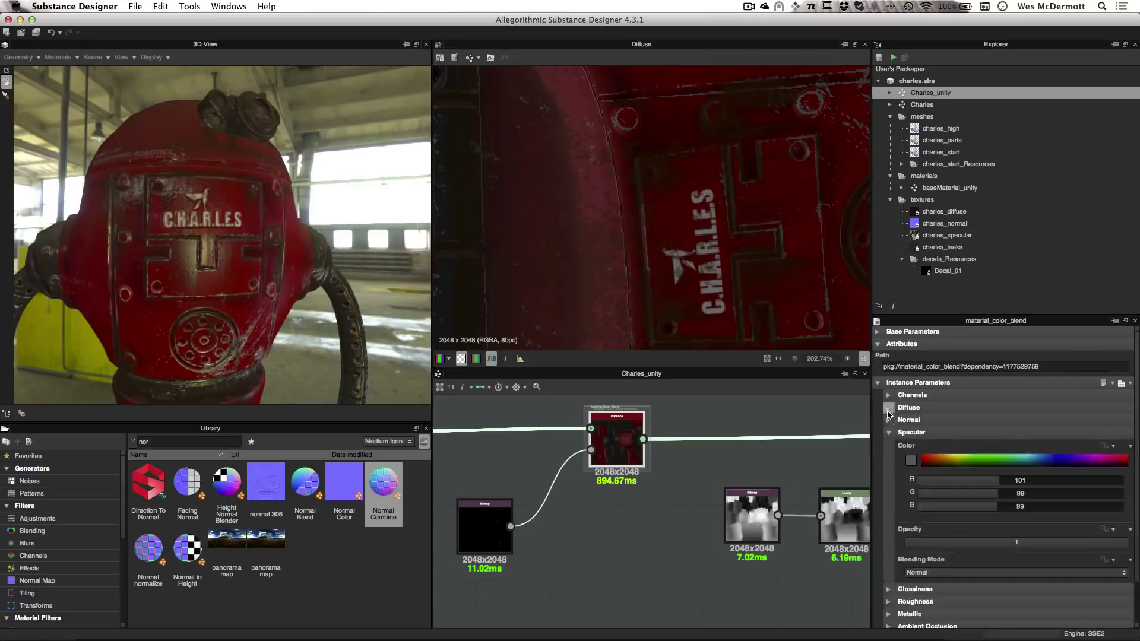
click(888, 408)
click(910, 436)
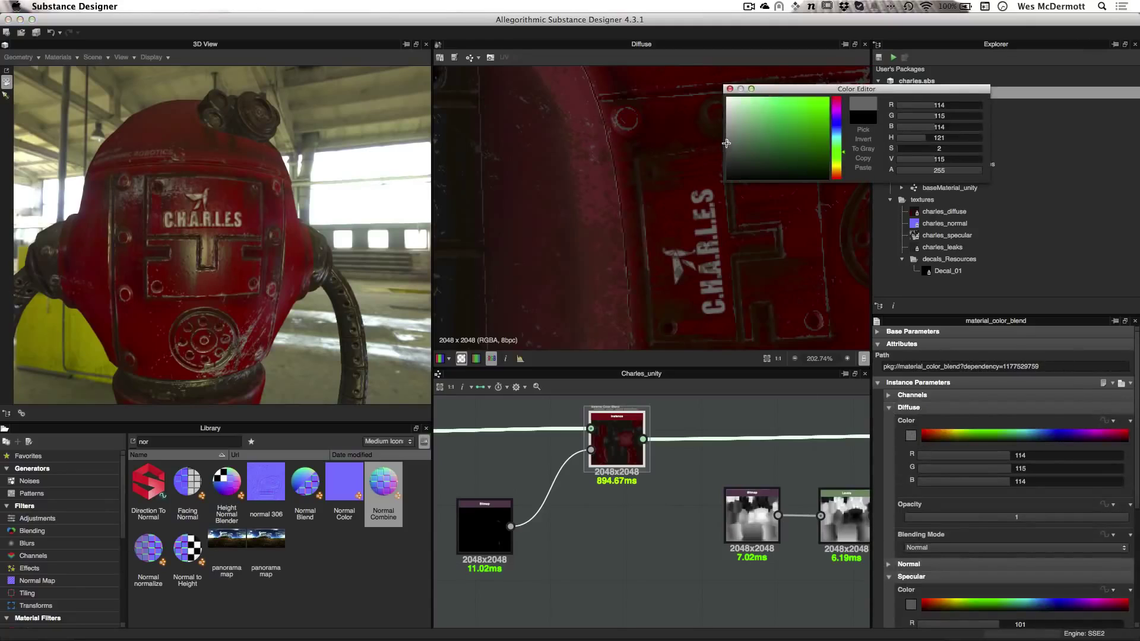
drag(727, 143, 726, 153)
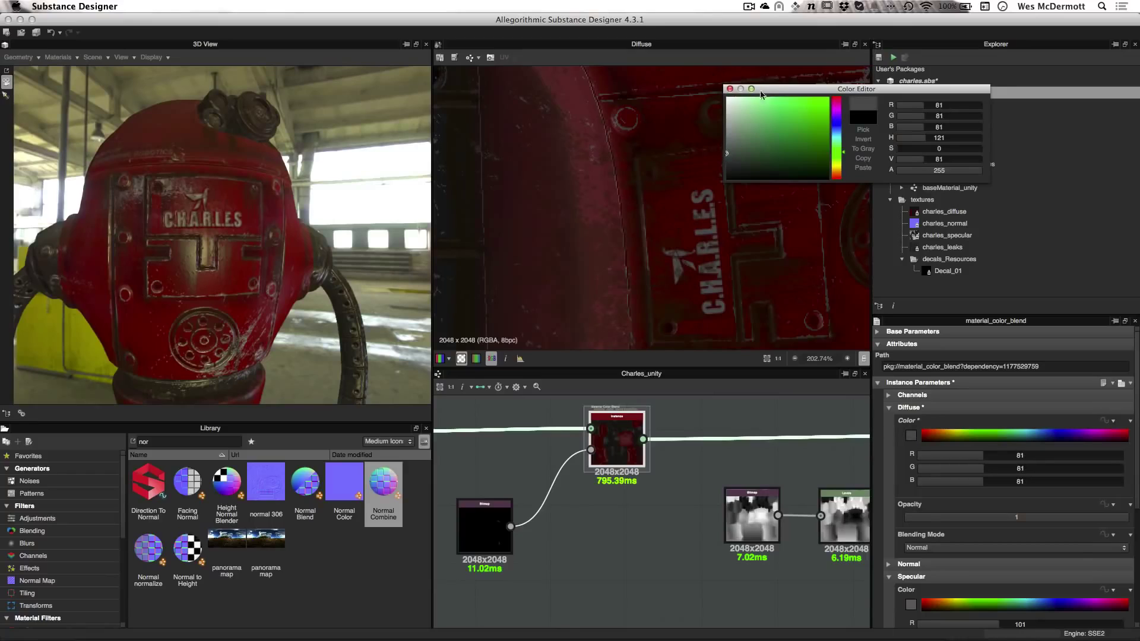
click(729, 89)
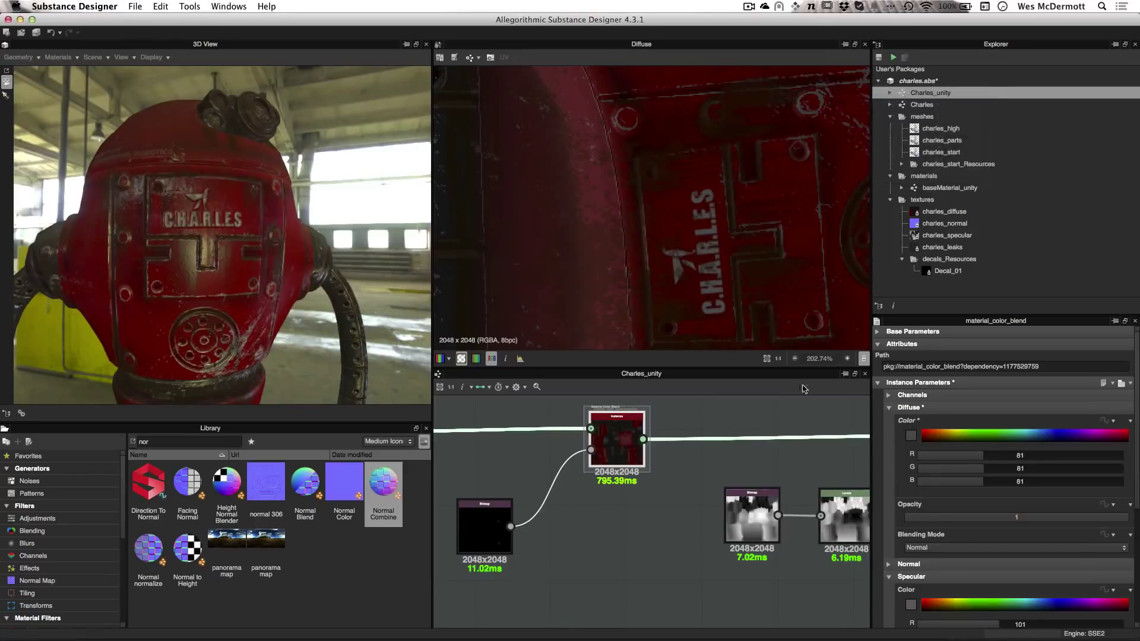
Darken the specular color of the logo's Material Color Blend node to RGB 43, 41, 41.
click(888, 407)
click(909, 461)
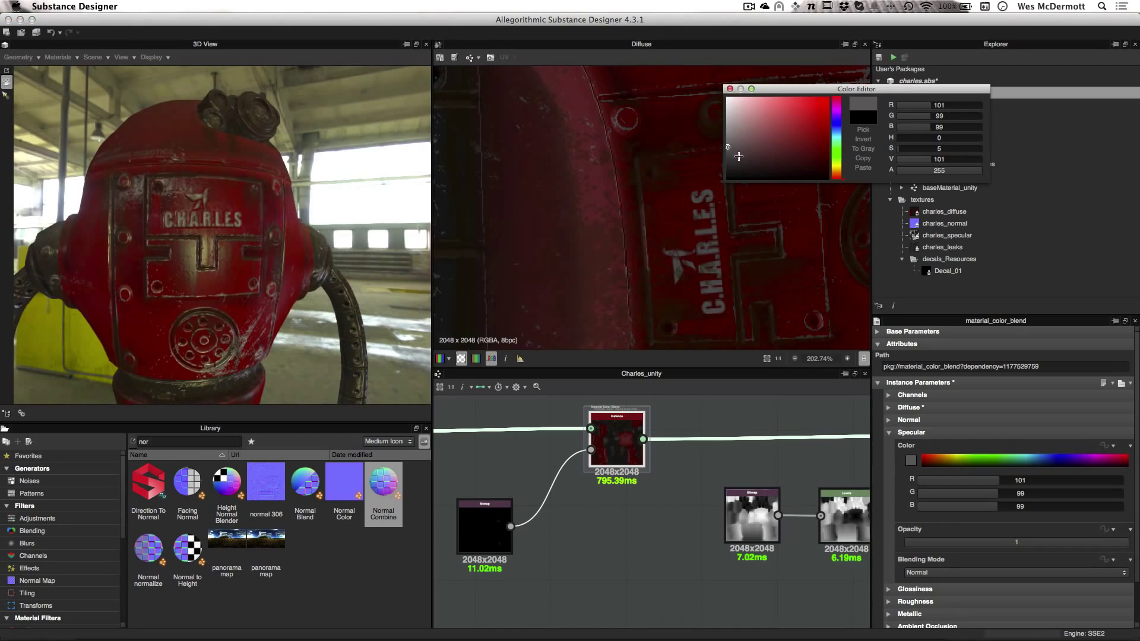
click(729, 165)
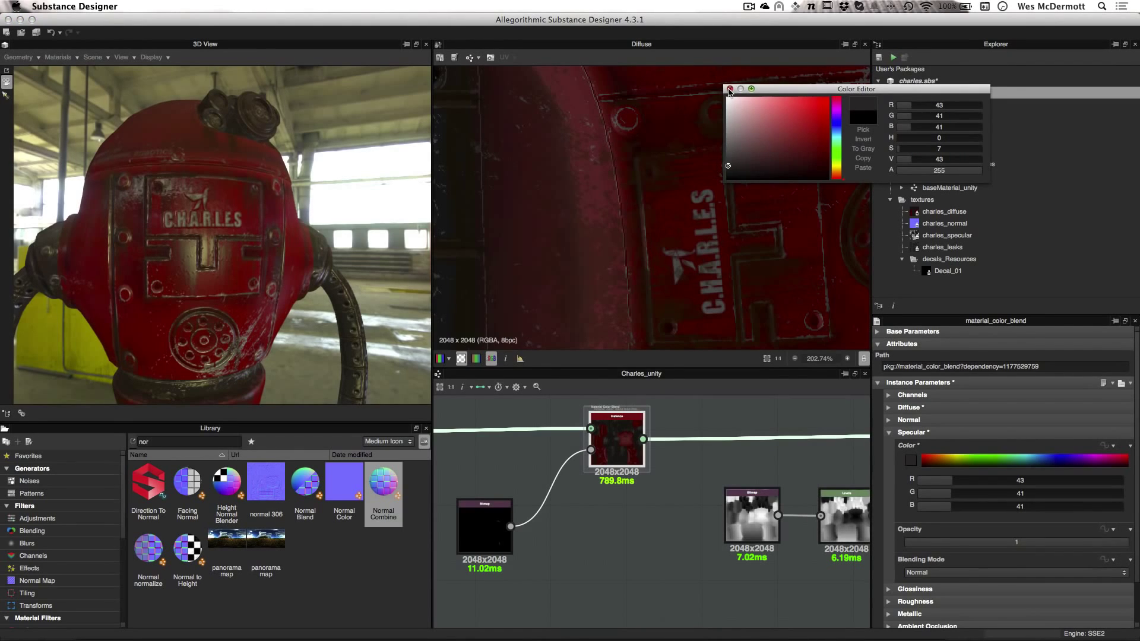
click(730, 89)
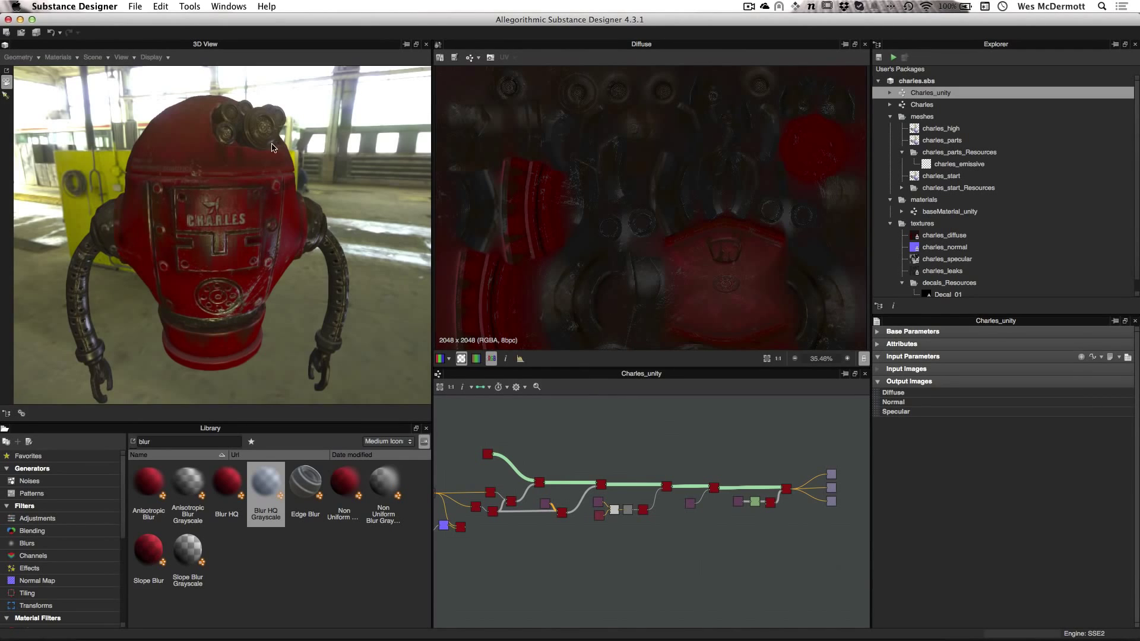
Move the Diffuse, Normal and Specular output nodes together farther away from the last blend node to make room.
drag(272, 147, 326, 217)
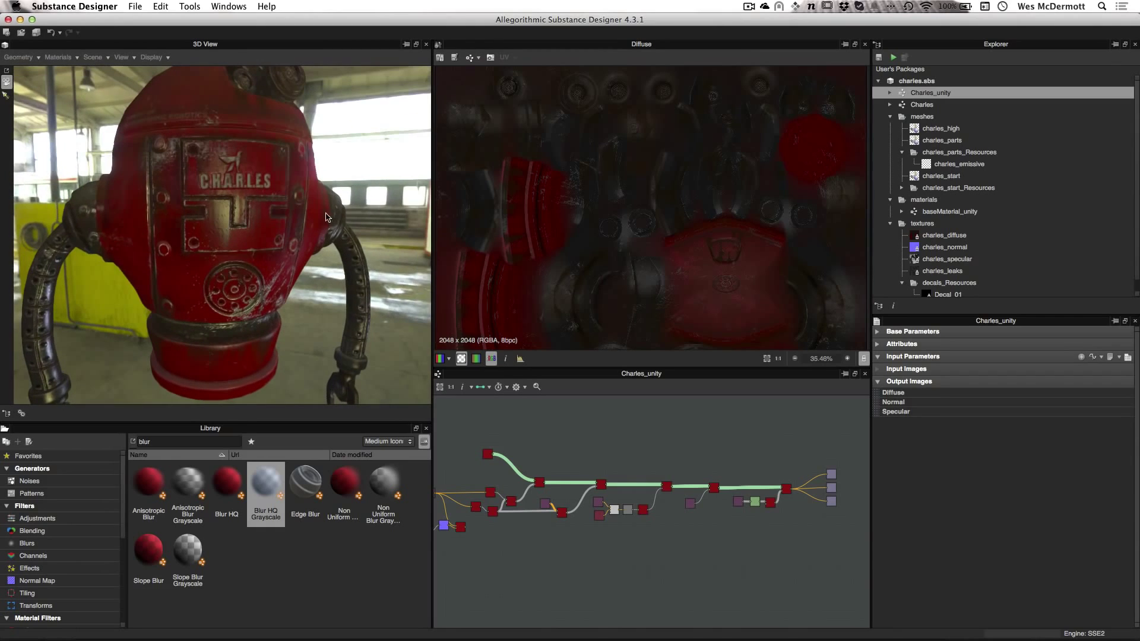
alt+right_drag(670, 472, 751, 496)
middle_drag(827, 508, 606, 486)
alt+right_drag(637, 467, 751, 476)
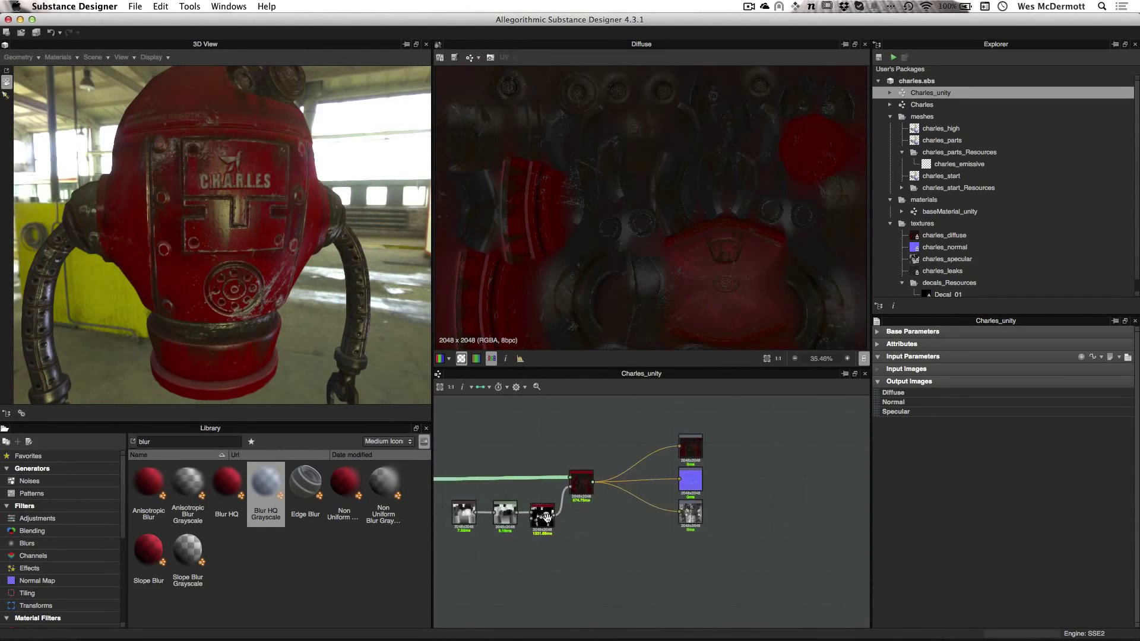
middle_drag(751, 476, 696, 484)
right_click(669, 489)
click(660, 484)
drag(667, 451, 738, 523)
alt+right_drag(653, 419, 604, 418)
middle_drag(605, 418, 663, 456)
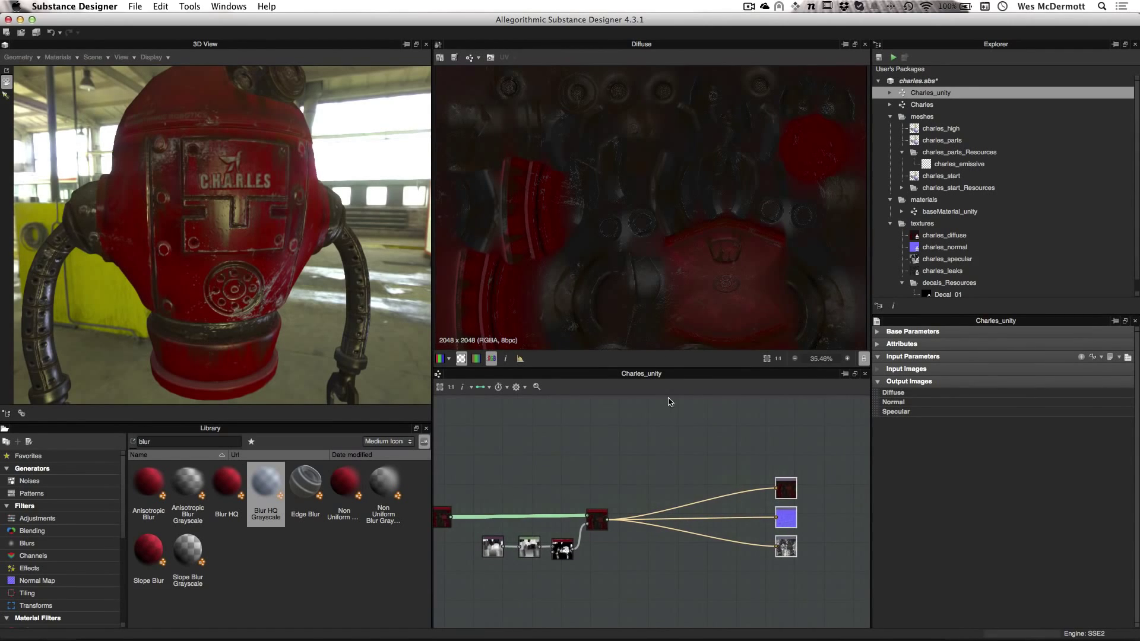
Examine the lenses on the robot's head and view the charles_emissive mask without the transparency checkerboard.
alt+right_drag(633, 185, 616, 177)
scroll(616, 181, down, 1)
drag(297, 145, 219, 205)
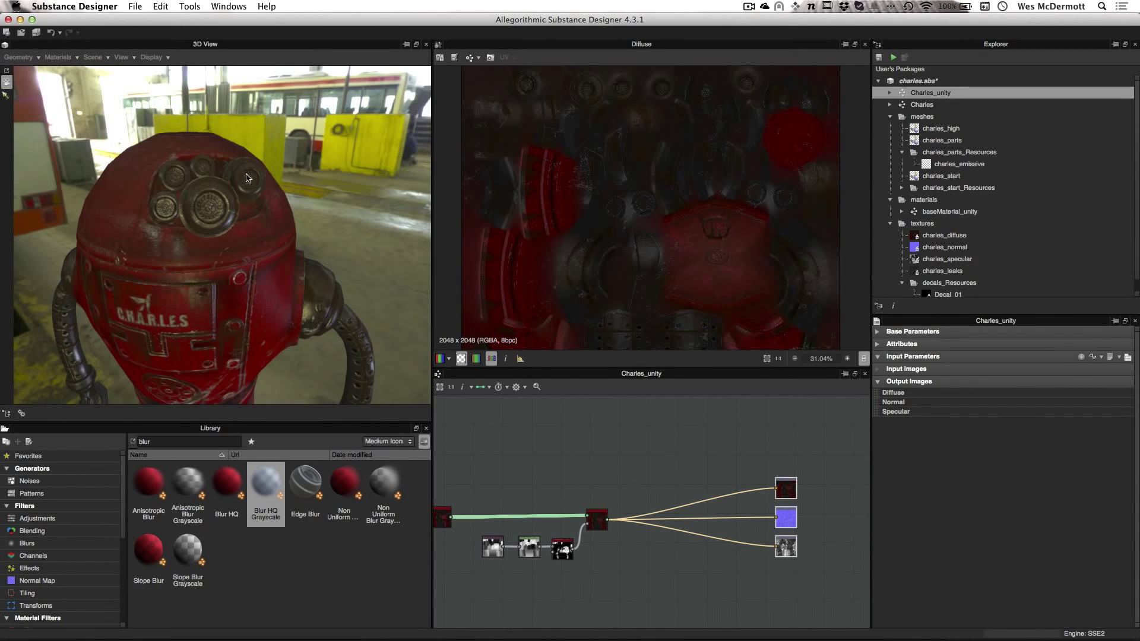
drag(233, 237, 276, 226)
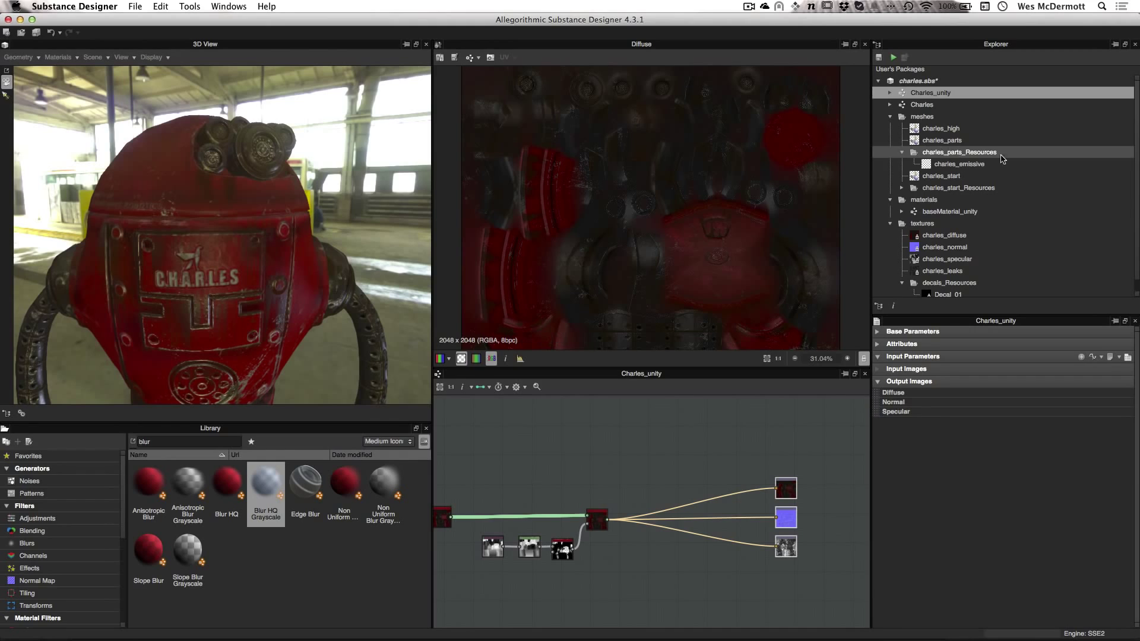
double_click(925, 165)
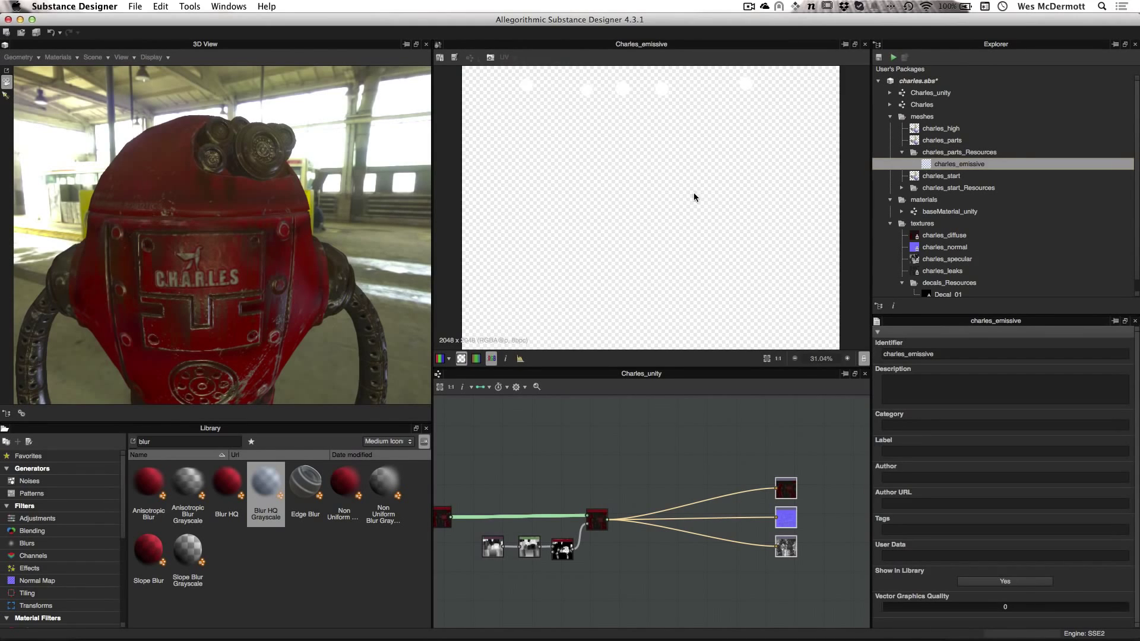
scroll(694, 197, down, 1)
click(461, 359)
scroll(639, 168, down, 1)
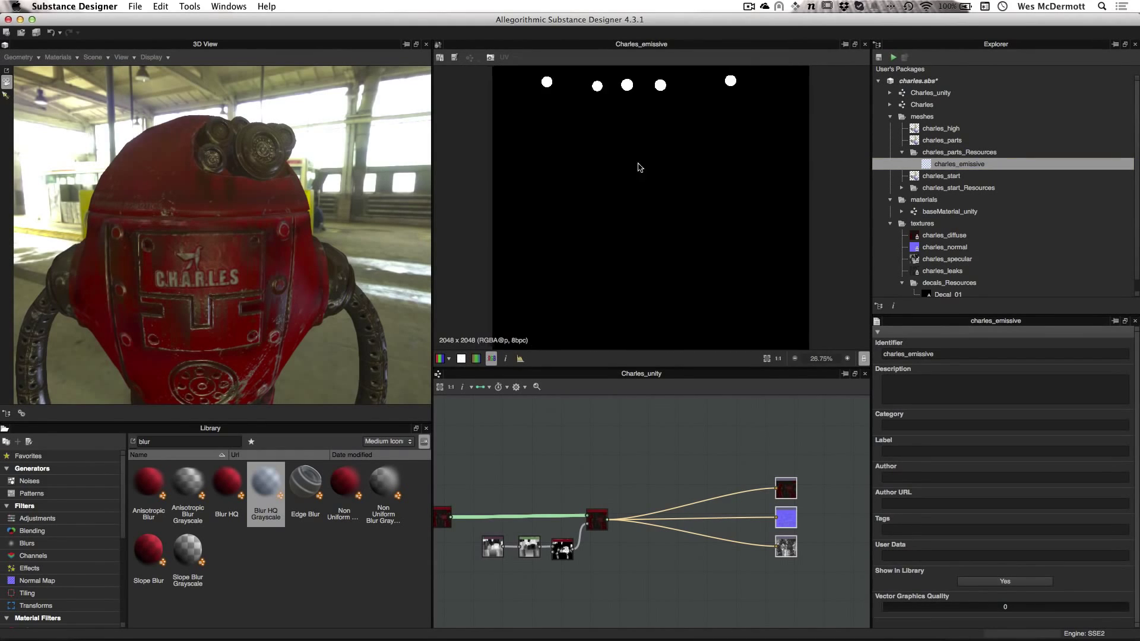
Bake the charles_parts mesh with Convert UV to SVG into charles_emissive, including only the Emissive part and keeping its white color.
click(941, 141)
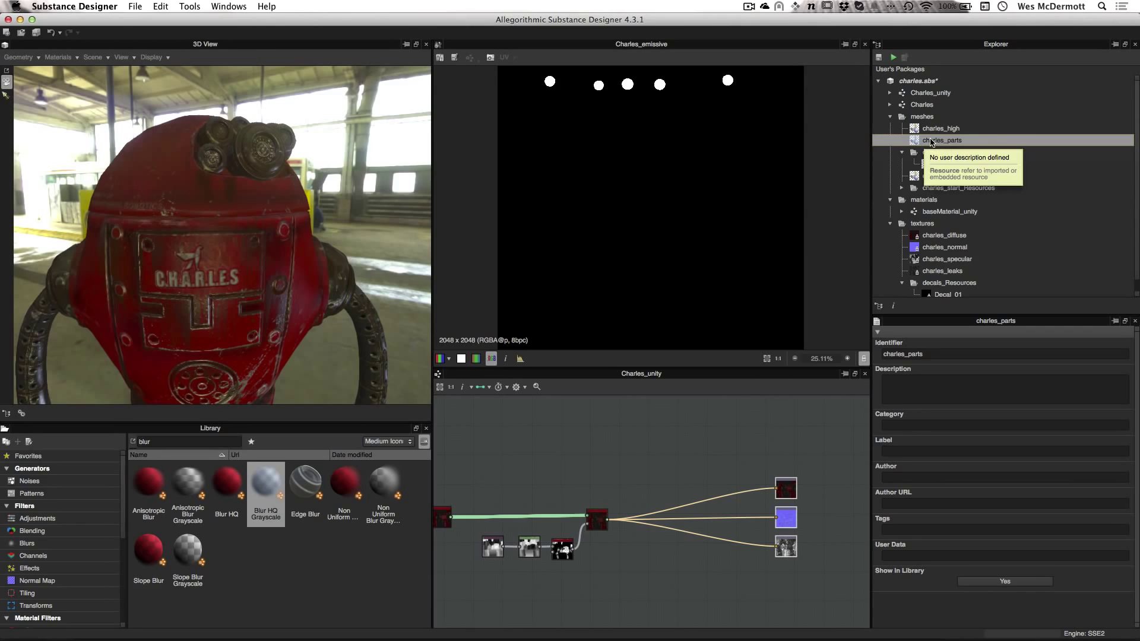
right_click(934, 143)
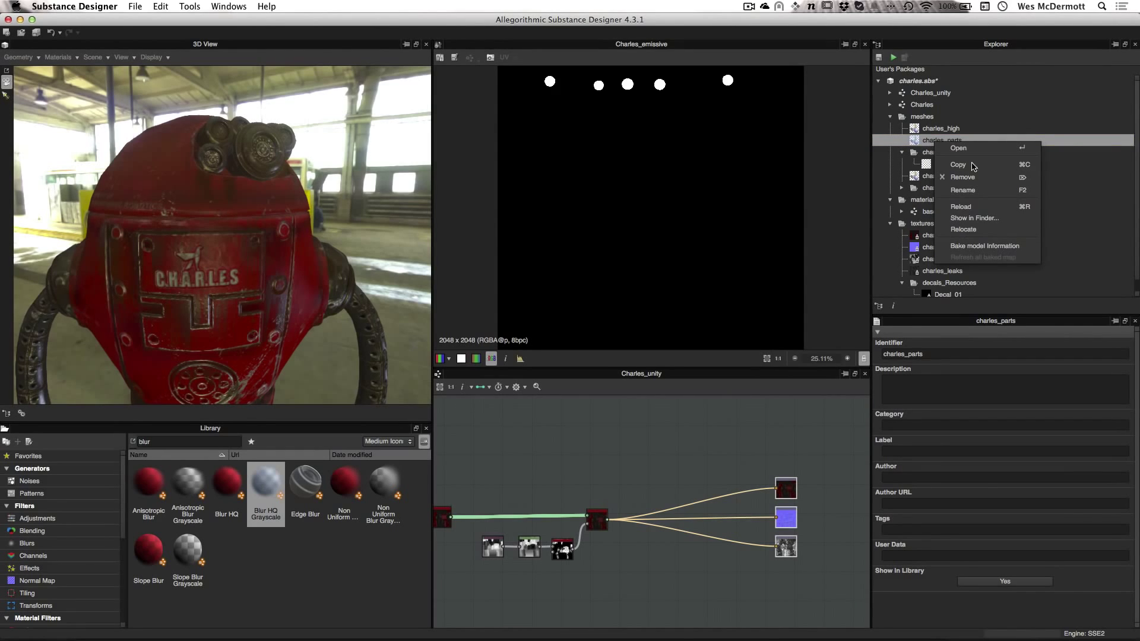
click(974, 246)
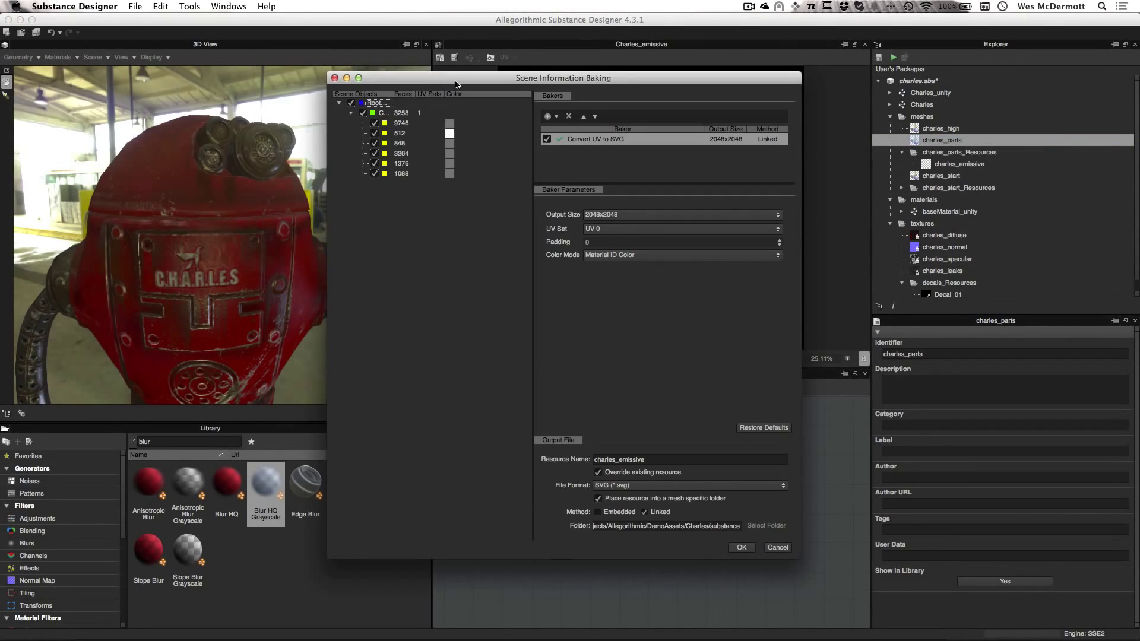
drag(456, 83, 506, 69)
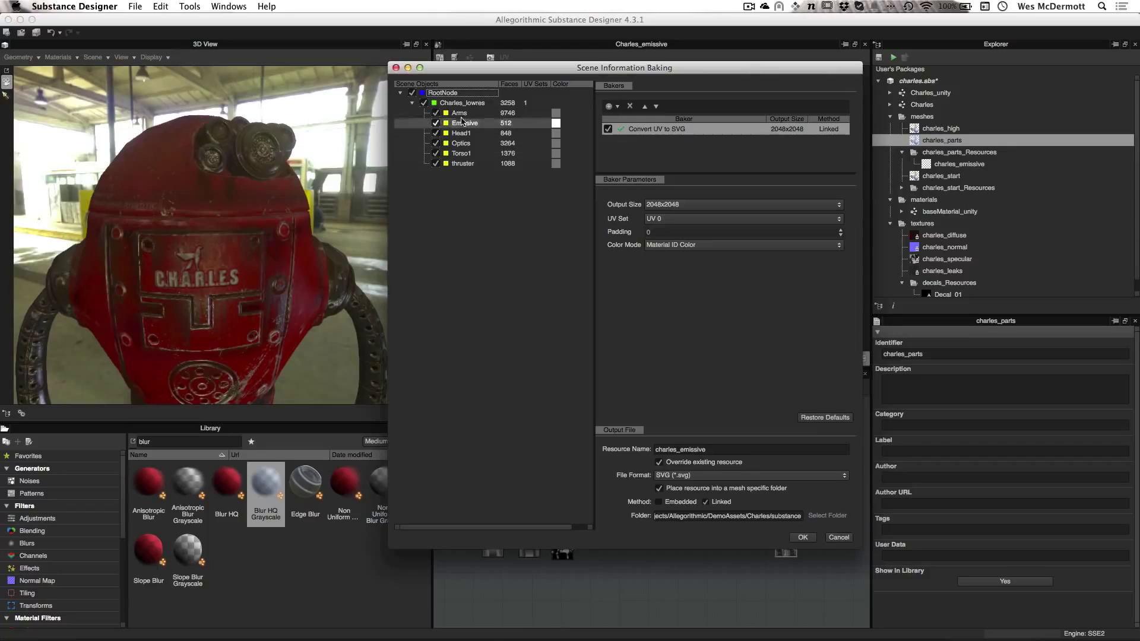
click(424, 103)
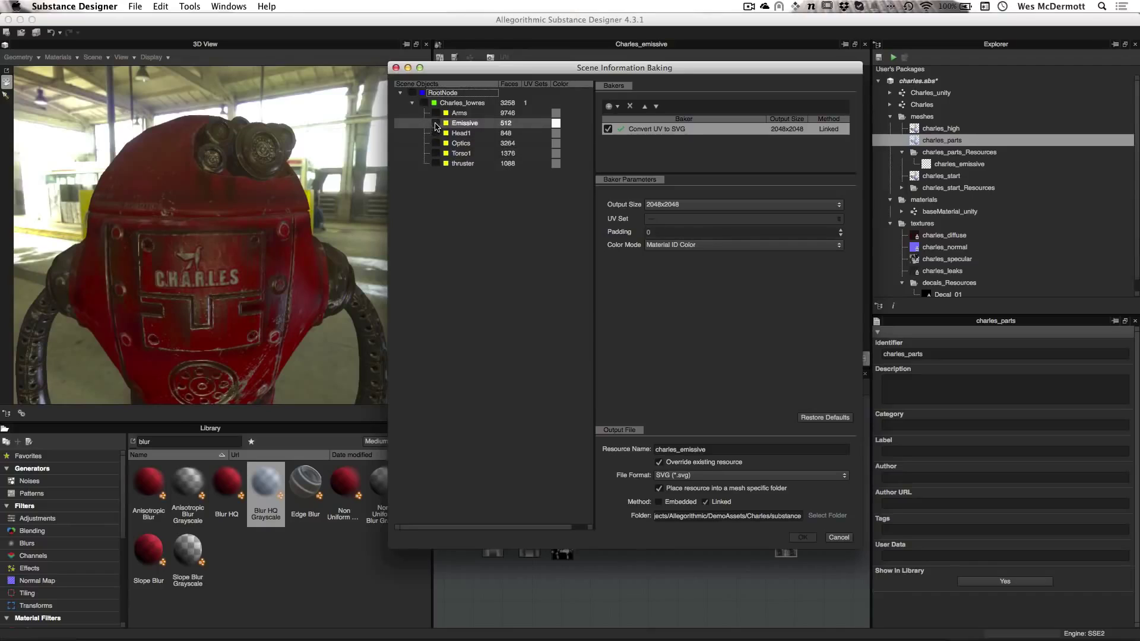
click(435, 124)
click(558, 124)
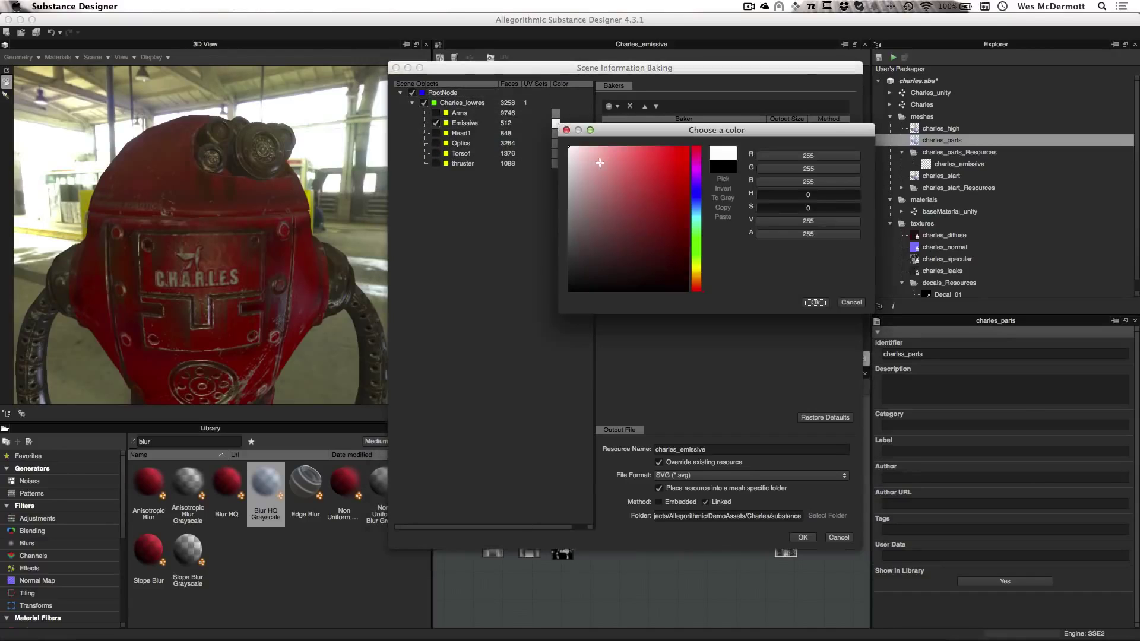
click(567, 130)
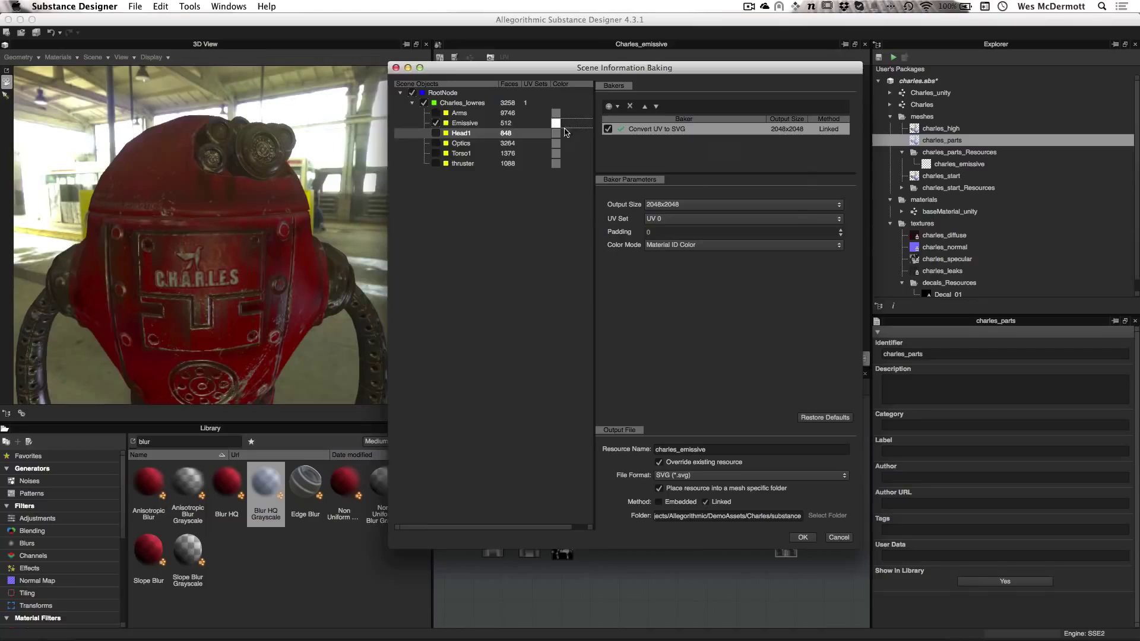
click(801, 538)
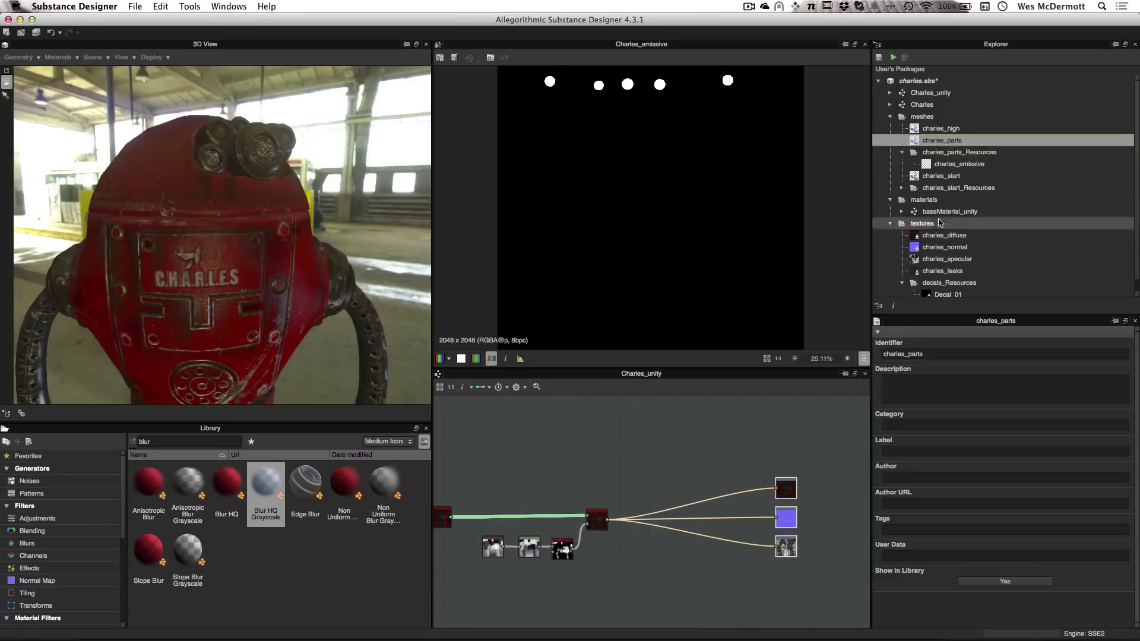
Add the charles_emissive SVG resource to the Charles_unity graph above the last blend node.
click(944, 167)
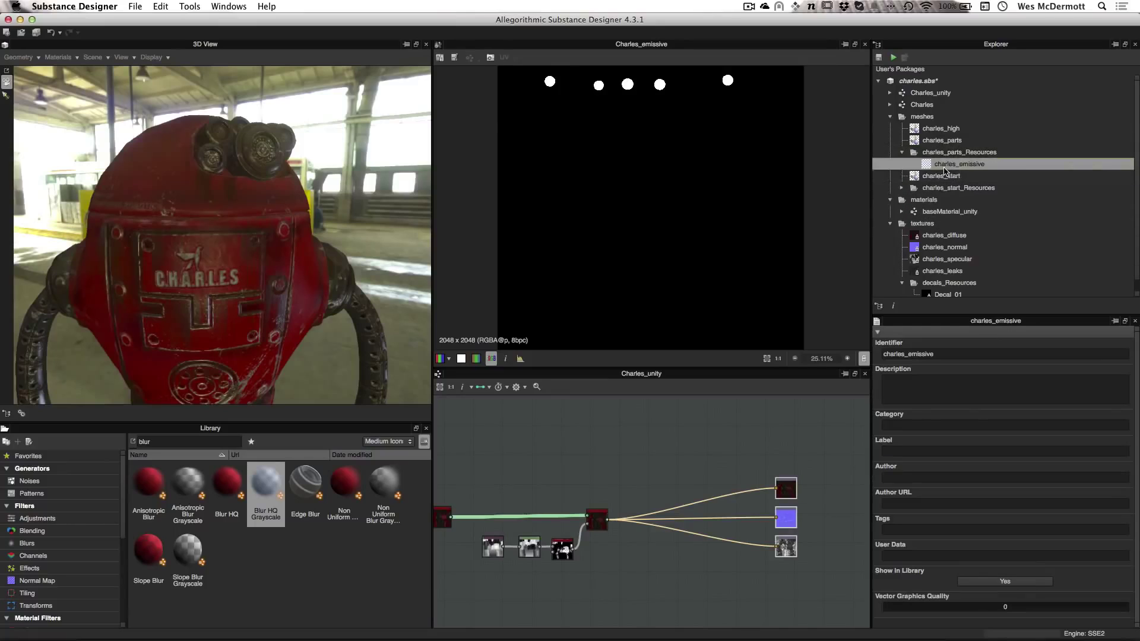
drag(943, 168, 617, 452)
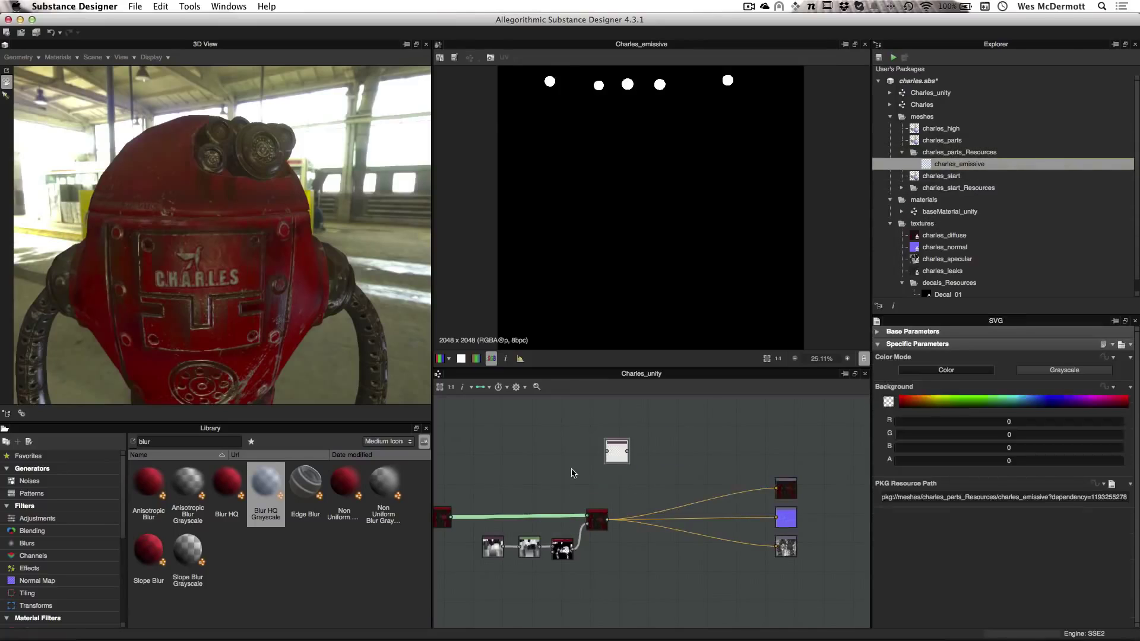
scroll(618, 463, up, 3)
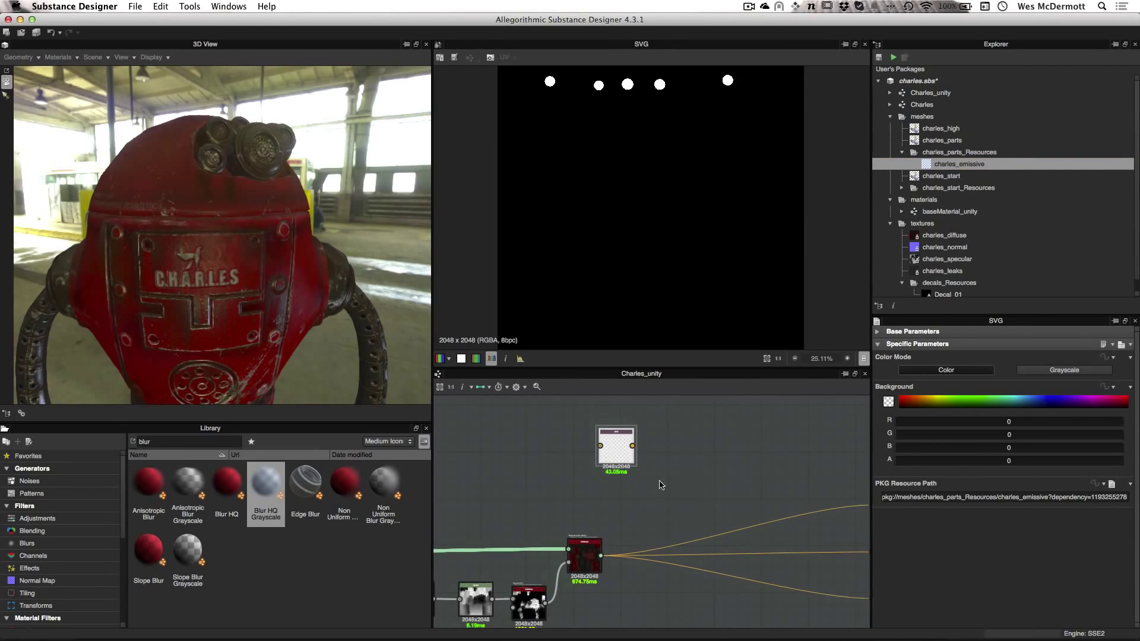
Find the Glow filter in the library, add it to the graph beside the charles_emissive SVG node, and preview its output.
drag(590, 454, 553, 451)
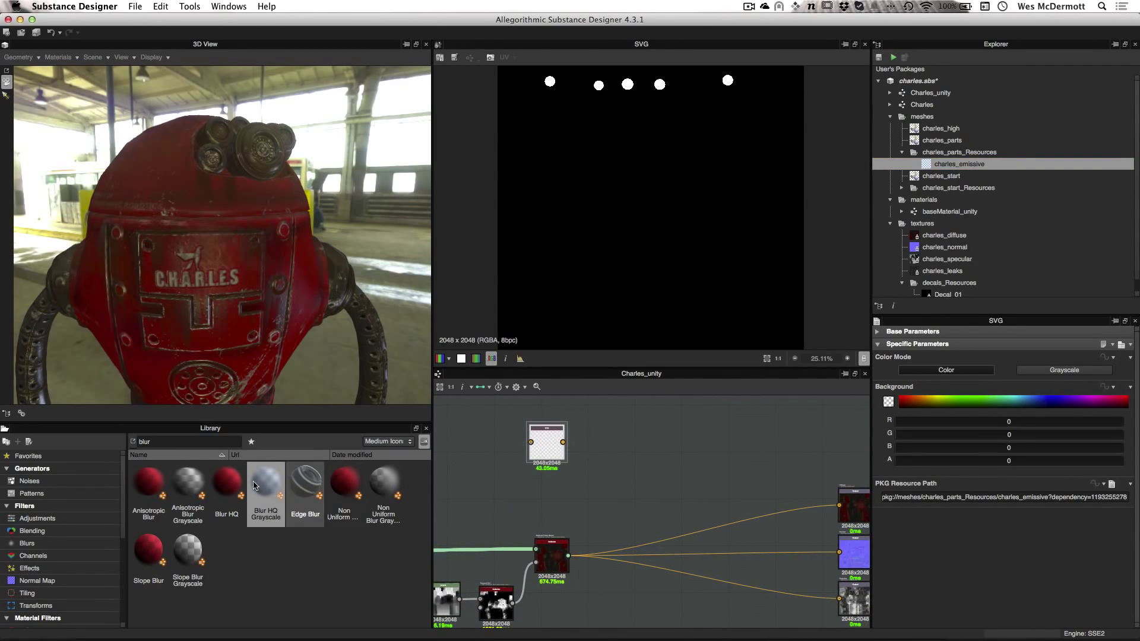
text(glow)
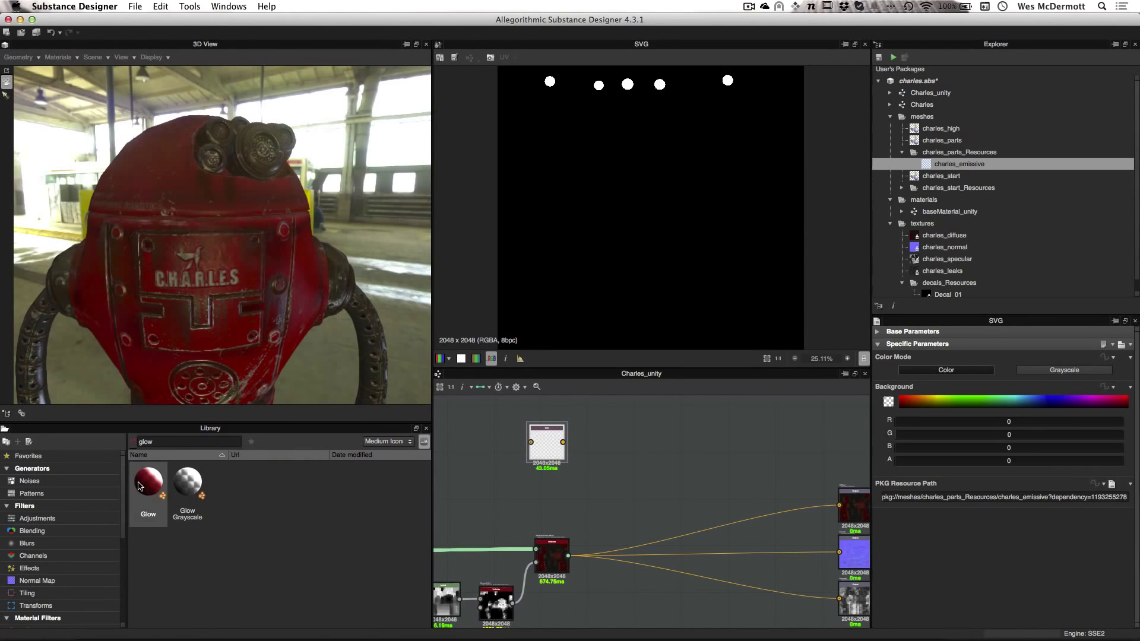
drag(140, 486, 683, 465)
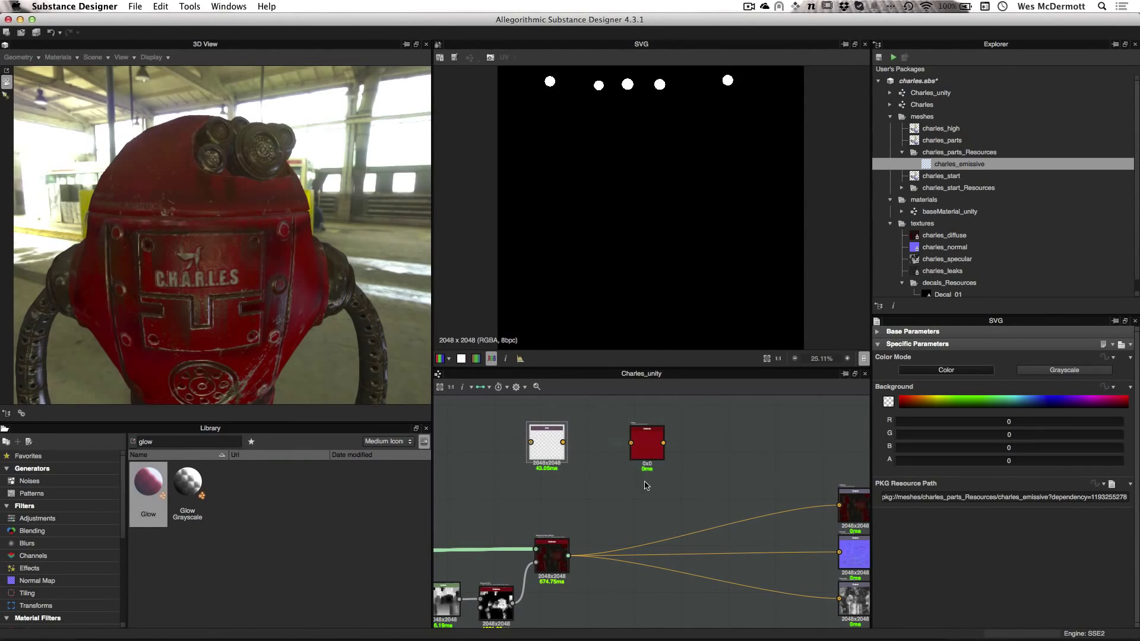
scroll(646, 486, up, 2)
double_click(649, 446)
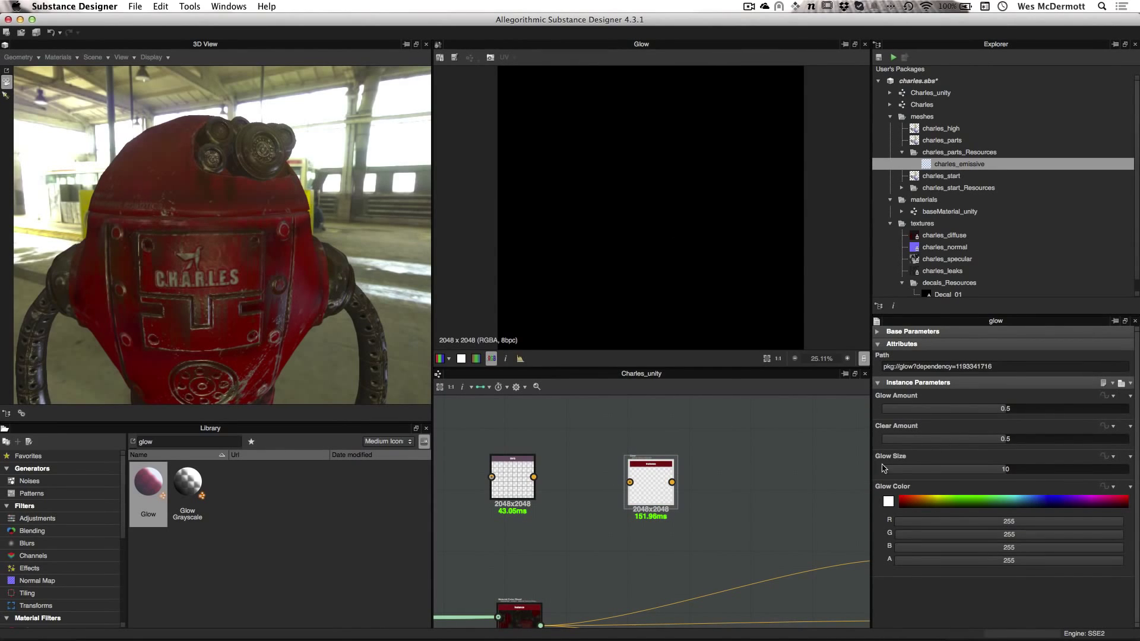
Preview the charles_emissive SVG mask and space the SVG and Glow nodes farther apart.
double_click(505, 485)
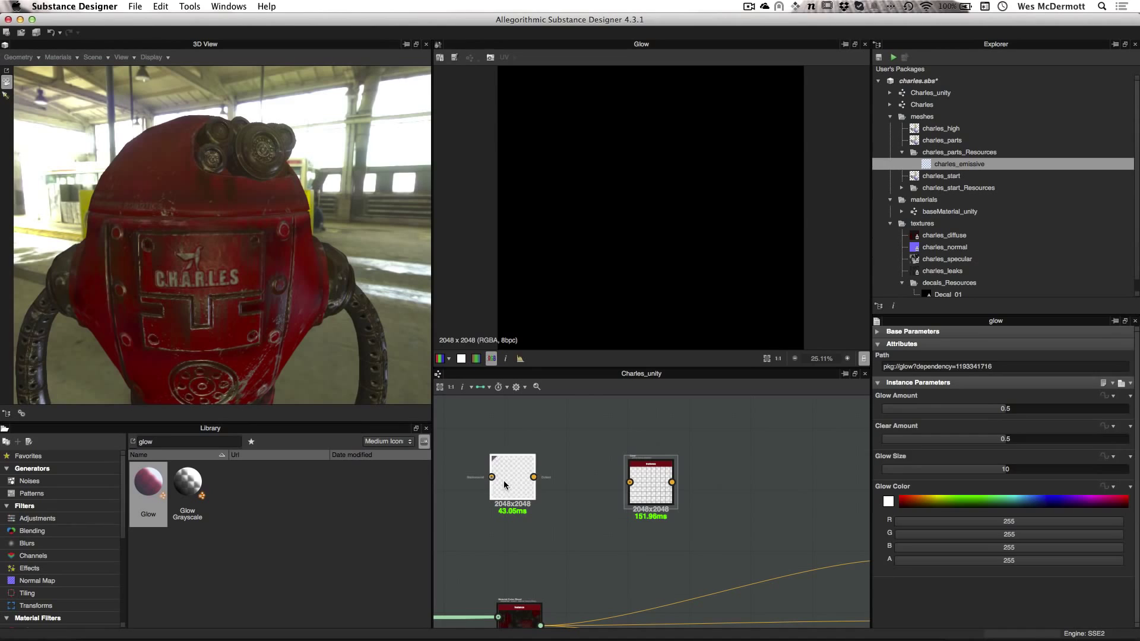
drag(511, 489, 496, 486)
scroll(606, 492, down, 1)
middle_drag(584, 486, 584, 504)
drag(646, 500, 660, 515)
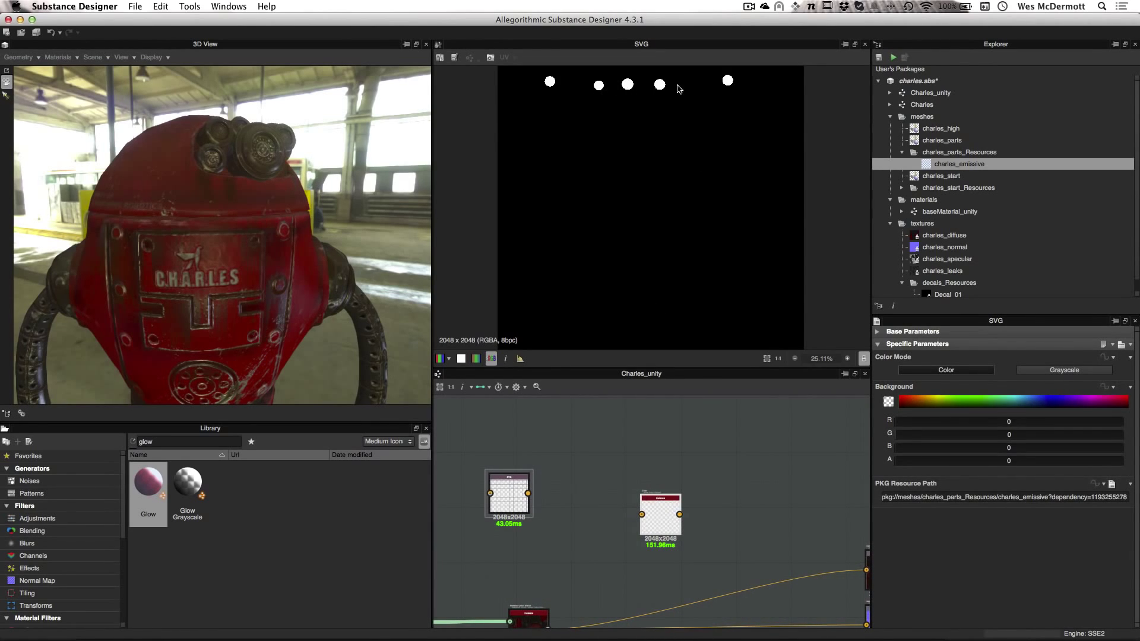
scroll(573, 496, down, 1)
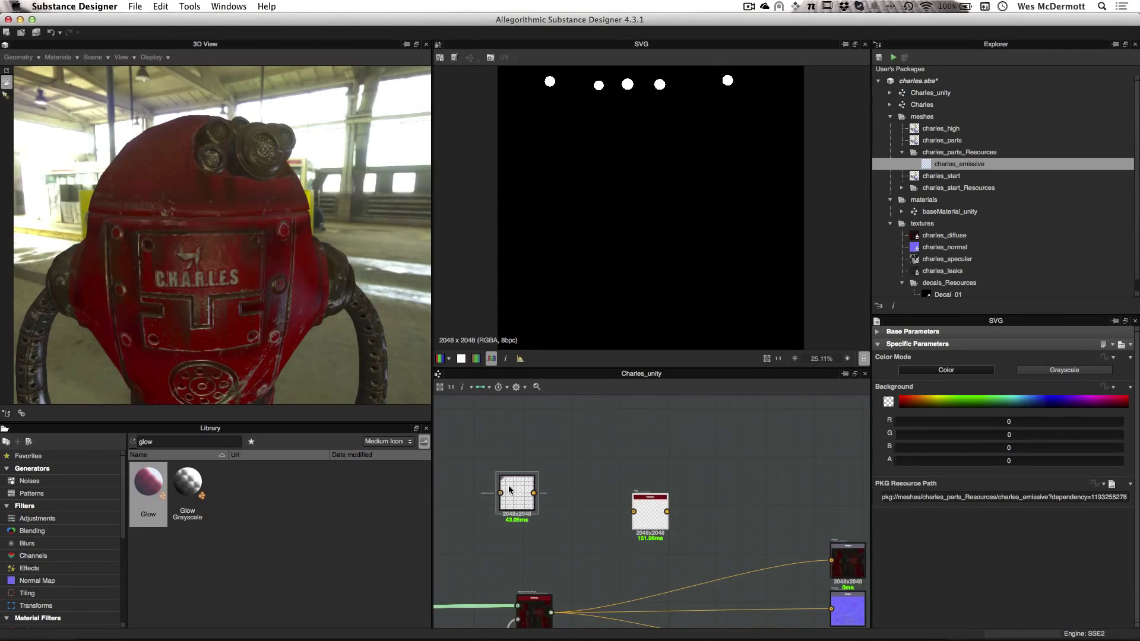
drag(509, 489, 492, 456)
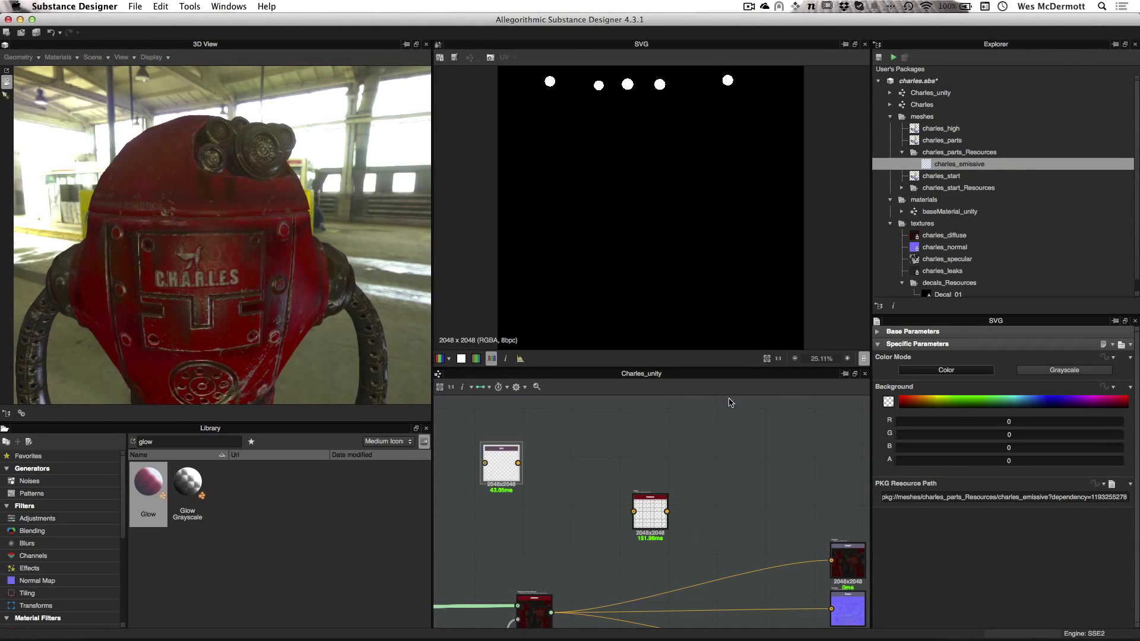
scroll(623, 469, up, 1)
middle_drag(626, 473, 655, 458)
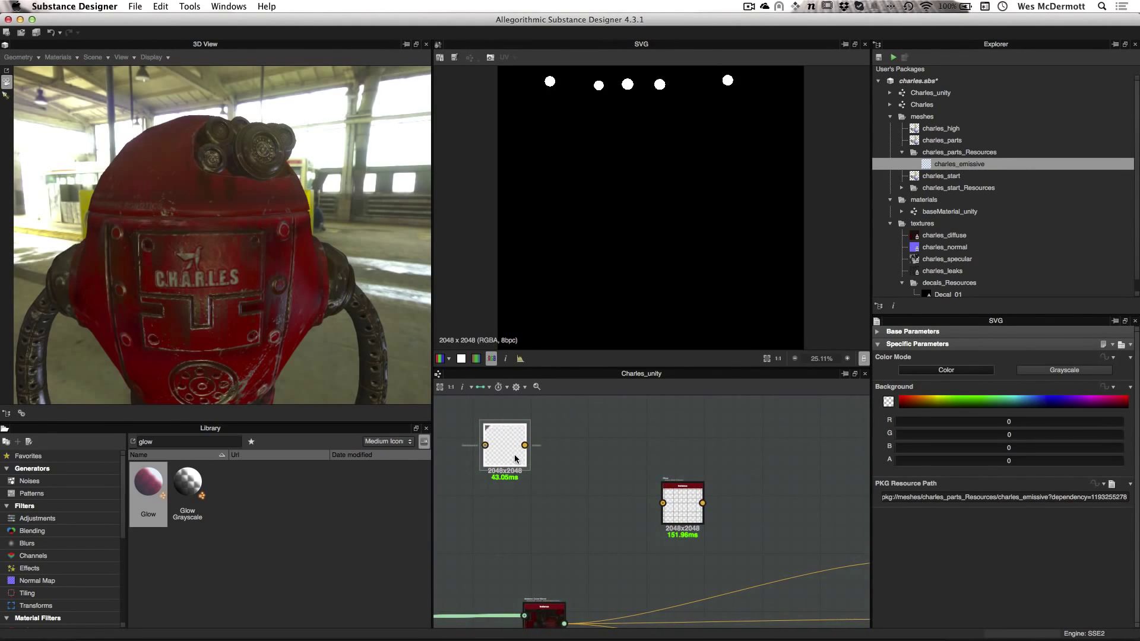
drag(514, 456, 504, 486)
Add a Uniform Color node above the SVG node and set its output color to blue, R 0, G 17, B 255.
right_click(588, 451)
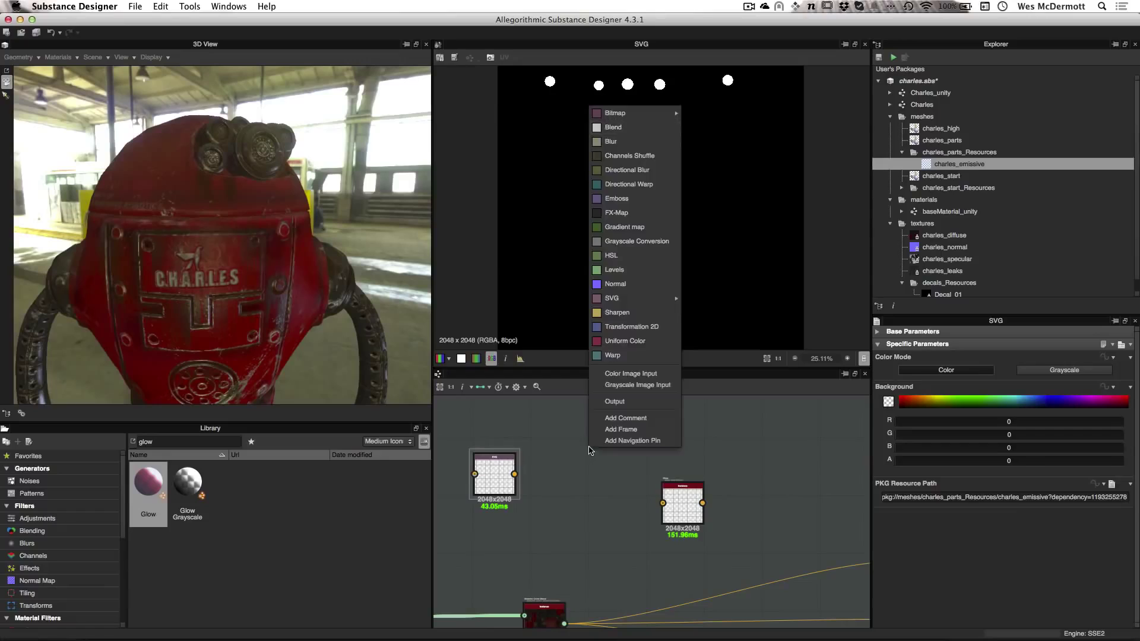
click(628, 348)
drag(590, 448, 515, 437)
click(1051, 398)
double_click(514, 437)
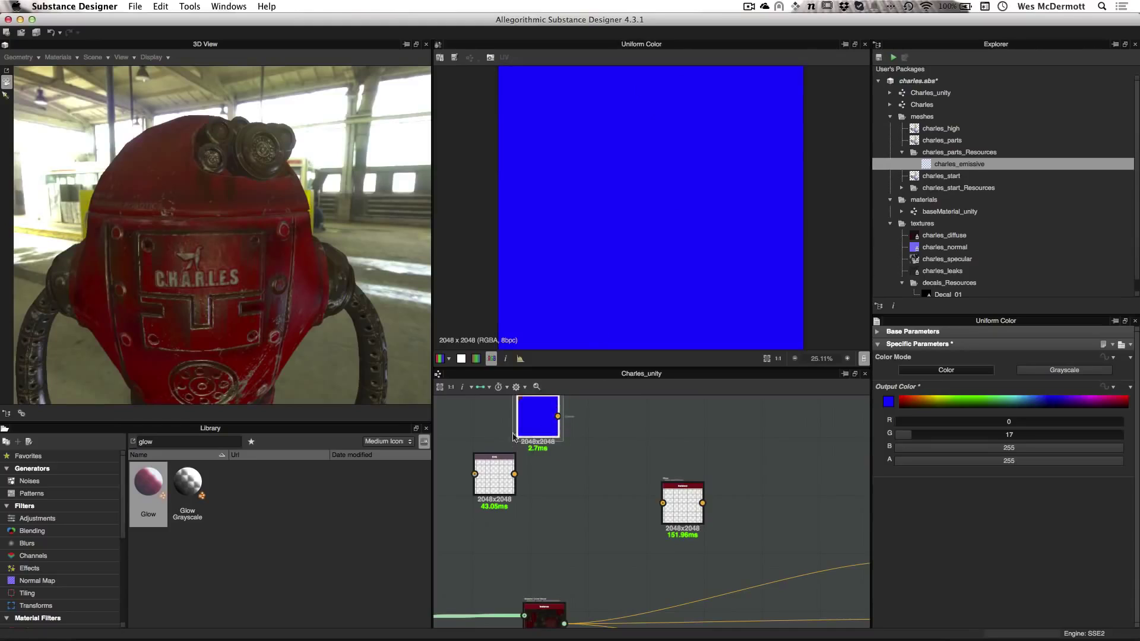
drag(487, 479, 502, 516)
drag(537, 418, 513, 441)
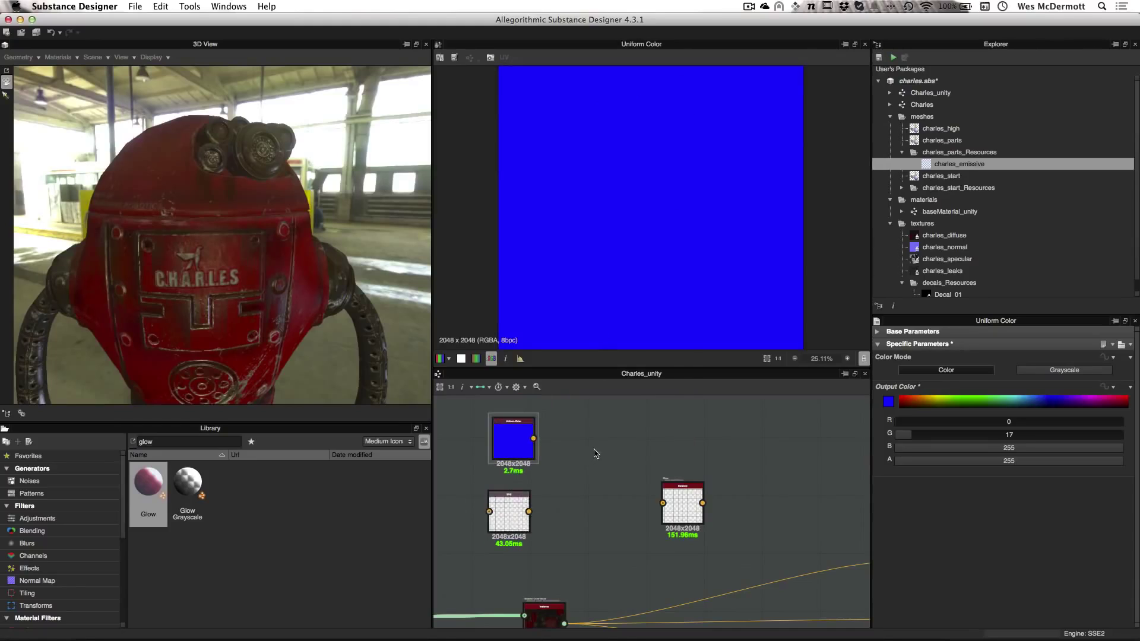
Add a Blend node between the color and Glow nodes and connect the blue Uniform Color to its foreground.
right_click(596, 454)
click(650, 137)
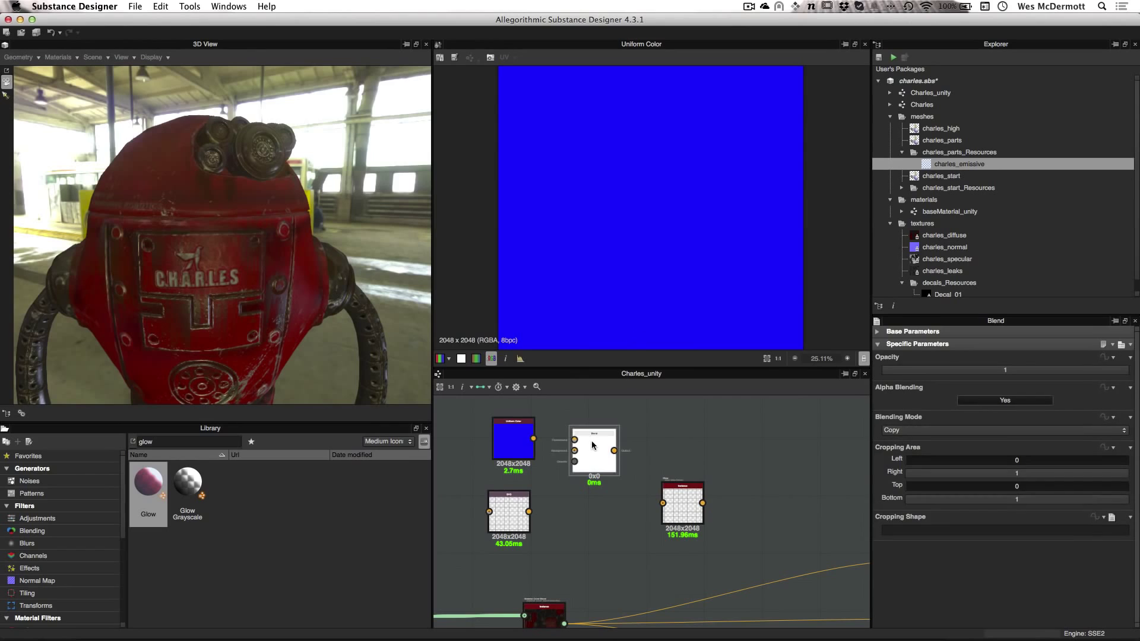
scroll(581, 471, up, 3)
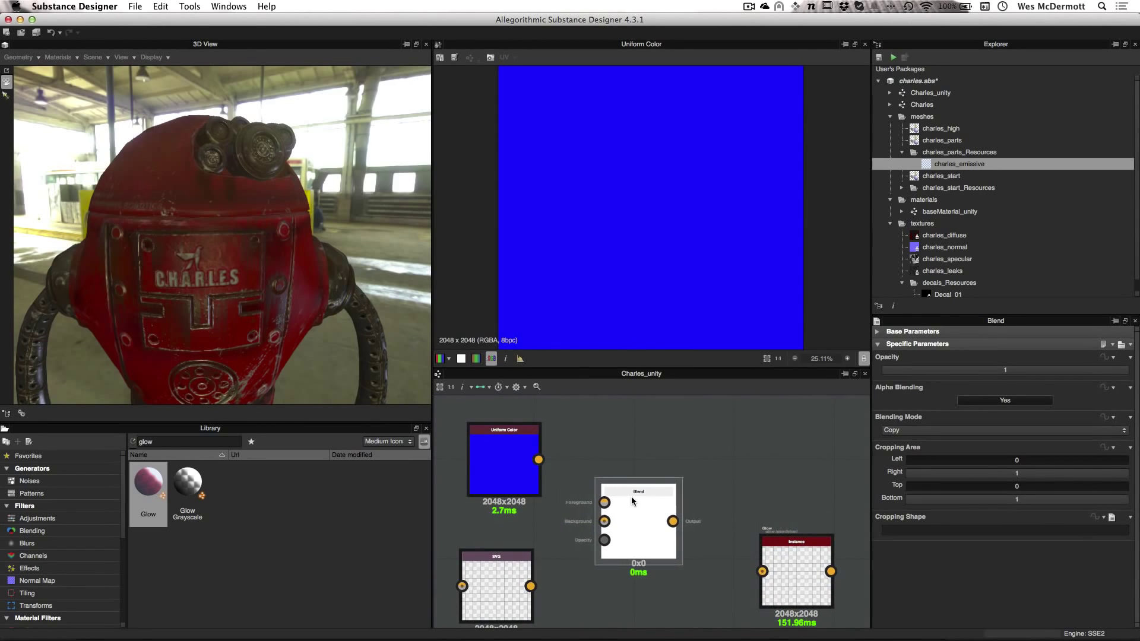
drag(632, 500, 603, 484)
drag(488, 576, 501, 561)
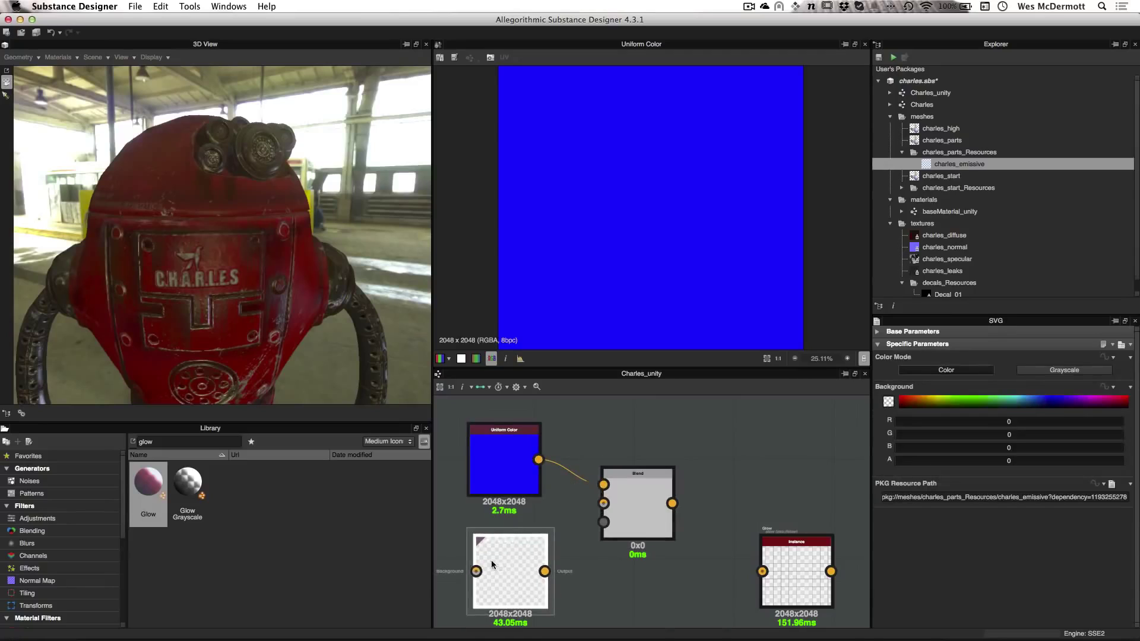
Set the SVG node's color mode to Grayscale, connect it to the Blend node's Opacity input, and preview the blend.
drag(507, 571, 493, 570)
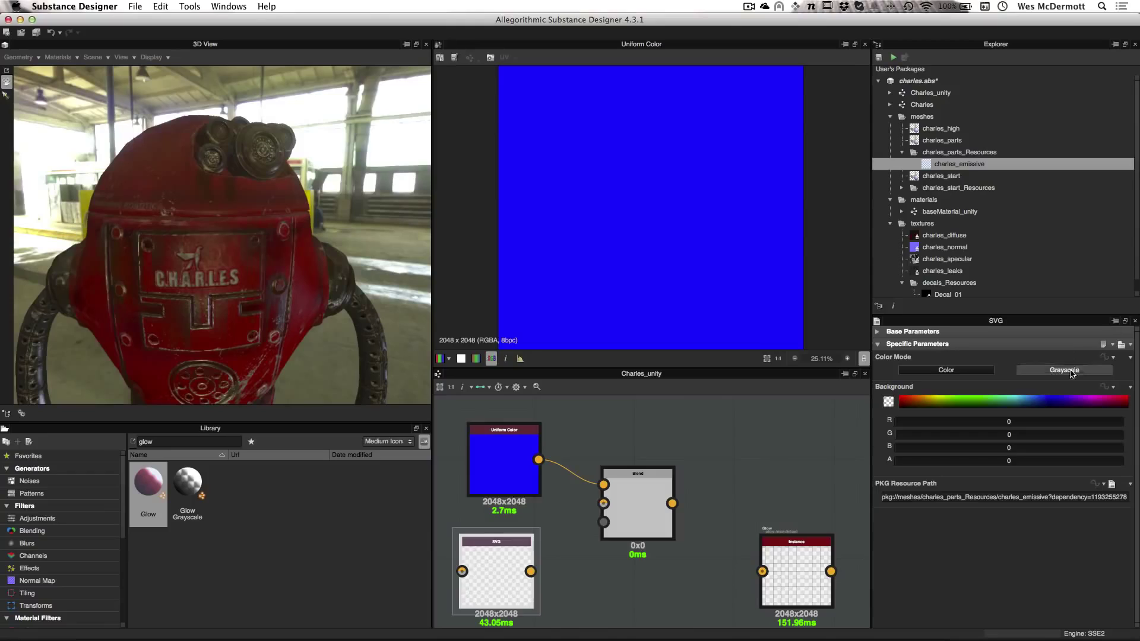
click(1064, 370)
double_click(486, 578)
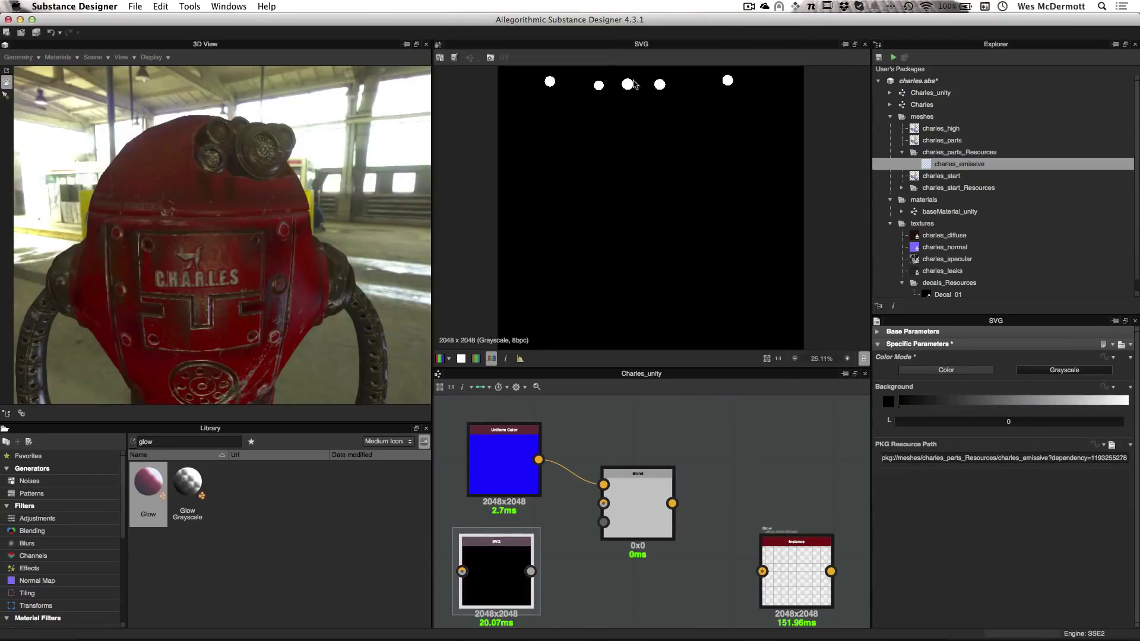
drag(592, 534, 604, 532)
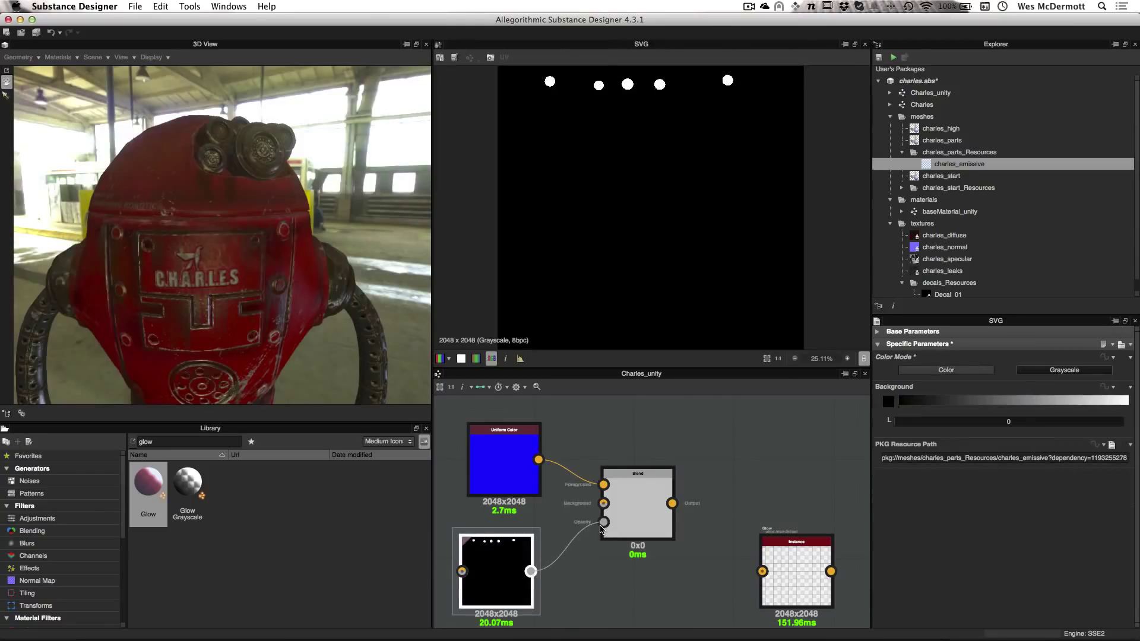
double_click(637, 502)
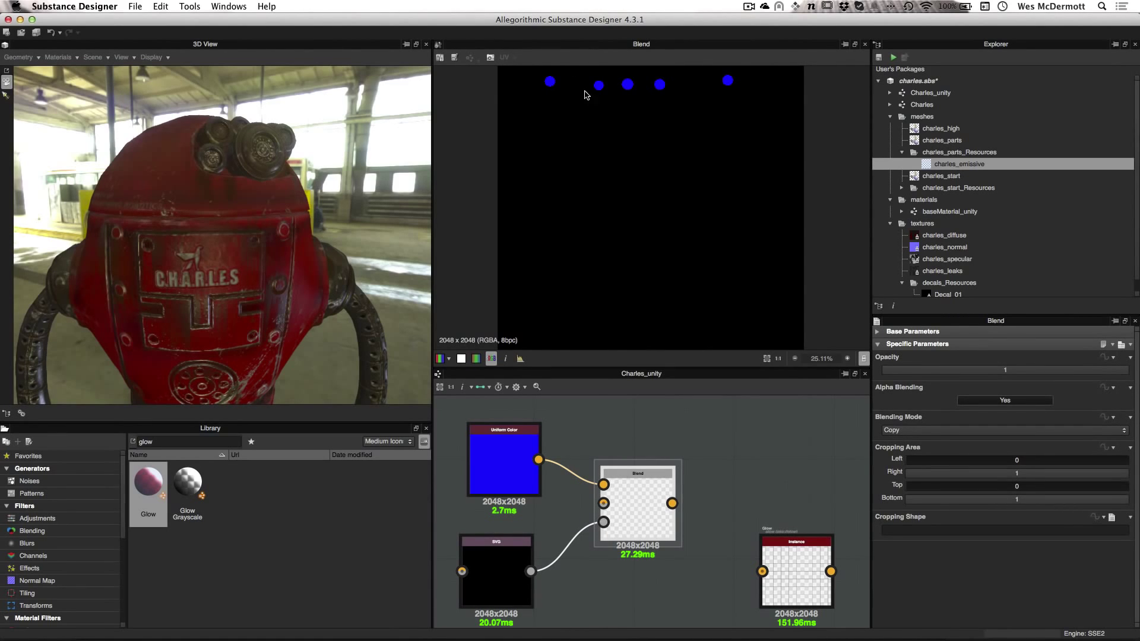
Compare the SVG mask with the blend and set the Uniform Color output to R 4, G 0, B 255.
click(507, 570)
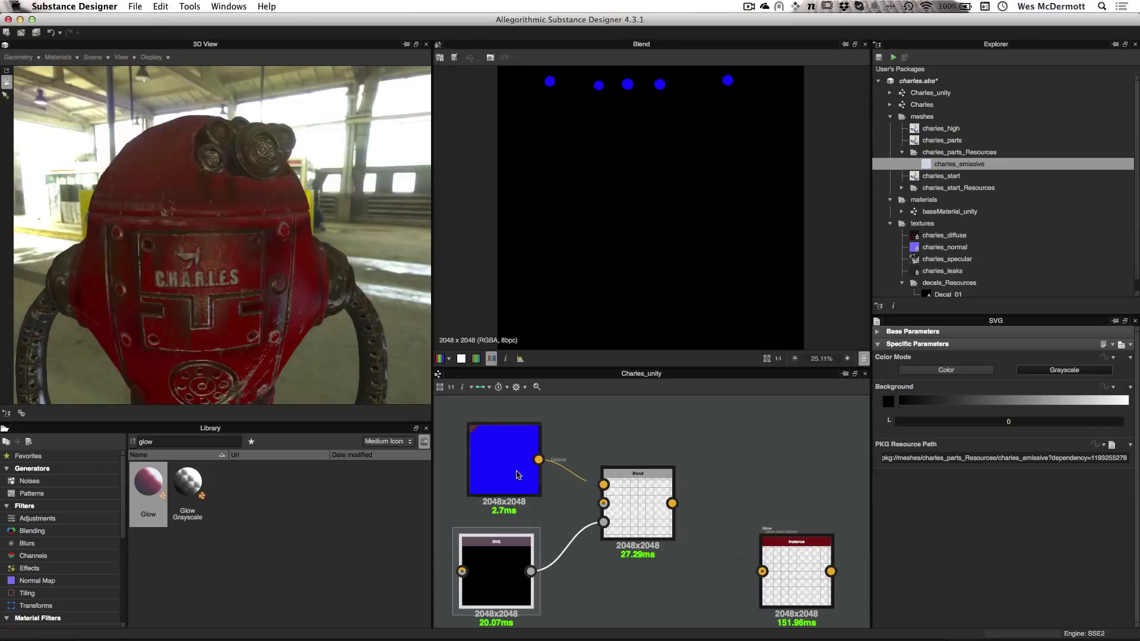
double_click(511, 577)
click(497, 460)
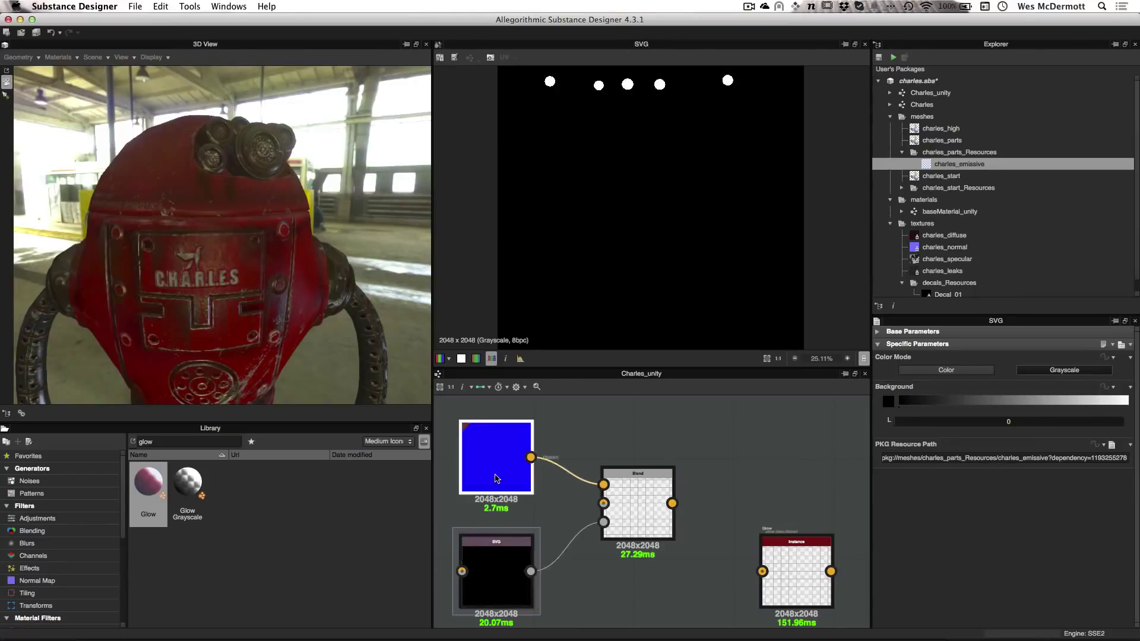
double_click(630, 499)
click(484, 457)
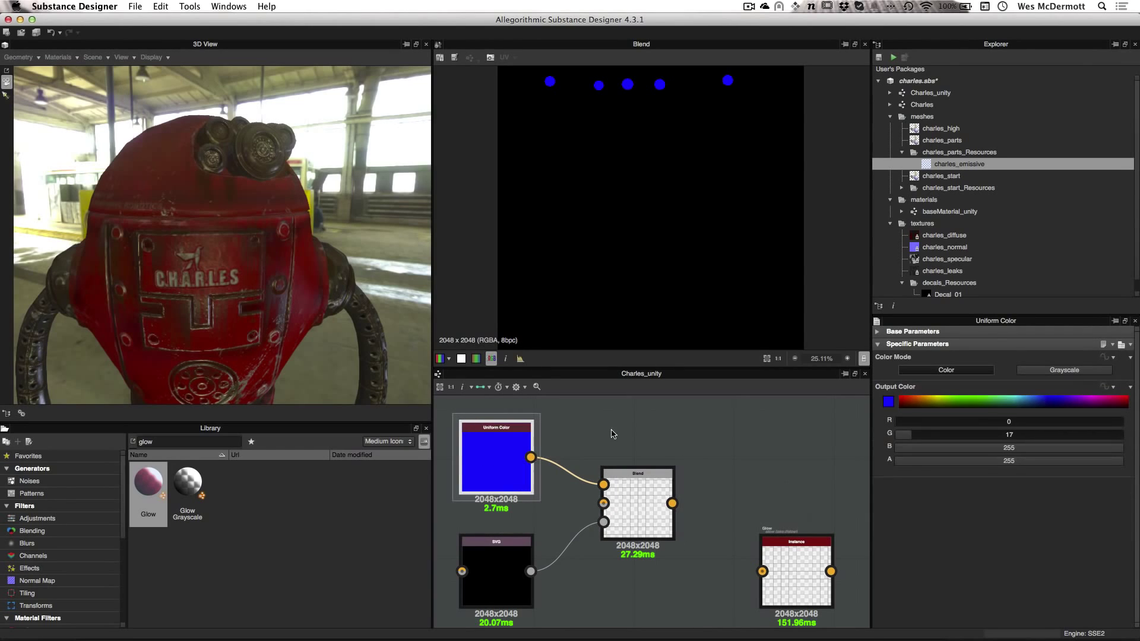
drag(1036, 411, 1053, 392)
Connect the Blend node's output to the Glow node and preview the lens circles up close.
scroll(683, 518, down, 5)
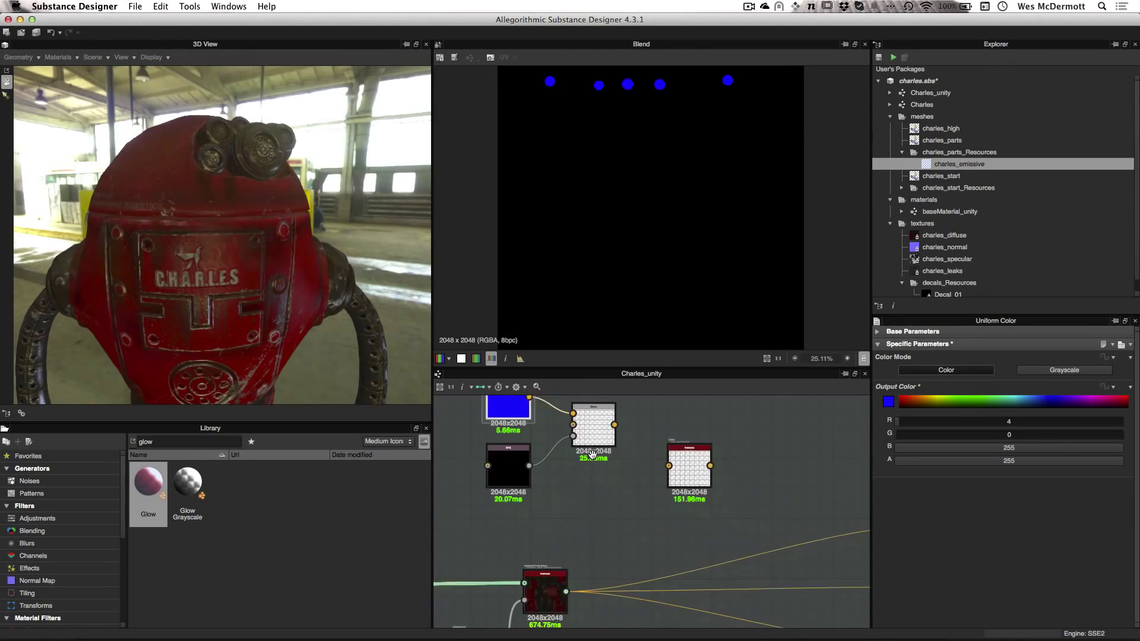
scroll(601, 471, down, 2)
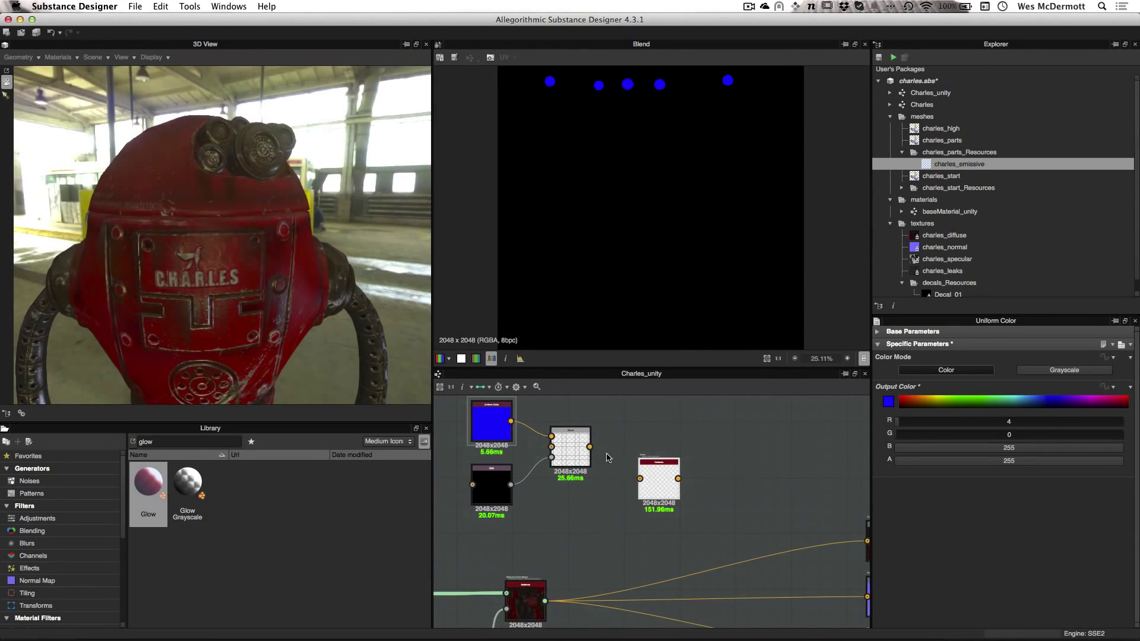
double_click(646, 491)
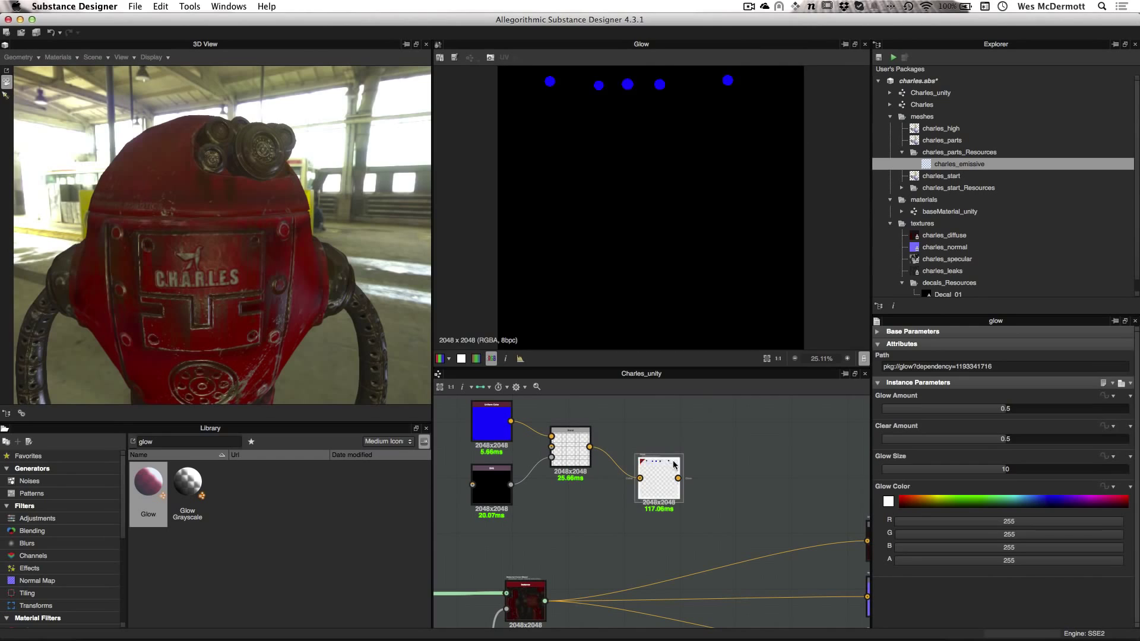
scroll(653, 106, up, 5)
middle_drag(652, 107, 691, 145)
scroll(633, 140, up, 2)
middle_drag(671, 221, 688, 243)
Set the Glow Amount to 0.94, Glow Size to 8.13, Glow Color to R 0, G 70, B 210, and Clear Amount to 0.03.
drag(1046, 410, 1111, 410)
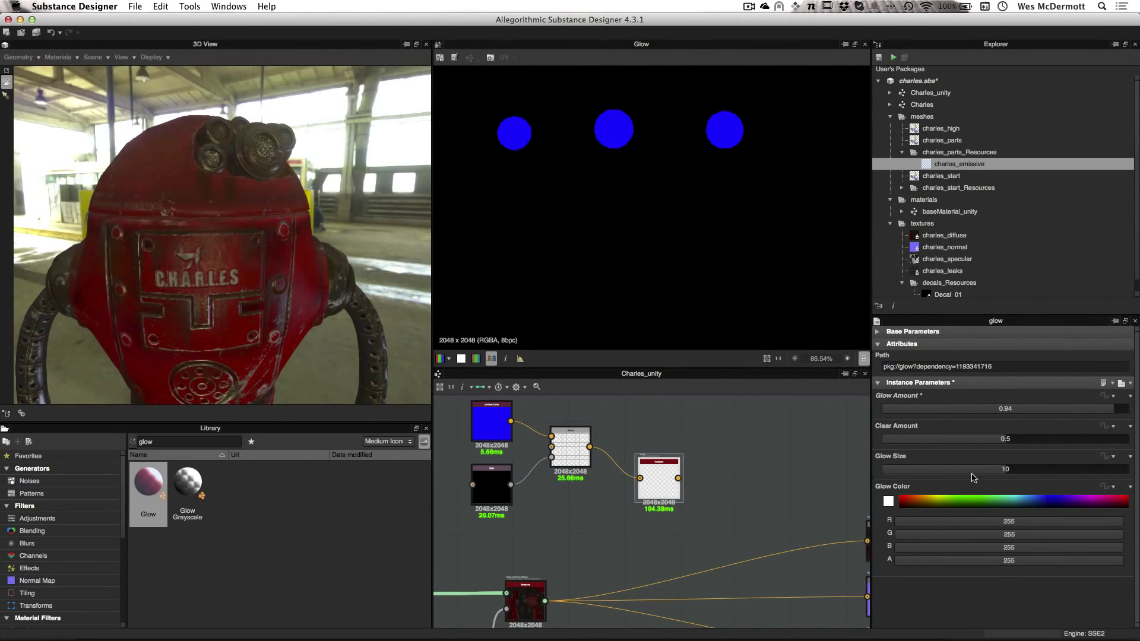
drag(990, 469, 972, 490)
drag(1042, 501, 1023, 497)
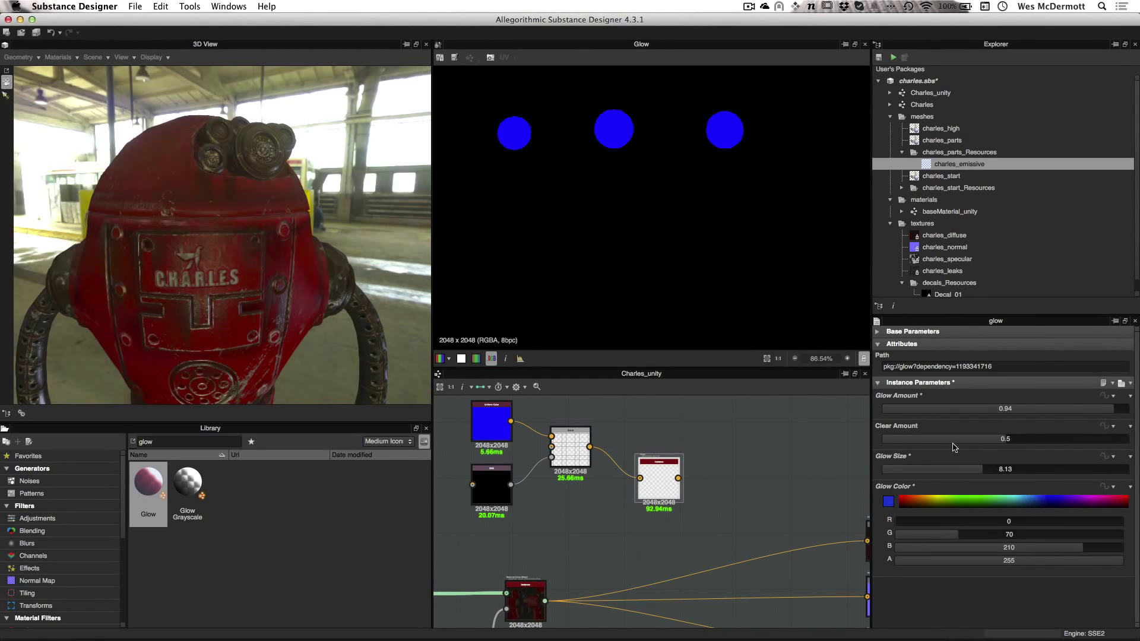
drag(954, 447, 887, 448)
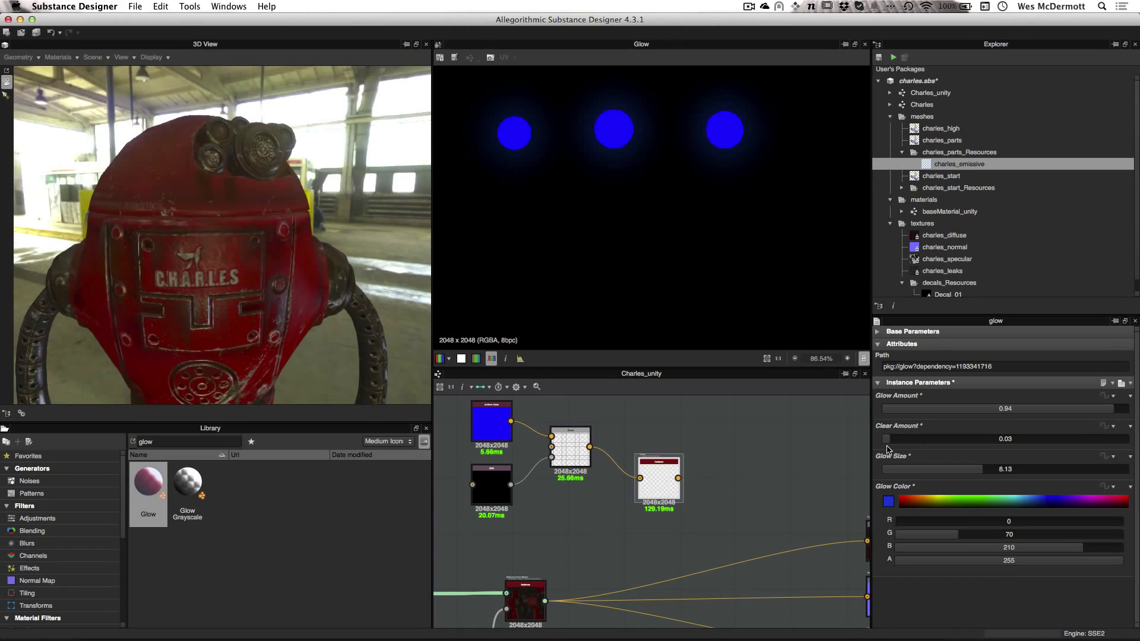
Refine the glow with Glow Size 4.74, Clear Amount 0.01 and a cyan-green Glow Color of R 0, G 255, B 217.
drag(984, 475, 932, 470)
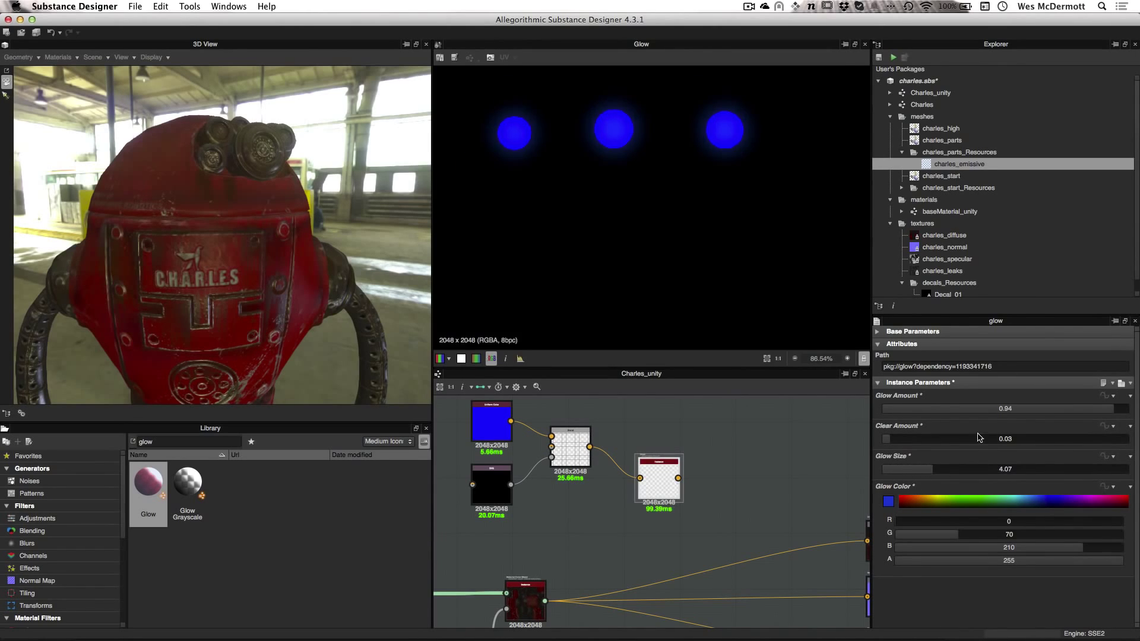
drag(1015, 496, 1008, 493)
scroll(668, 158, up, 1)
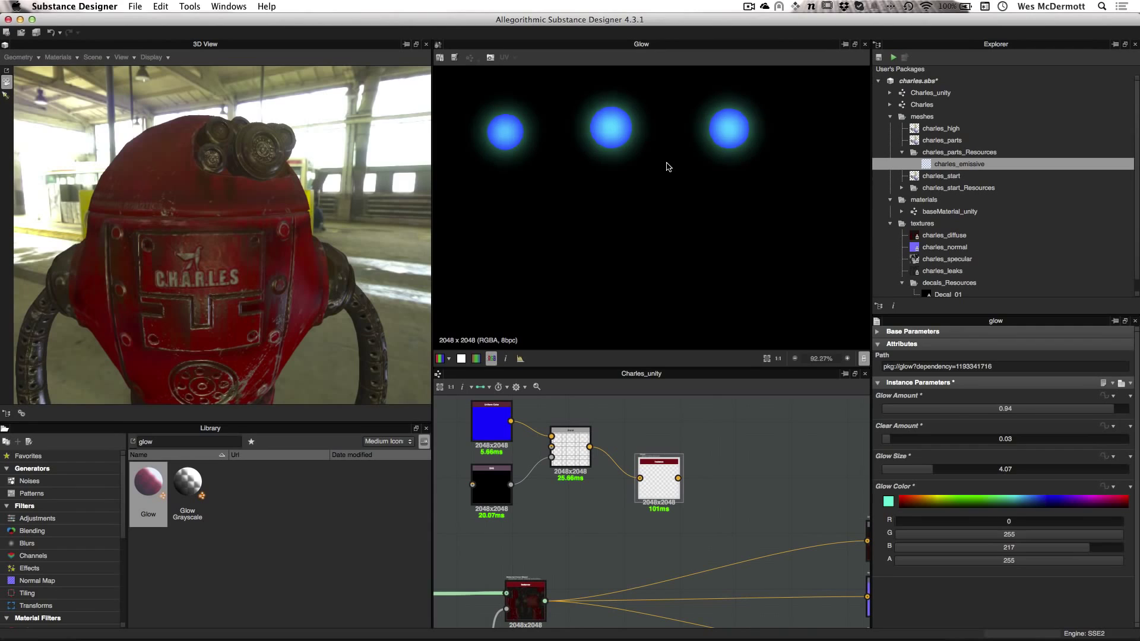
drag(902, 437, 941, 473)
Preview the Material Color Blend node and add a Blend node that takes the Glow output as its foreground.
scroll(679, 480, down, 3)
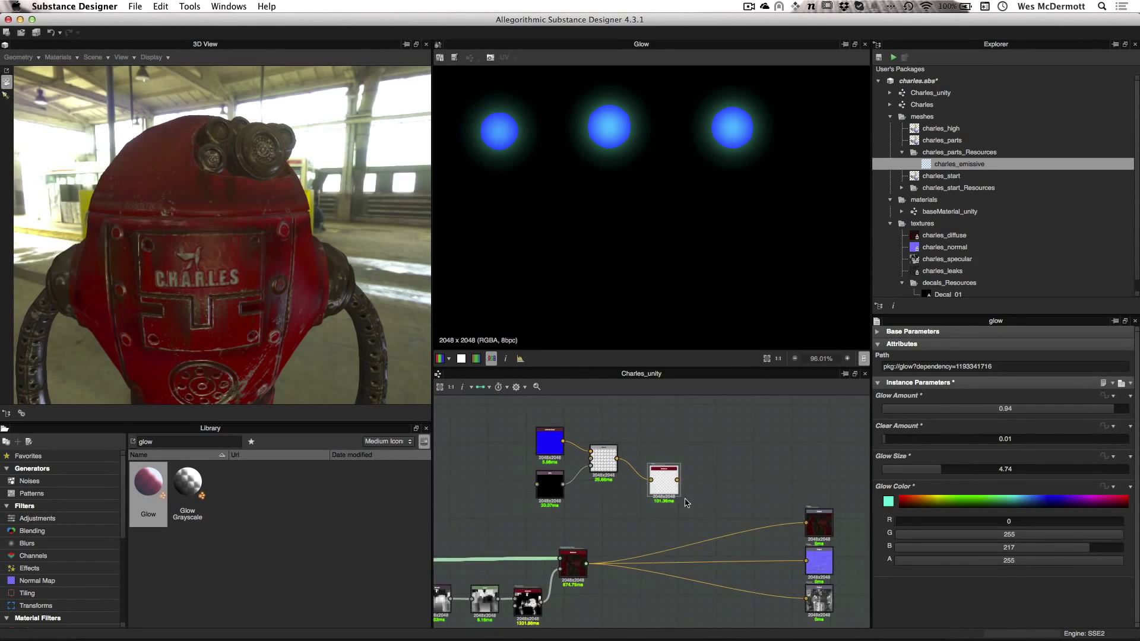
scroll(732, 489, down, 3)
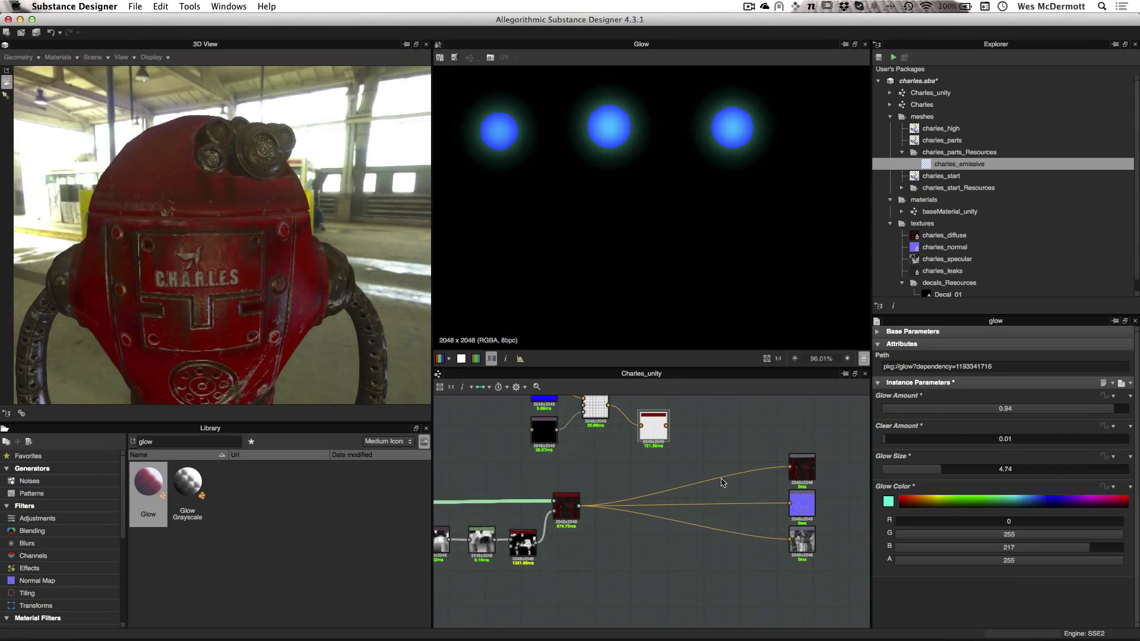
middle_drag(717, 447, 710, 472)
middle_drag(819, 534, 799, 505)
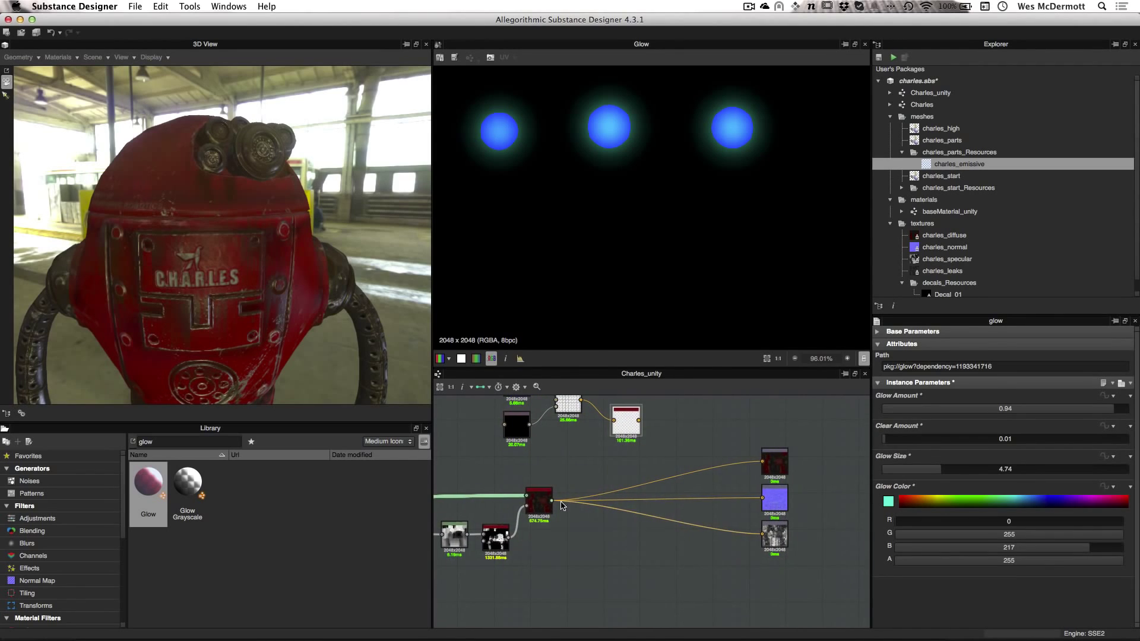
click(542, 496)
double_click(542, 500)
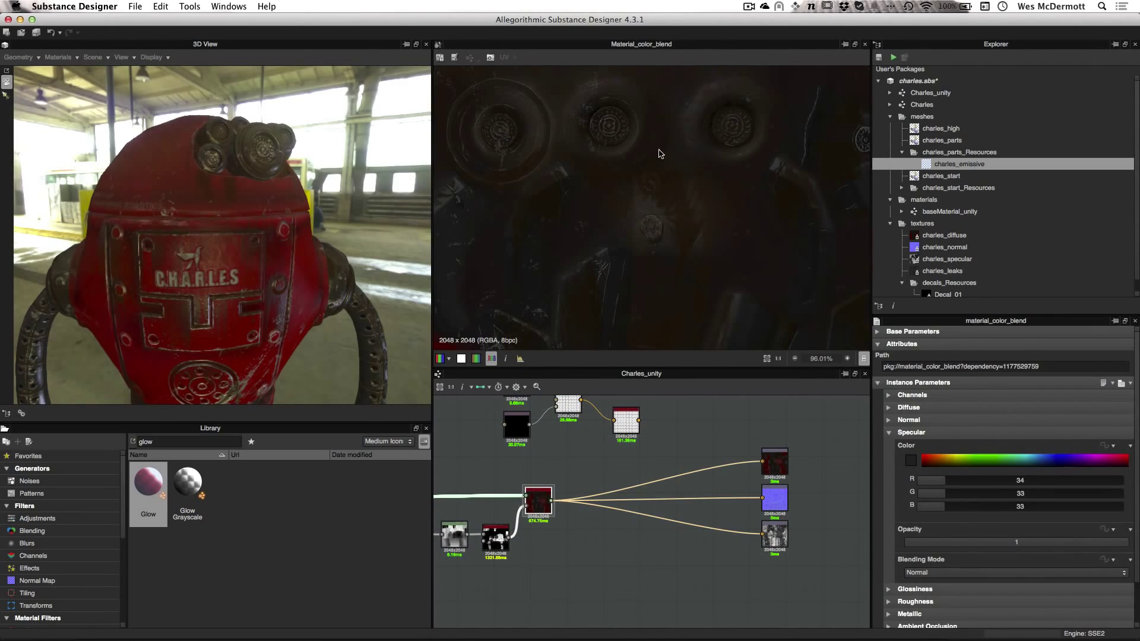
right_click(671, 425)
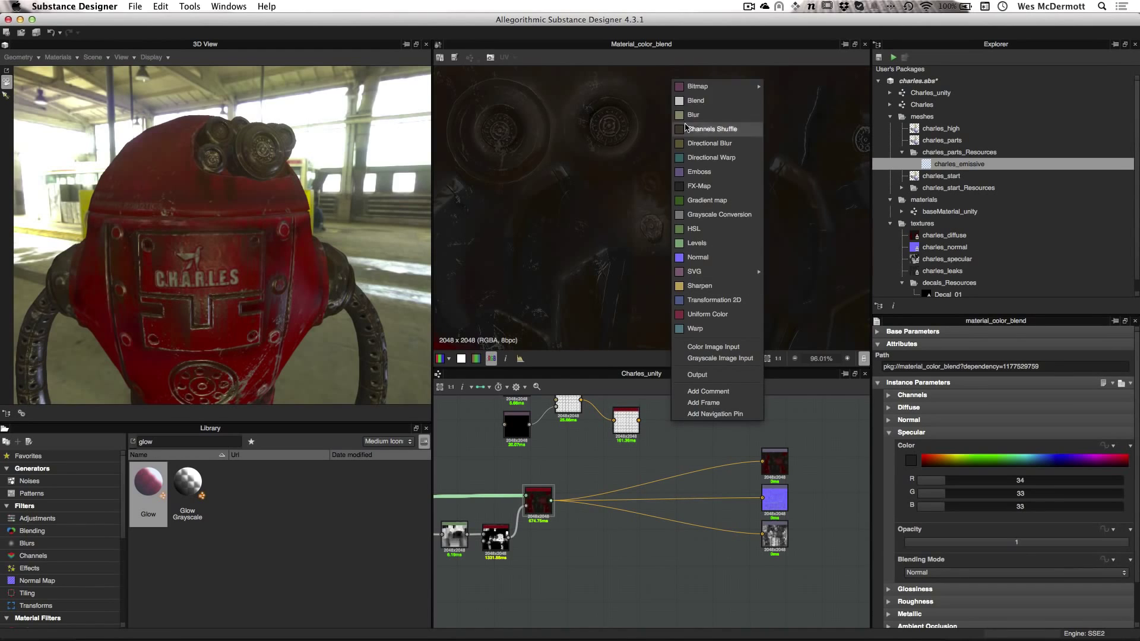
click(693, 100)
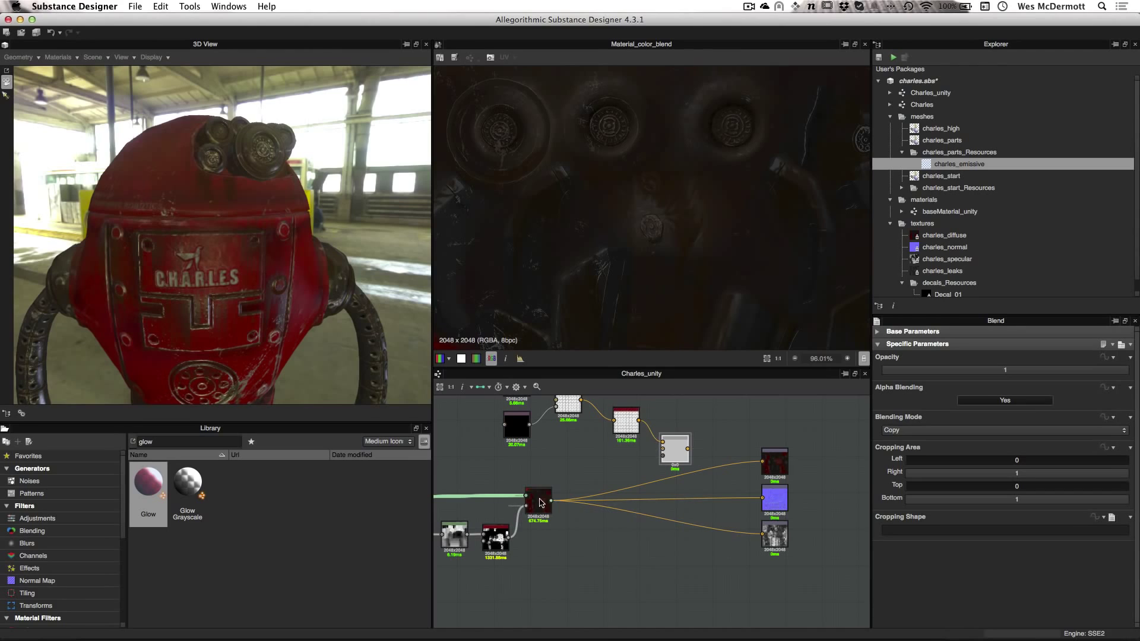
Connect the Material Color Blend node's diffuse output to the background input of the new Blend node.
scroll(600, 514, up, 3)
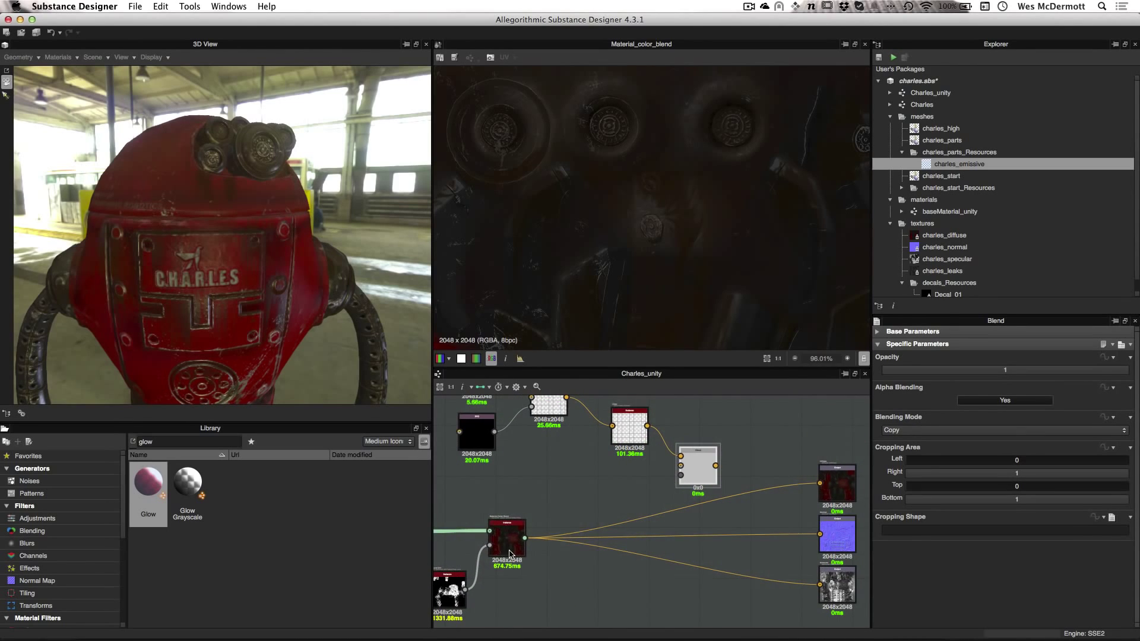
drag(504, 540, 511, 544)
scroll(673, 484, down, 1)
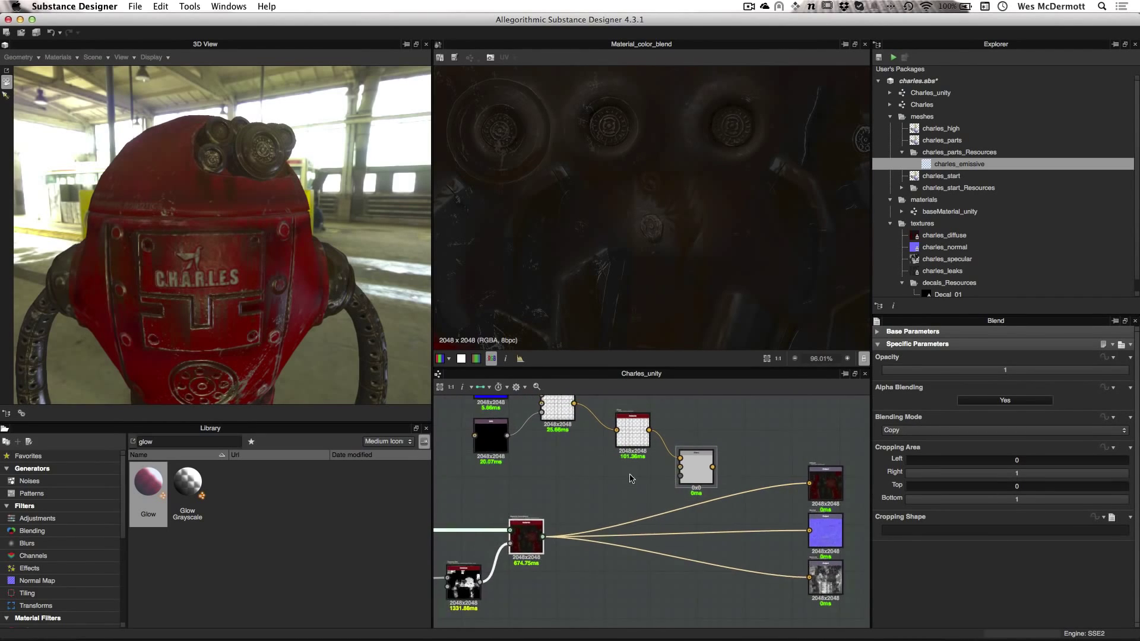
middle_drag(630, 478, 653, 510)
drag(469, 417, 683, 474)
click(641, 506)
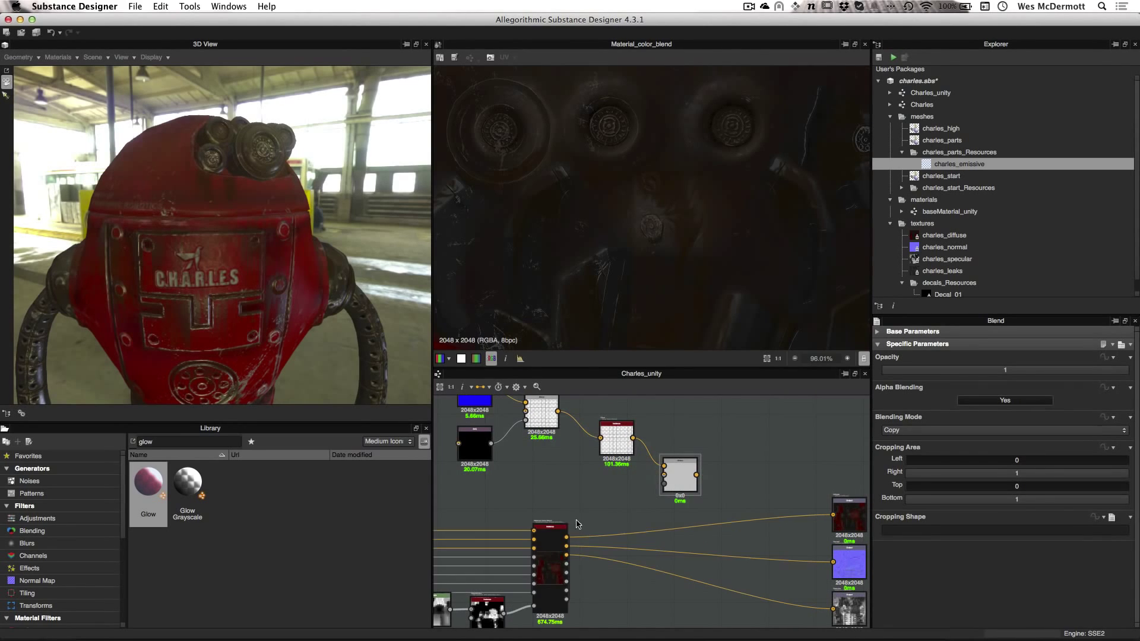
scroll(576, 524, up, 3)
middle_drag(623, 529, 534, 537)
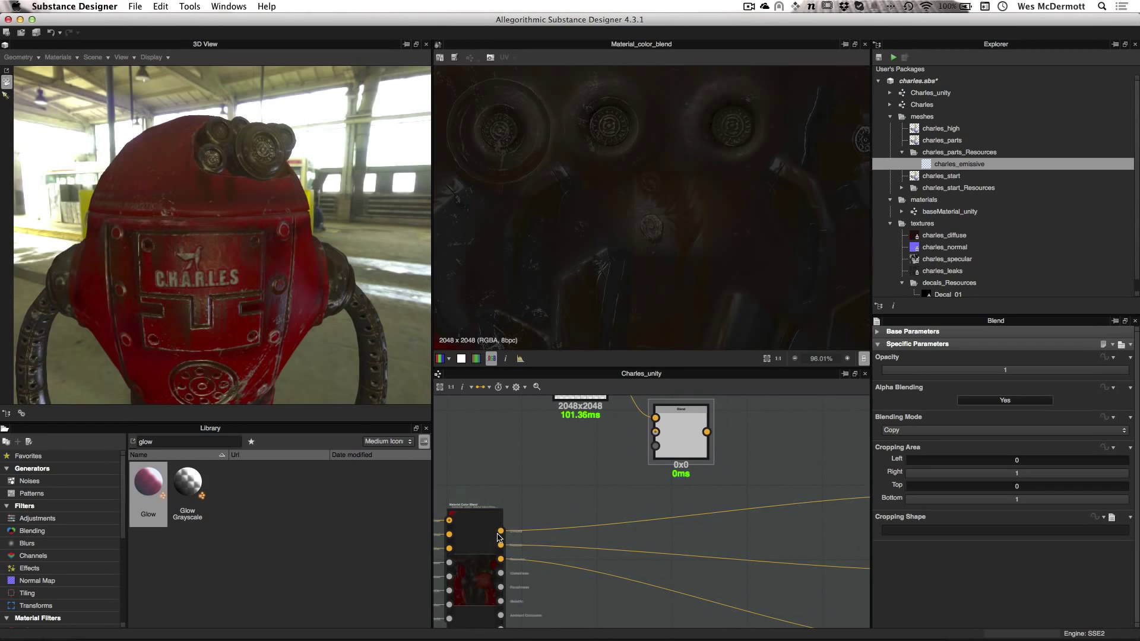
drag(500, 531, 656, 431)
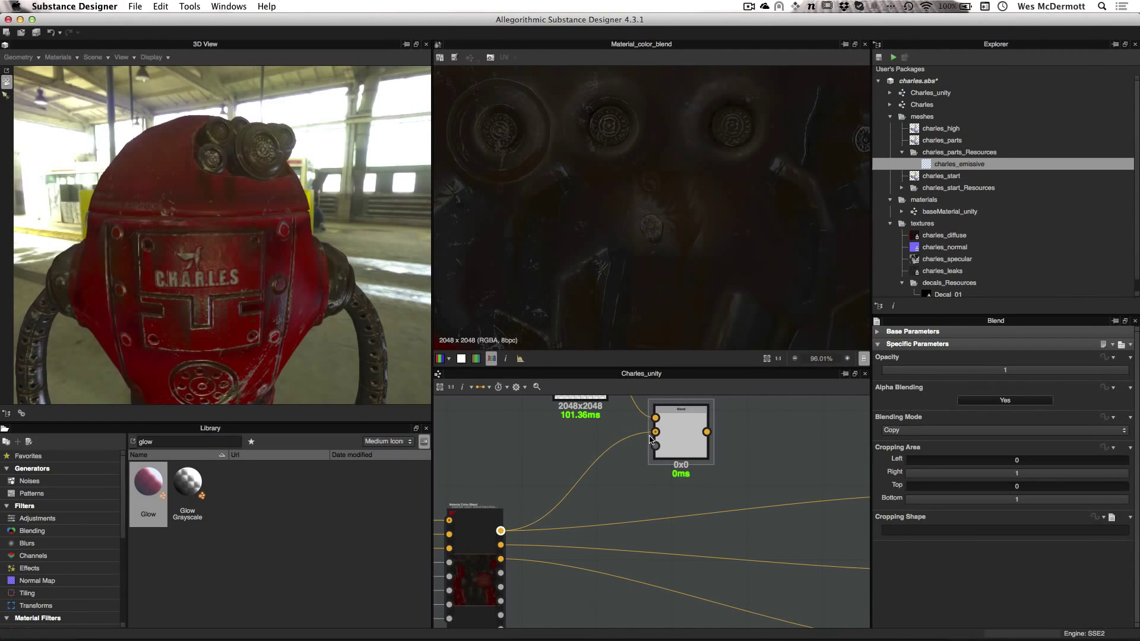
scroll(652, 439, down, 1)
middle_drag(651, 439, 652, 530)
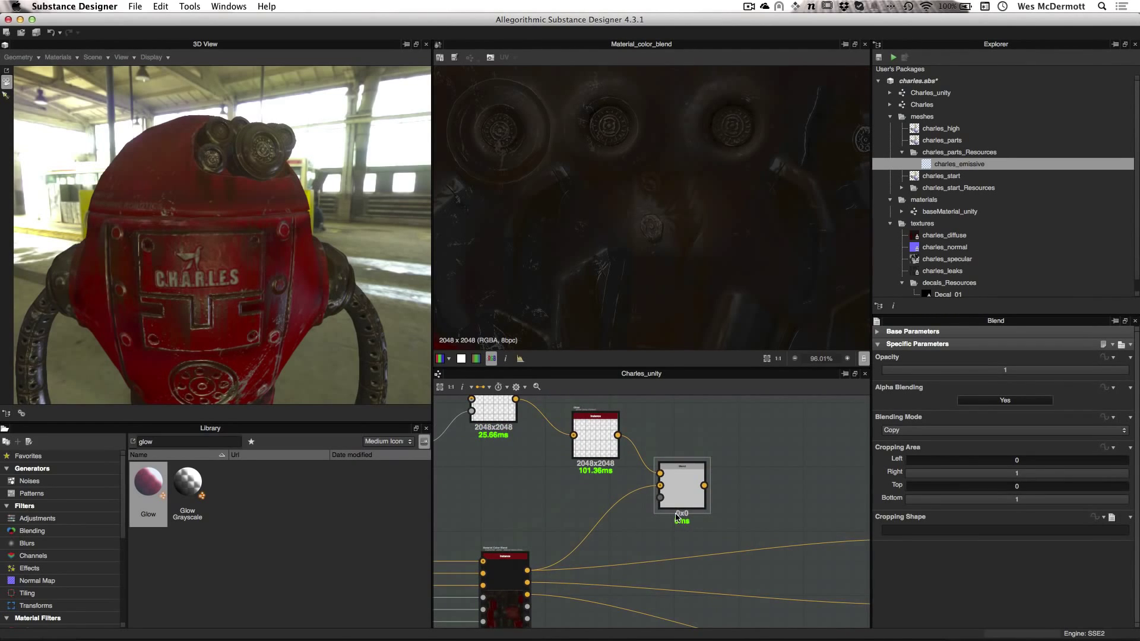
Preview the new Blend node's lens circles and set its Blending Mode to Add (Linear Dodge).
key(3)
double_click(674, 497)
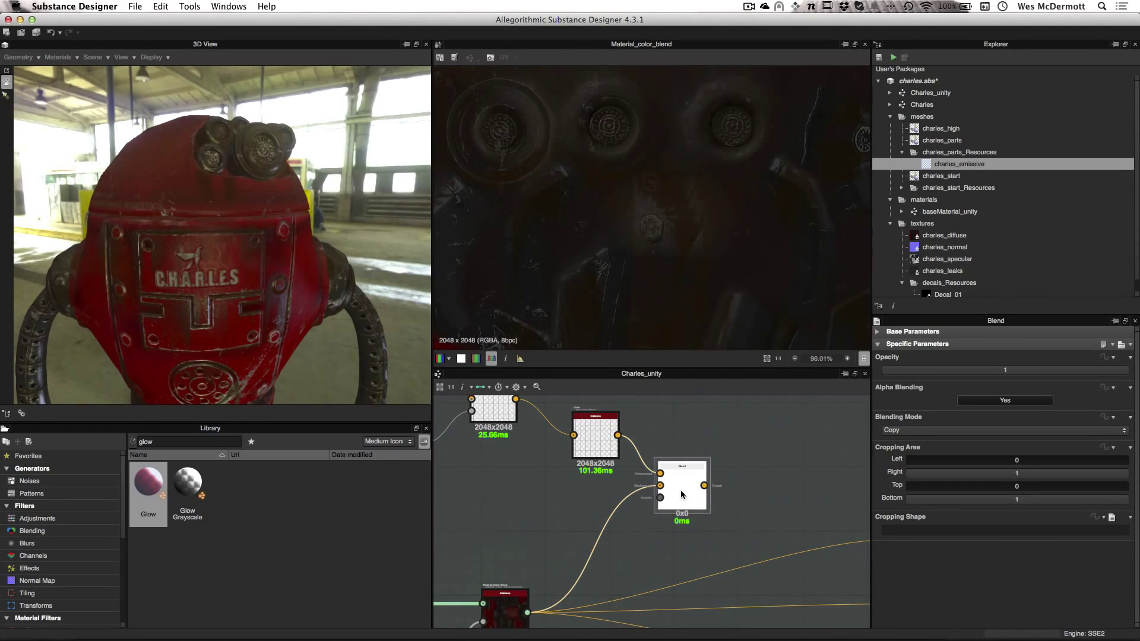
scroll(635, 129, up, 1)
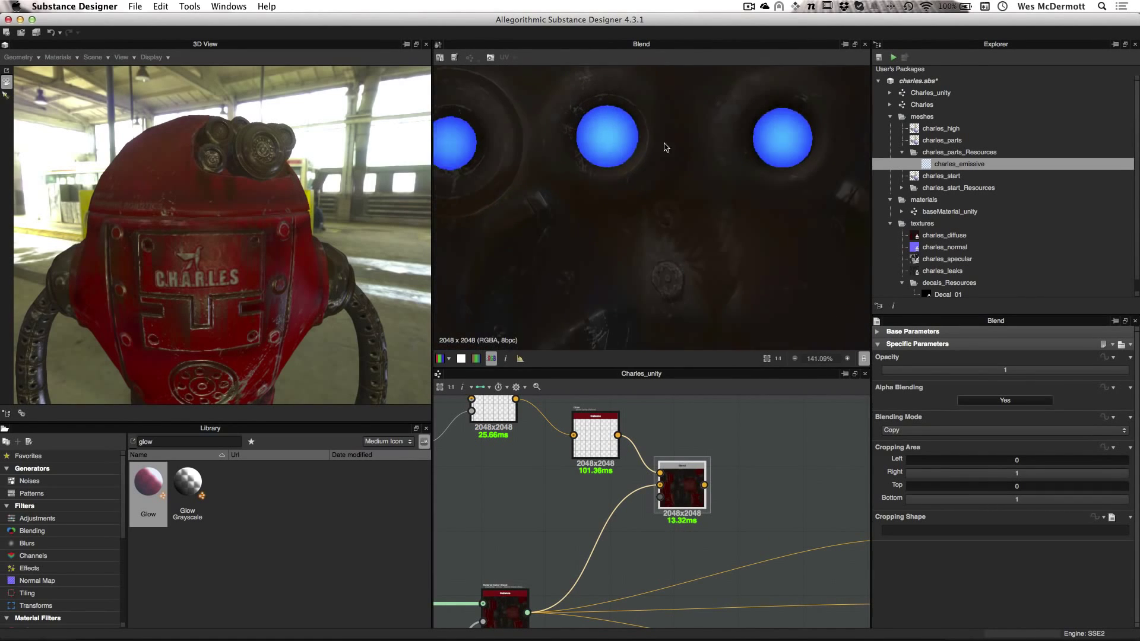
scroll(707, 451, down, 3)
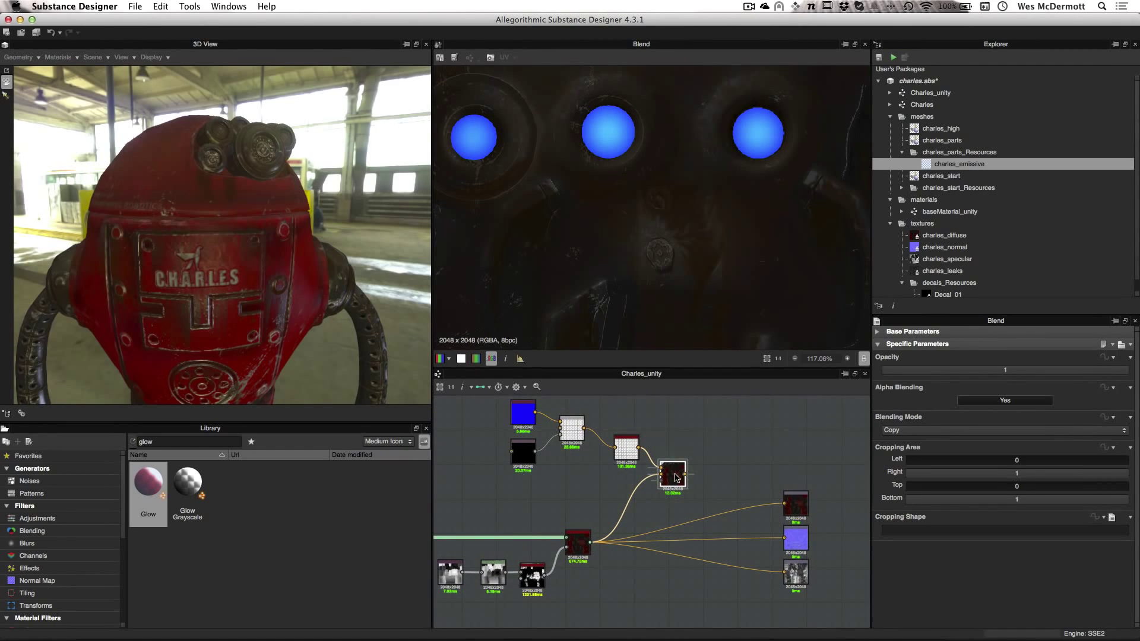
click(957, 432)
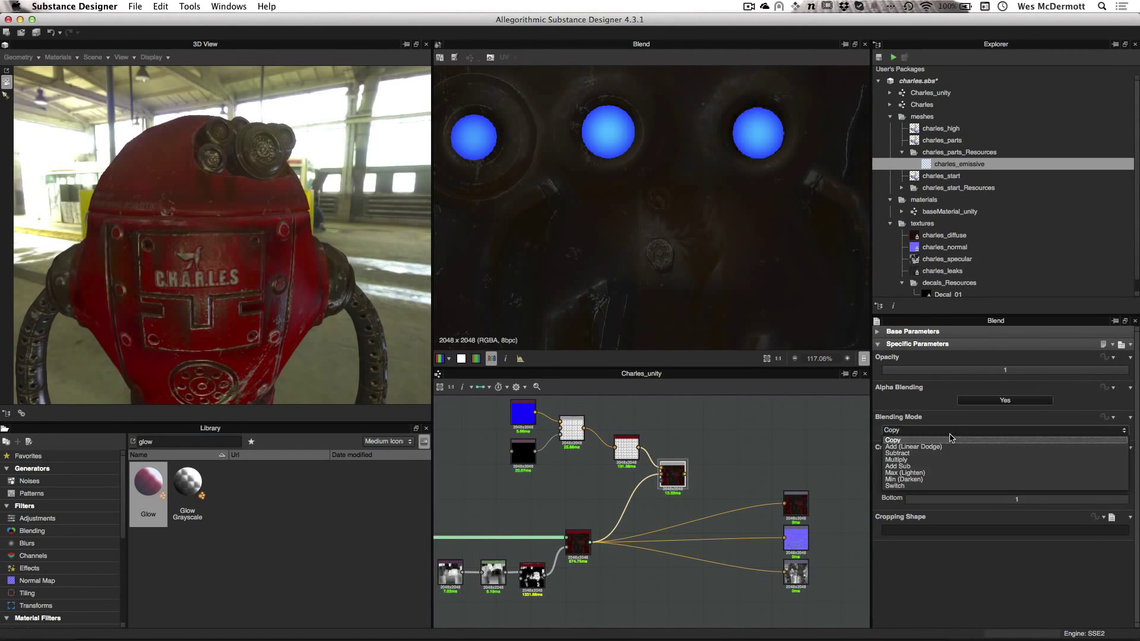
click(909, 447)
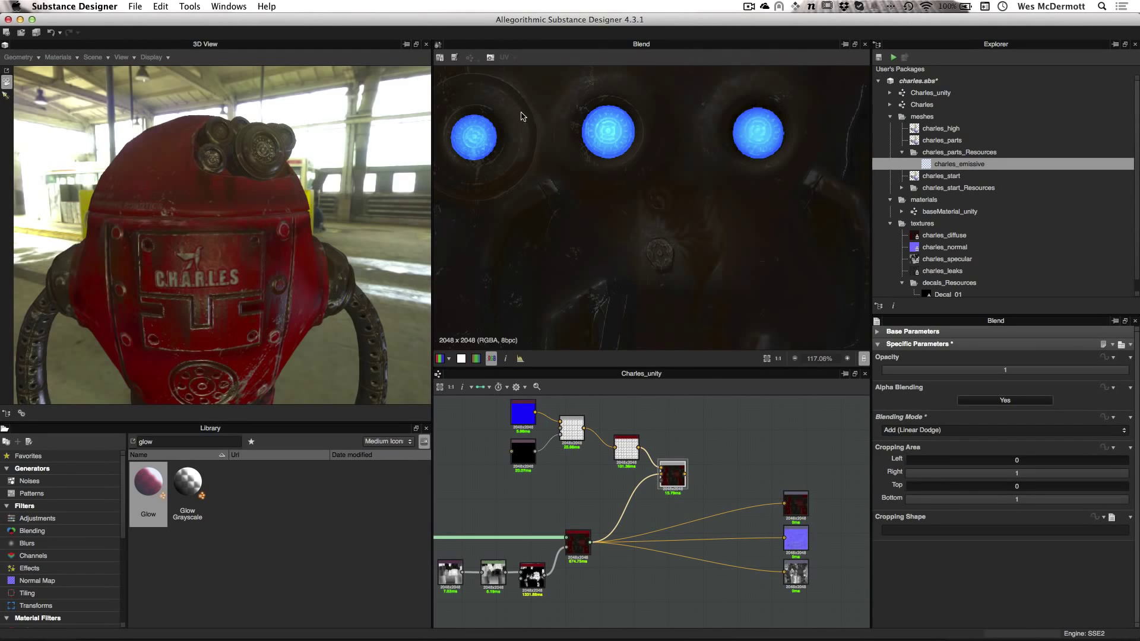
scroll(655, 195, up, 2)
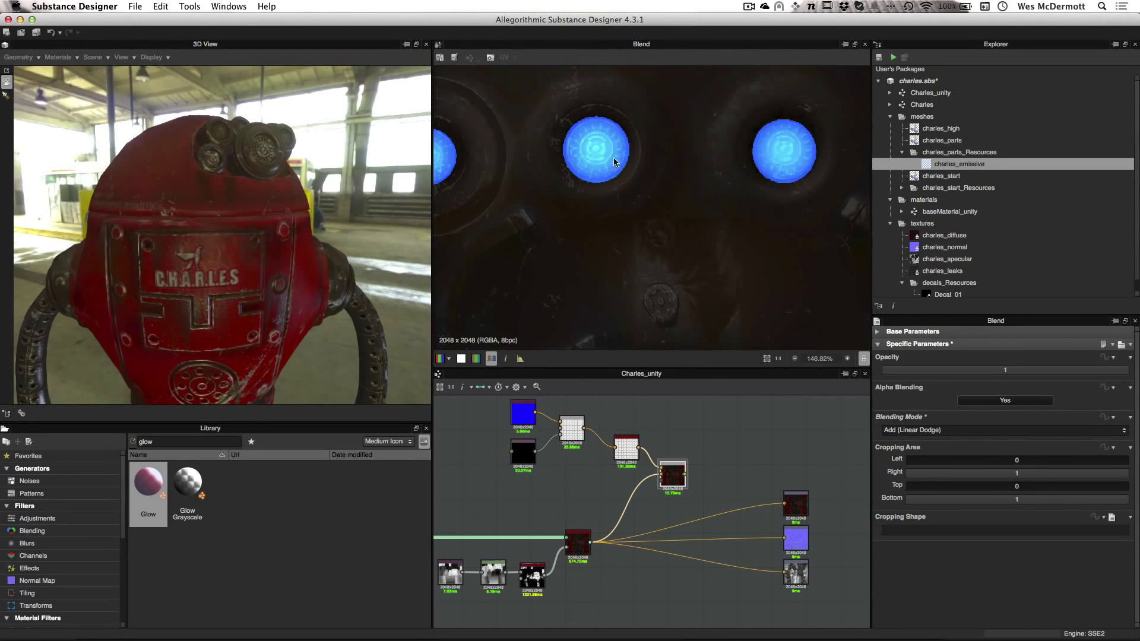
scroll(687, 304, down, 4)
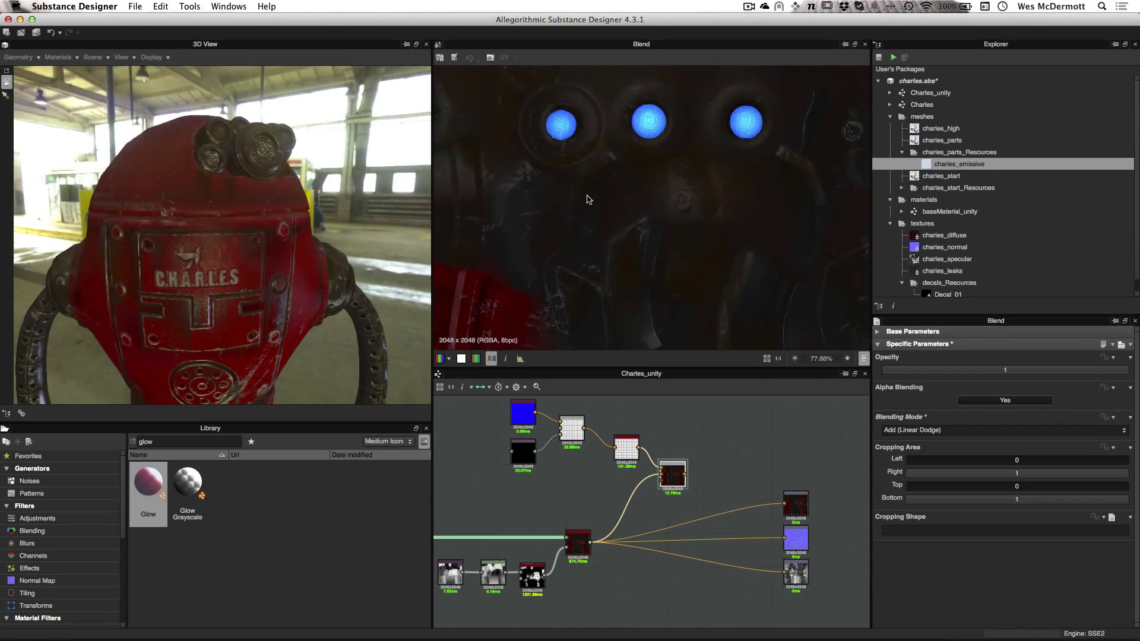
Feed the new Blend node into the diffuse output in place of the direct link and check the lenses on the robot.
scroll(730, 433, up, 2)
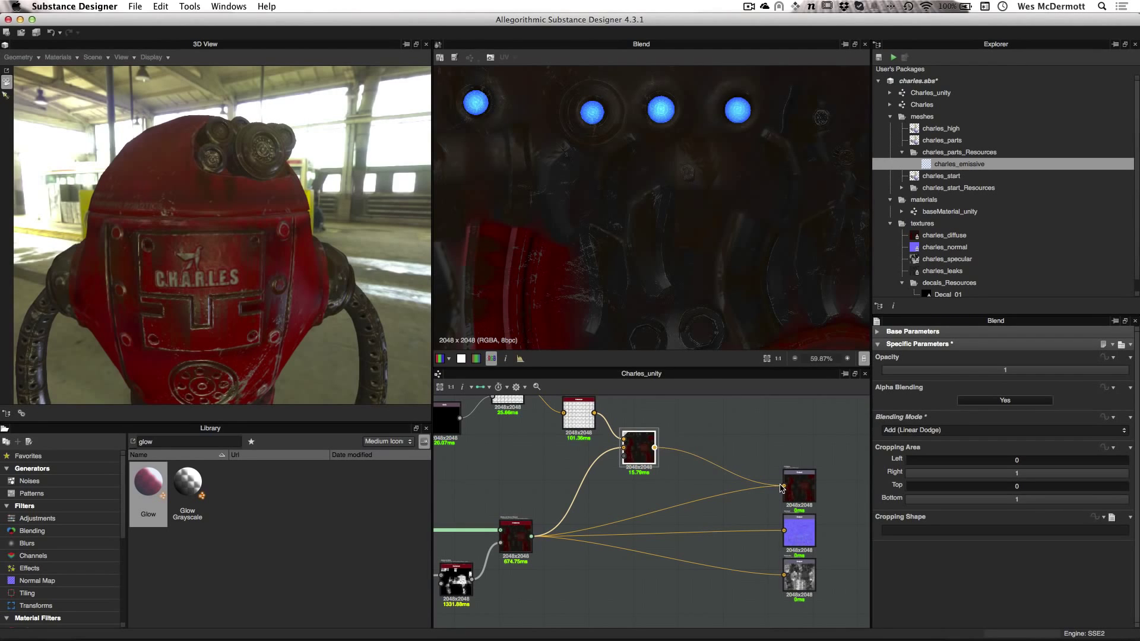
drag(781, 488, 783, 487)
drag(293, 197, 255, 234)
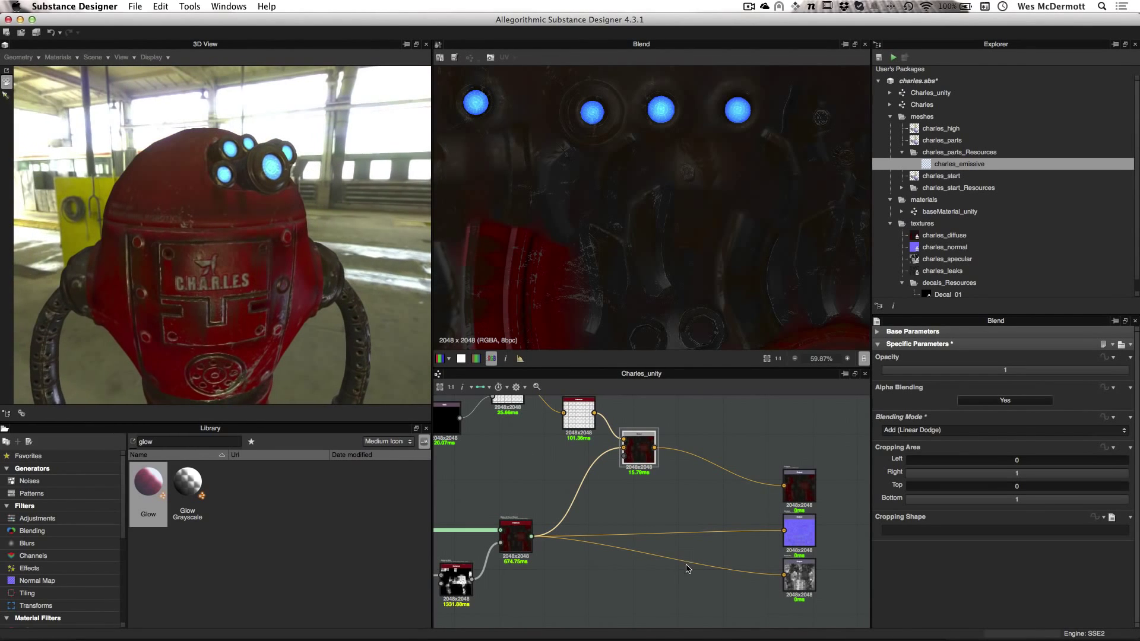
Examine the edges of the blue lens circles in the blended texture and their look on the robot's head.
middle_drag(698, 550, 772, 588)
middle_drag(628, 524, 654, 535)
scroll(656, 534, up, 3)
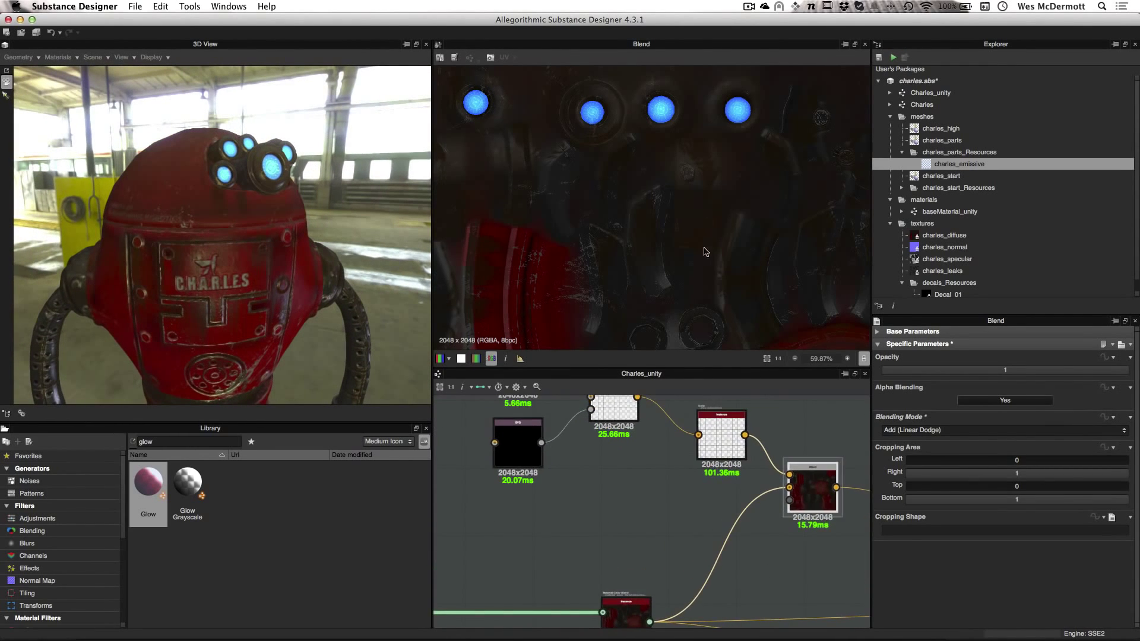
scroll(671, 169, up, 3)
scroll(674, 160, up, 4)
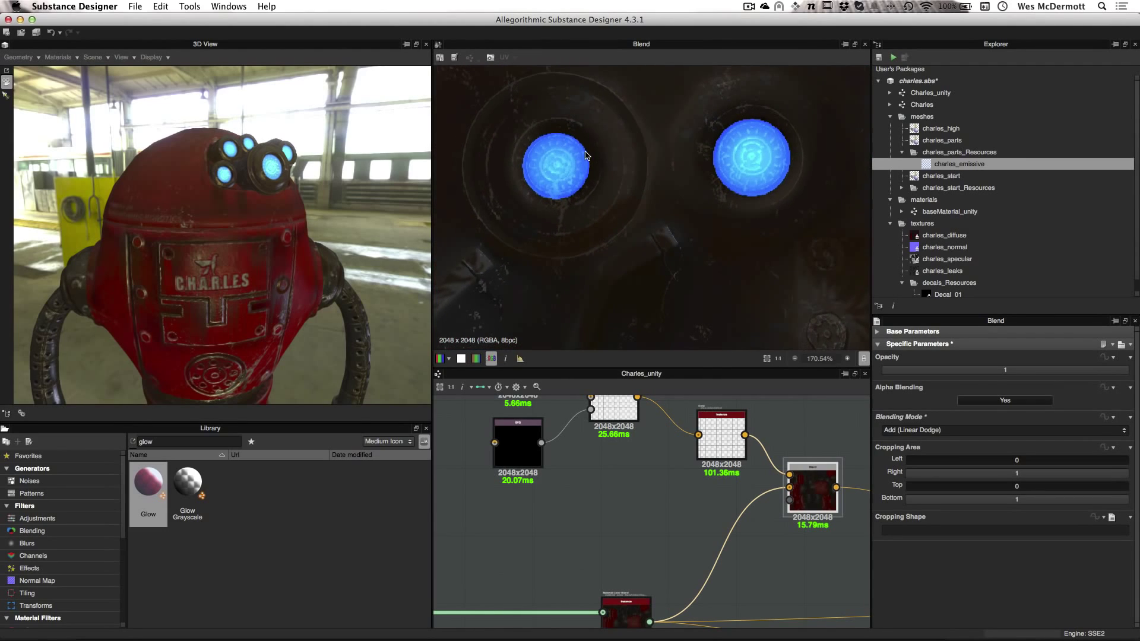
scroll(581, 142, up, 3)
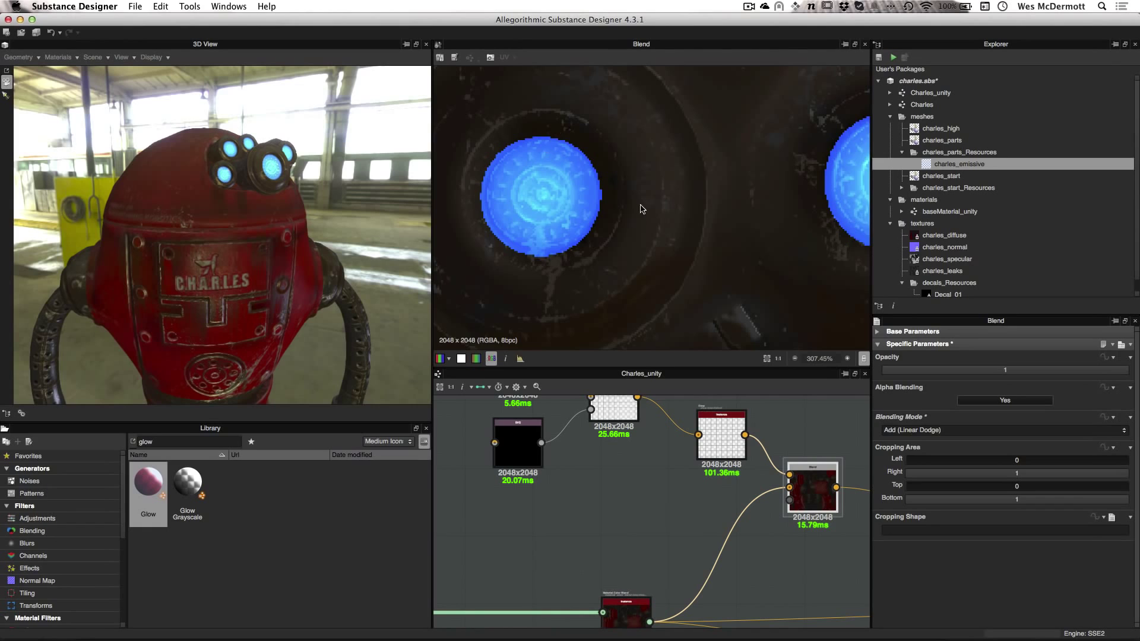
scroll(640, 209, down, 10)
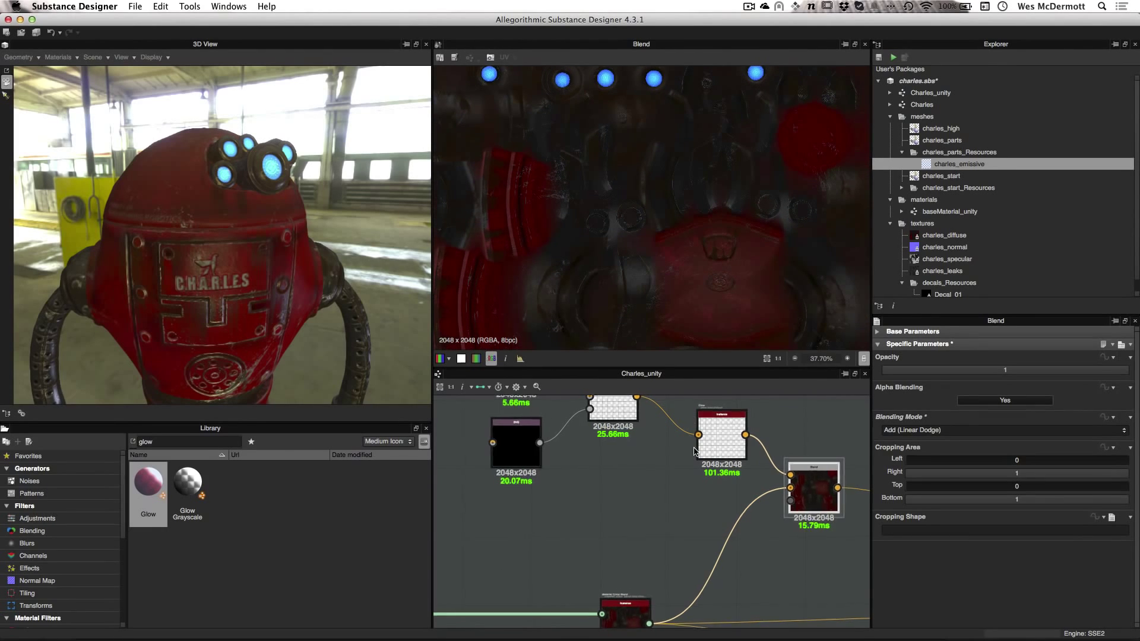
scroll(694, 451, down, 5)
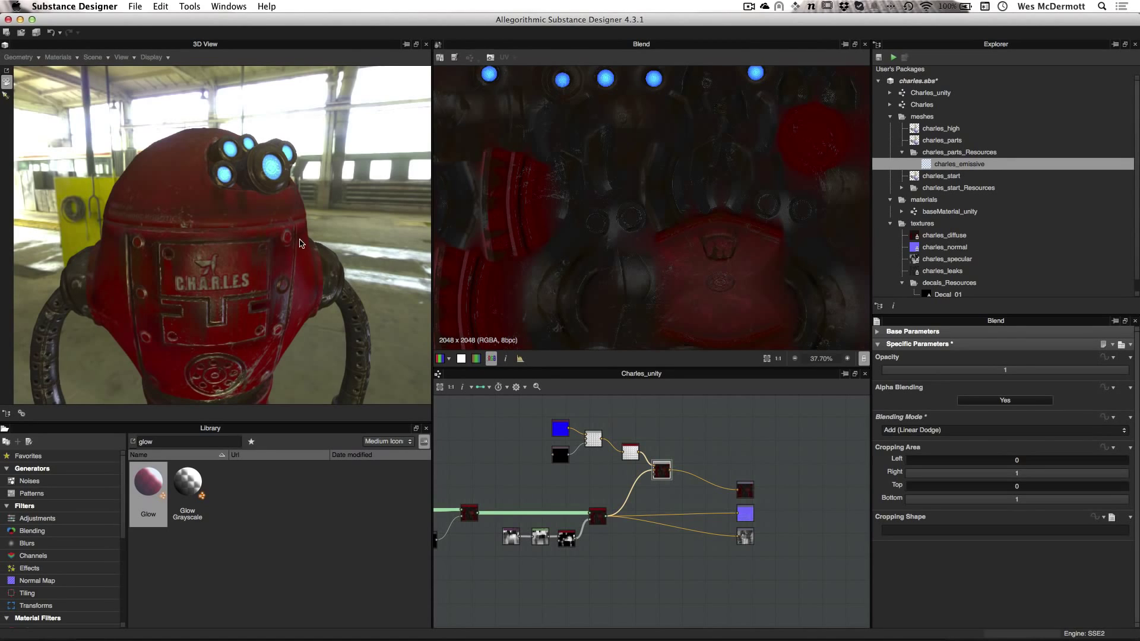
drag(300, 244, 353, 268)
scroll(640, 421, up, 3)
middle_drag(687, 454, 697, 461)
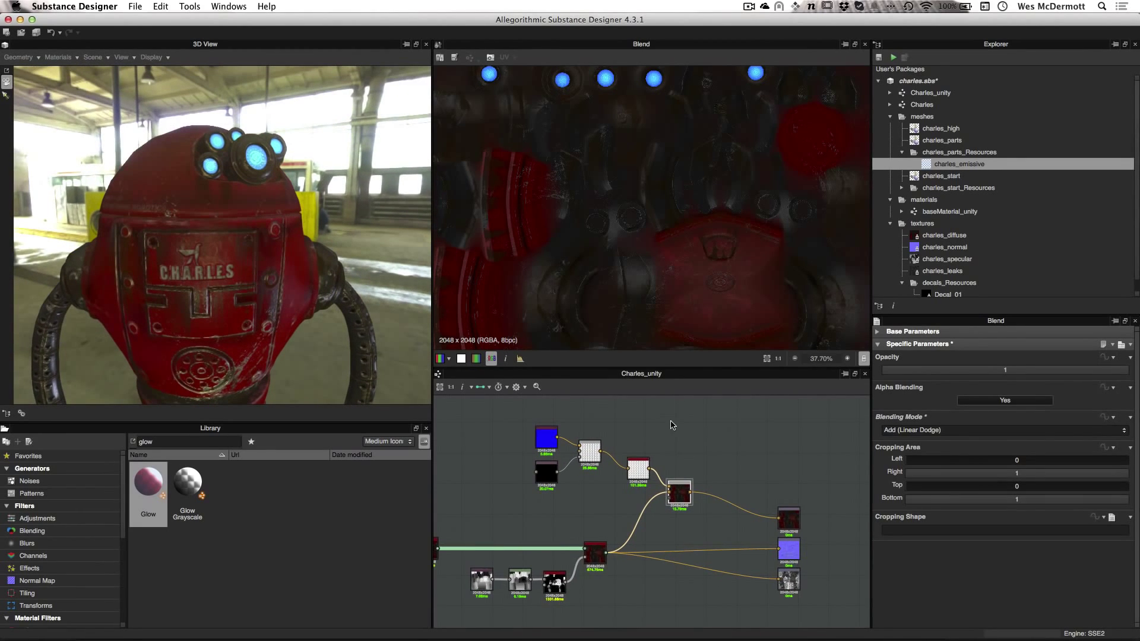
Search the library for blur and add a Blur HQ Grayscale node beside the SVG mask.
middle_drag(704, 468, 738, 460)
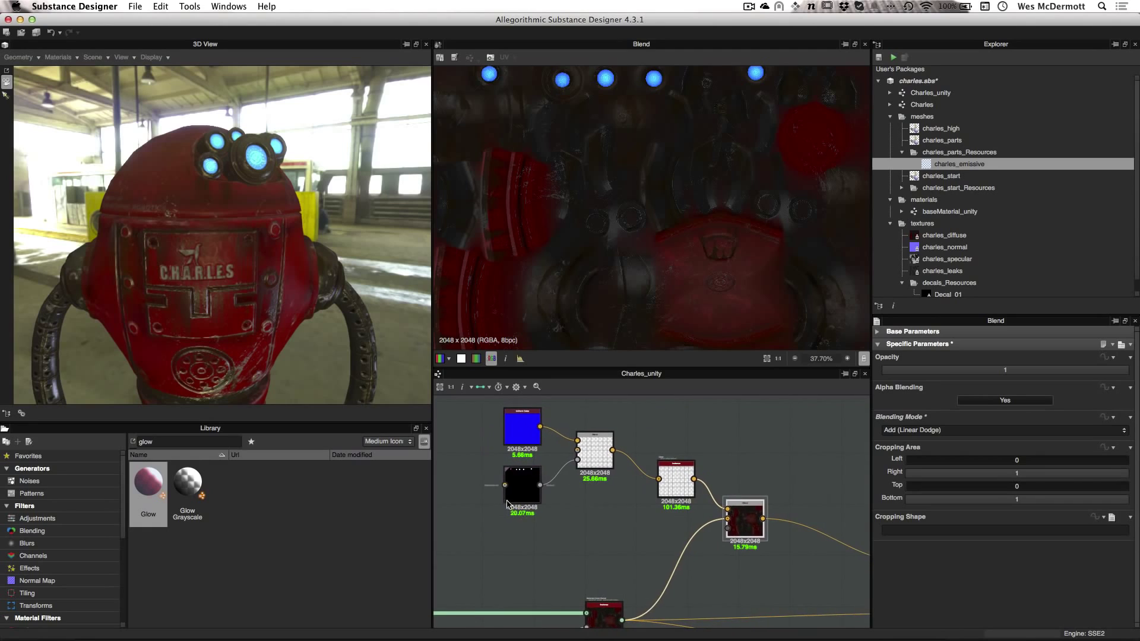
scroll(552, 486, up, 2)
drag(508, 408, 493, 397)
scroll(532, 454, up, 2)
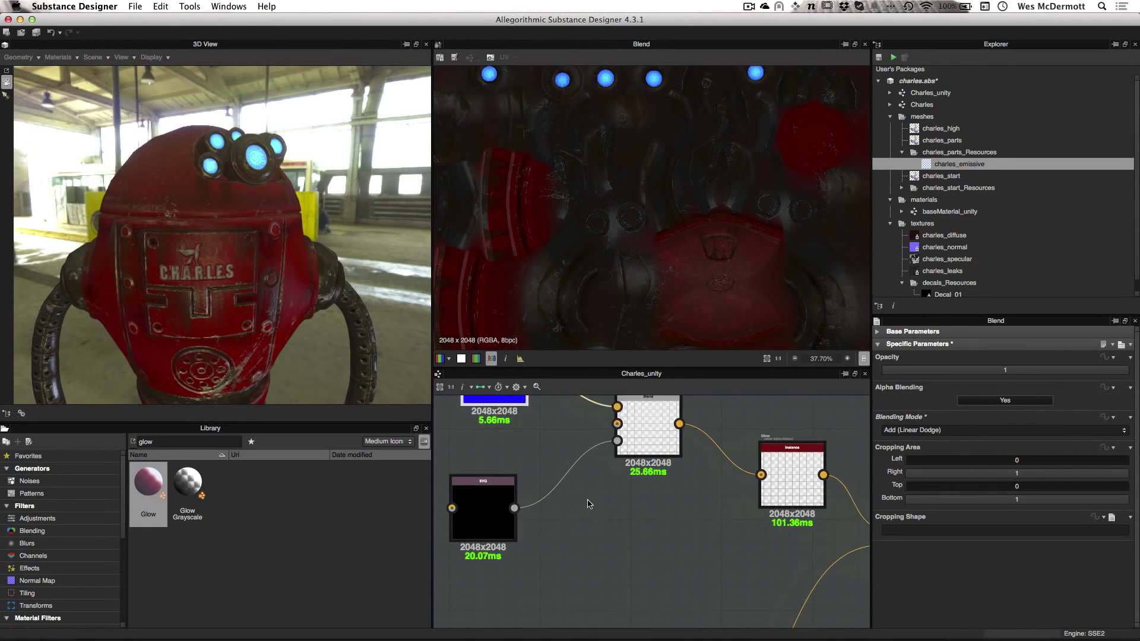
middle_drag(588, 504, 598, 473)
drag(507, 476, 500, 475)
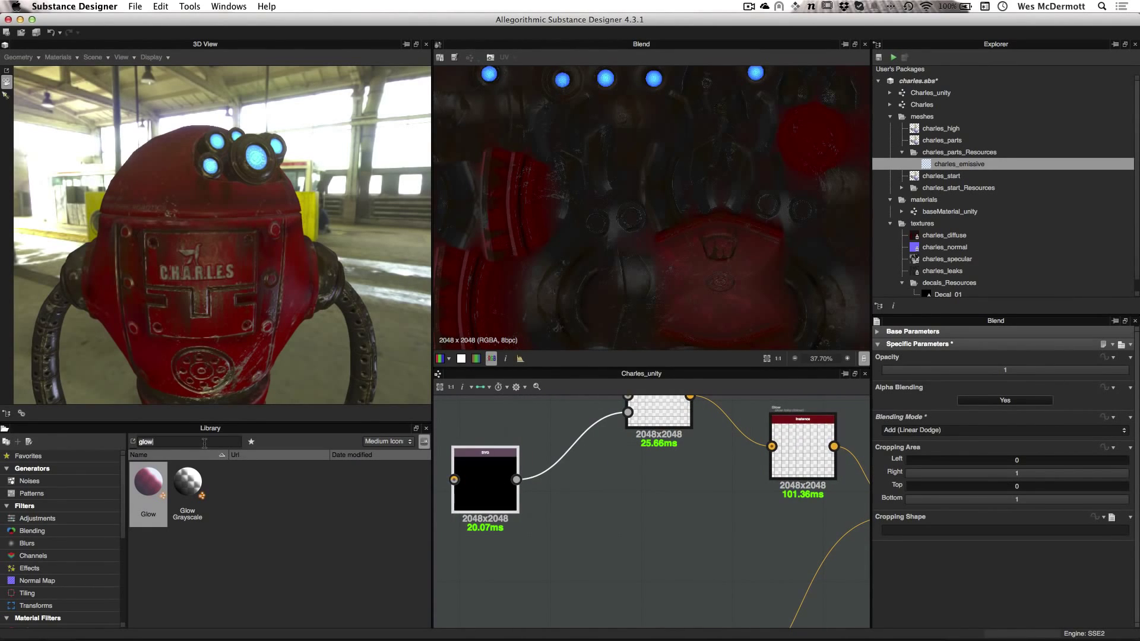
text(bl)
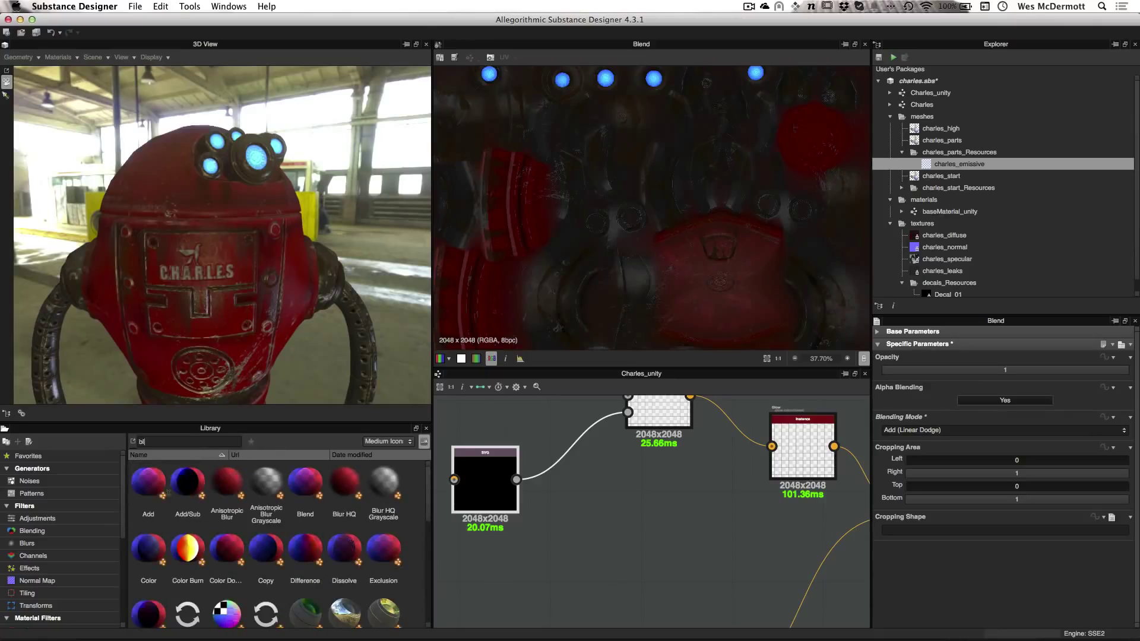
text(ure)
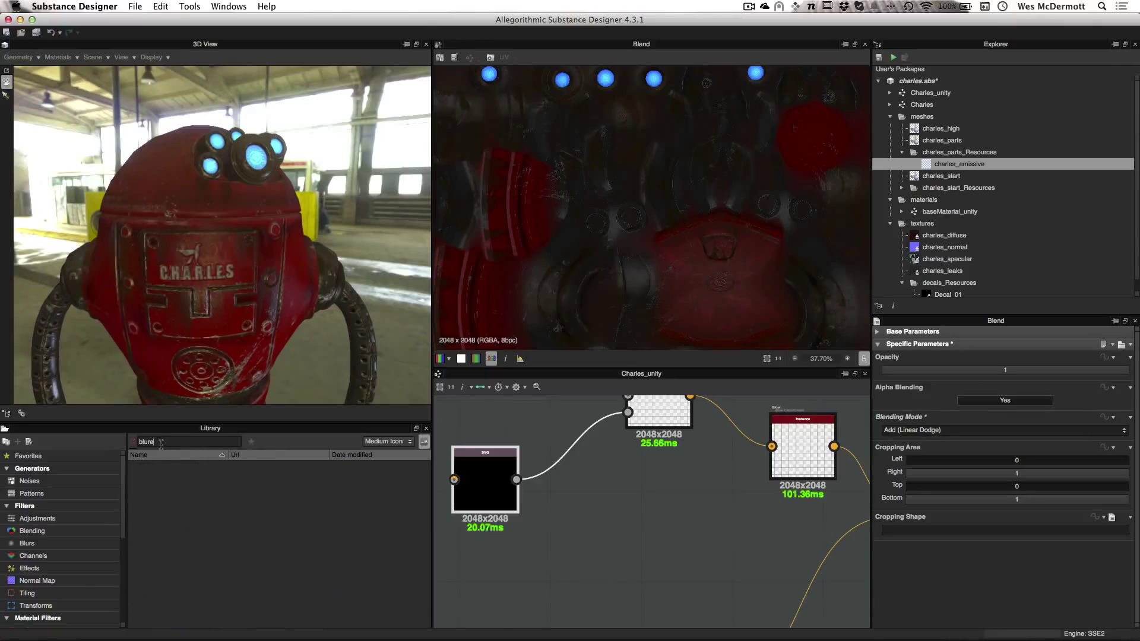
key(BackSpace)
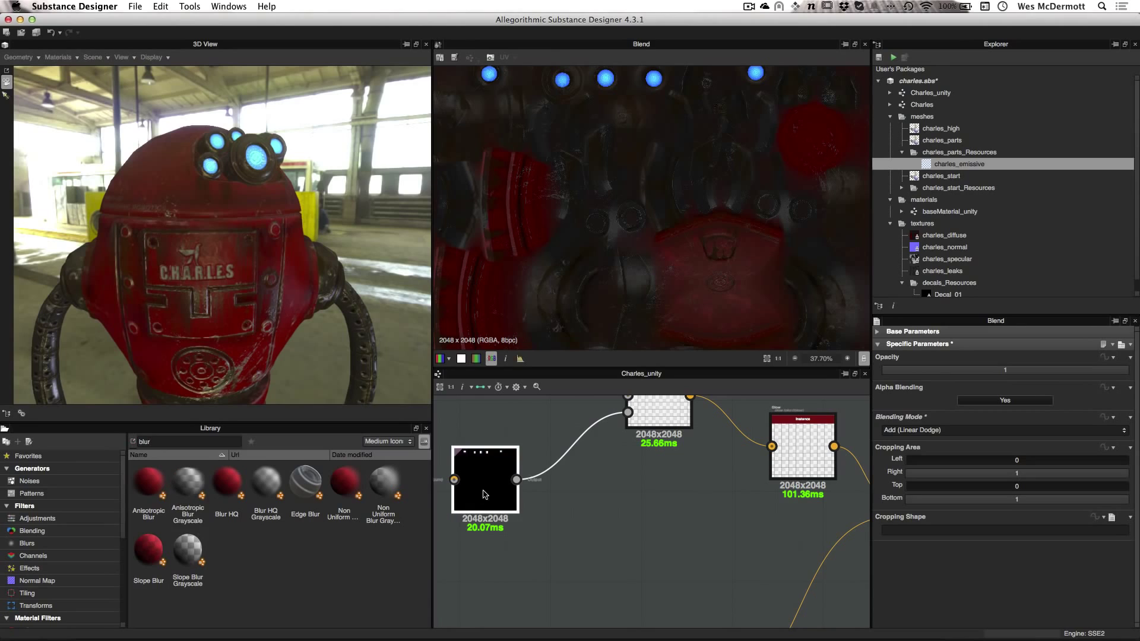
drag(265, 486, 466, 596)
Route the SVG mask through the Blur HQ Grayscale node into the mask input of the Uniform Color's Blend node.
drag(579, 503, 572, 502)
middle_drag(668, 464, 651, 512)
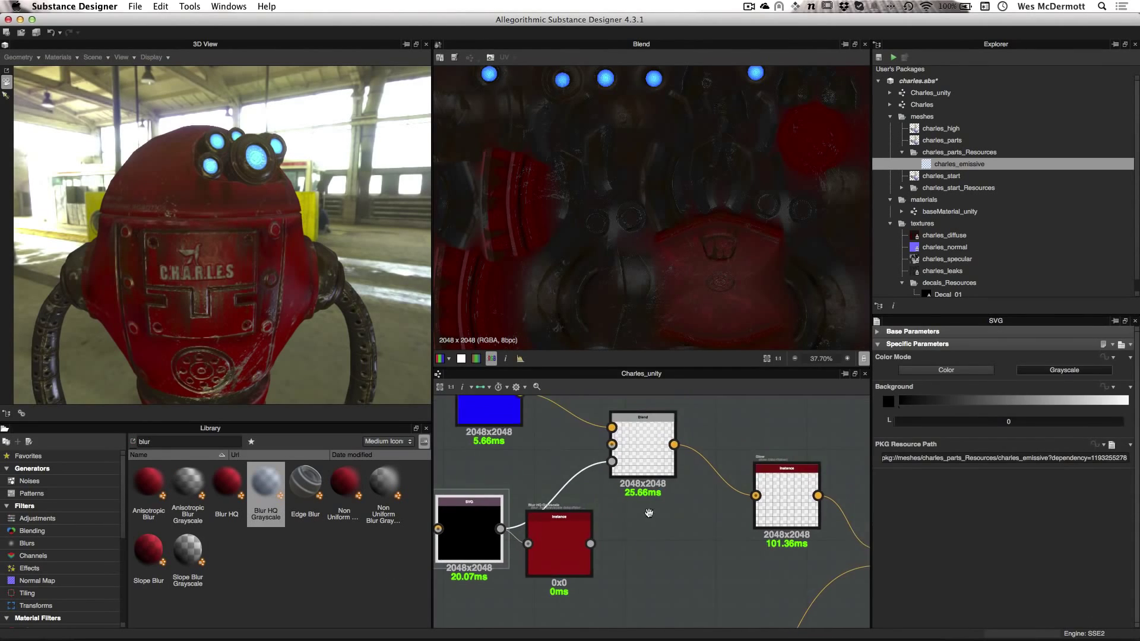
drag(616, 464, 616, 464)
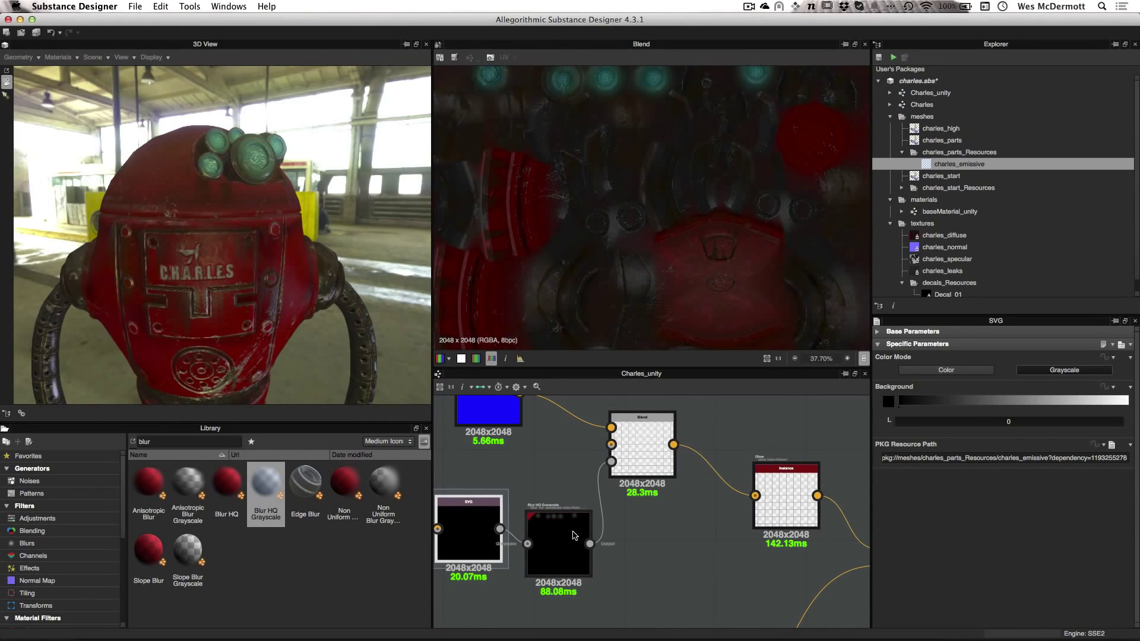
Align the Blur HQ Grayscale node with the SVG node and set its Intensity to 4.03.
drag(557, 531, 554, 515)
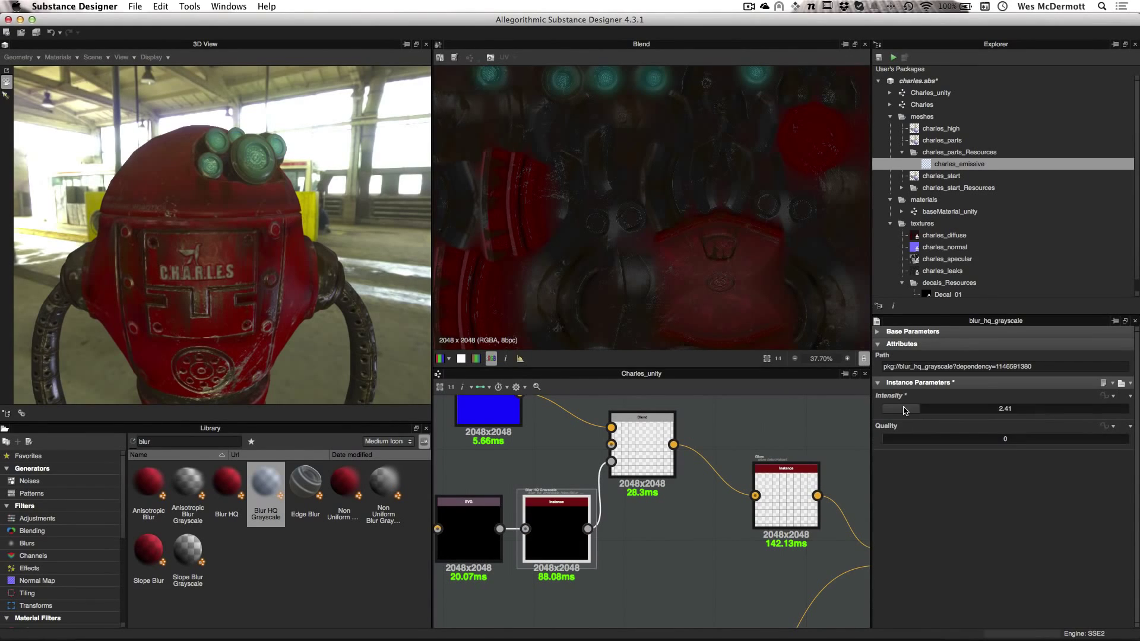
click(904, 410)
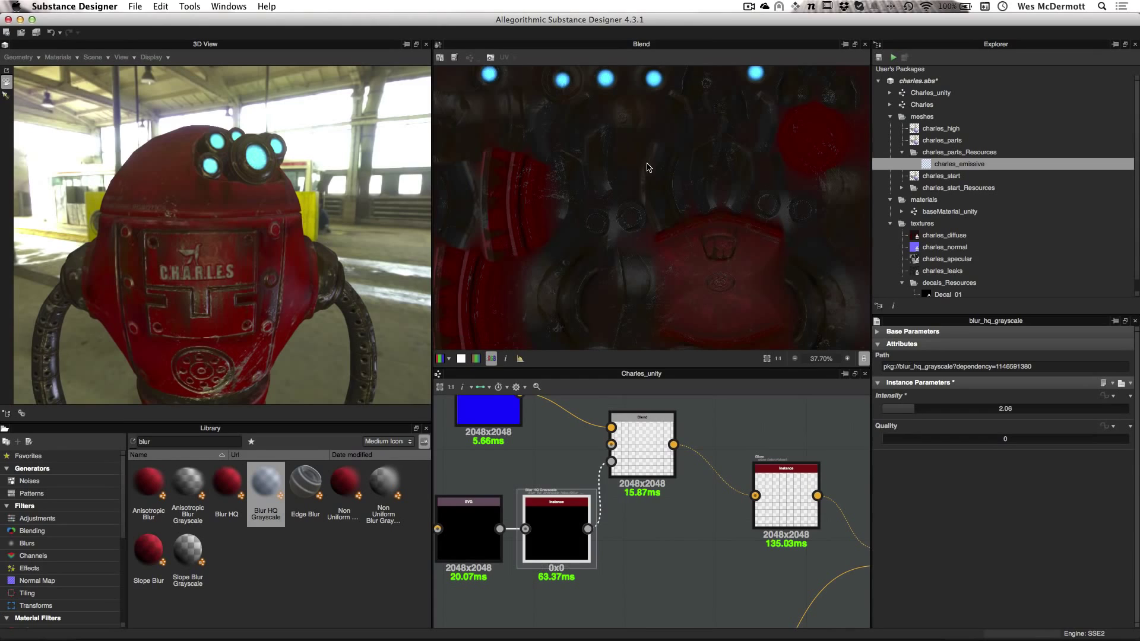
scroll(648, 167, up, 10)
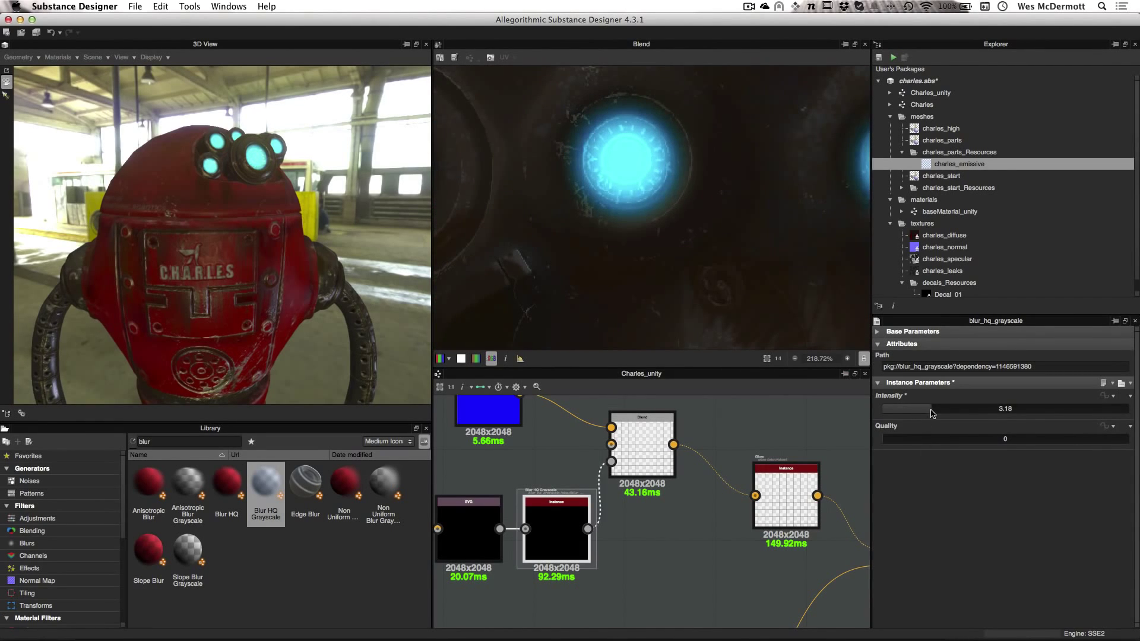
drag(931, 413, 946, 415)
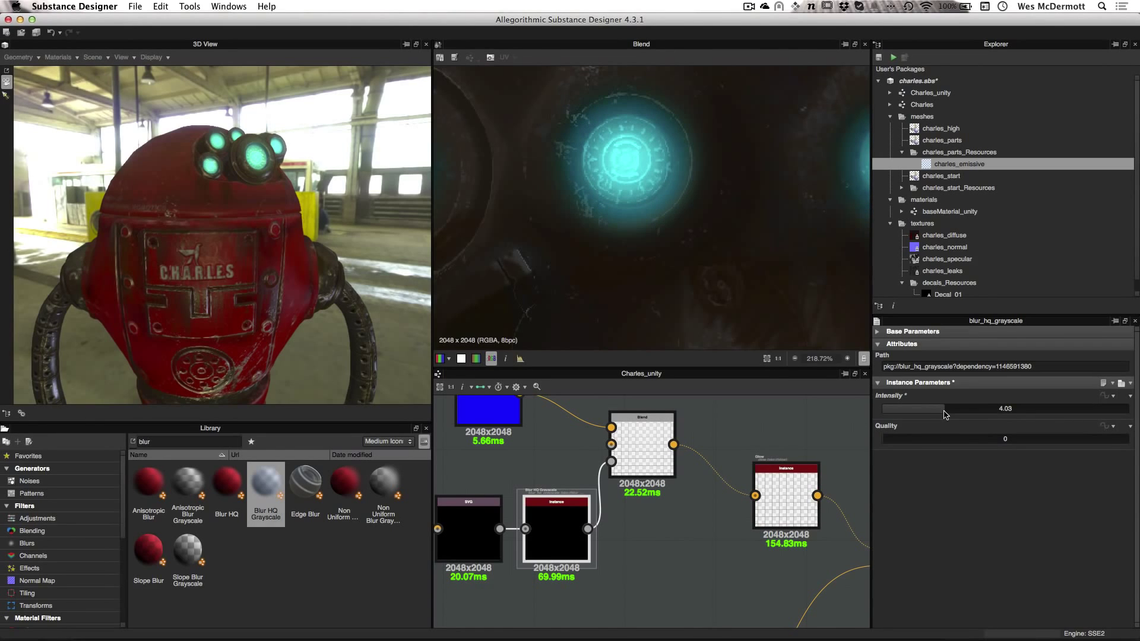
Examine the lens glow on the robot's head and up close in the blended texture, including the surrounding node graph.
drag(272, 242, 291, 161)
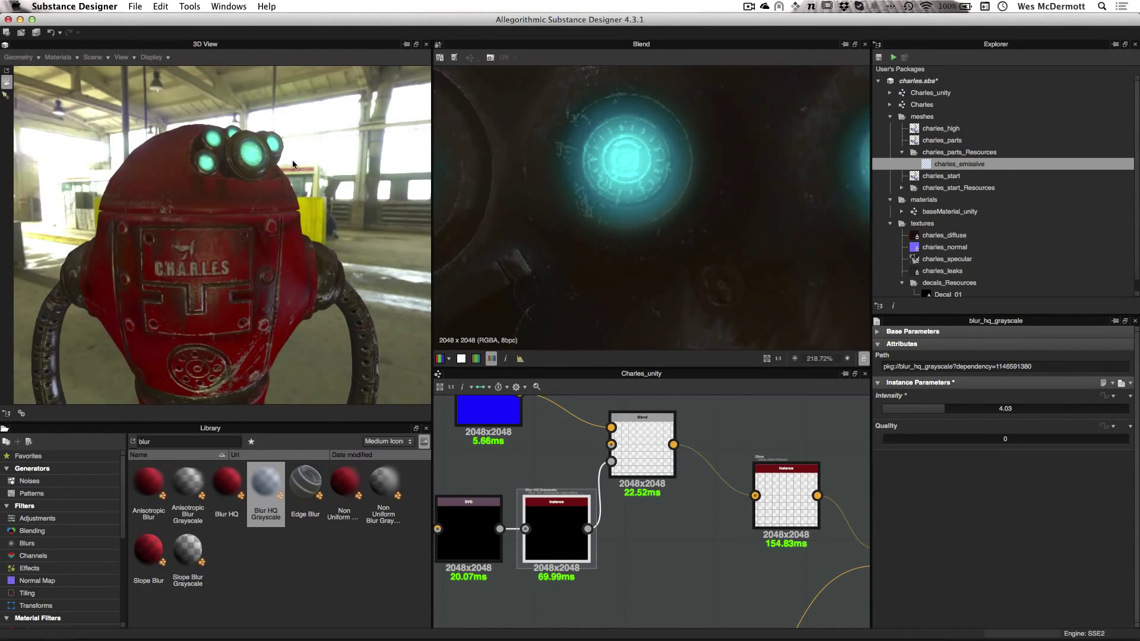
scroll(624, 219, down, 5)
scroll(623, 220, down, 4)
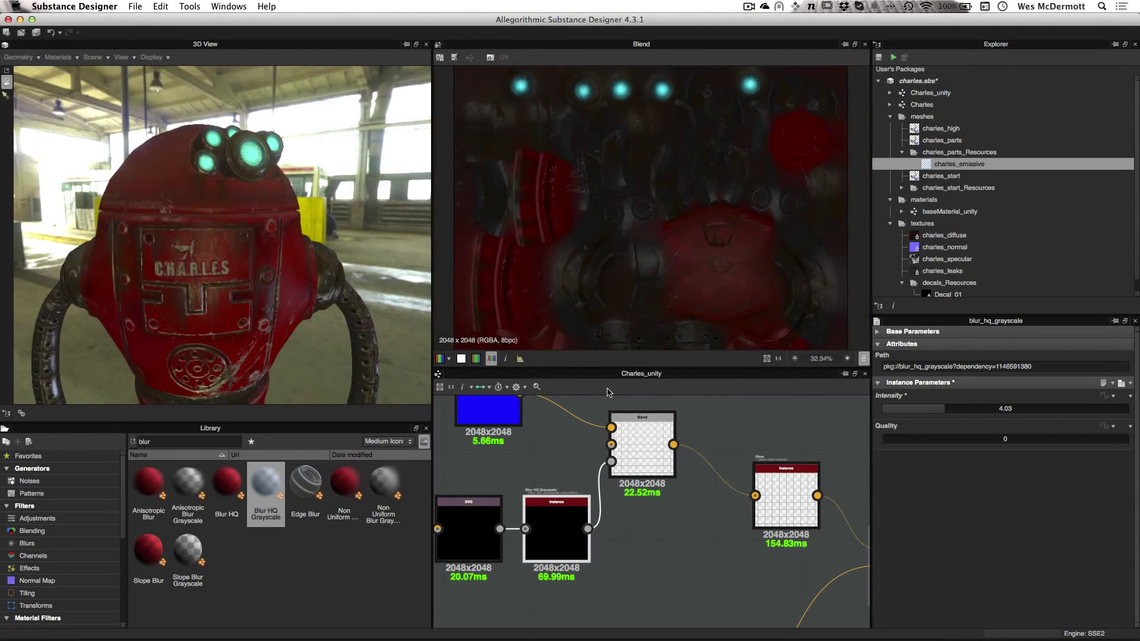
scroll(700, 199, up, 4)
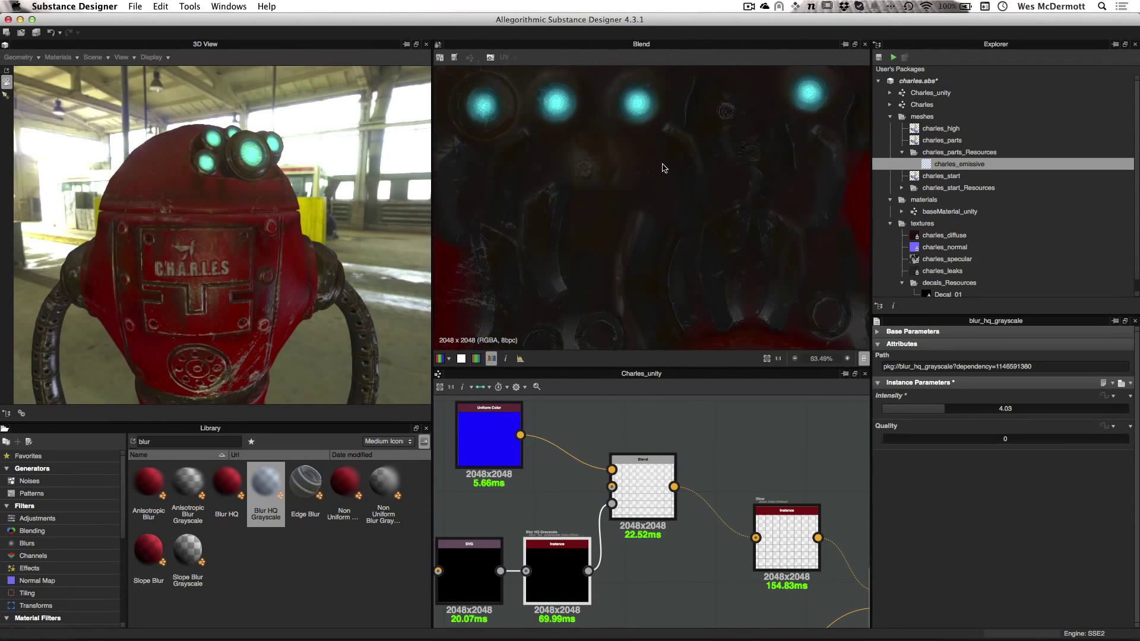
scroll(656, 188, up, 2)
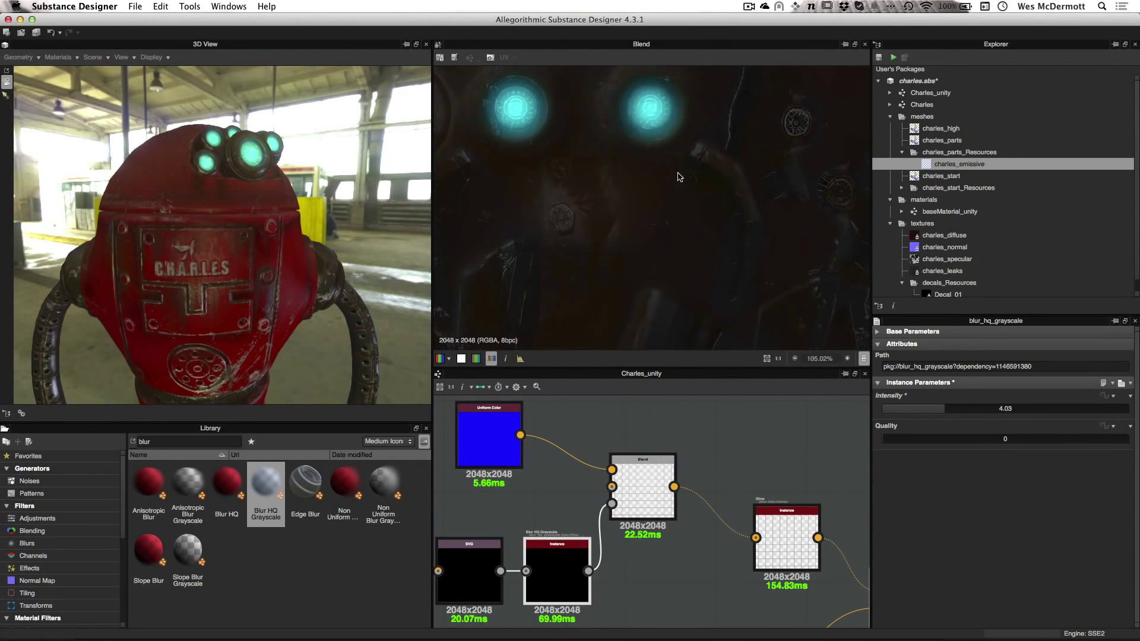
scroll(679, 178, down, 5)
scroll(695, 562, down, 5)
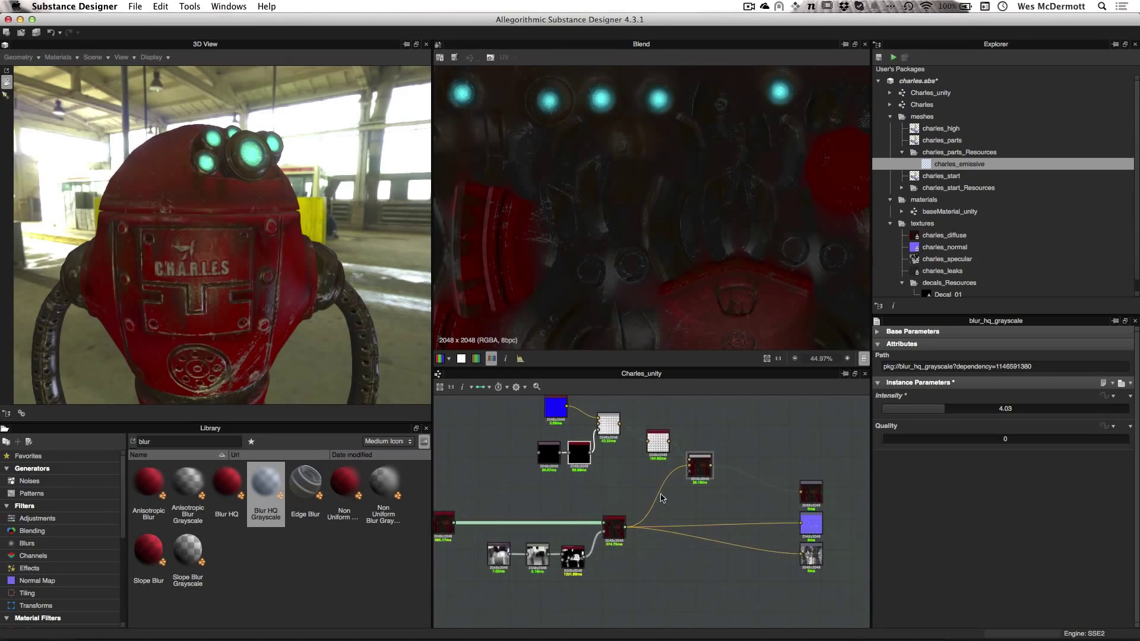